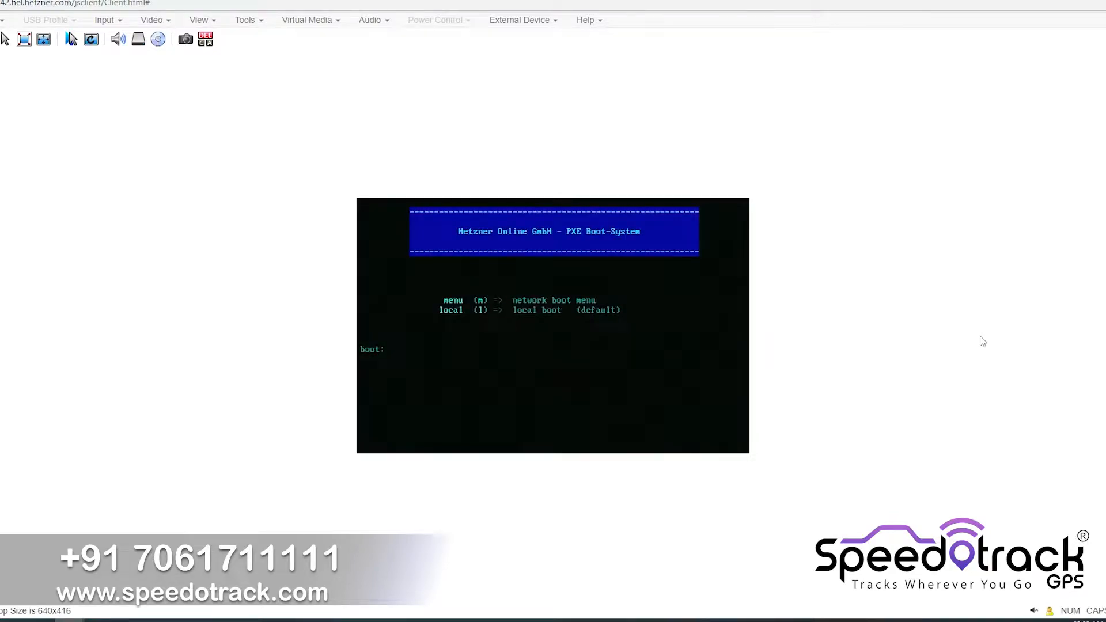
# Boot into Windows setup, keep the default English (United States) language settings, and start the installation
pyautogui.press('Return')
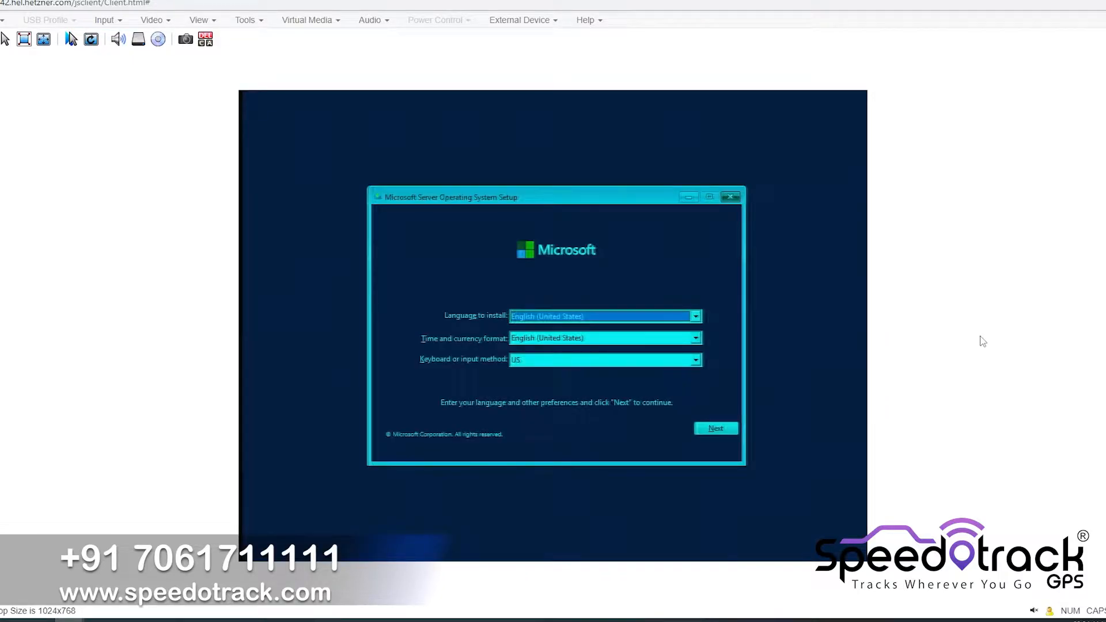
pyautogui.click(717, 431)
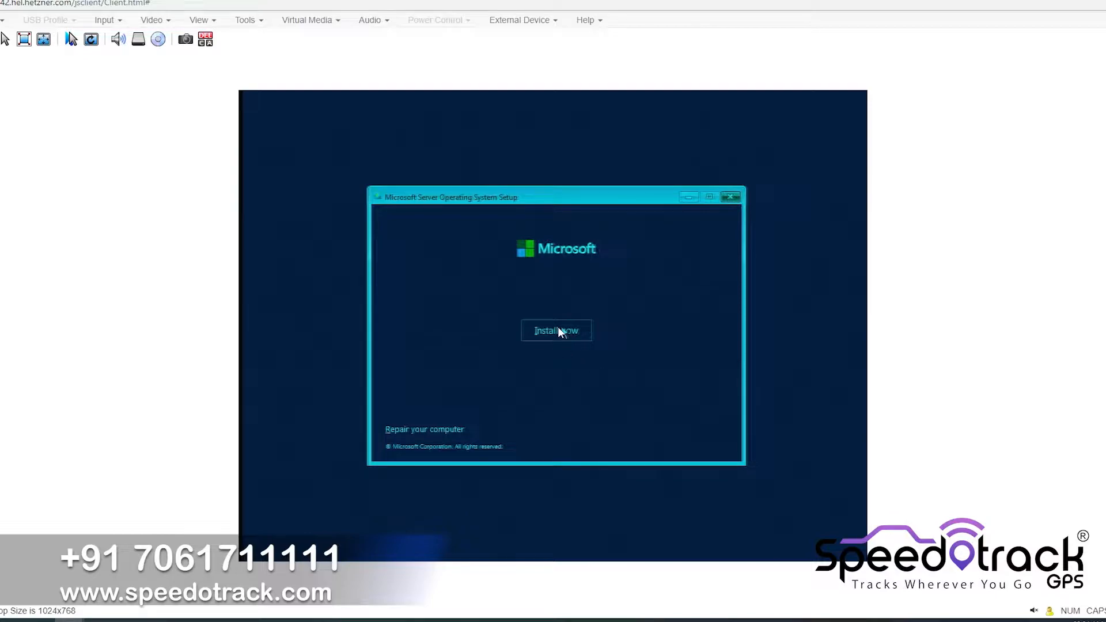
pyautogui.click(559, 331)
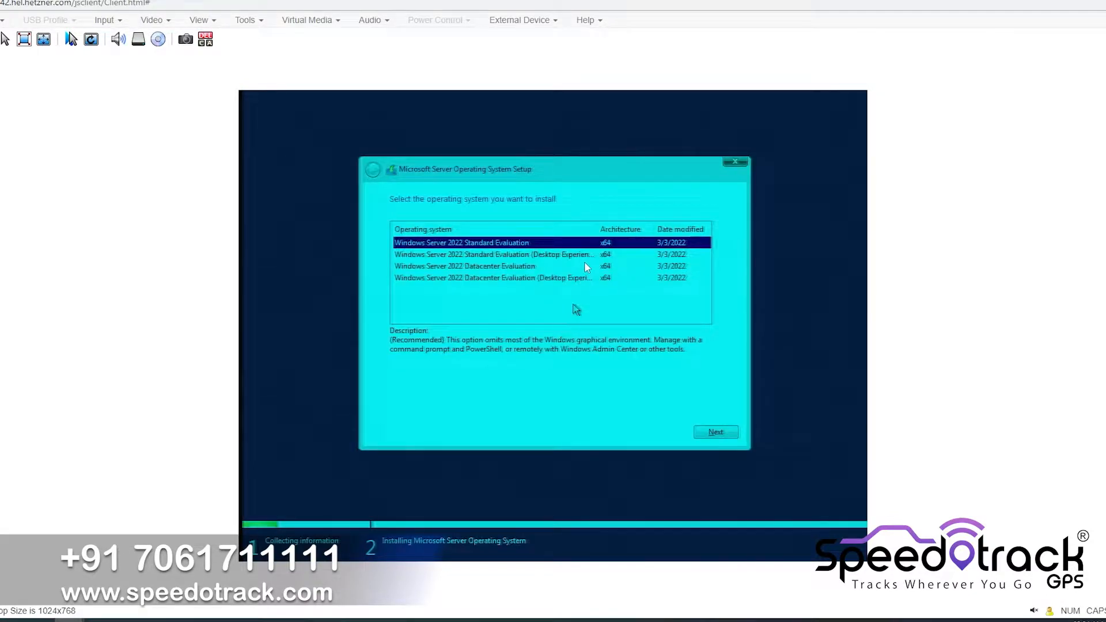
# Choose Windows Server 2022 Standard Evaluation (Desktop Experience) and accept the Microsoft Software License Terms
pyautogui.click(584, 256)
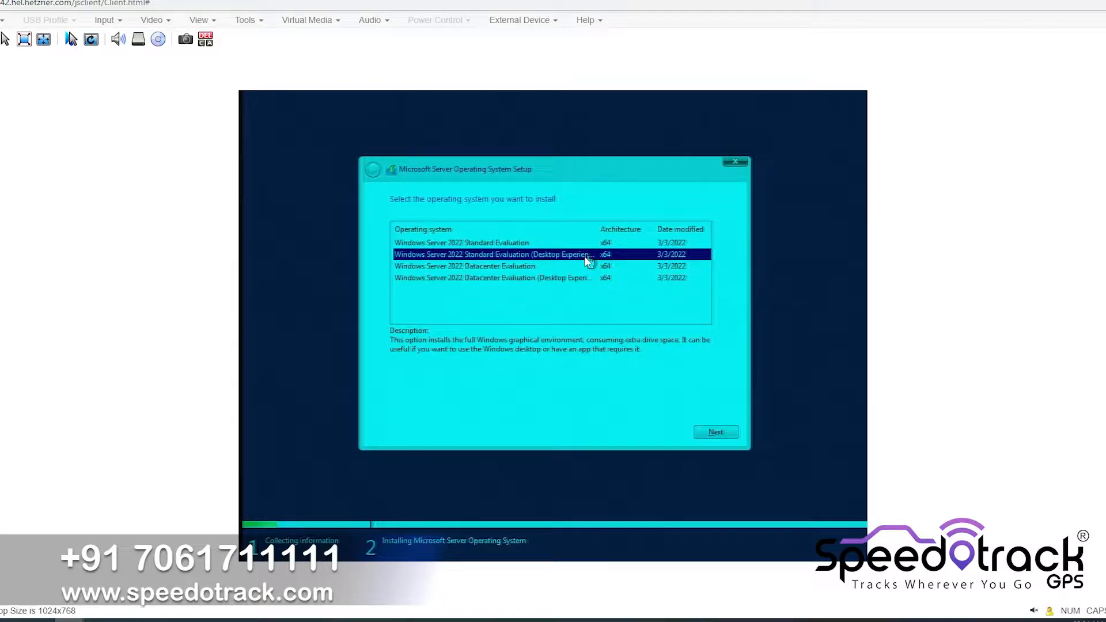
pyautogui.click(719, 433)
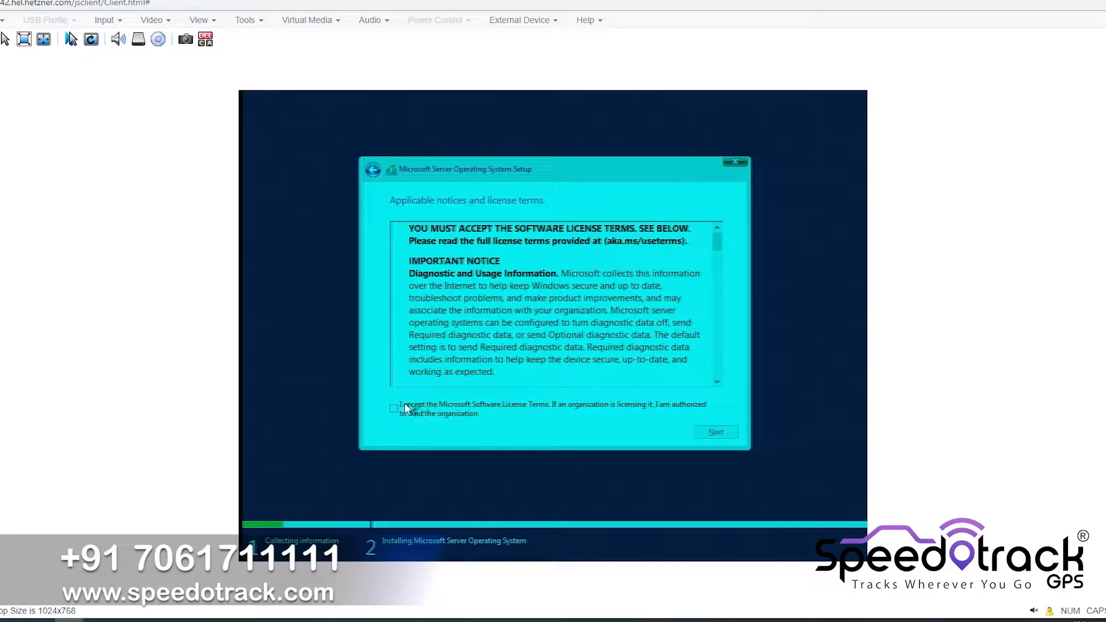
pyautogui.click(395, 410)
pyautogui.click(717, 434)
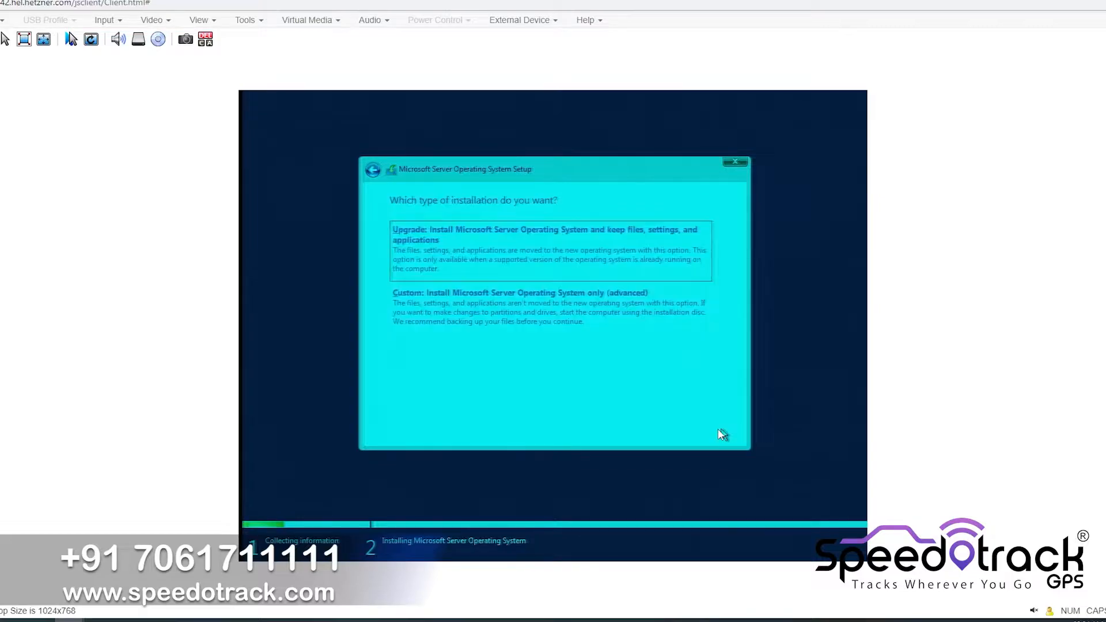
# Choose a custom installation, then create and format a new partition on Drive 0's unallocated space
pyautogui.click(552, 318)
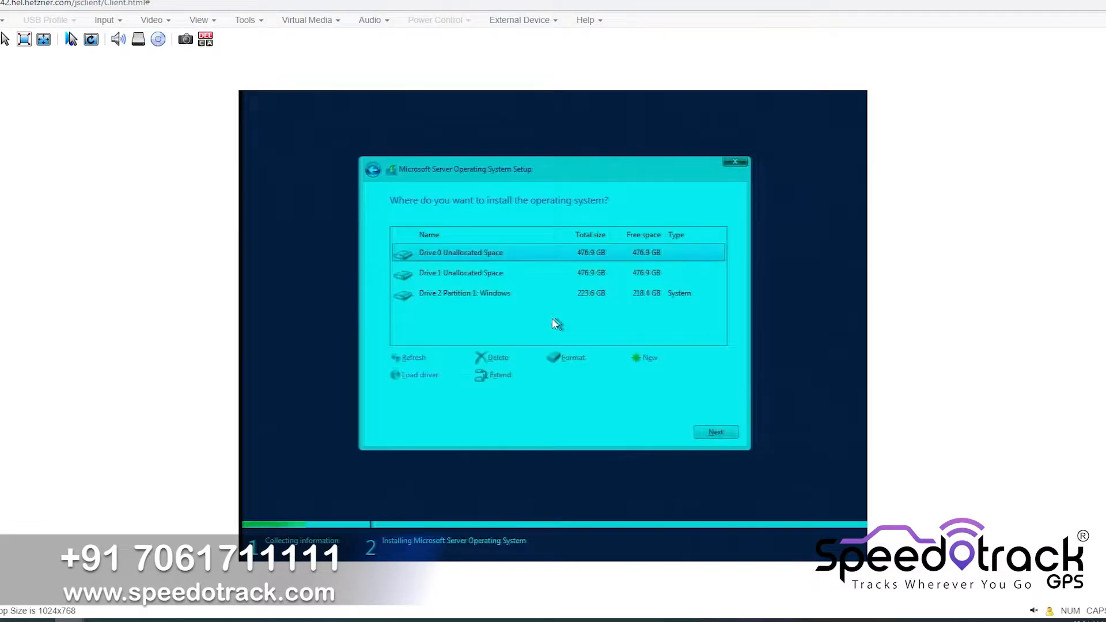
pyautogui.click(646, 363)
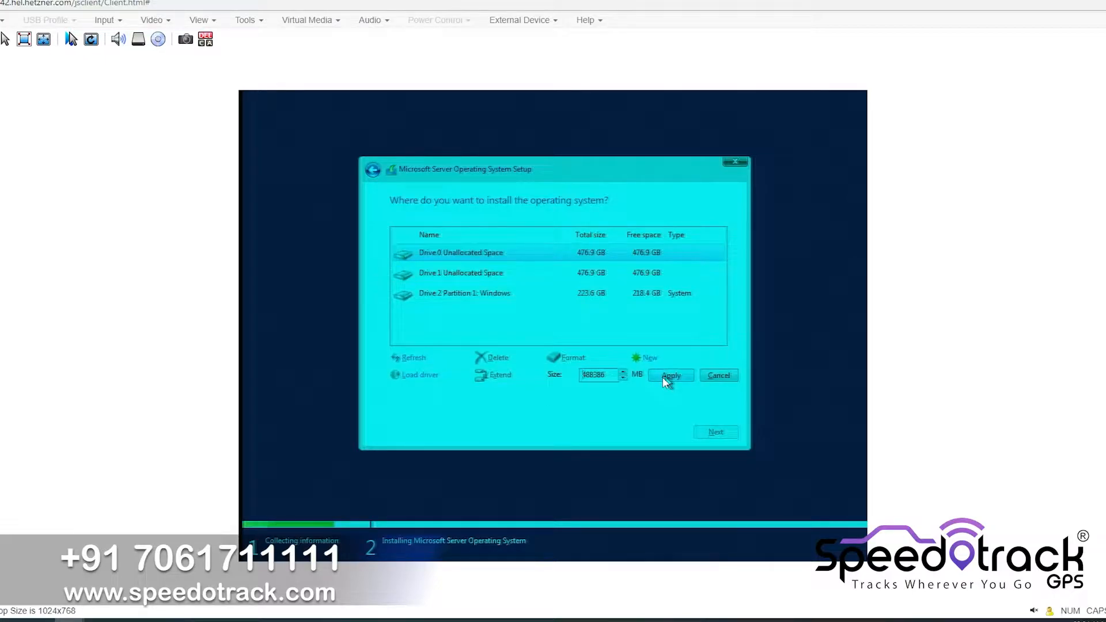
pyautogui.click(666, 377)
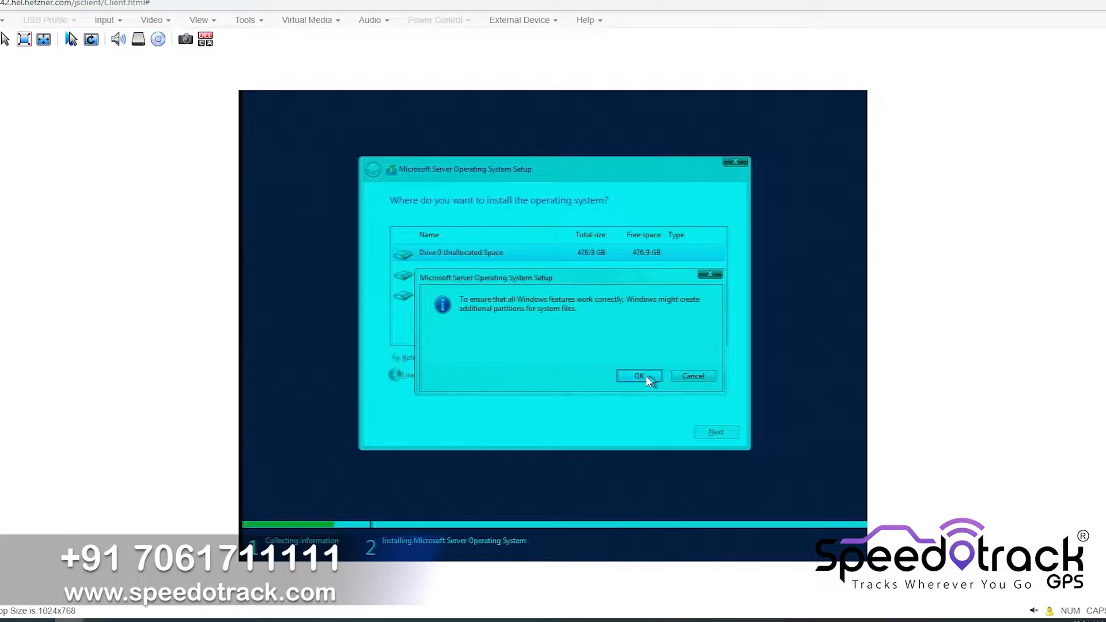
pyautogui.click(648, 378)
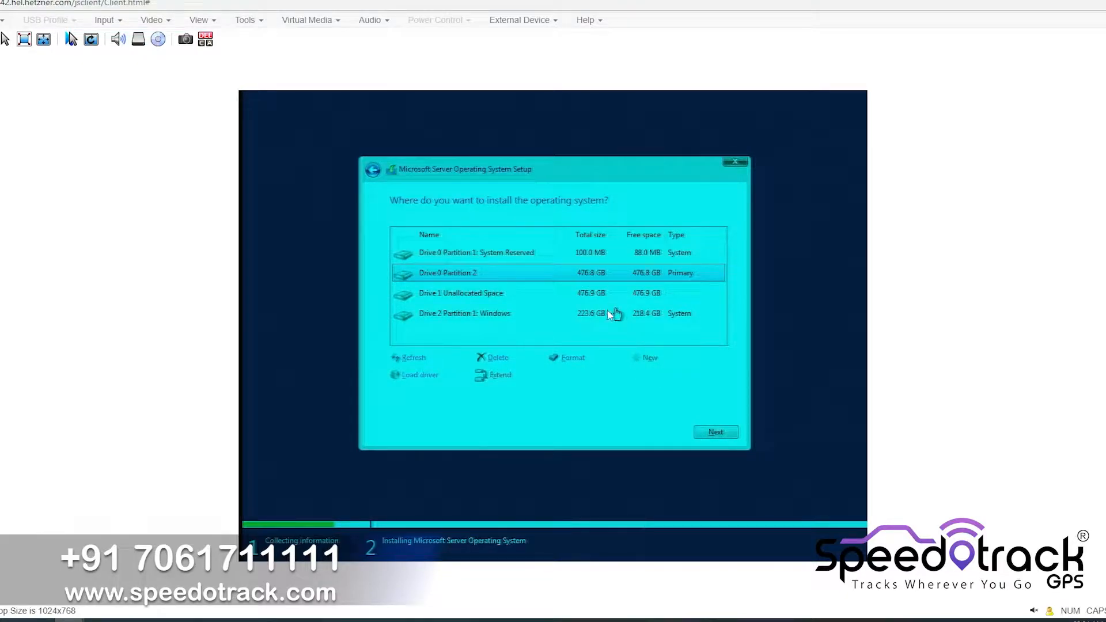
pyautogui.click(575, 357)
pyautogui.click(640, 376)
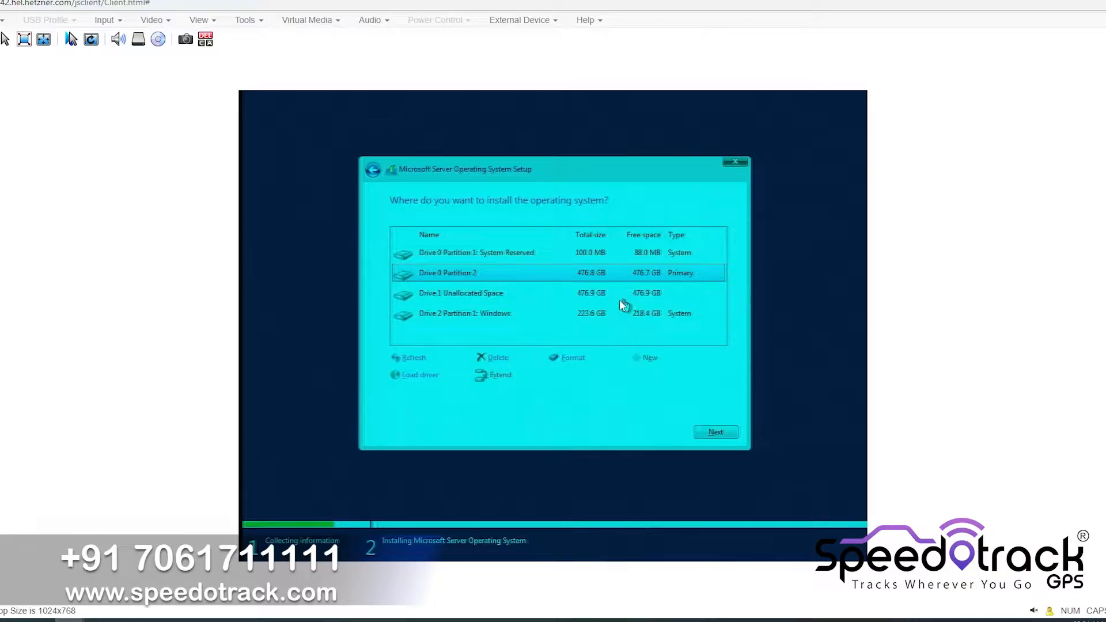
# Create a partition on Drive 1's unallocated space and install Windows onto Drive 0 Partition 2
pyautogui.click(620, 300)
pyautogui.click(649, 361)
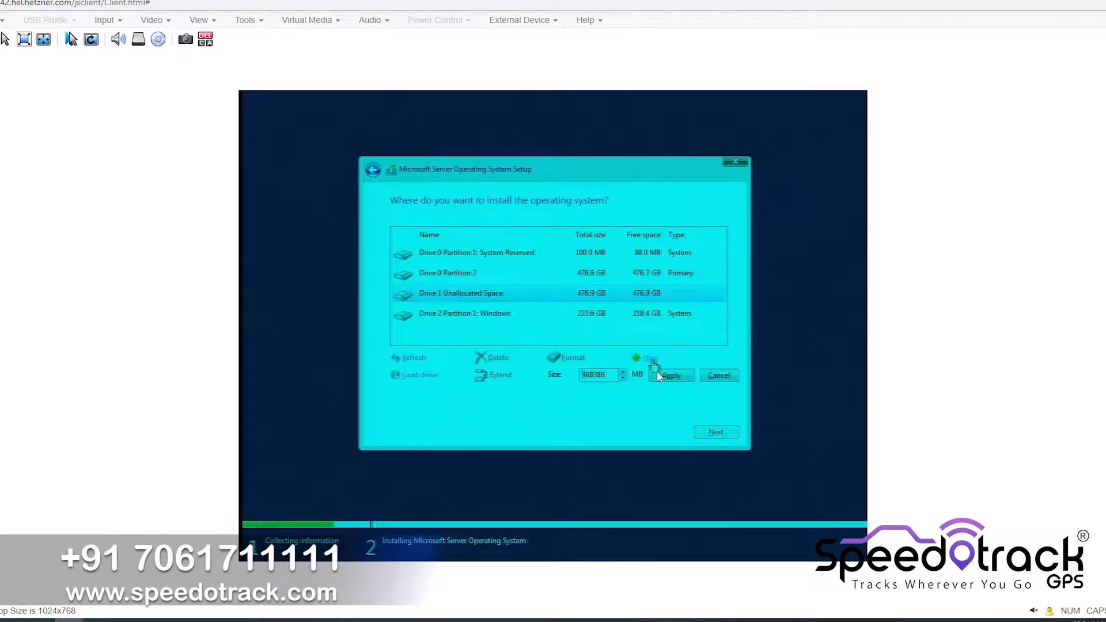
pyautogui.click(659, 375)
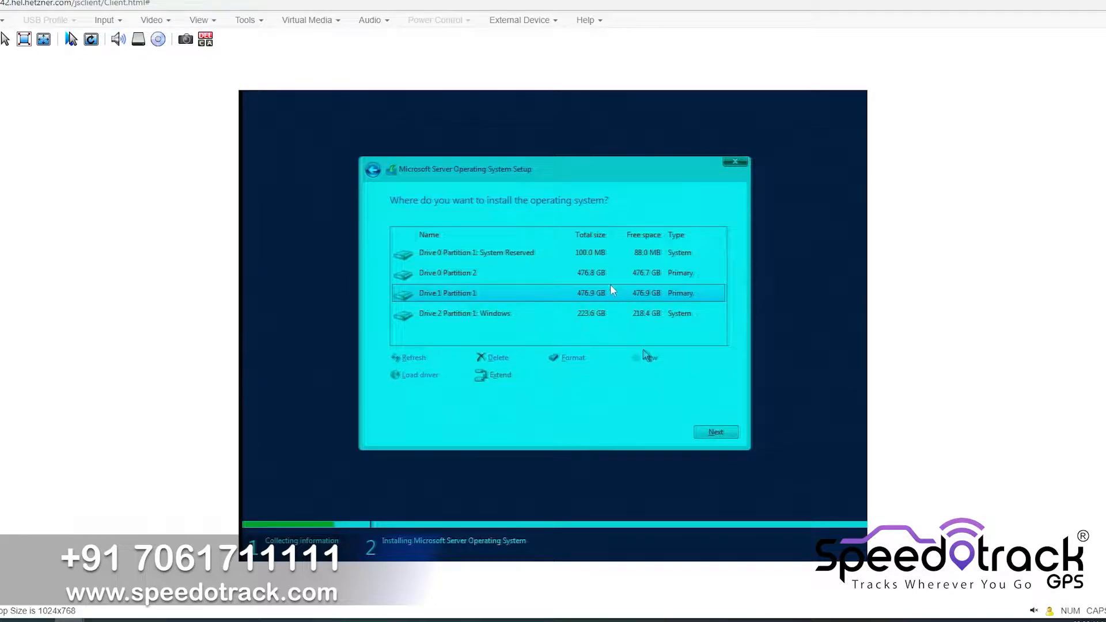
pyautogui.click(601, 272)
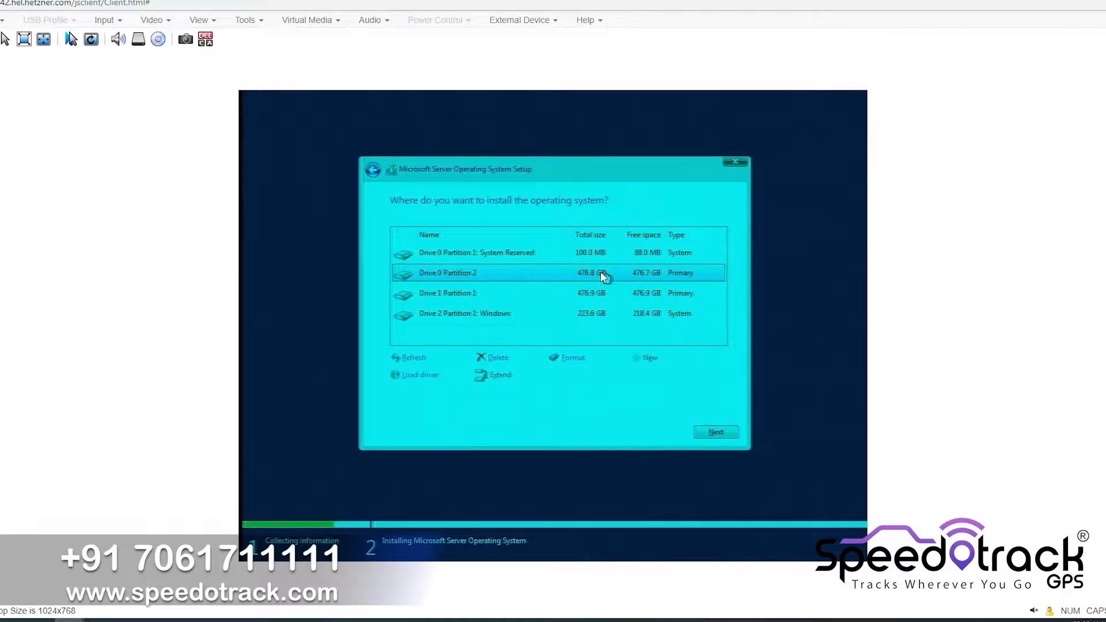
pyautogui.click(718, 431)
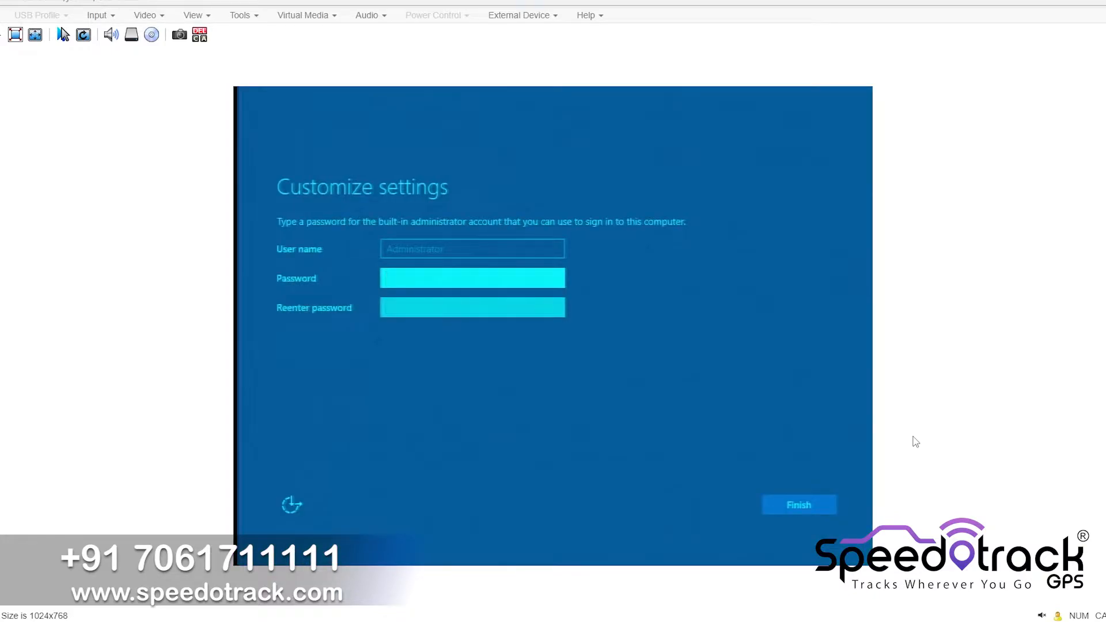
# Enter and re-enter the built-in Administrator password, then finish the setup
pyautogui.write('•••••••••')
pyautogui.press('Tab')
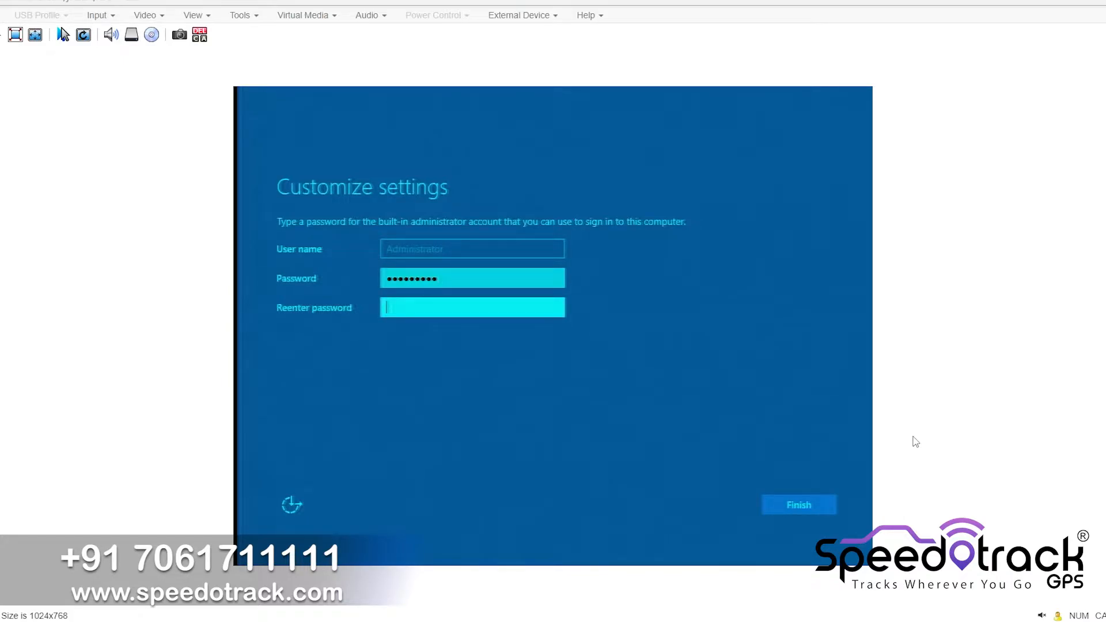
pyautogui.write('••••••••••')
pyautogui.click(822, 507)
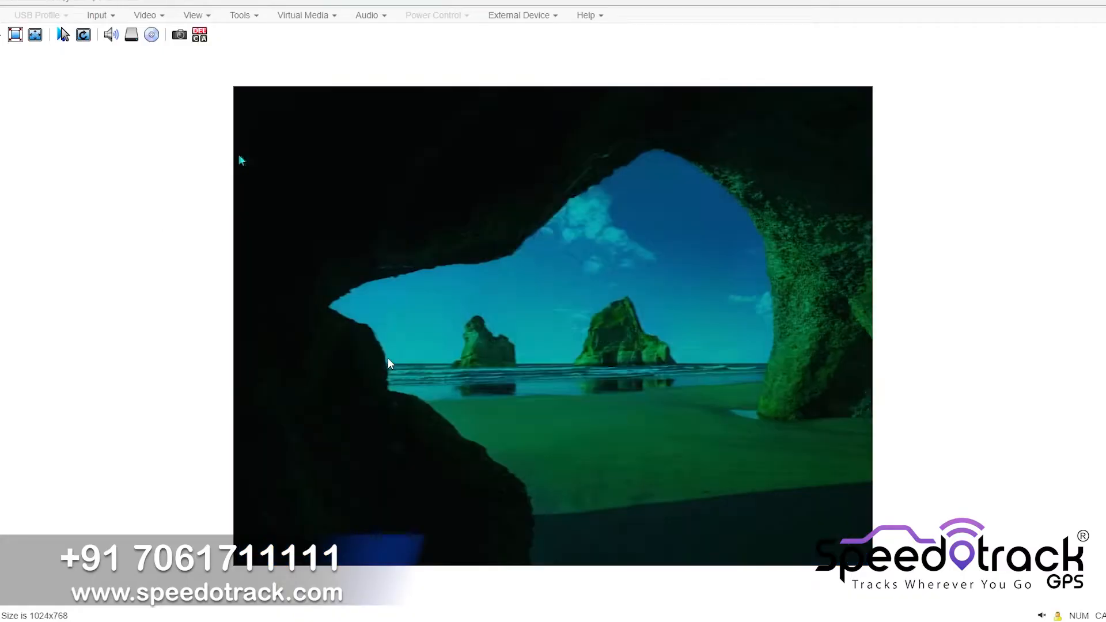
# Sign in as Administrator with the account password
pyautogui.write('••••••••')
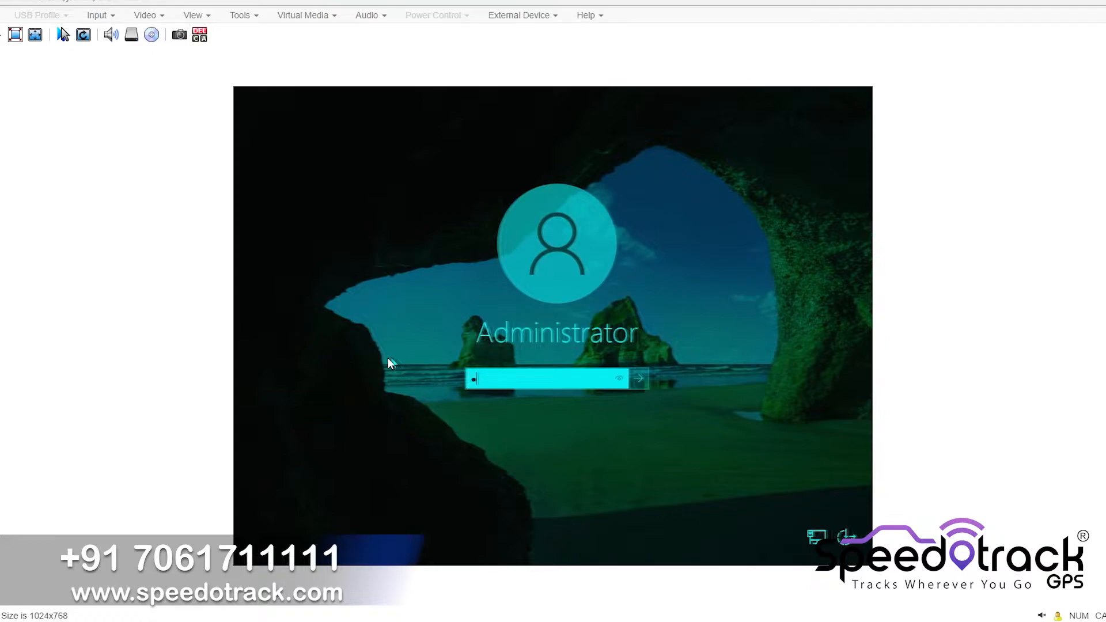
pyautogui.write('••')
pyautogui.press('Return')
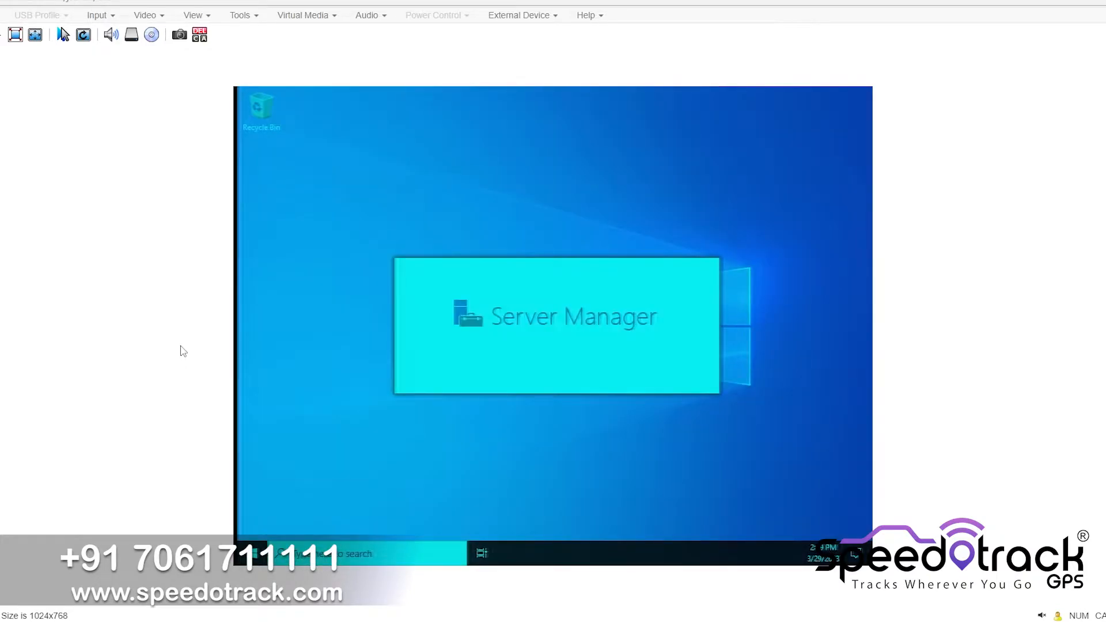
# Dismiss the Windows Admin Center prompt permanently and close Server Manager
pyautogui.click(739, 321)
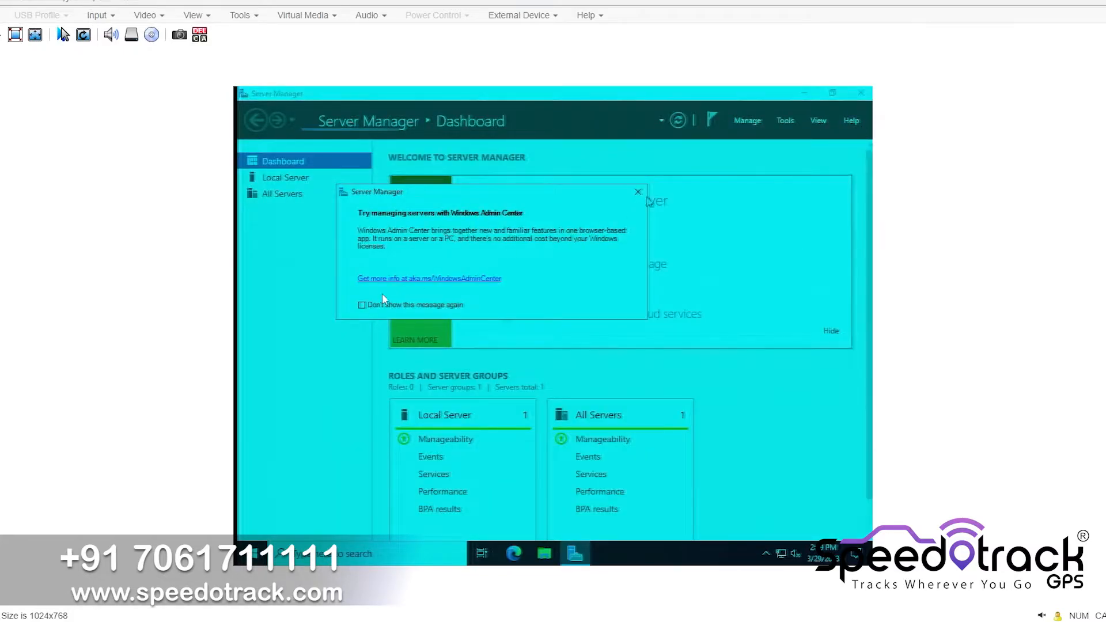
pyautogui.click(362, 305)
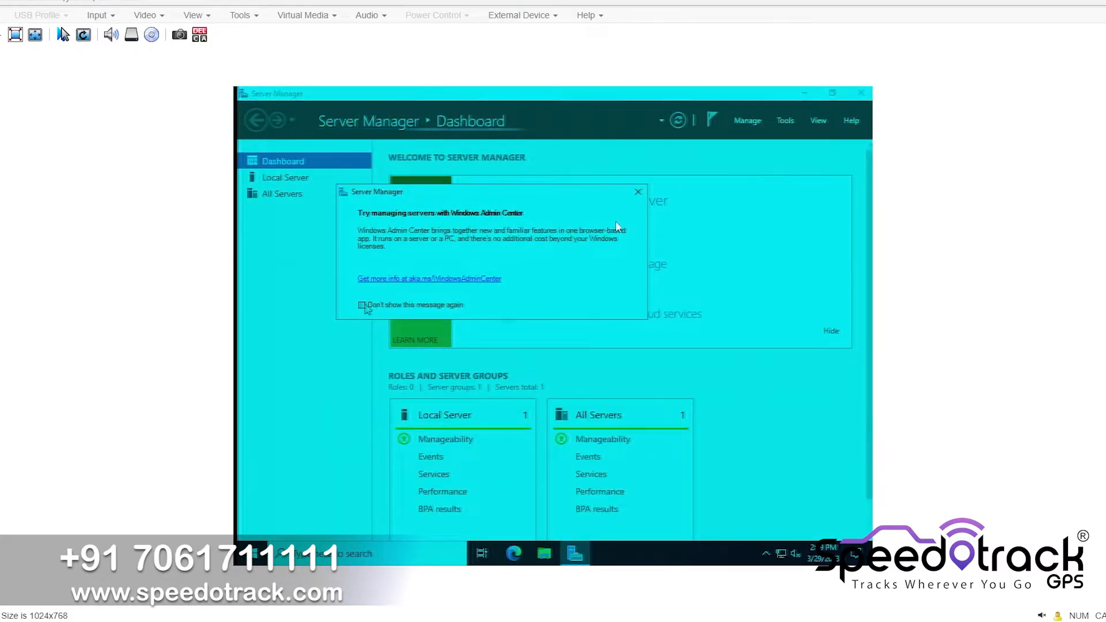
pyautogui.click(638, 195)
pyautogui.click(861, 93)
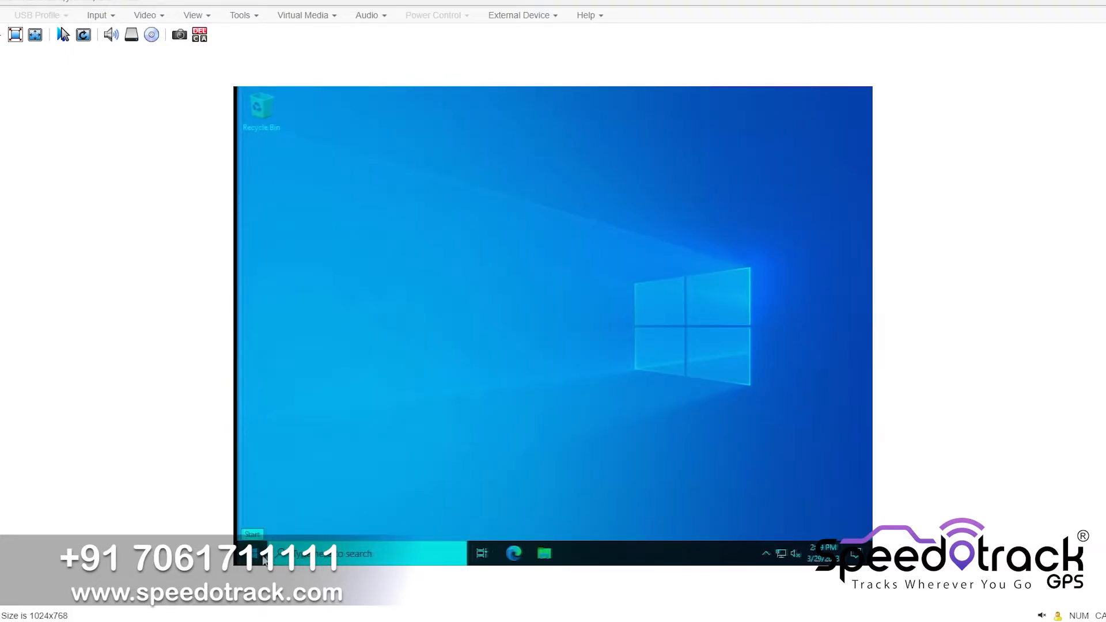
# Open the properties of This PC from File Explorer
pyautogui.click(548, 562)
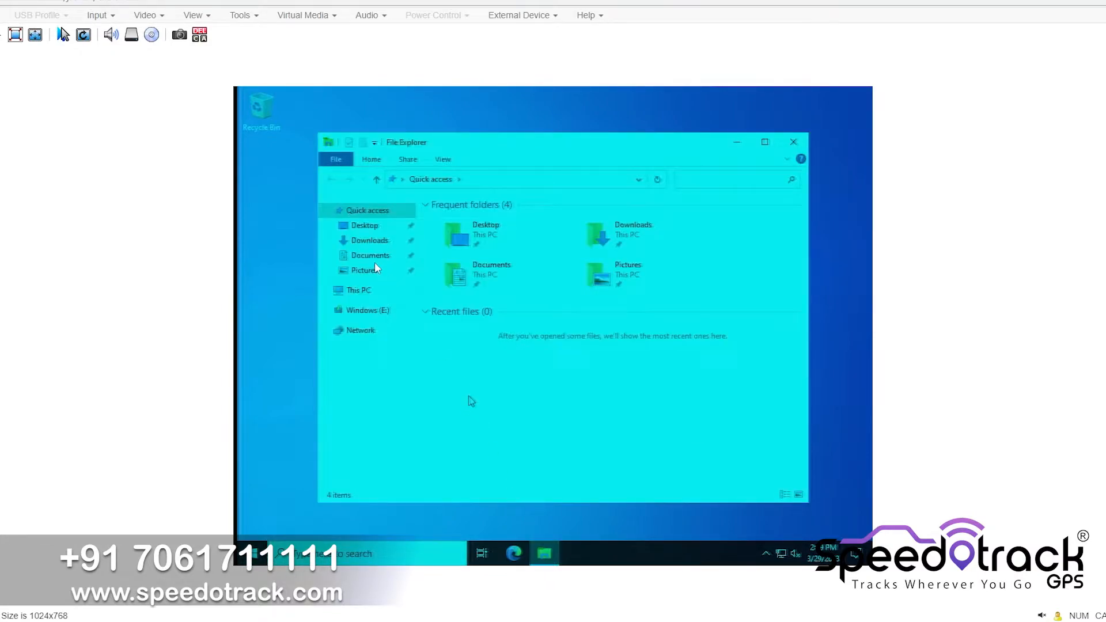
pyautogui.rightClick(363, 291)
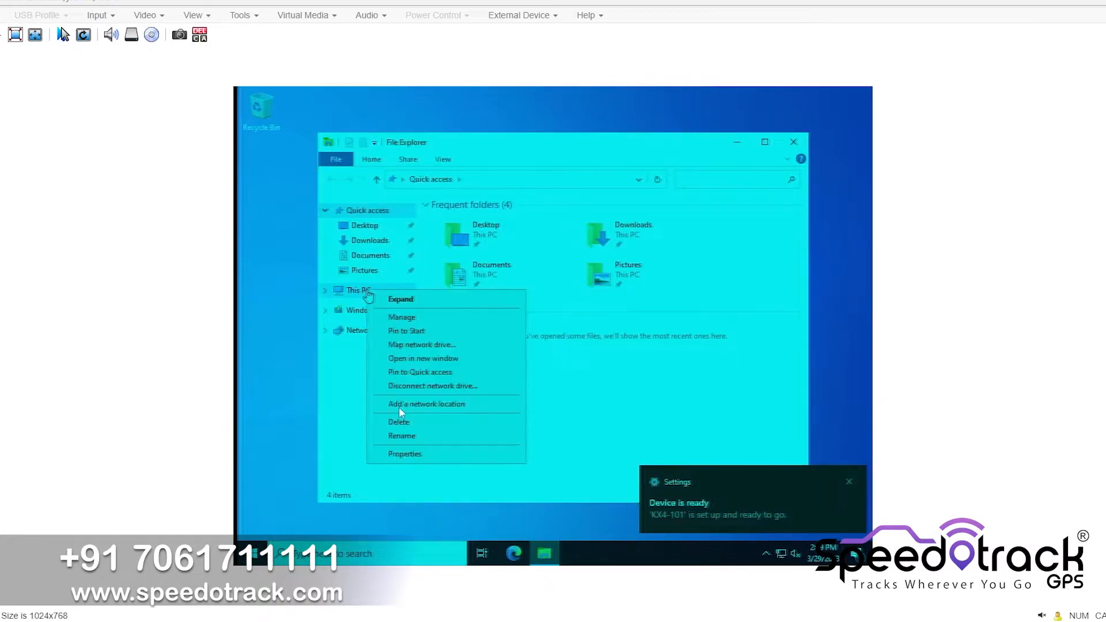
pyautogui.click(404, 455)
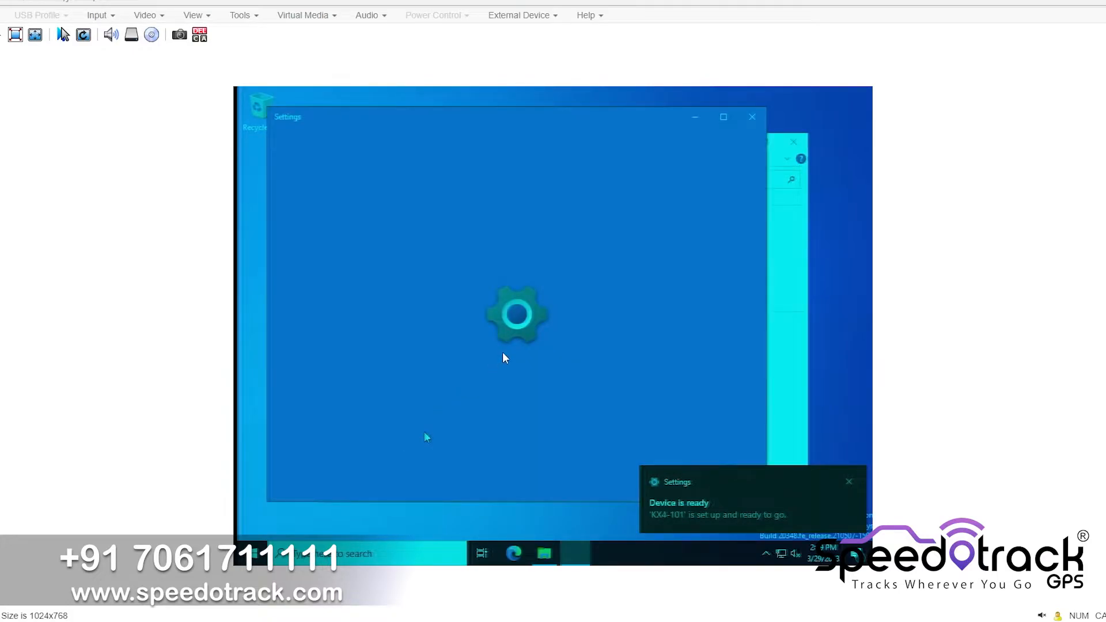
# Open the Remote Desktop settings and enable Remote Desktop, confirming the change
pyautogui.scroll(-8, 542, 370)
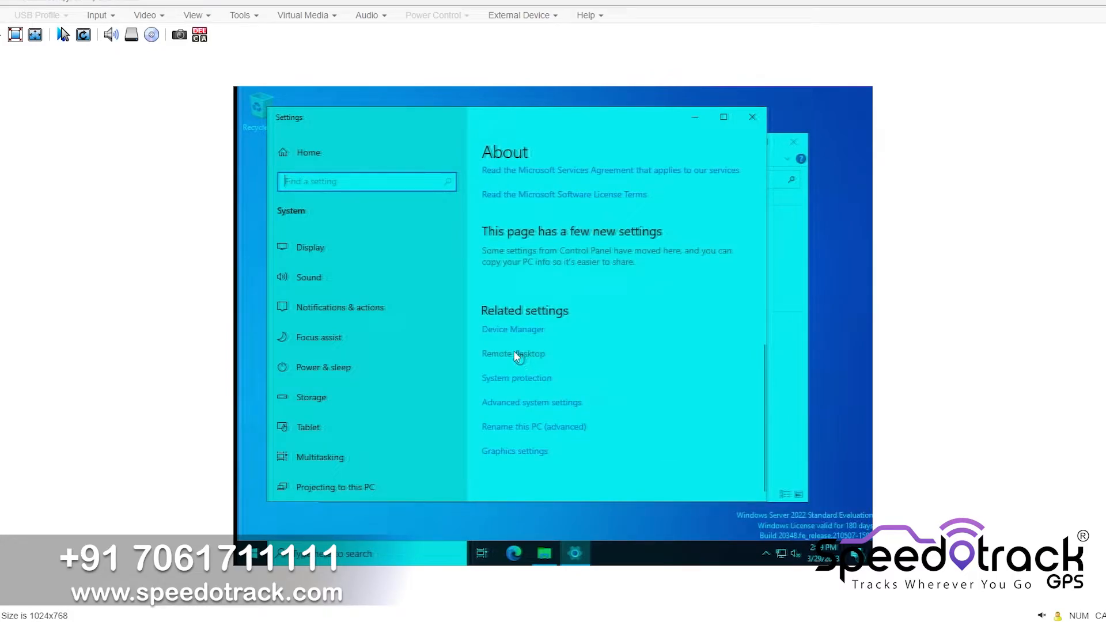
pyautogui.click(515, 354)
pyautogui.click(496, 263)
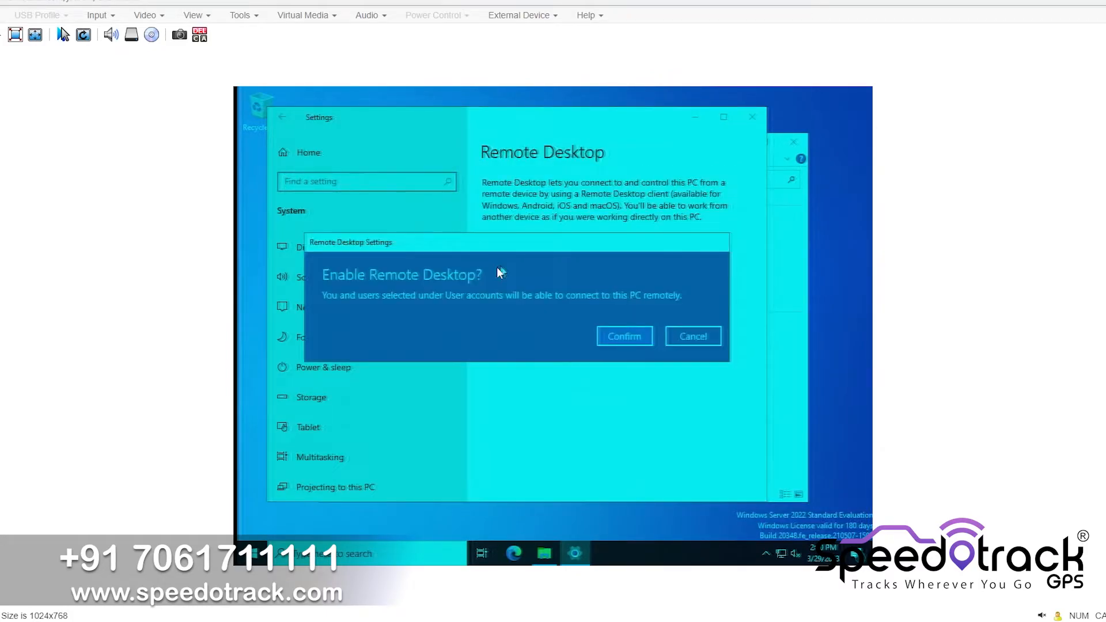
pyautogui.click(620, 337)
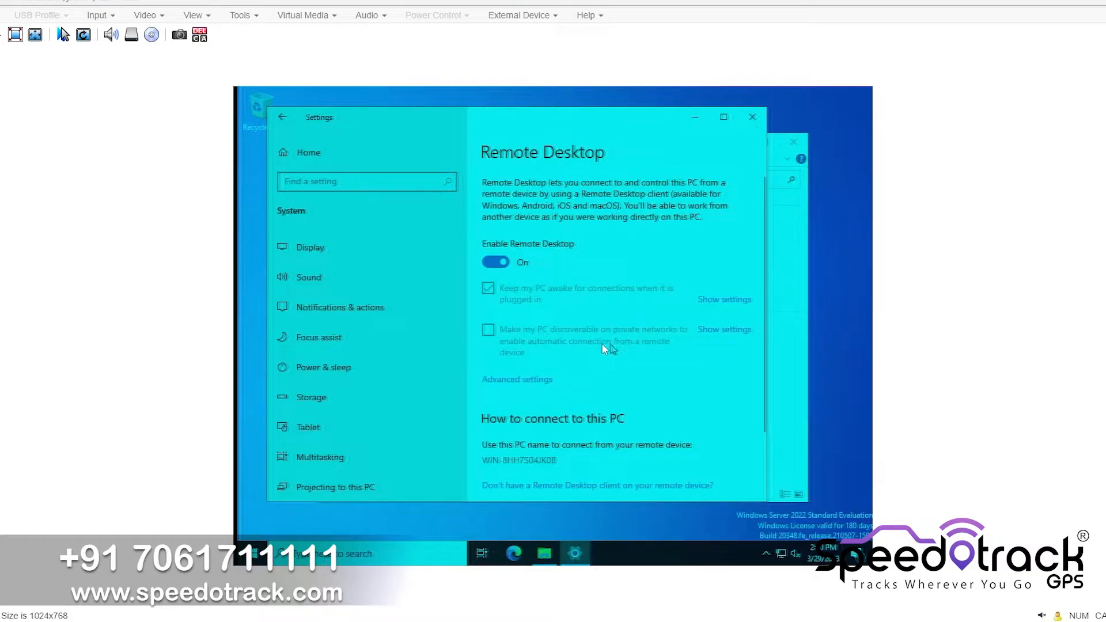
# Add the Administrator account to the Remote Desktop users and close Settings
pyautogui.scroll(-3, 622, 358)
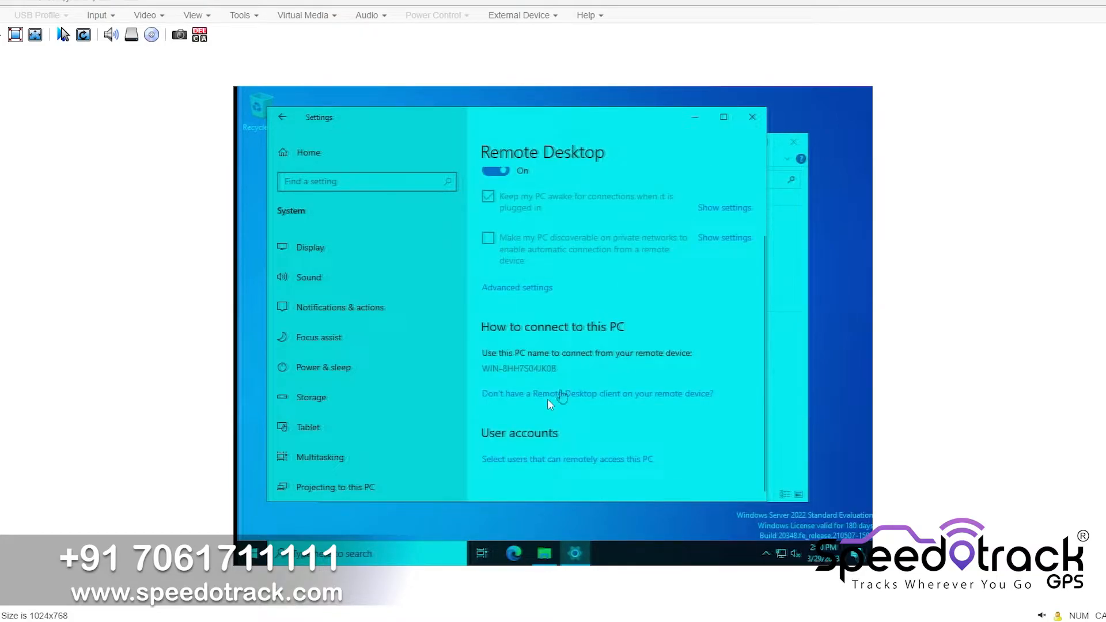
pyautogui.click(528, 459)
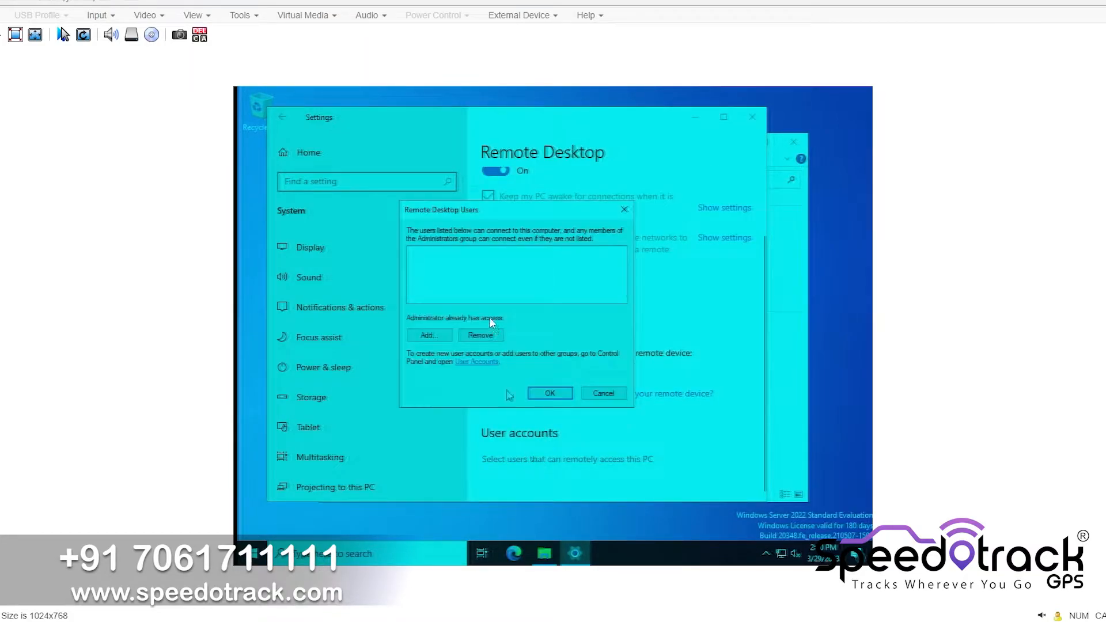
pyautogui.click(434, 334)
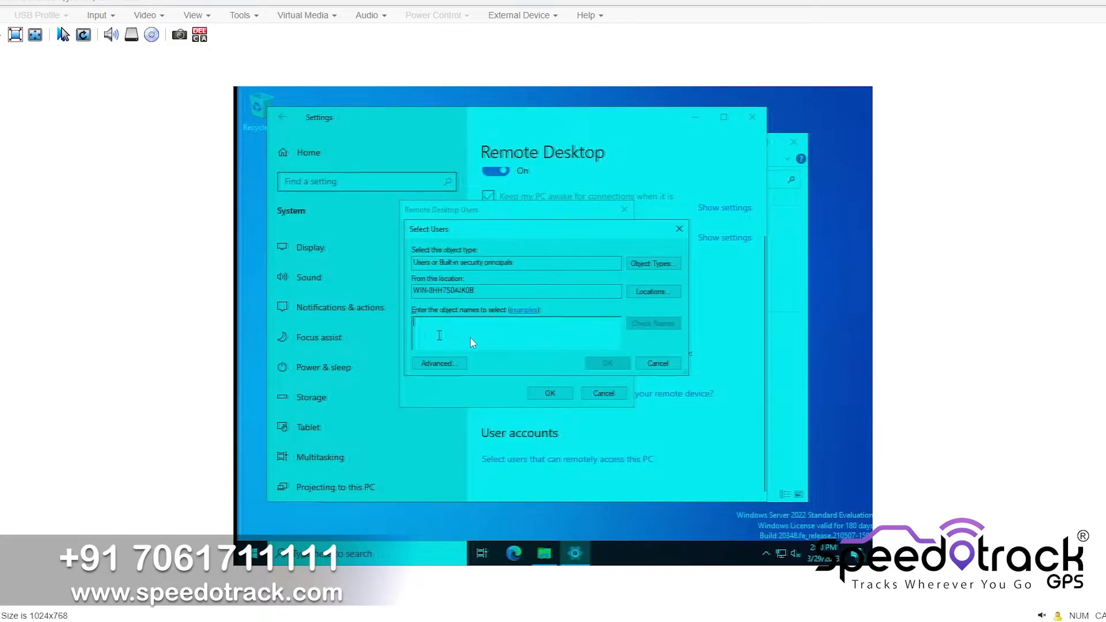
pyautogui.click(699, 302)
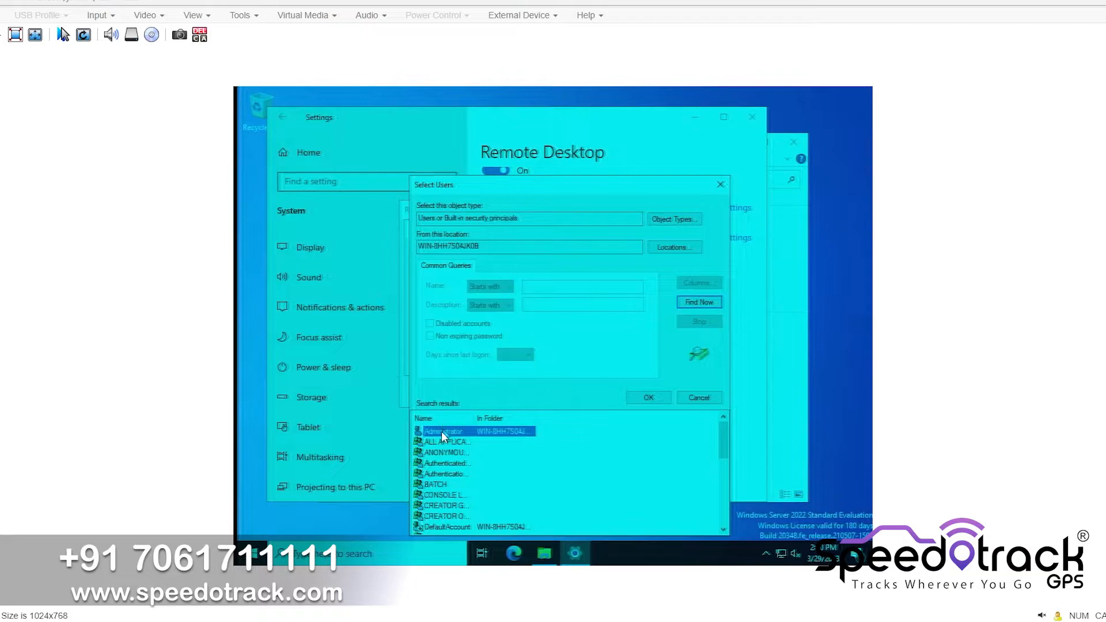
pyautogui.doubleClick(442, 431)
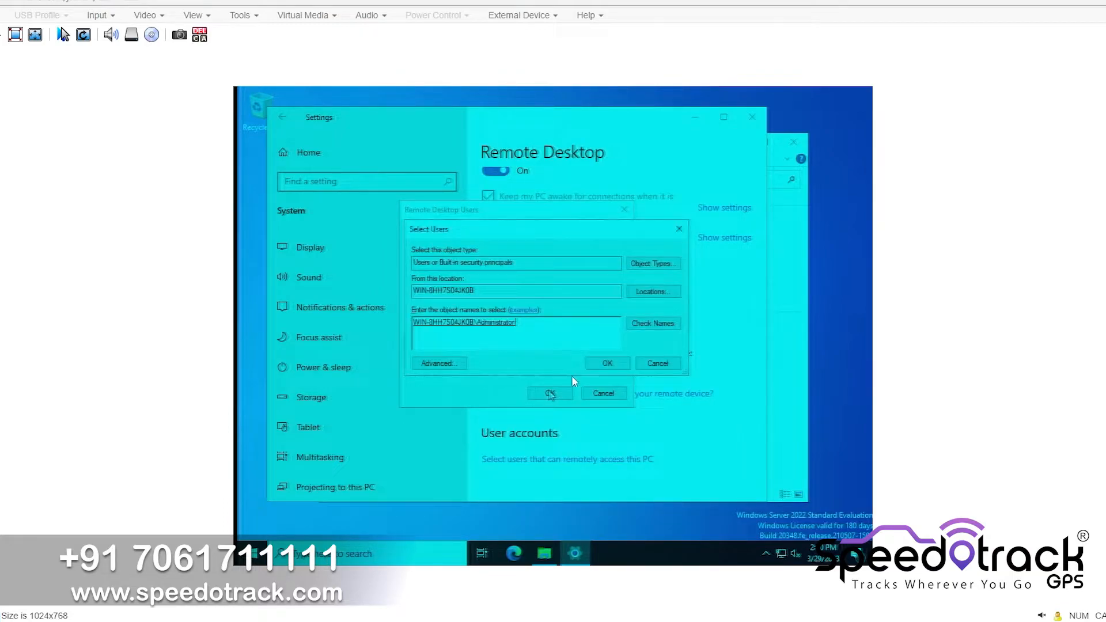
pyautogui.click(587, 367)
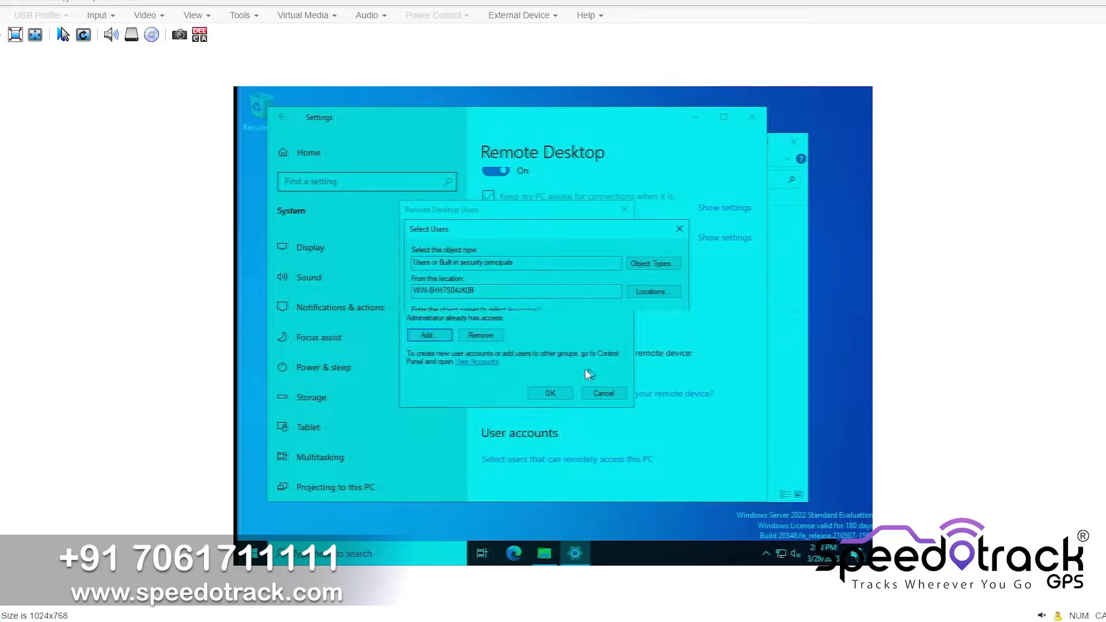
pyautogui.click(536, 394)
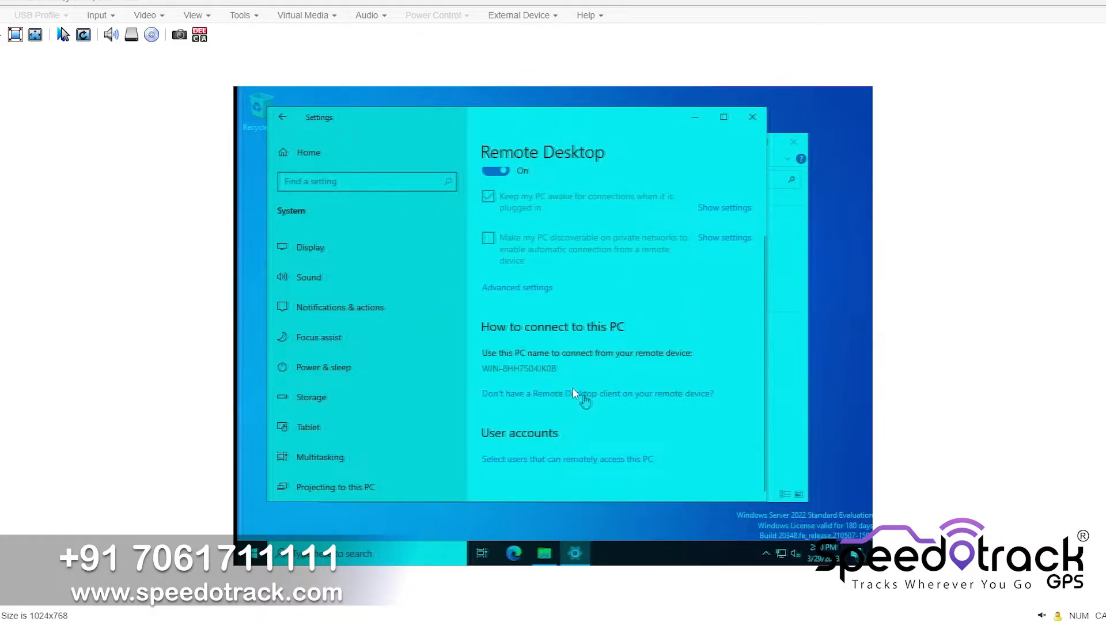
pyautogui.click(753, 117)
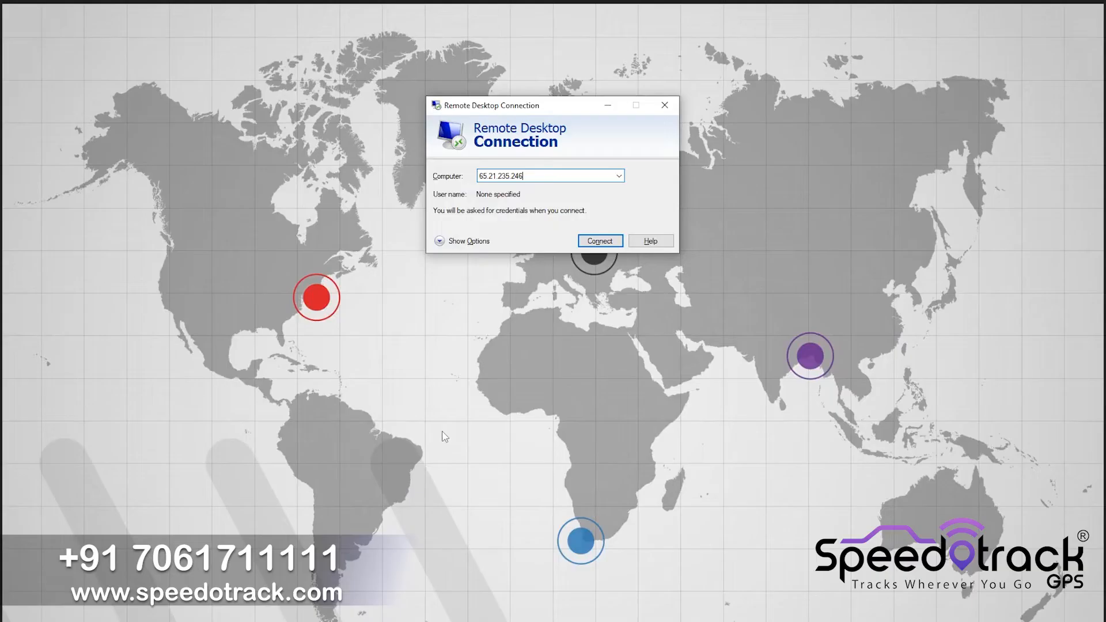
# Connect via Remote Desktop to 65.21.235.246, trust the connection, and enter username administrator and the account password
pyautogui.click(610, 242)
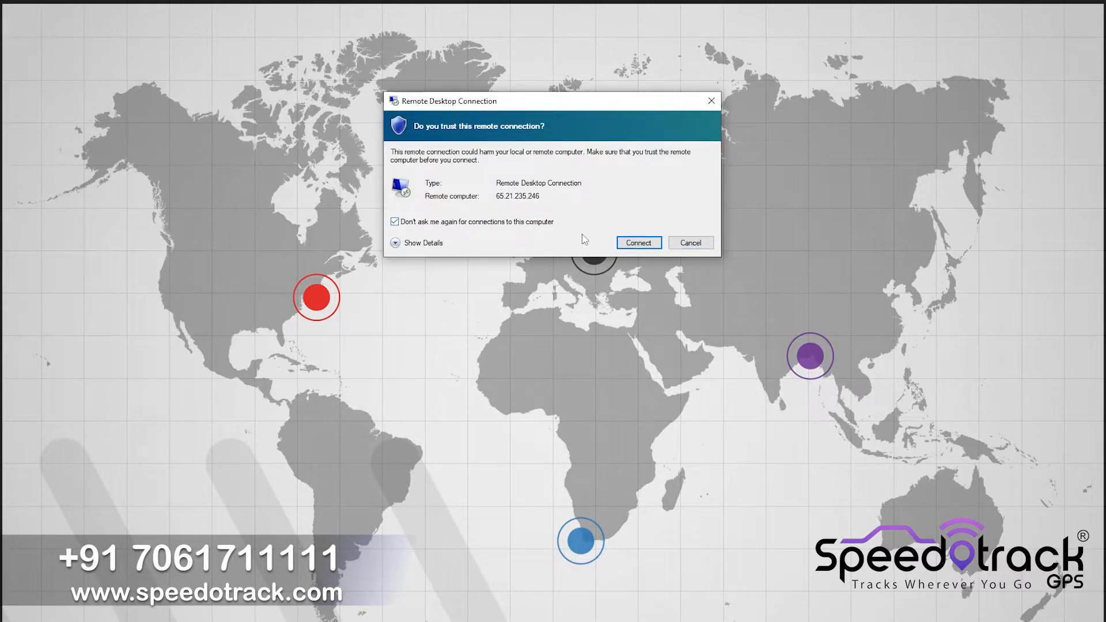
pyautogui.click(622, 243)
pyautogui.write('ad')
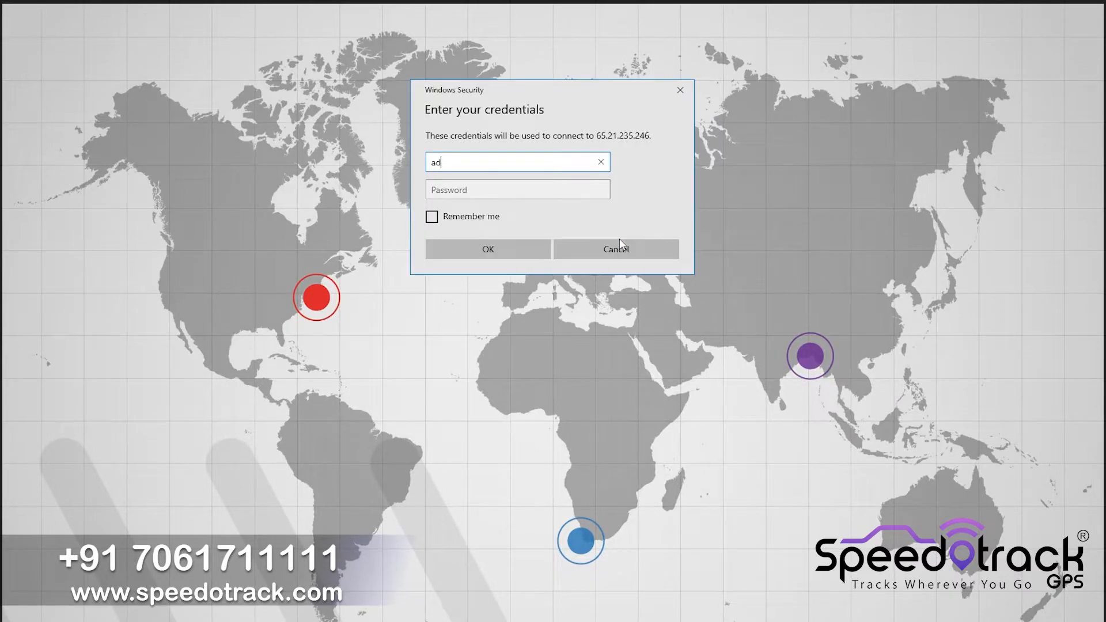
pyautogui.write('ministrator')
pyautogui.press('Tab')
pyautogui.write('*********')
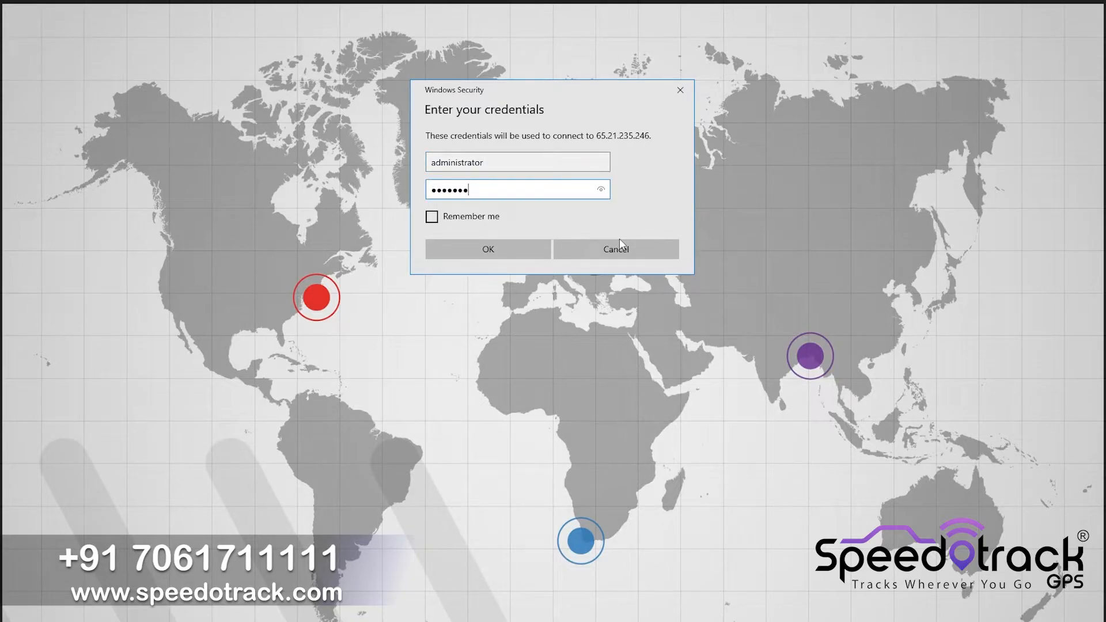
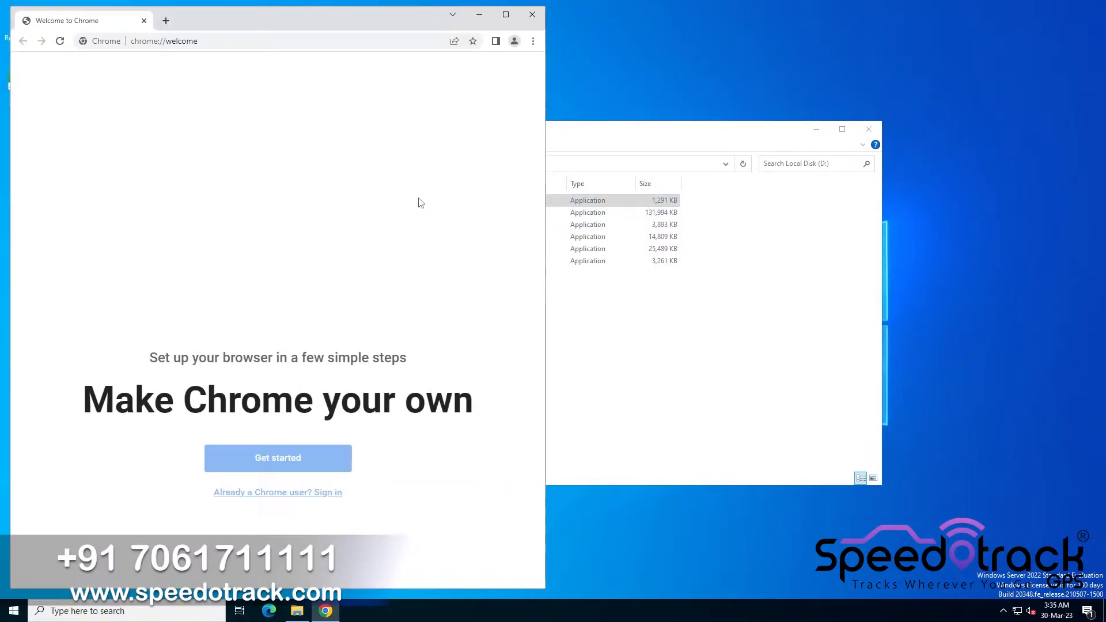
# Reopen Chrome and set Google Chrome as the default web browser in the Default apps settings
pyautogui.click(533, 14)
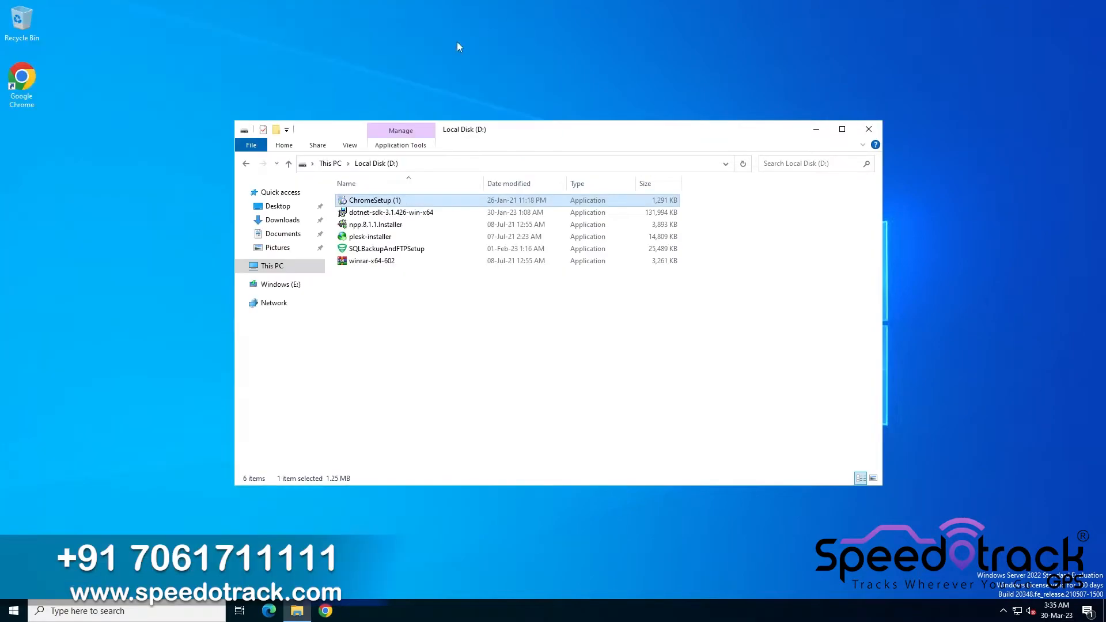
pyautogui.doubleClick(28, 84)
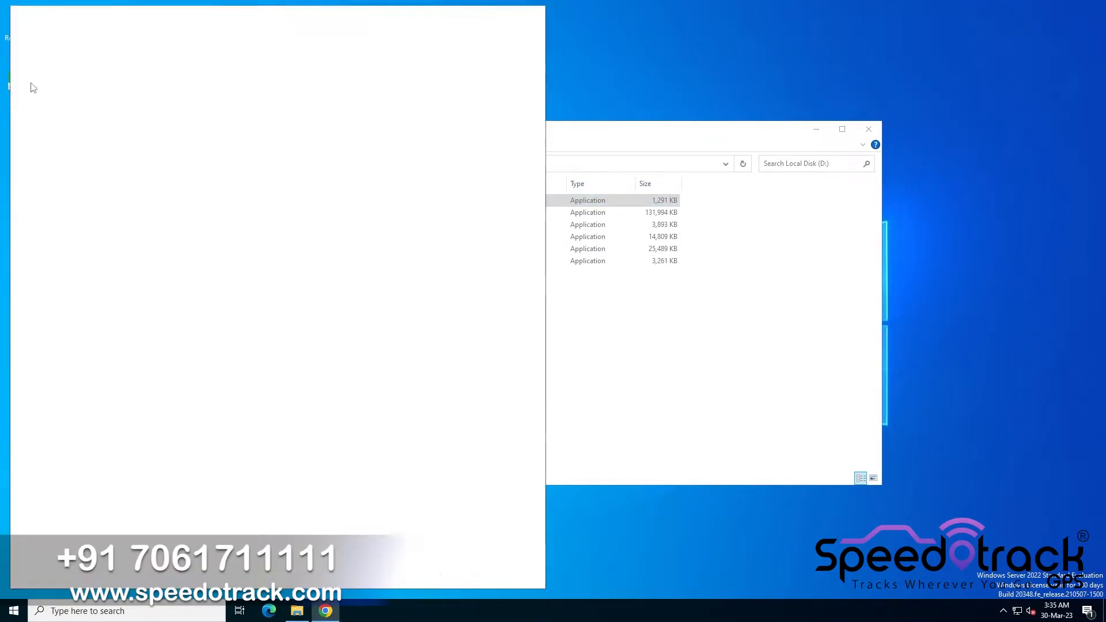
pyautogui.click(217, 64)
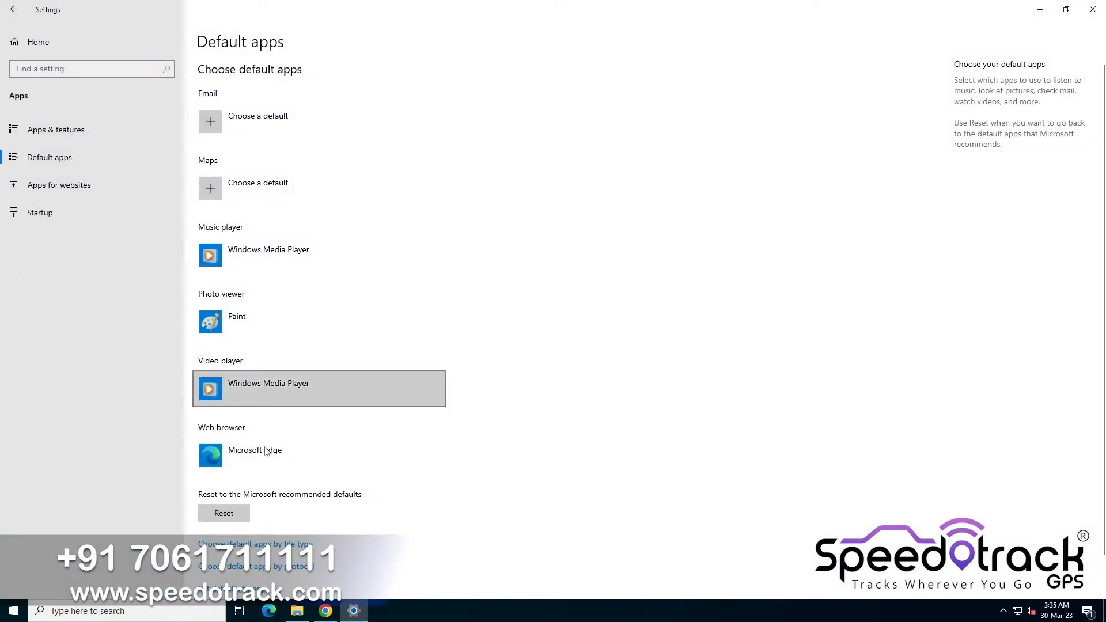
pyautogui.click(262, 459)
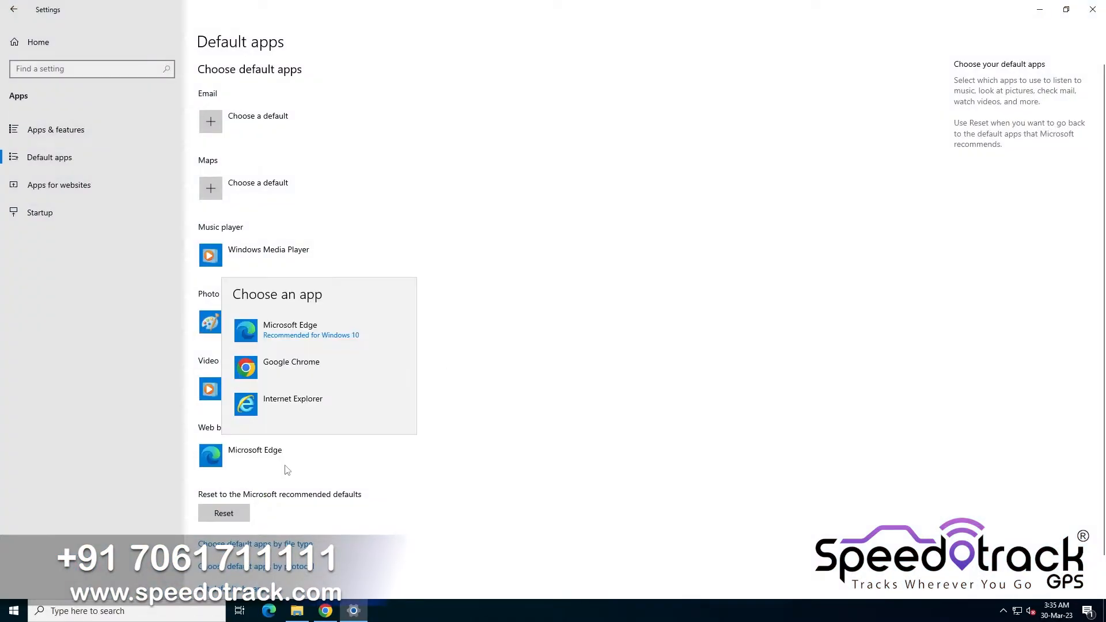
pyautogui.click(318, 368)
pyautogui.click(254, 415)
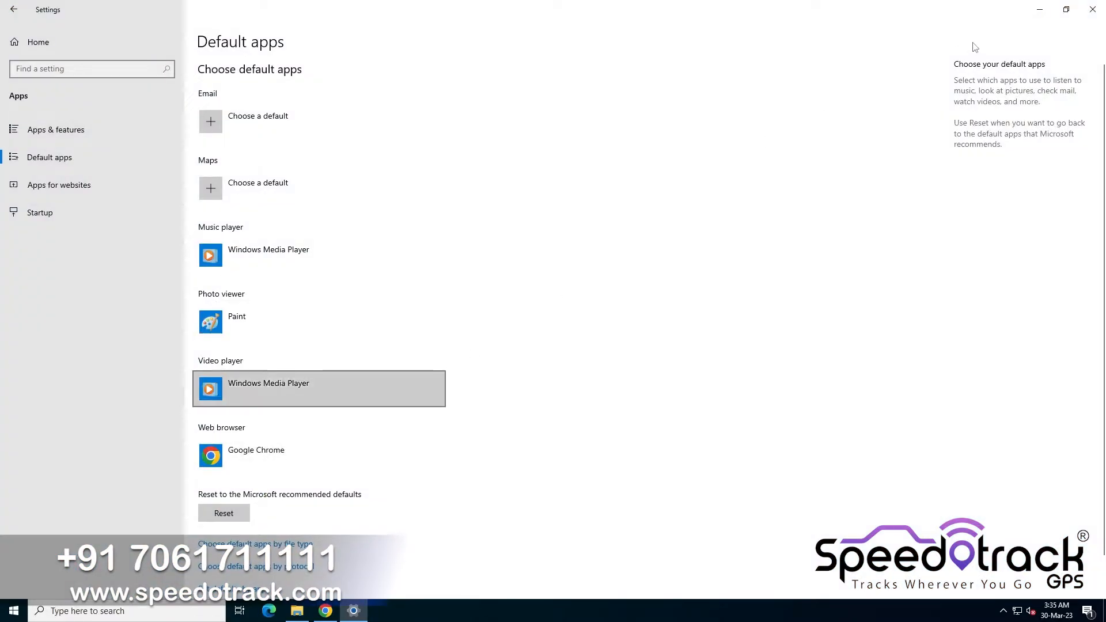
pyautogui.click(1093, 9)
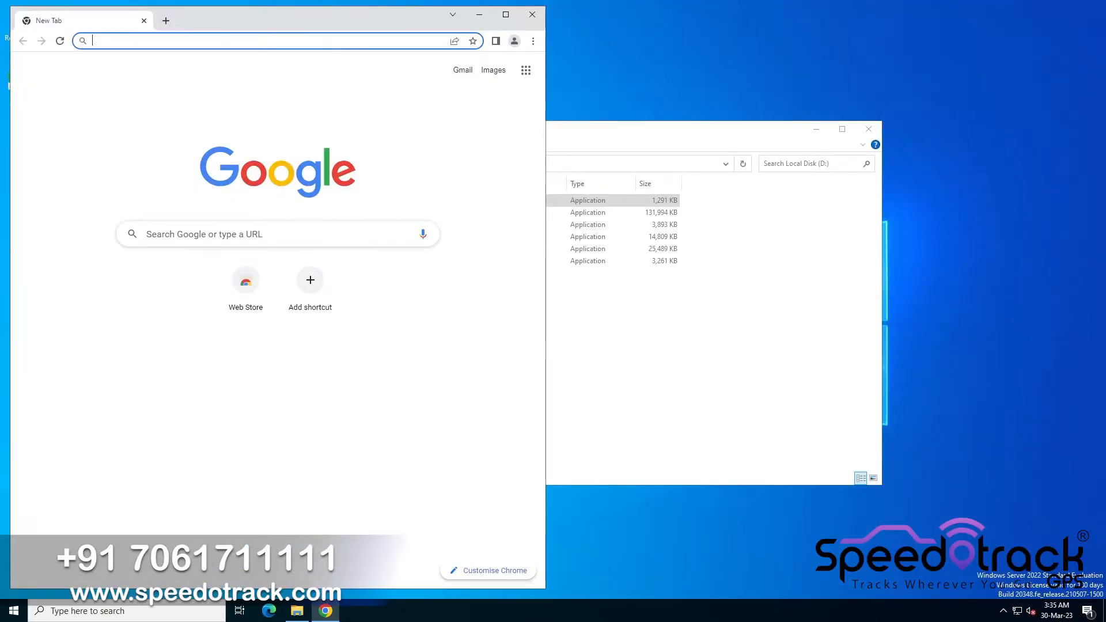
# Launch the plesk-installer from drive D and open its web interface at localhost:8447 in Chrome
pyautogui.click(682, 289)
pyautogui.doubleClick(355, 239)
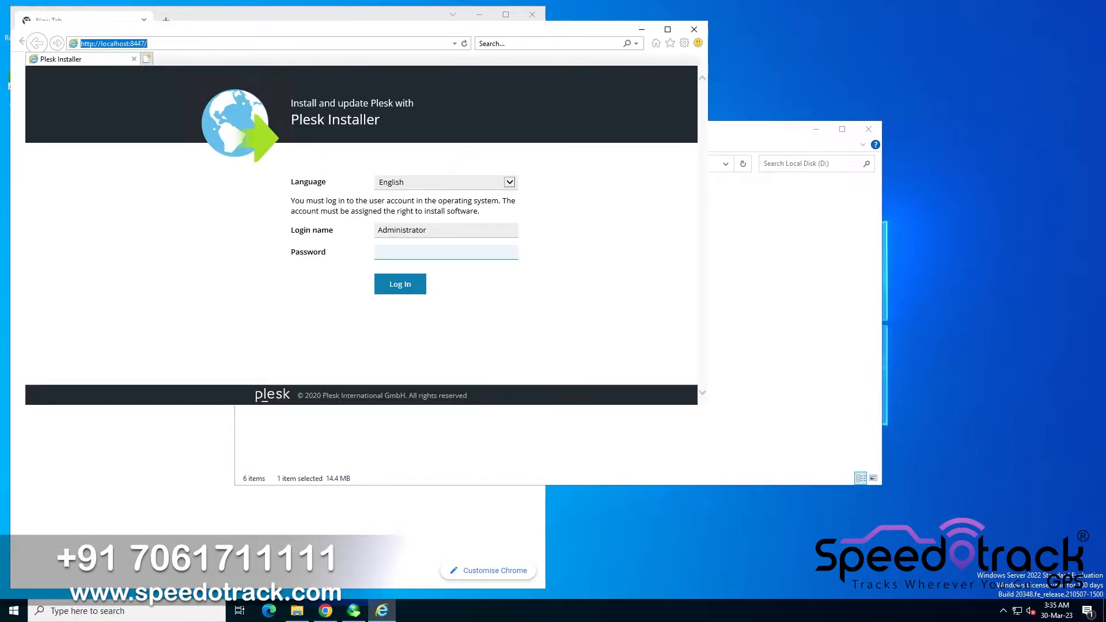
pyautogui.click(694, 29)
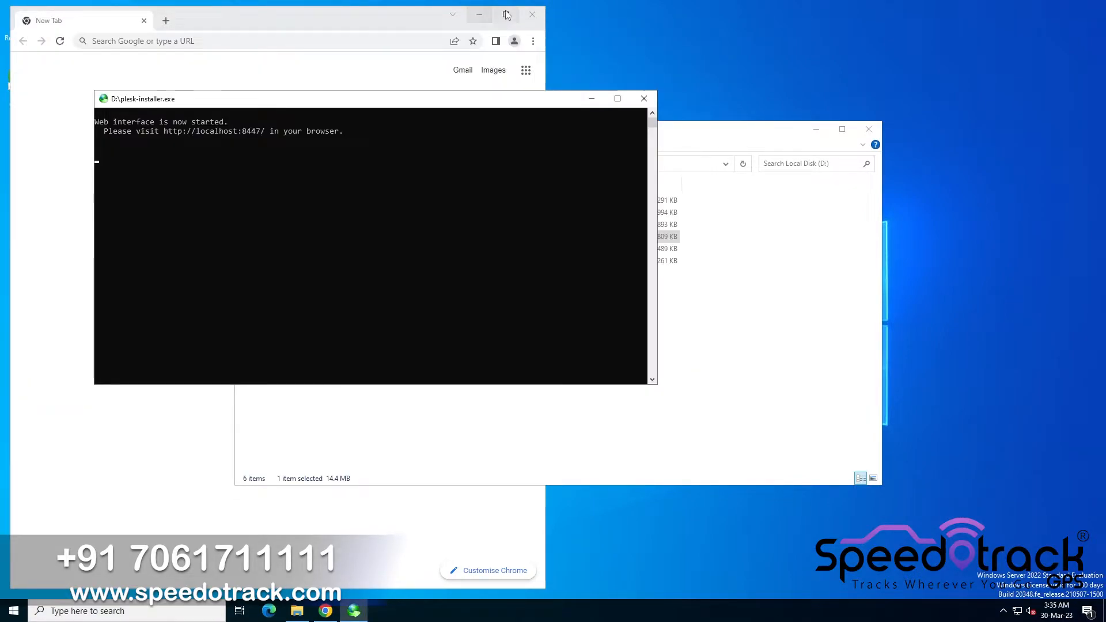
pyautogui.click(505, 14)
pyautogui.write('http://localhost:8447/')
pyautogui.press('Return')
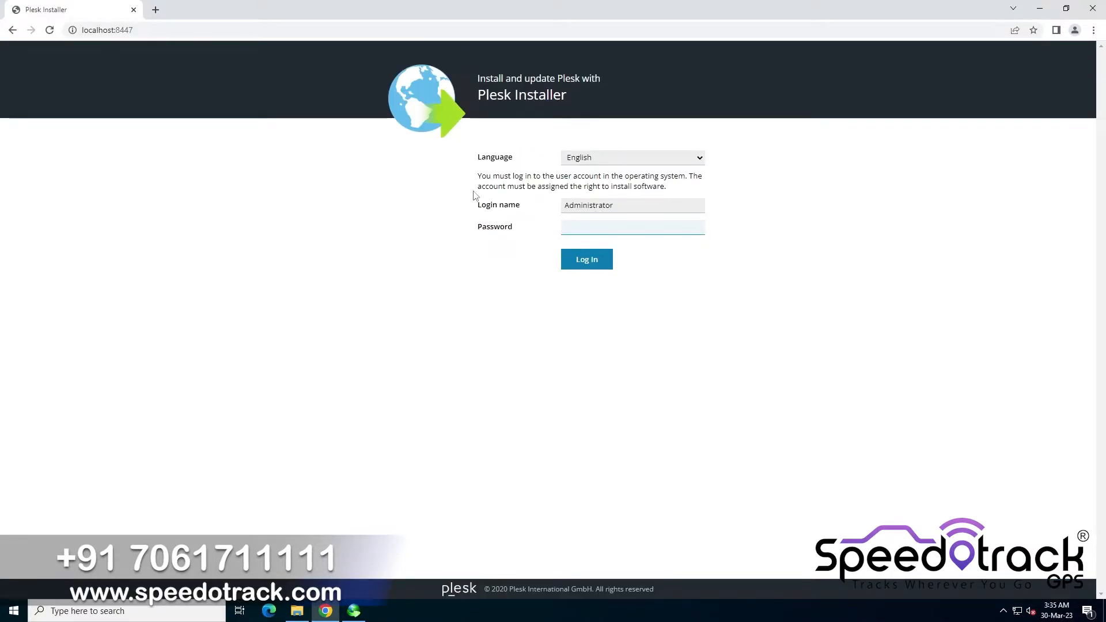
# Log in to the Plesk Installer with the Administrator account password and dismiss the save-password prompt
pyautogui.doubleClick(486, 228)
pyautogui.click(608, 229)
pyautogui.write('•••••')
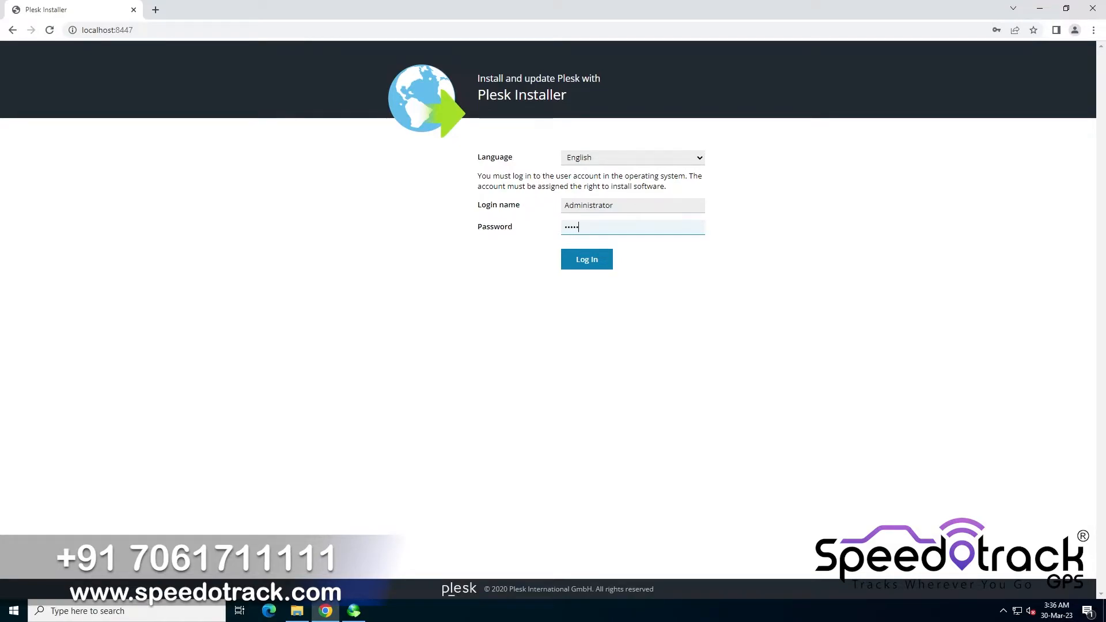
pyautogui.write('•••')
pyautogui.press('Return')
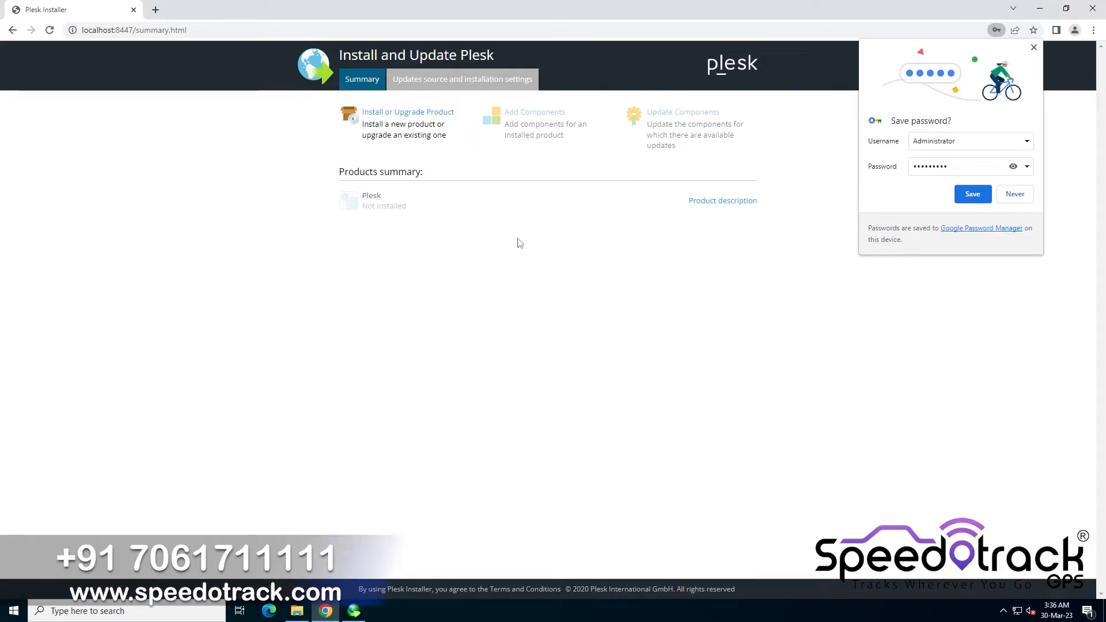
pyautogui.click(1034, 47)
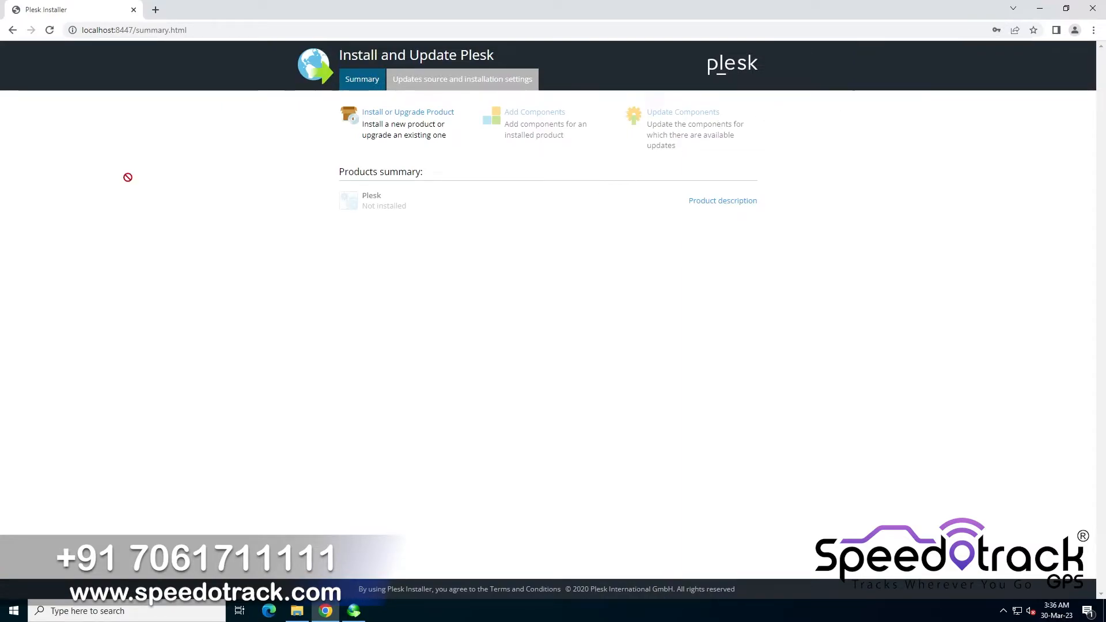
# Start installing Plesk, select Plesk Obsidian (stable), untick sending issue reports, and continue
pyautogui.click(374, 115)
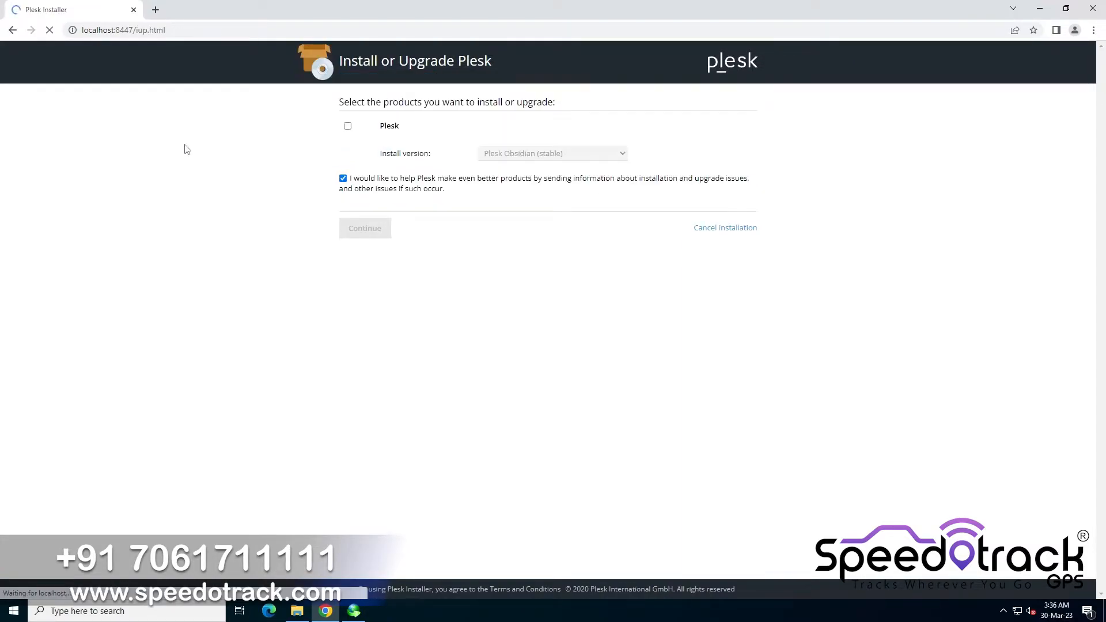
pyautogui.click(346, 131)
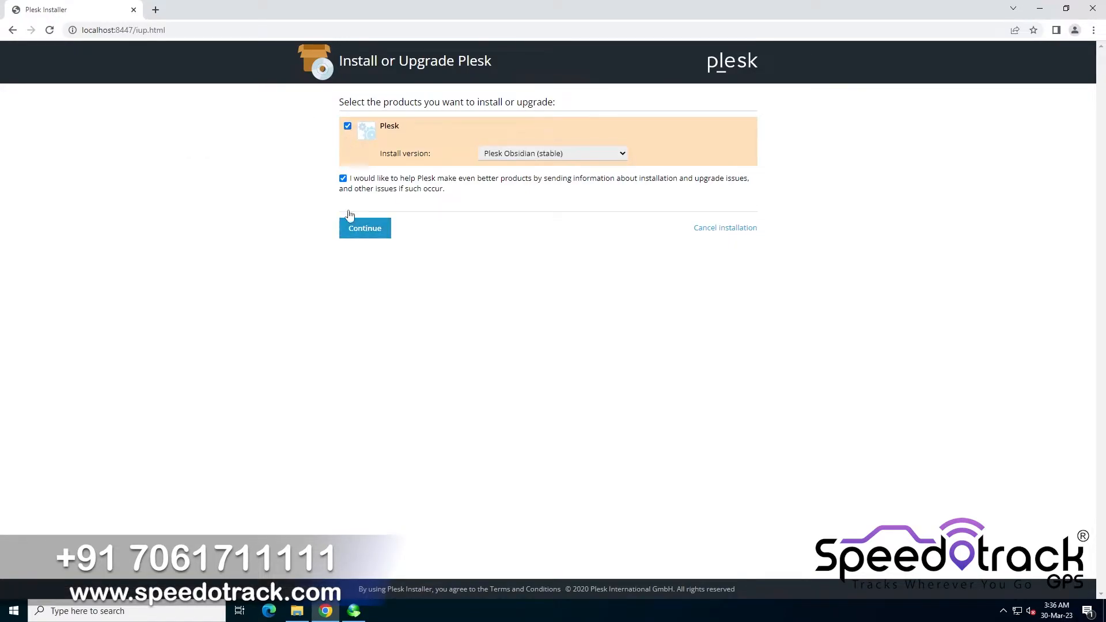
pyautogui.click(343, 179)
pyautogui.click(350, 236)
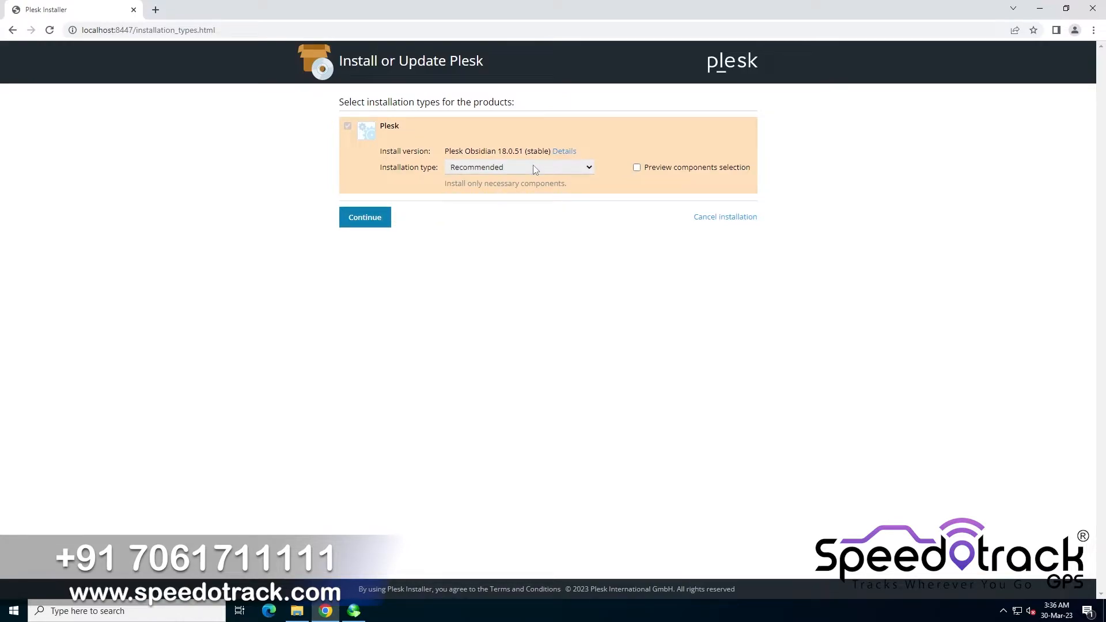
# Choose the Recommended installation type for Plesk and continue
pyautogui.click(533, 168)
pyautogui.click(494, 179)
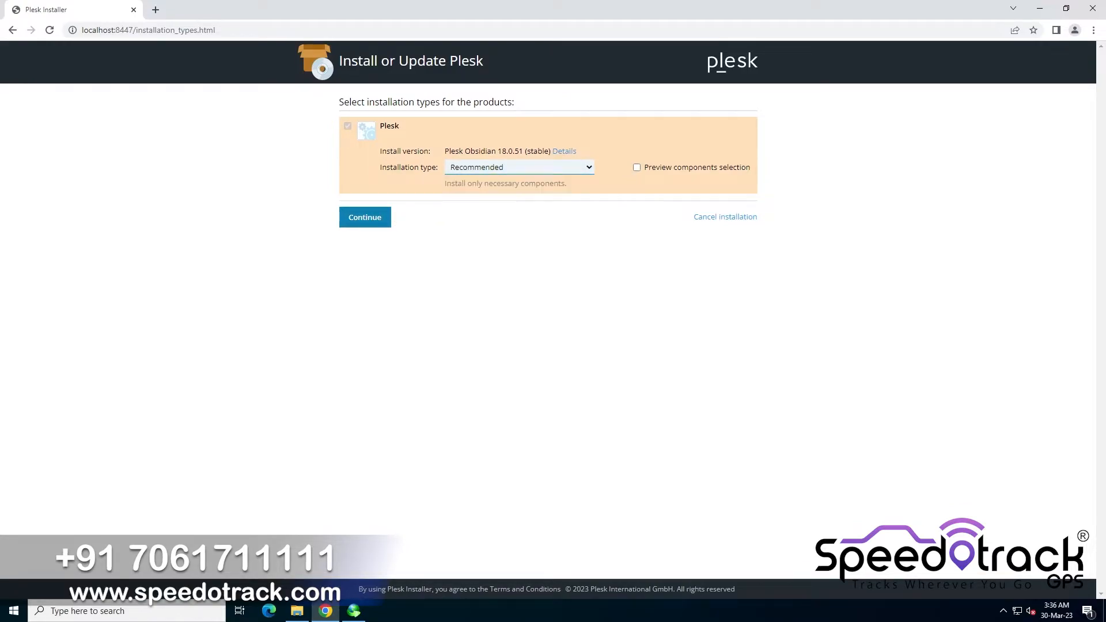
pyautogui.click(375, 225)
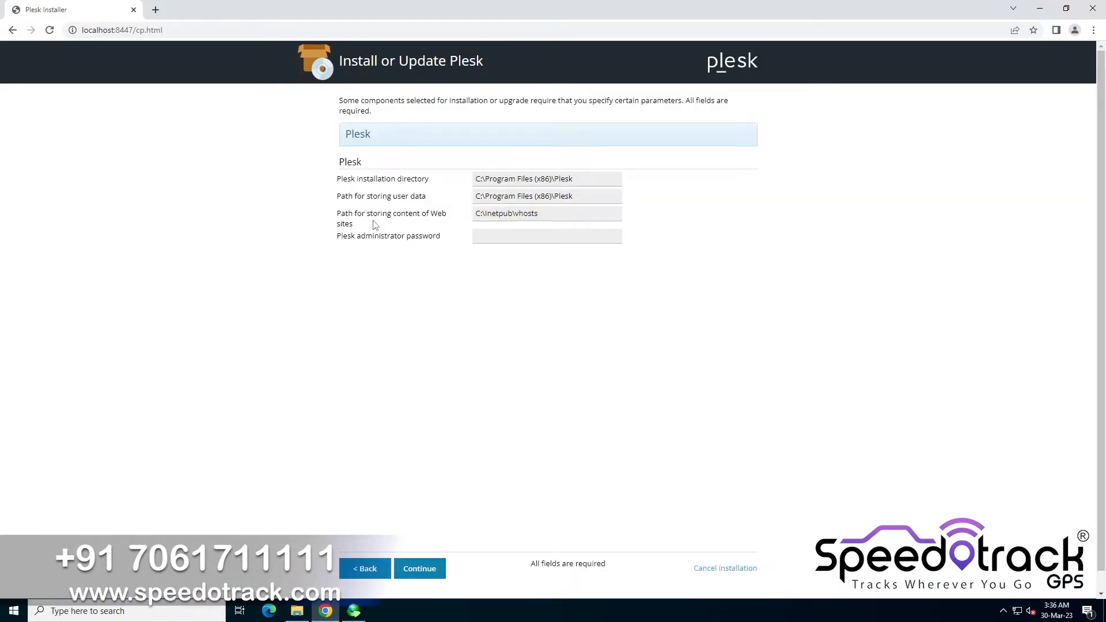
# Fill in the Plesk administrator password, start the installation, and dismiss the save-password prompt
pyautogui.click(479, 235)
pyautogui.click(407, 570)
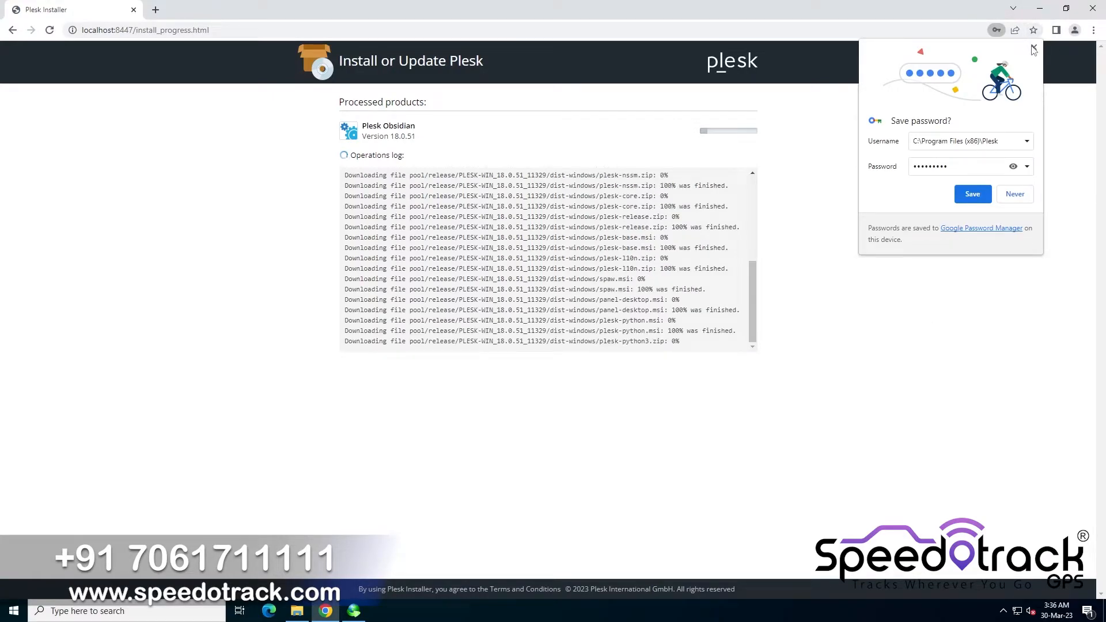
pyautogui.click(1033, 48)
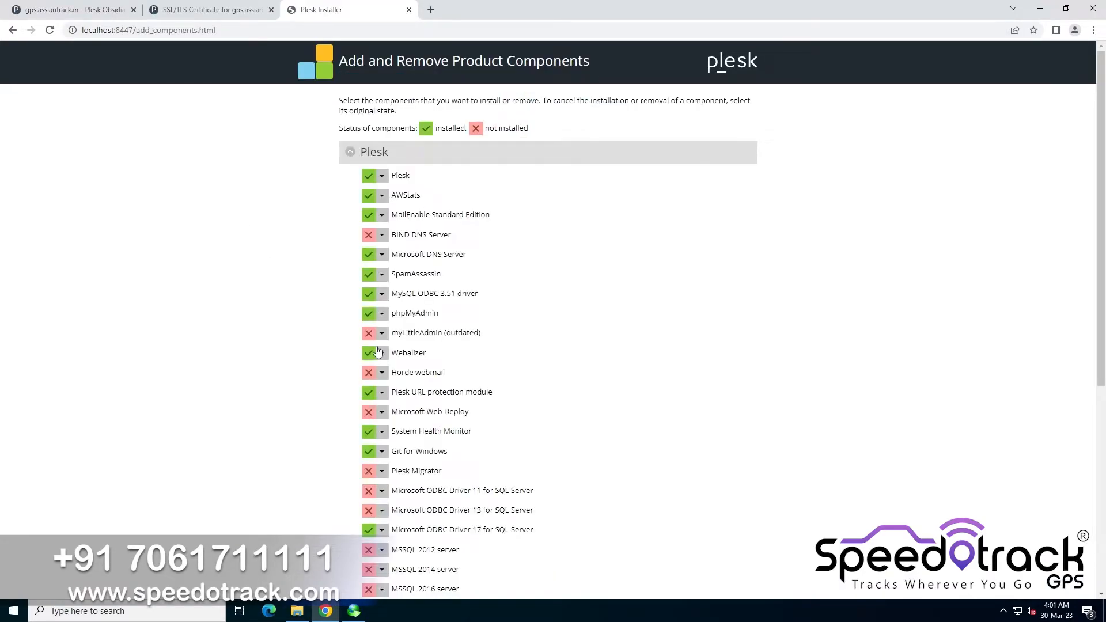
# Expand Plesk hosting features, mark the PHP 7.4 script engine for installation, and continue
pyautogui.scroll(-6, 345, 401)
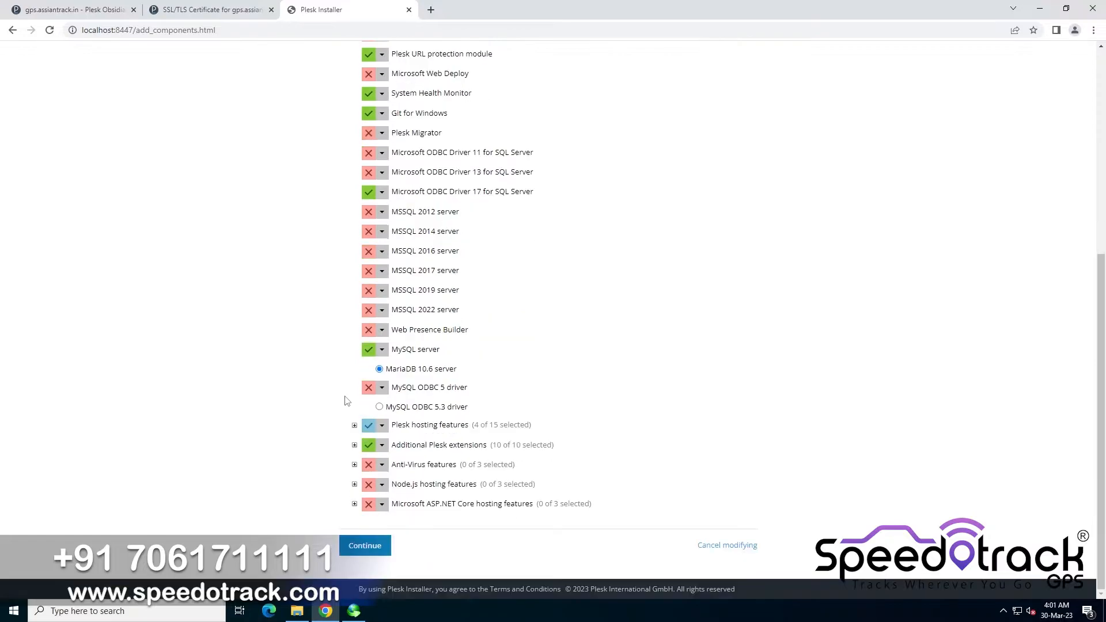
pyautogui.click(354, 426)
pyautogui.scroll(-5, 355, 431)
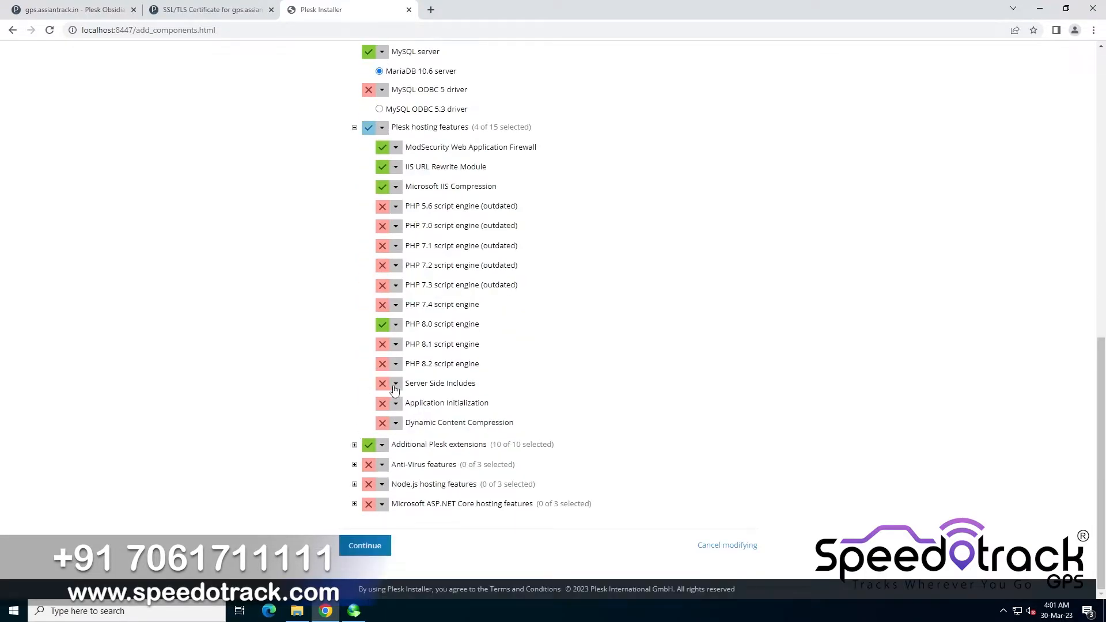
pyautogui.click(396, 305)
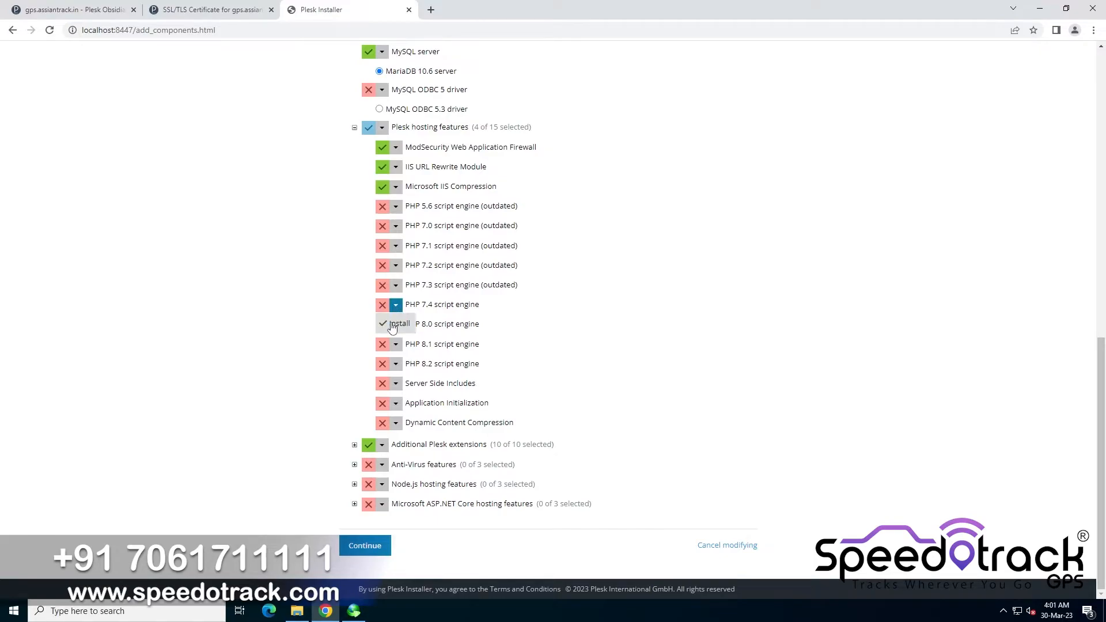
pyautogui.click(387, 321)
pyautogui.click(369, 544)
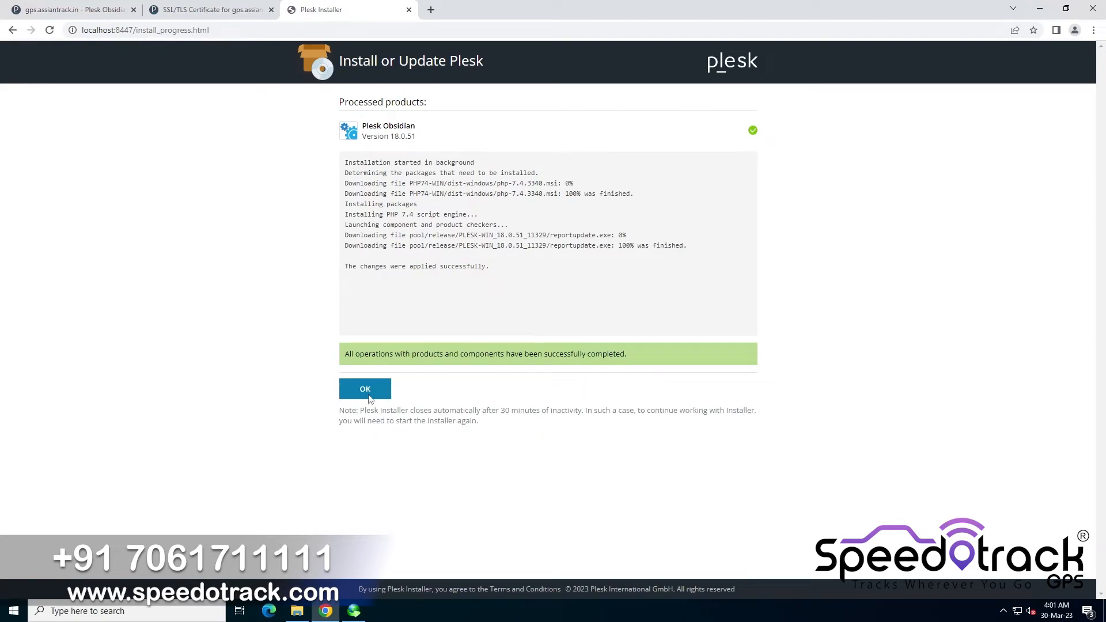
# Confirm the completed component installation and close the Plesk installer console window
pyautogui.click(370, 396)
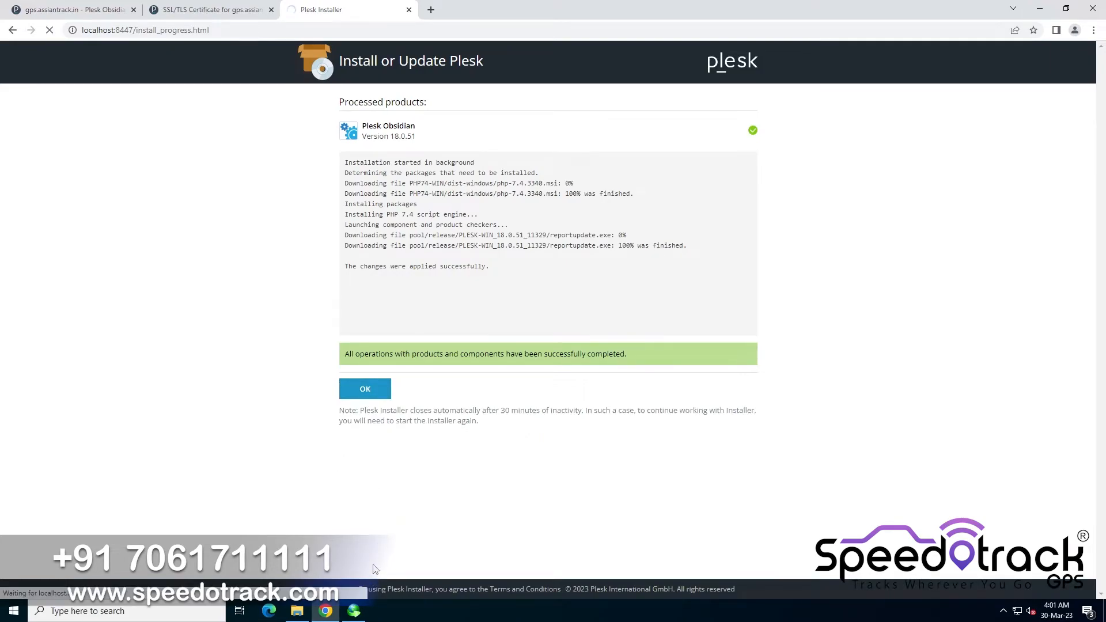
pyautogui.click(355, 612)
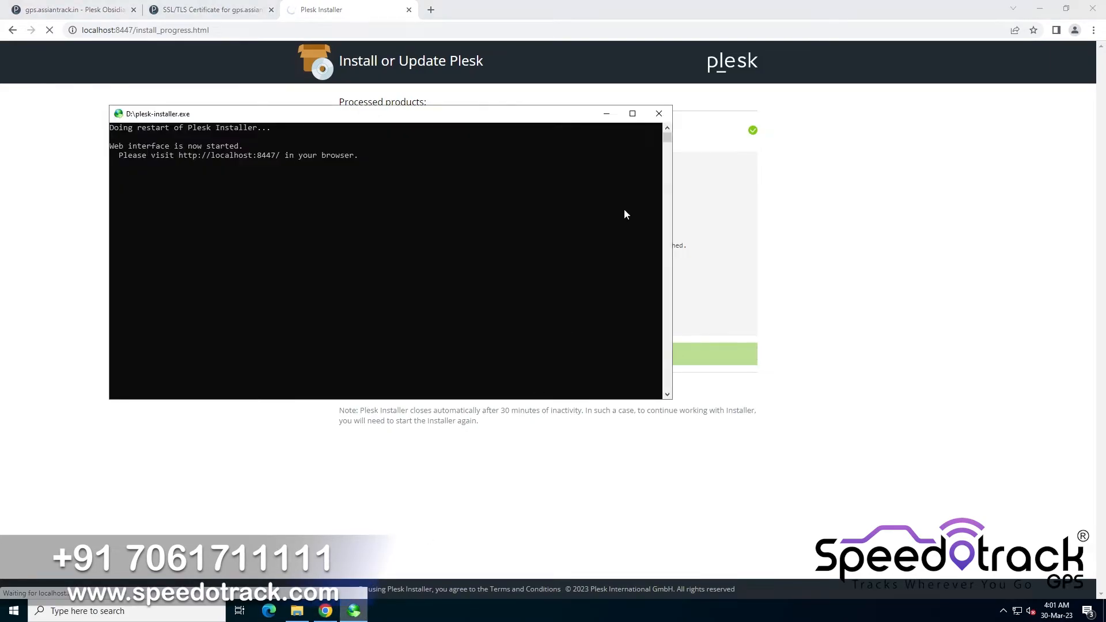
pyautogui.click(660, 114)
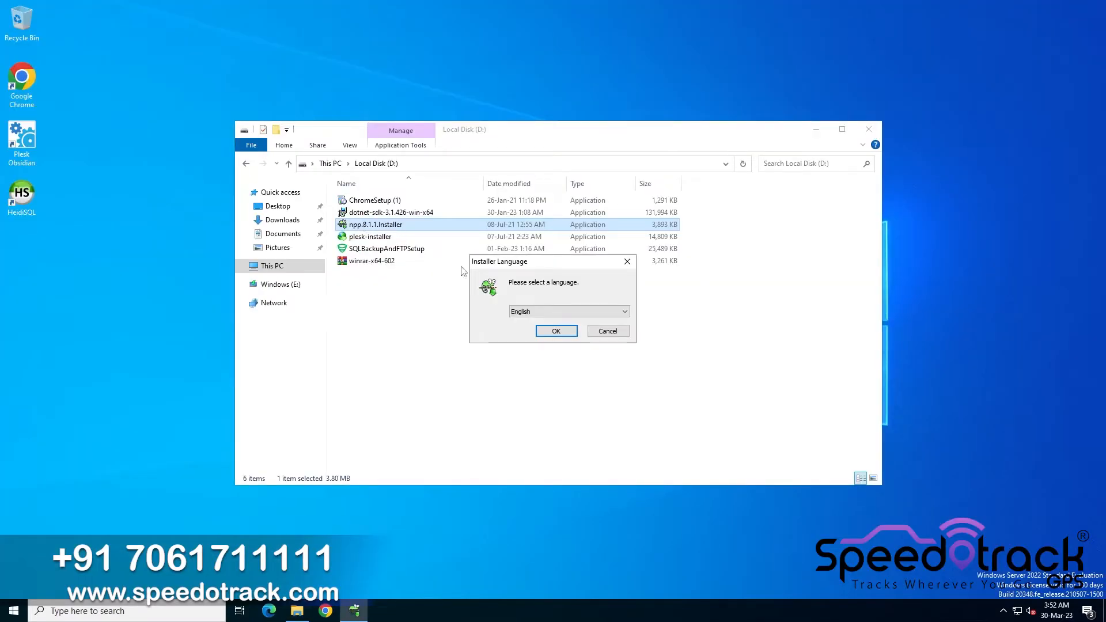
# Install Notepad++ v8.1.1 in English with default components, unticking the option to run it after setup
pyautogui.click(558, 330)
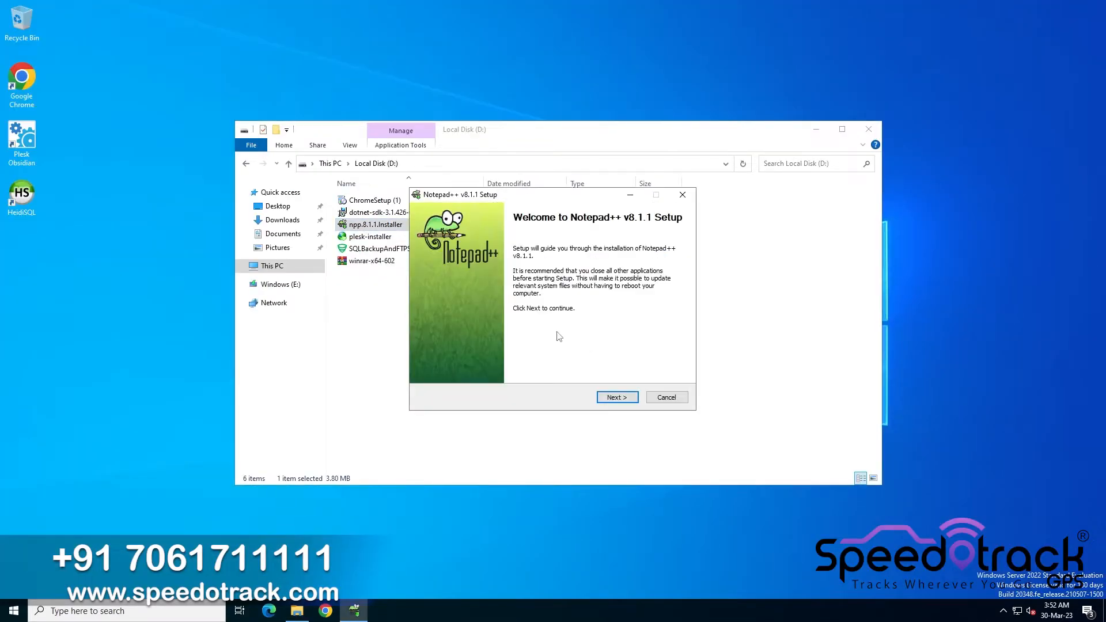
pyautogui.click(614, 400)
pyautogui.click(614, 401)
pyautogui.click(614, 398)
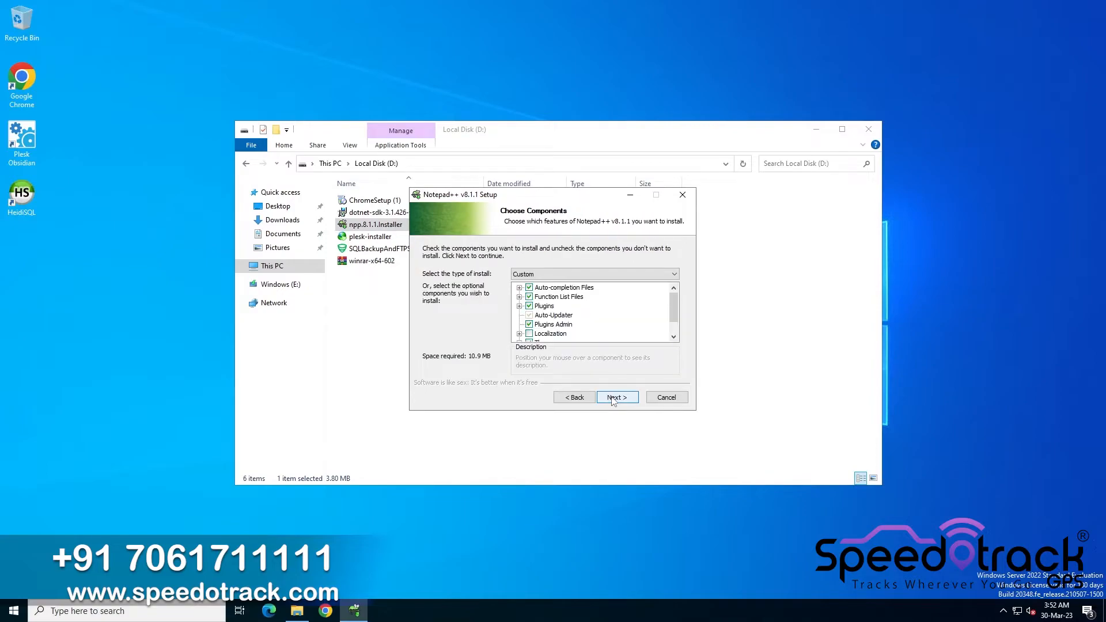
pyautogui.click(614, 398)
pyautogui.click(617, 398)
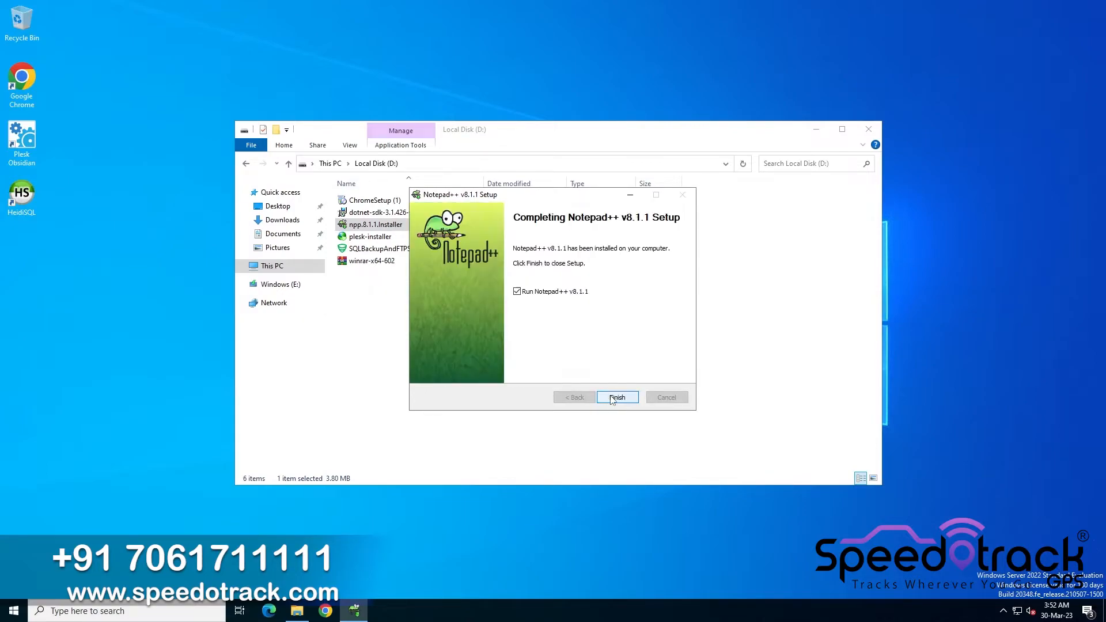
pyautogui.click(543, 292)
pyautogui.click(618, 400)
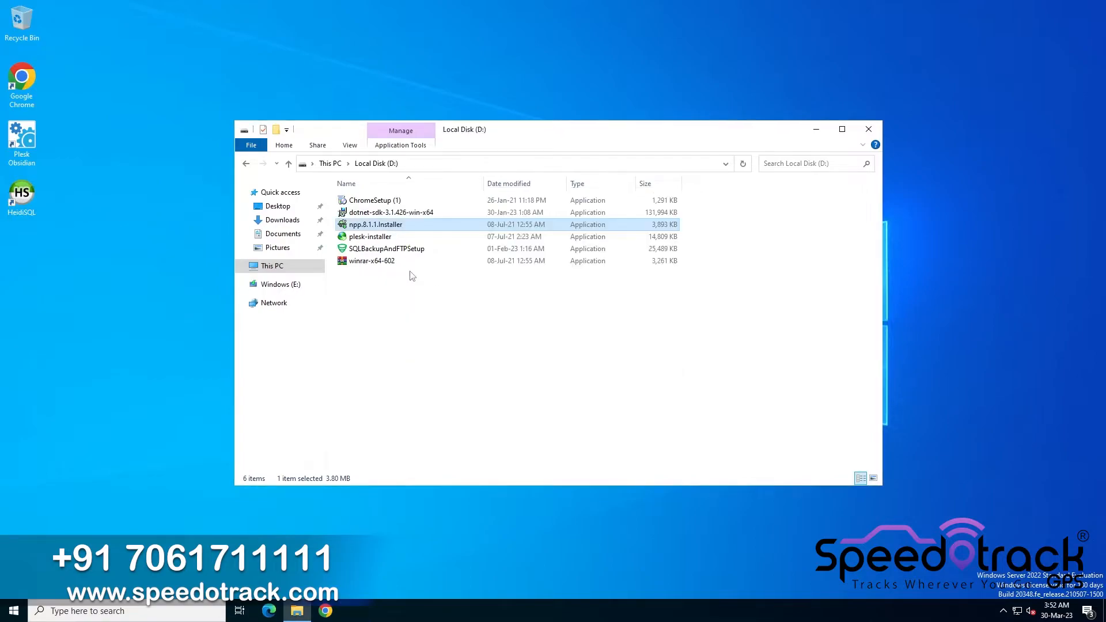
# Run SQLBackupAndFTPSetup from drive D and proceed through its setup wizard with default options
pyautogui.click(369, 249)
pyautogui.doubleClick(369, 250)
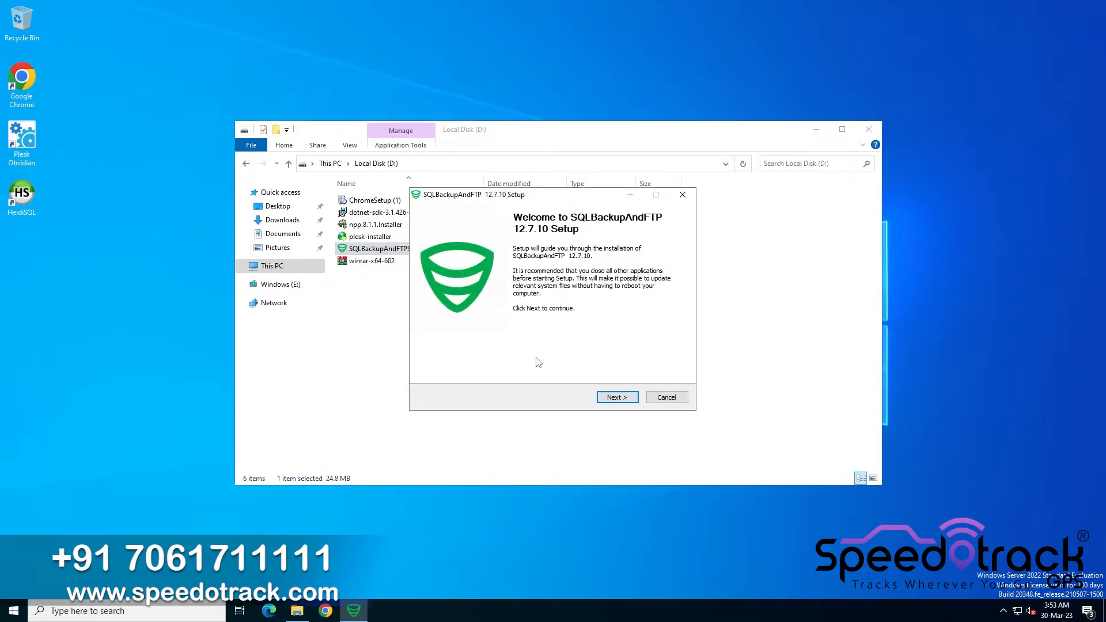
pyautogui.click(617, 397)
pyautogui.click(617, 398)
pyautogui.click(617, 398)
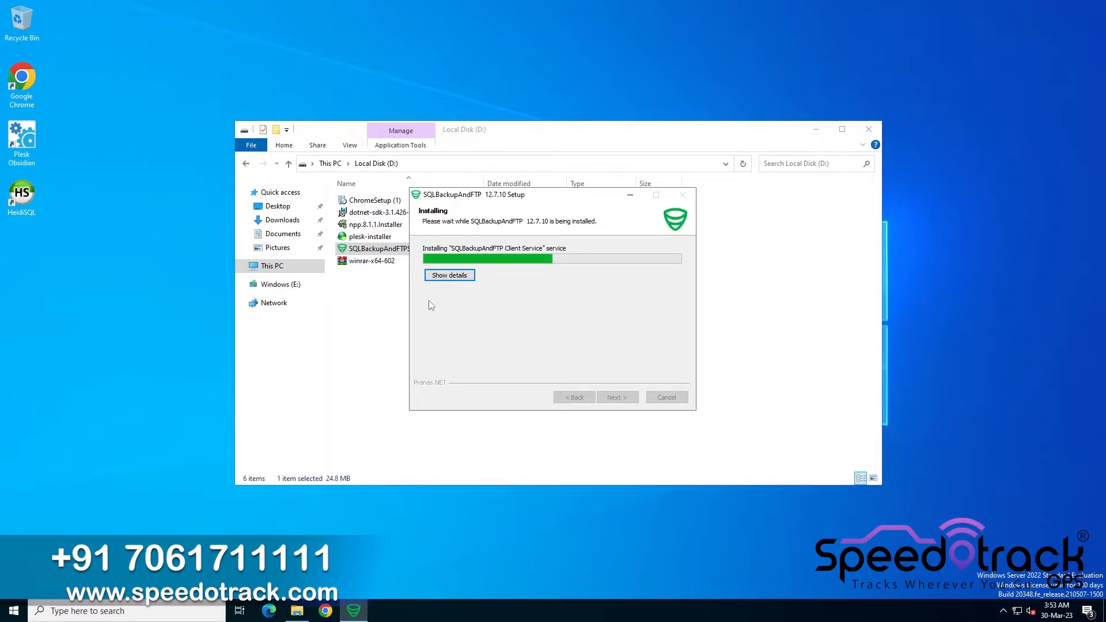
# Install WinRAR 6.02 into the default folder with default file associations and close its program folder
pyautogui.doubleClick(372, 261)
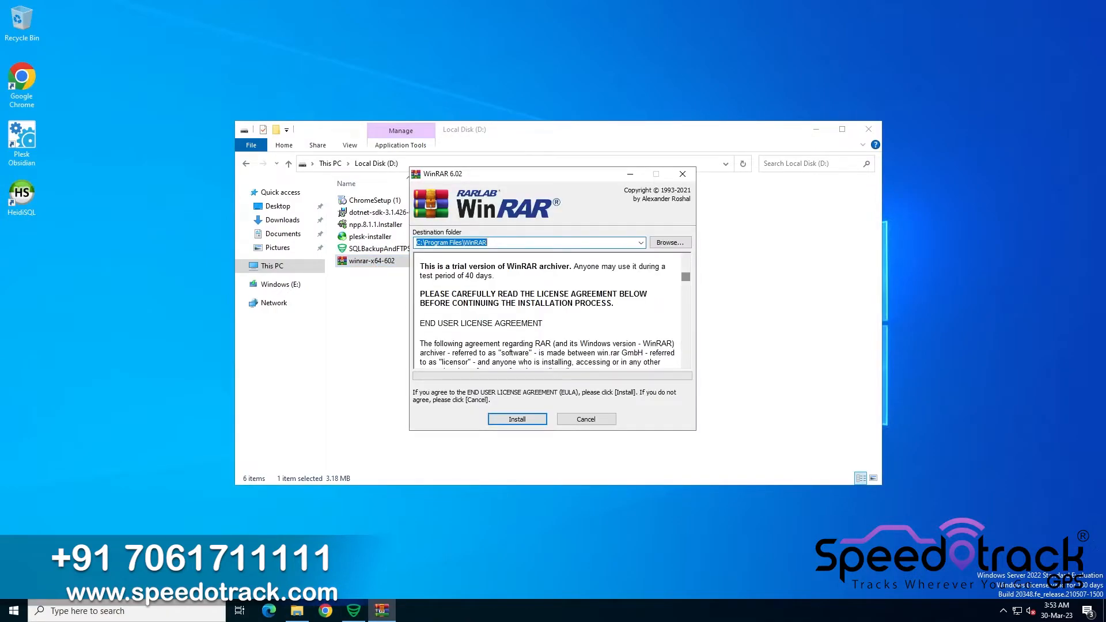
pyautogui.click(511, 421)
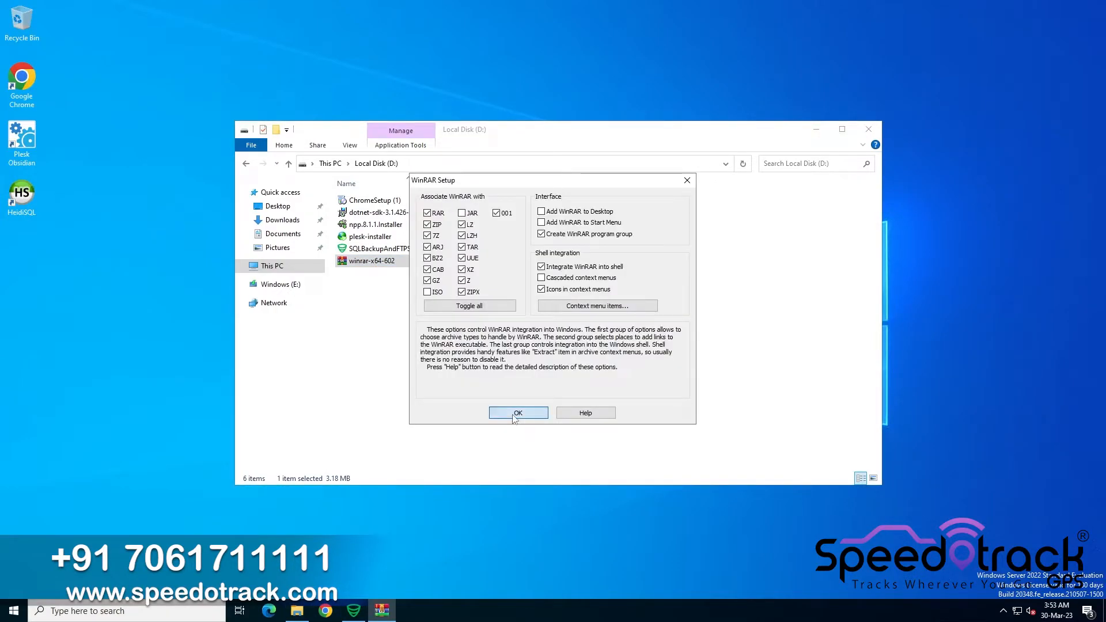
pyautogui.click(516, 413)
pyautogui.click(551, 412)
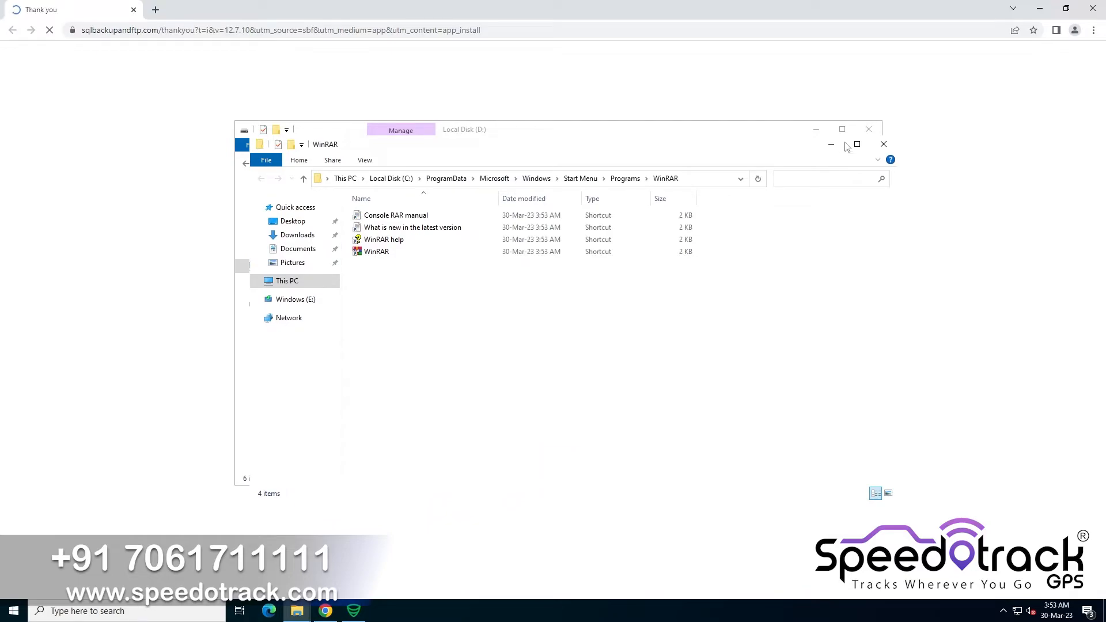
pyautogui.click(1022, 7)
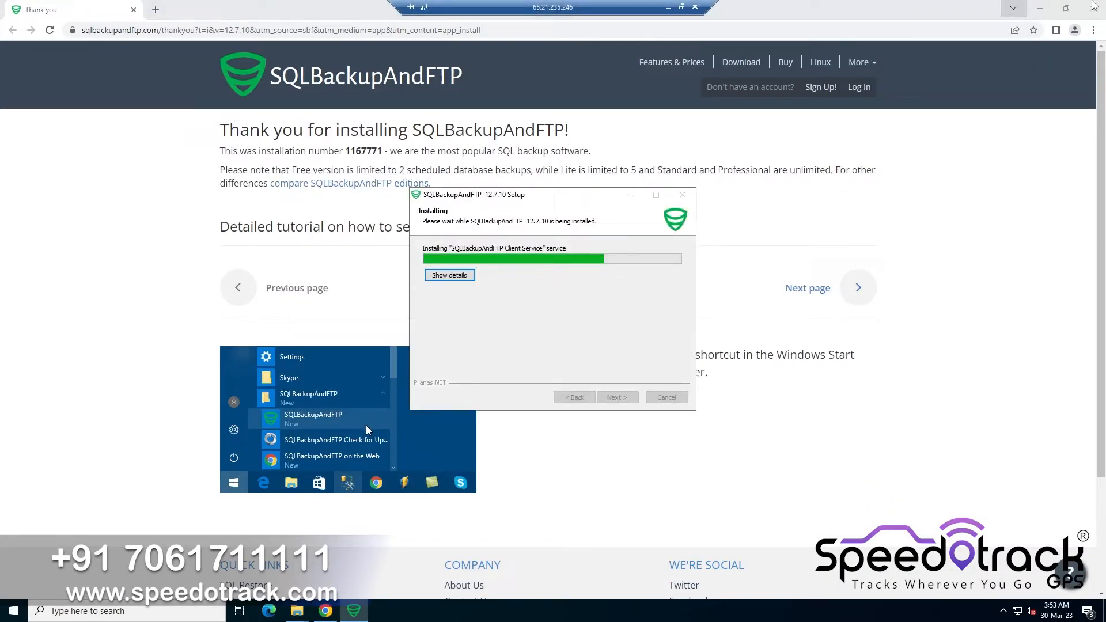
# Finish the SQLBackupAndFTP setup with a desktop icon created and without launching the program
pyautogui.click(1093, 5)
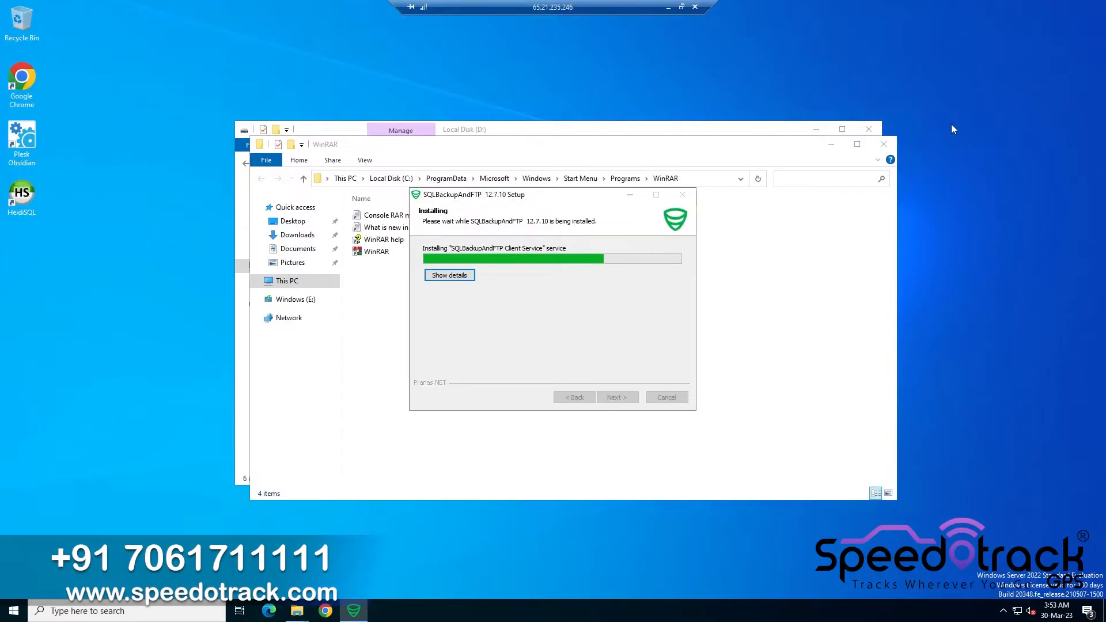
pyautogui.click(449, 276)
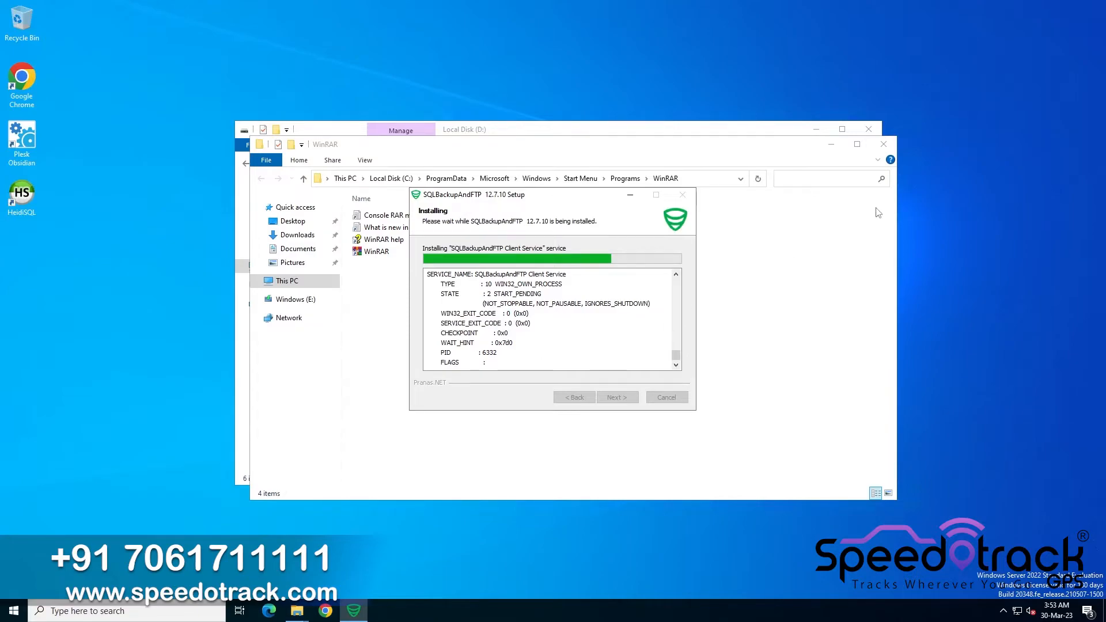
pyautogui.click(884, 144)
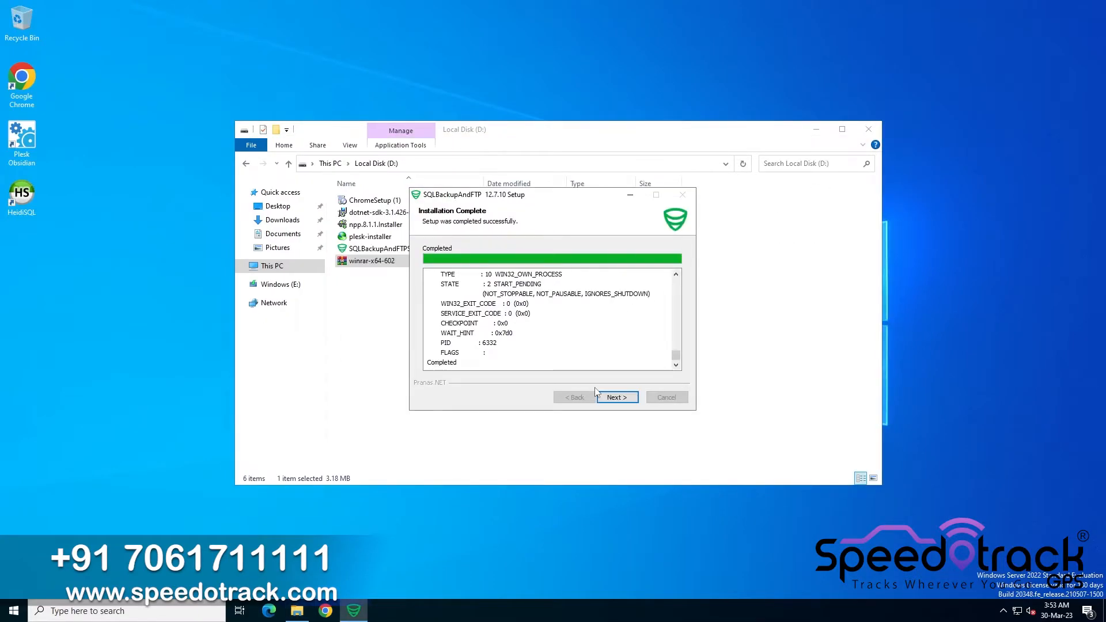
pyautogui.click(610, 399)
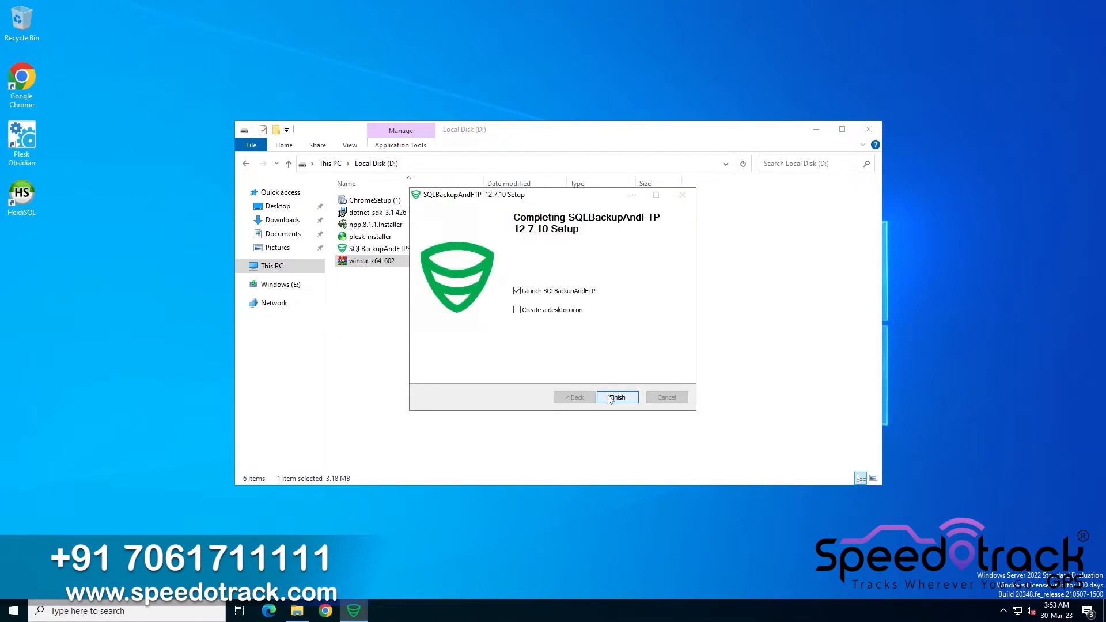
pyautogui.click(517, 310)
pyautogui.click(540, 292)
pyautogui.click(628, 399)
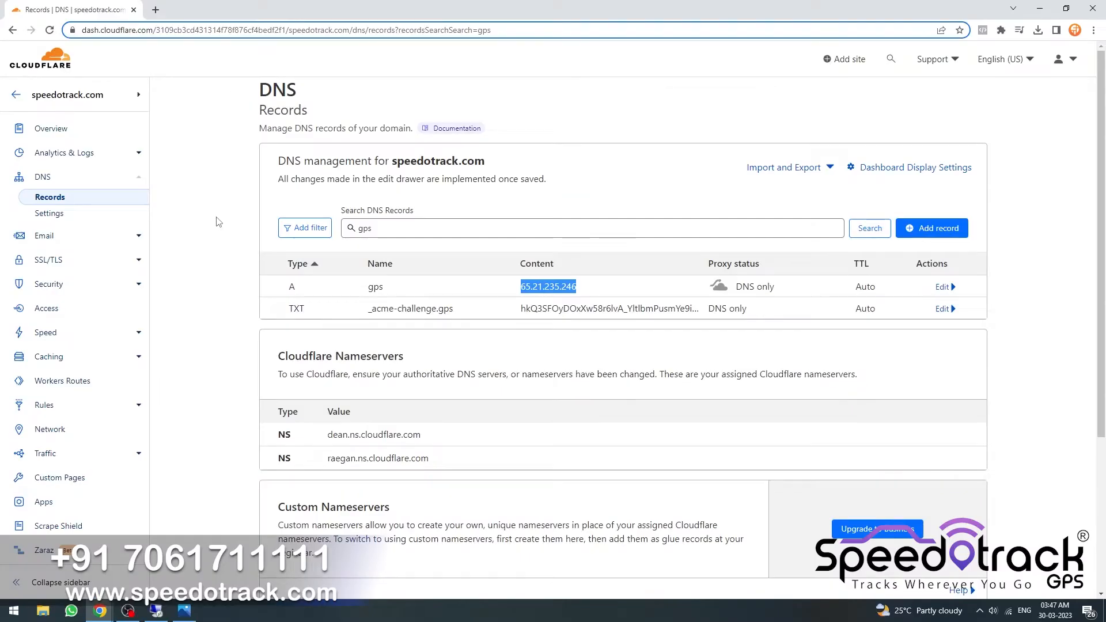
# Switch to Cloudflare and examine the gps A record's name, IP content and type in the speedotrack.com DNS records
pyautogui.doubleClick(375, 288)
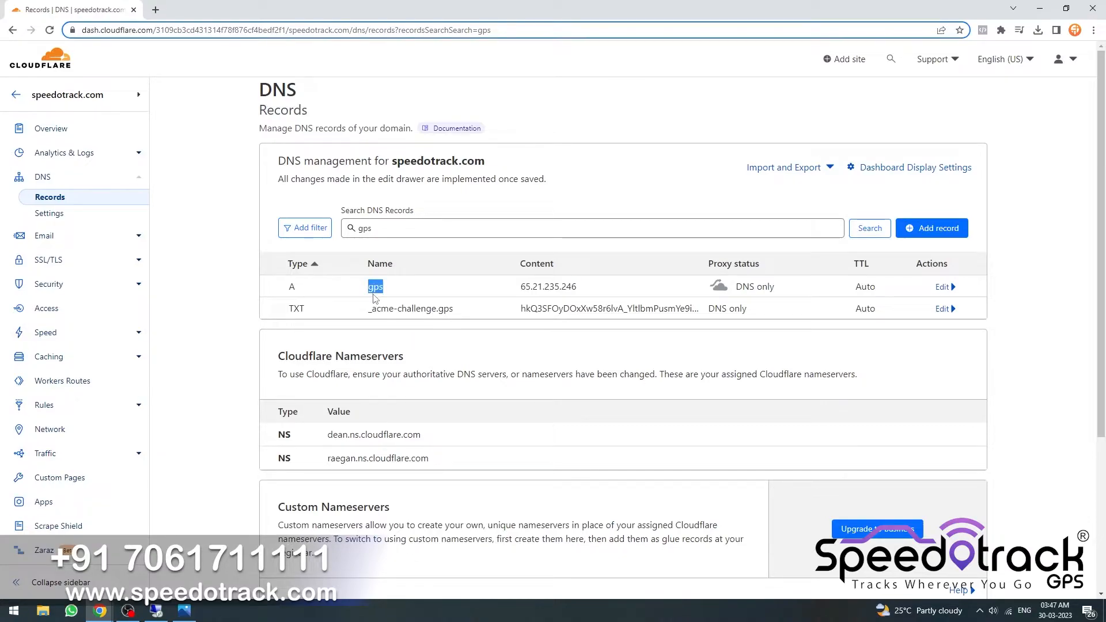
pyautogui.doubleClick(571, 288)
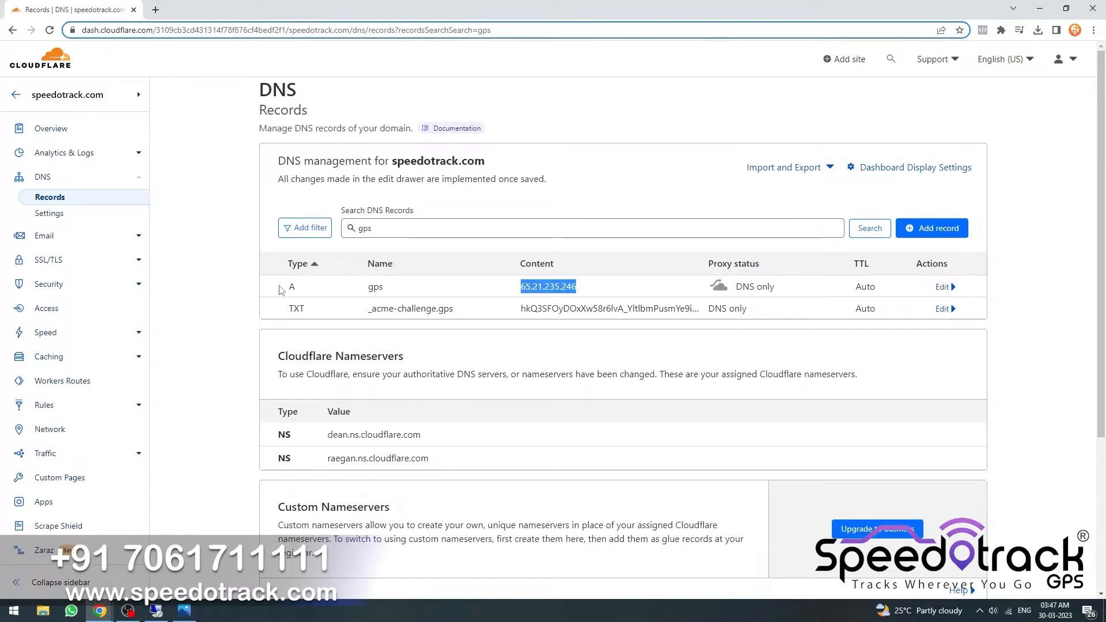
pyautogui.doubleClick(303, 294)
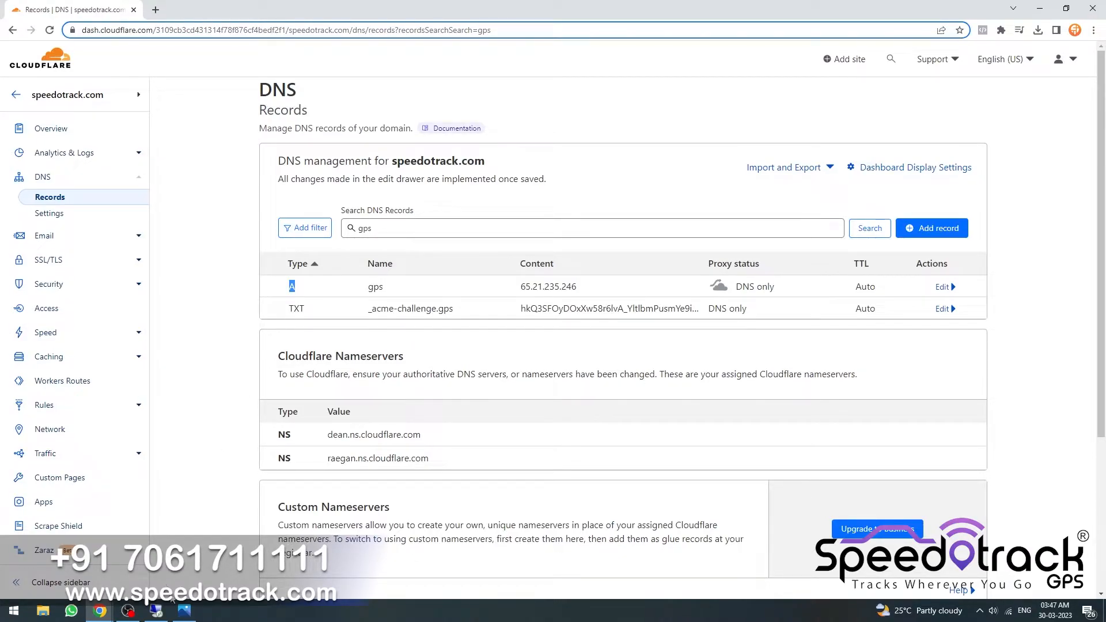
pyautogui.click(156, 610)
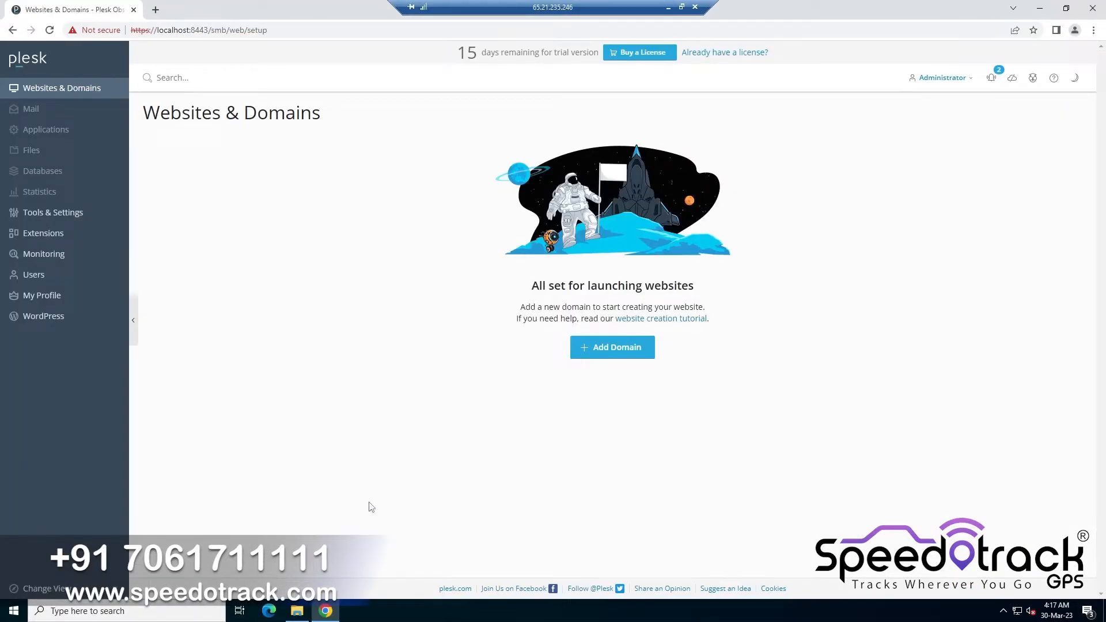
# Add the registered domain gps.speedotrack.com in Plesk as a blank website
pyautogui.click(614, 352)
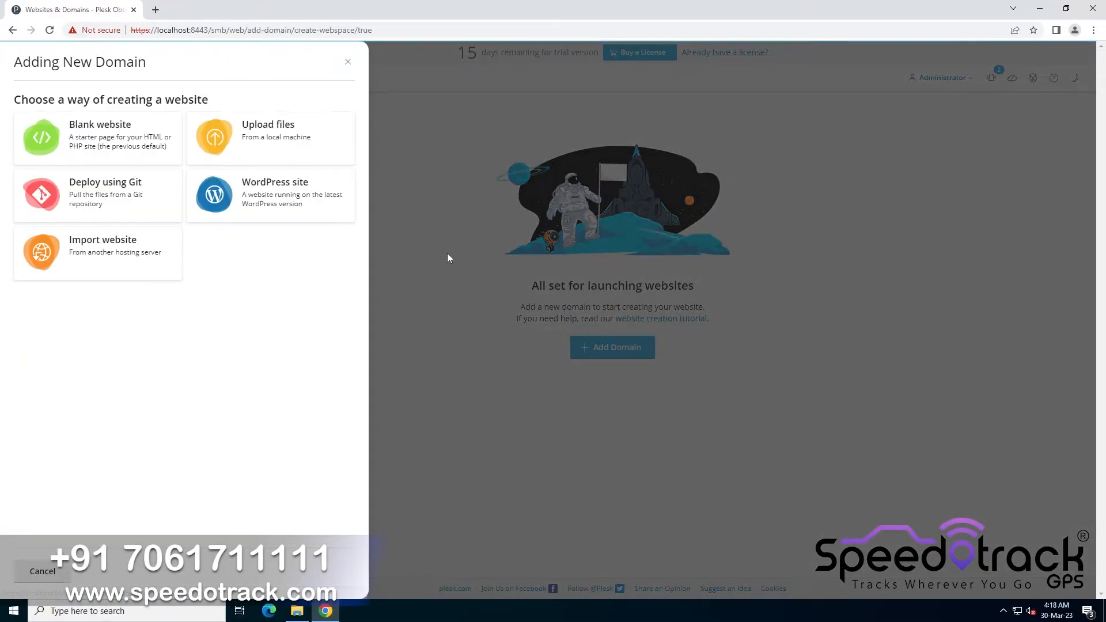
pyautogui.click(51, 143)
pyautogui.click(106, 222)
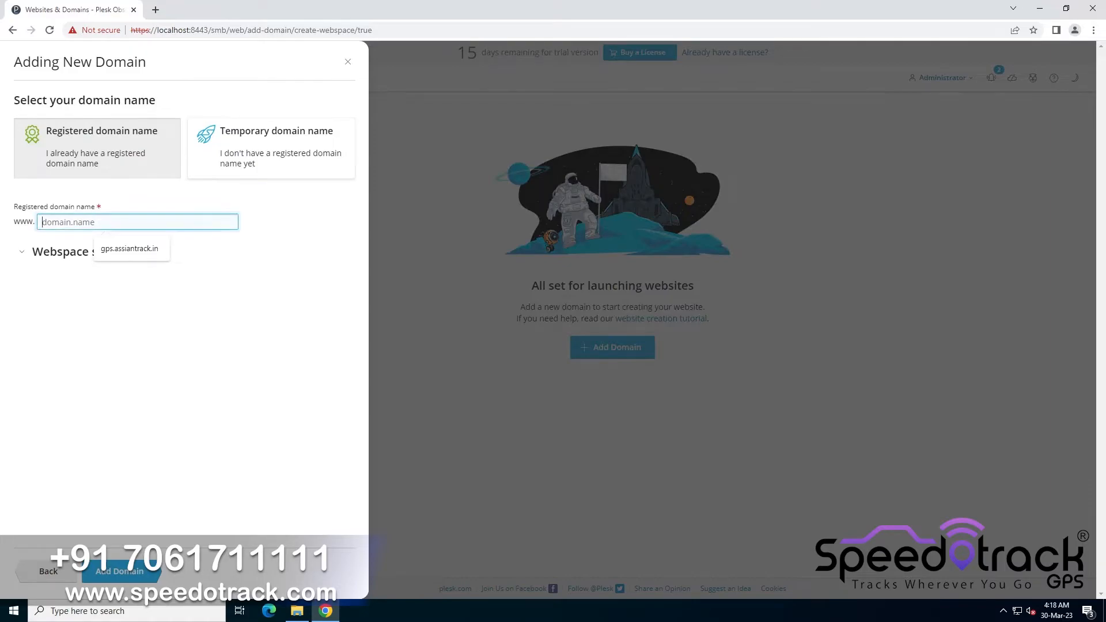
pyautogui.write('gps')
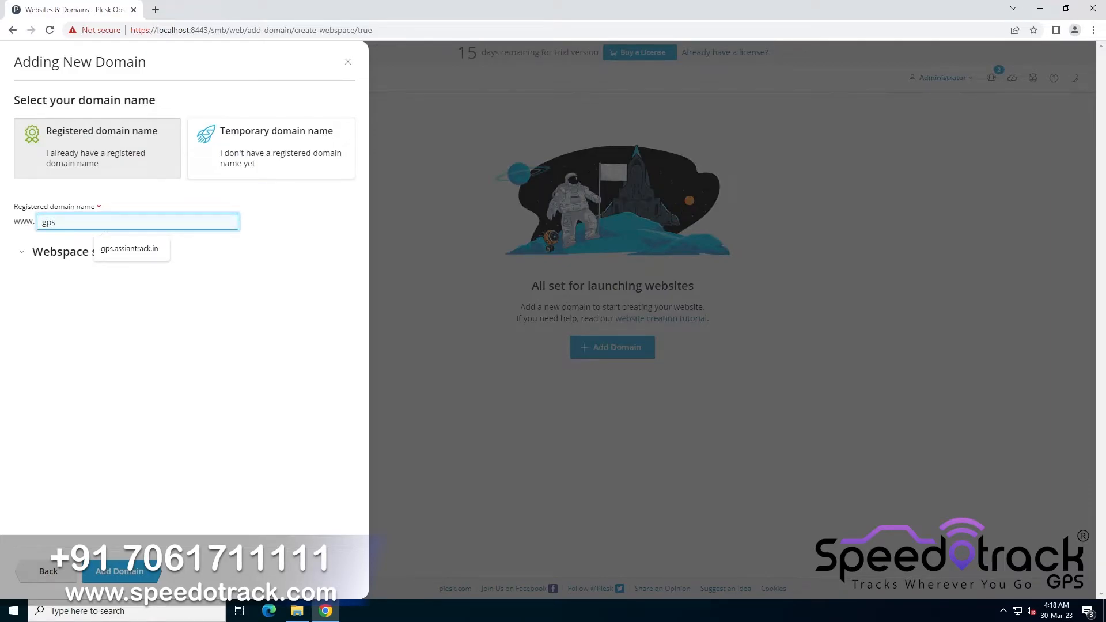
pyautogui.write('.speedotrack.com')
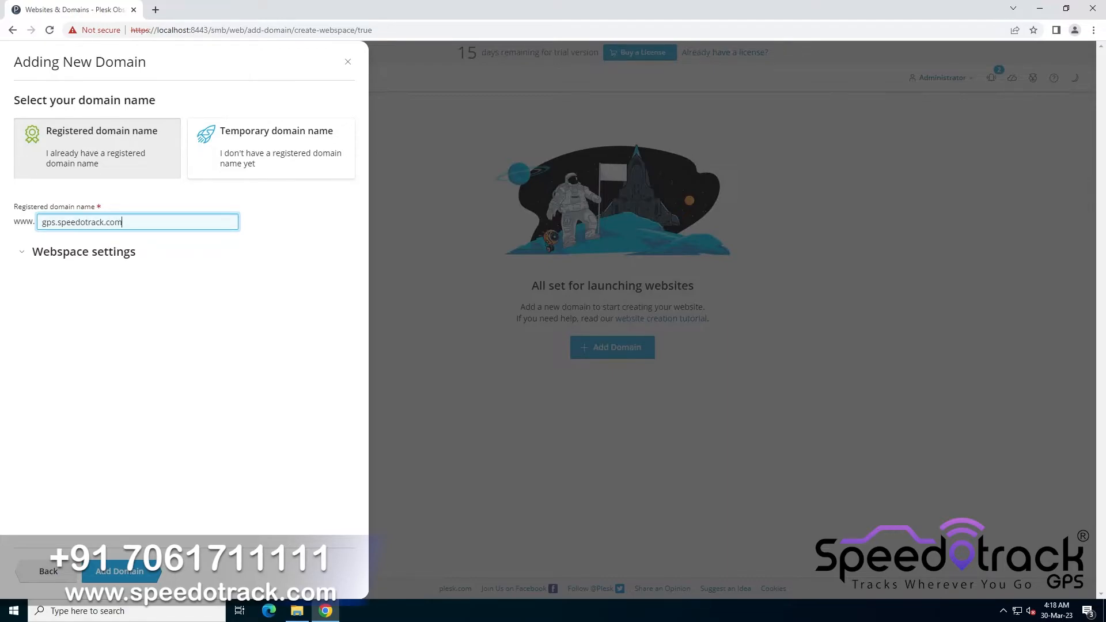
pyautogui.click(123, 572)
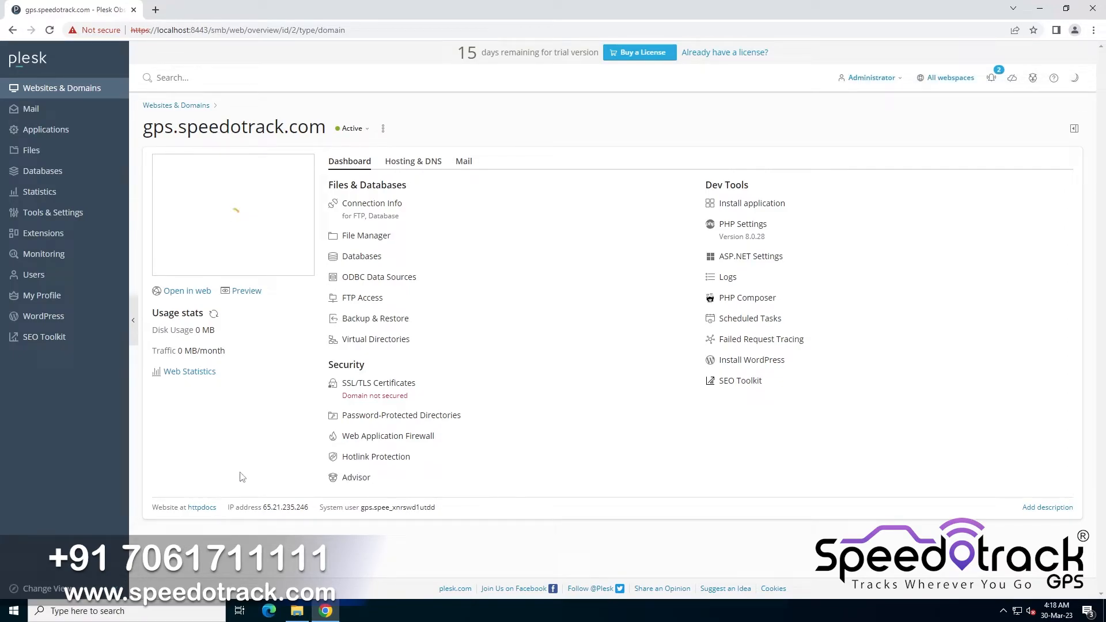
# Open the domain's PHP Settings, Databases, SSL/TLS Certificates and IIS Settings pages in separate browser tabs
pyautogui.rightClick(751, 239)
pyautogui.click(751, 239)
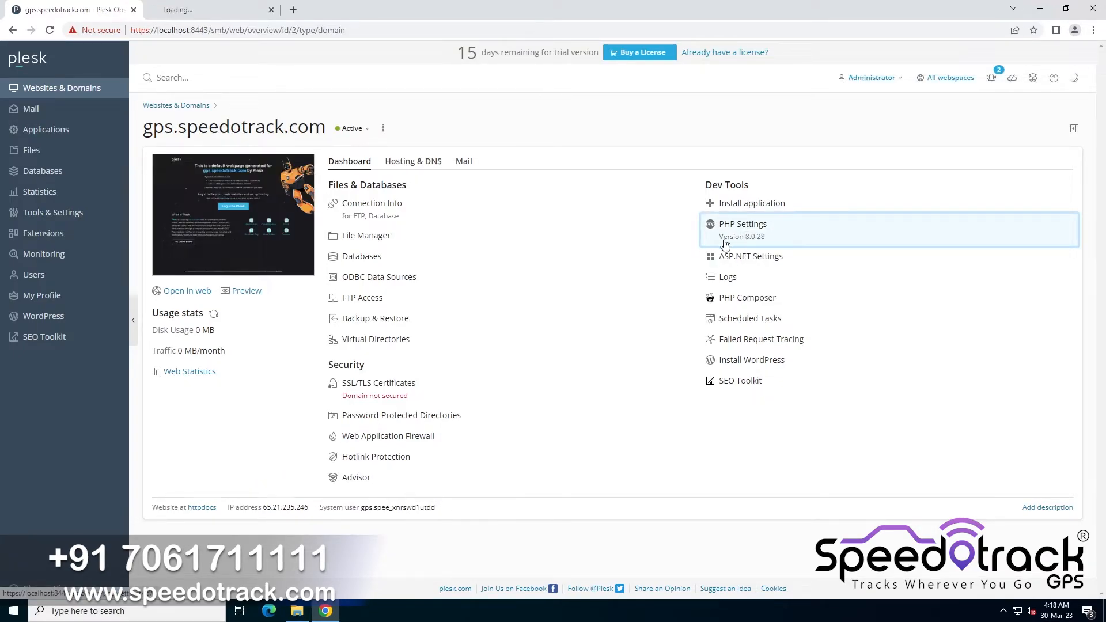
pyautogui.rightClick(350, 263)
pyautogui.click(355, 271)
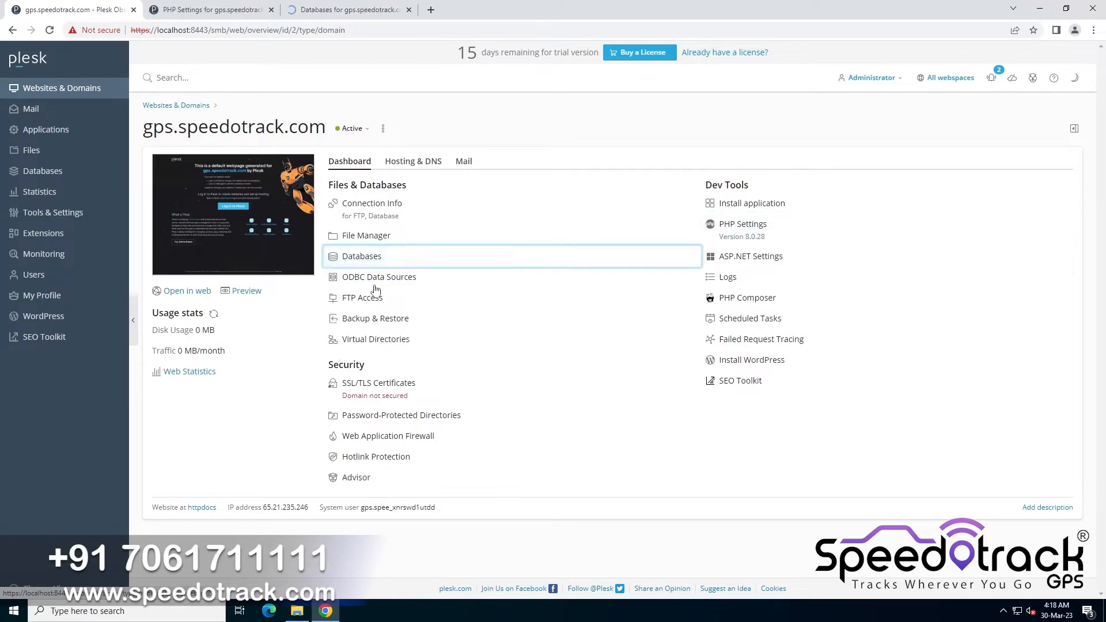
pyautogui.rightClick(365, 386)
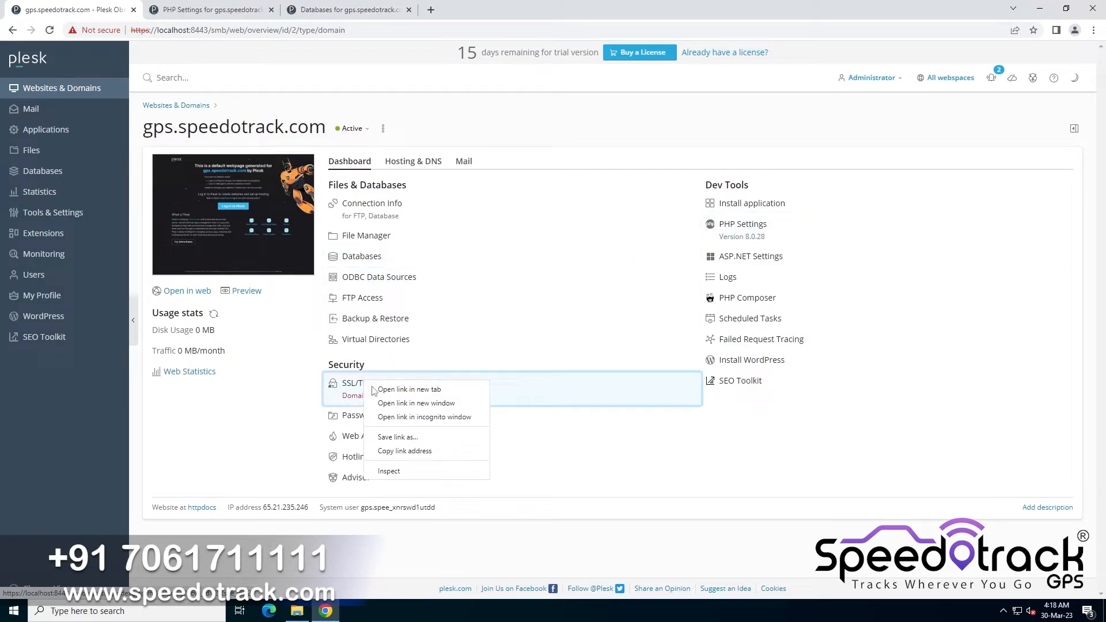
pyautogui.click(374, 390)
pyautogui.click(424, 162)
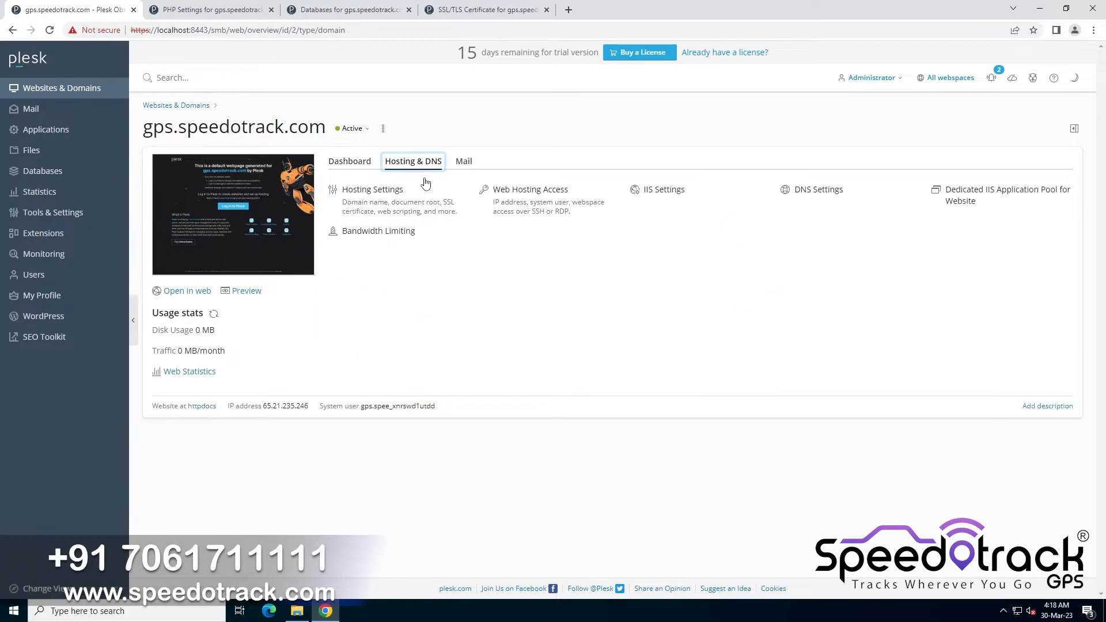
pyautogui.rightClick(667, 194)
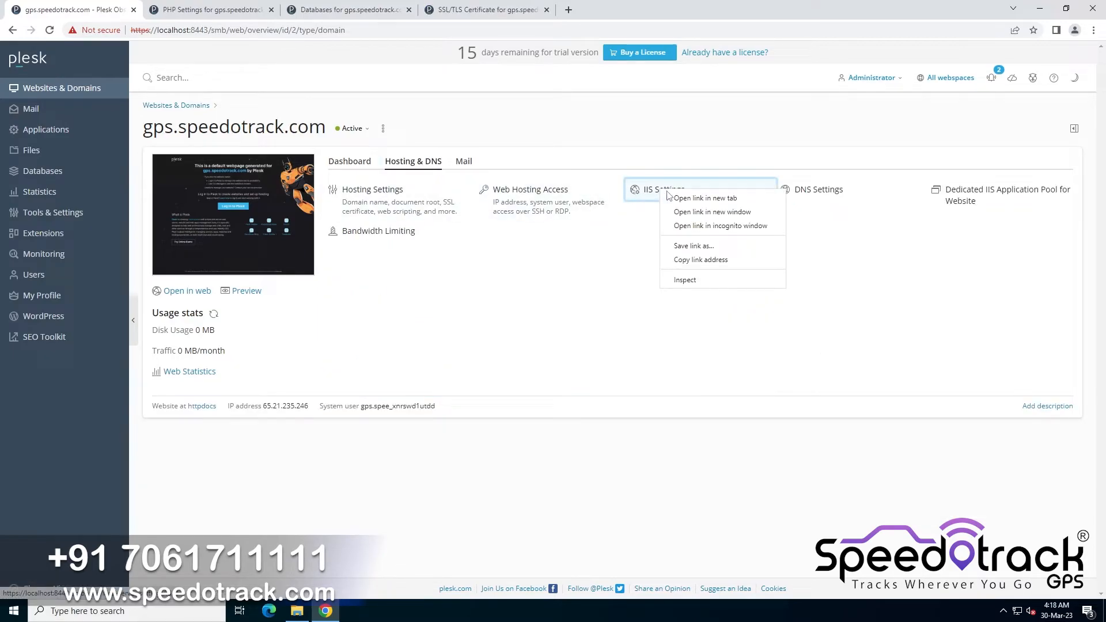
pyautogui.click(705, 198)
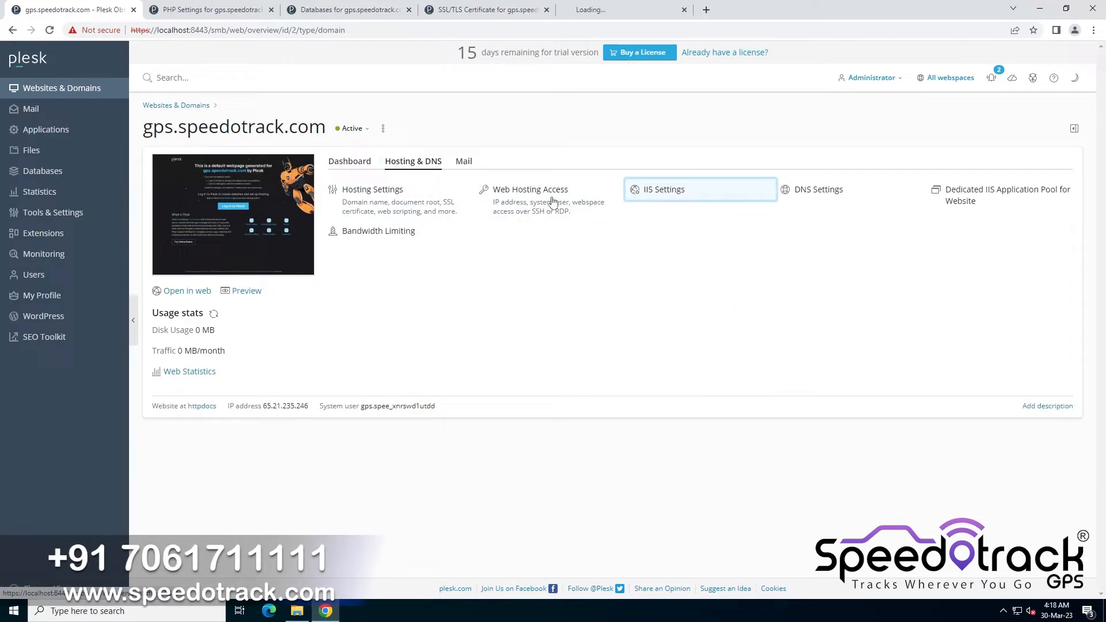
# Change the domain's PHP version to 7.4.33
pyautogui.click(213, 10)
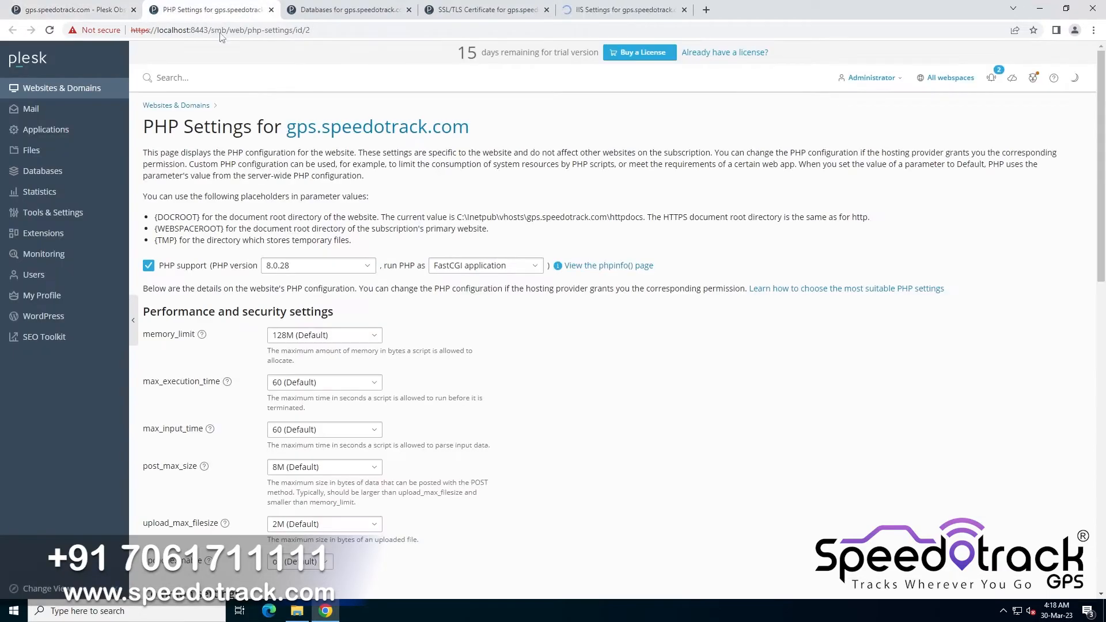
pyautogui.click(326, 266)
pyautogui.click(321, 289)
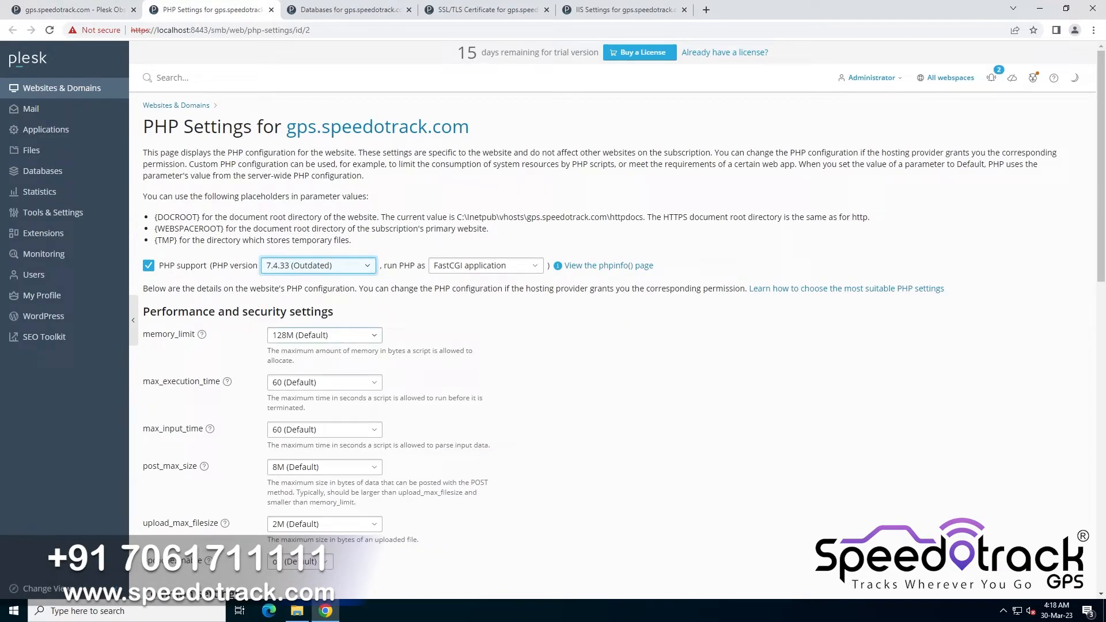
# Set memory_limit to 6000M, and max_execution_time and max_input_time to 30000
pyautogui.click(326, 335)
pyautogui.write('60')
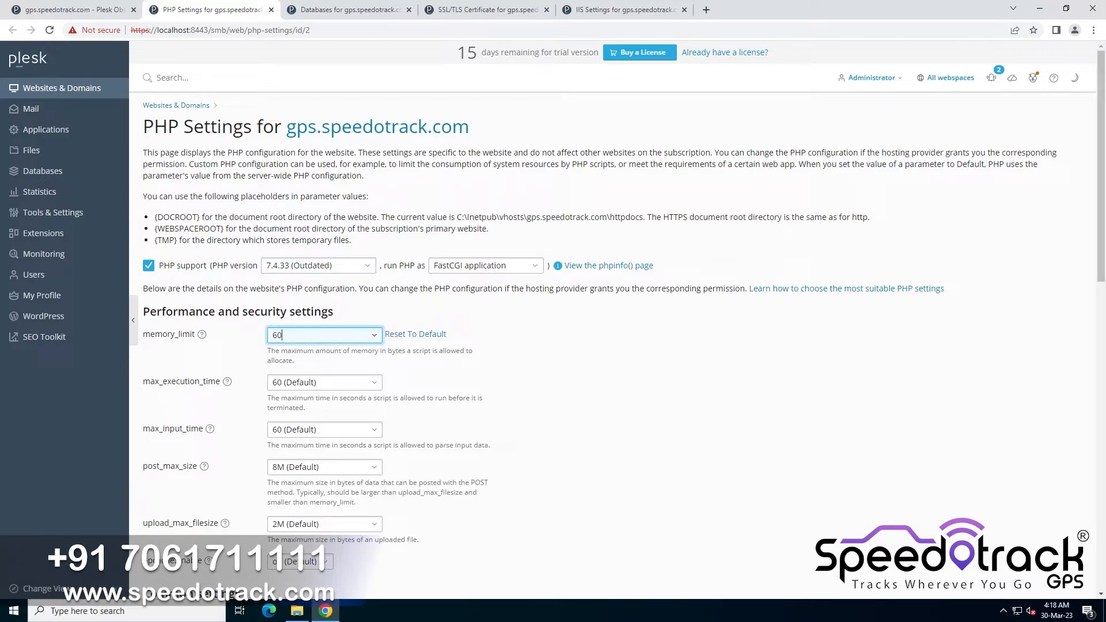
pyautogui.write('00M')
pyautogui.press('Tab')
pyautogui.press('Tab')
pyautogui.press('Tab')
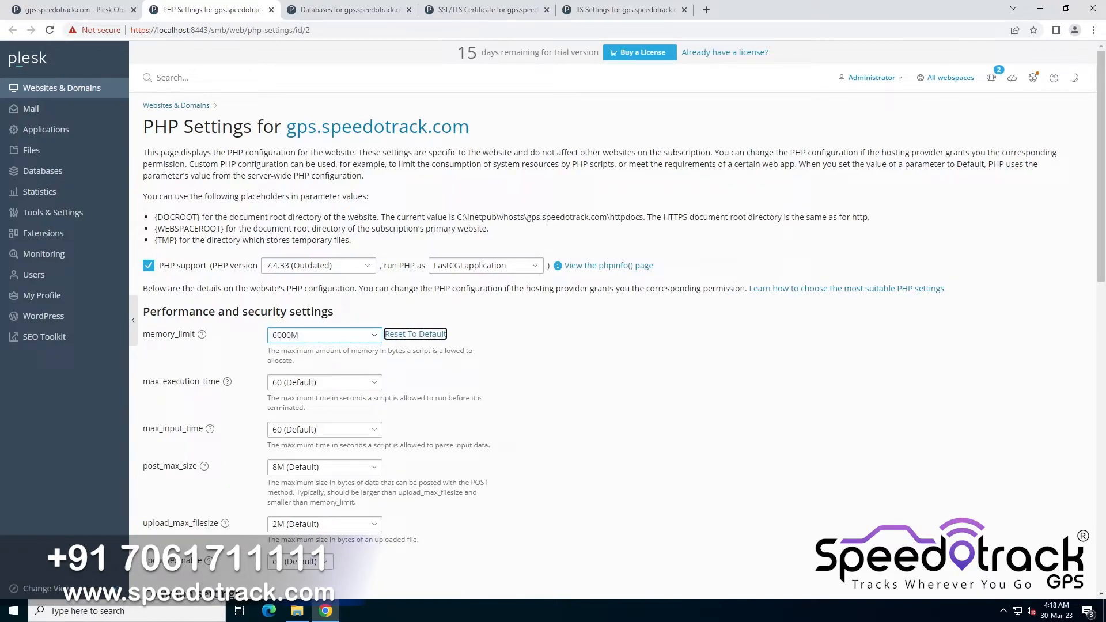
pyautogui.write('30000')
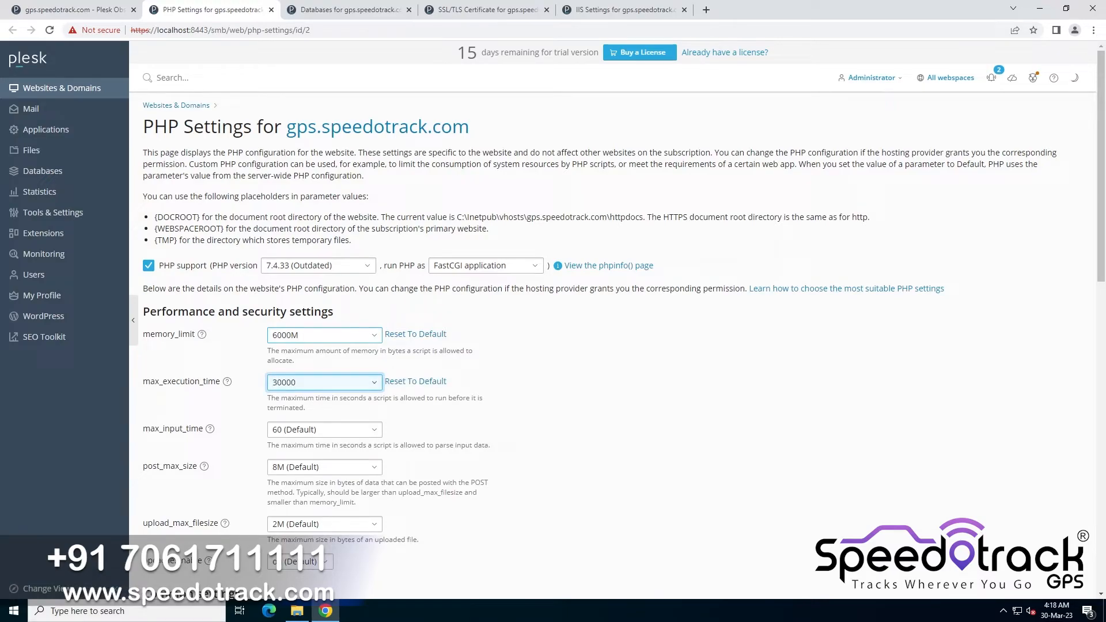
pyautogui.press('Tab')
pyautogui.press('Tab')
pyautogui.press('Tab')
pyautogui.write('30000')
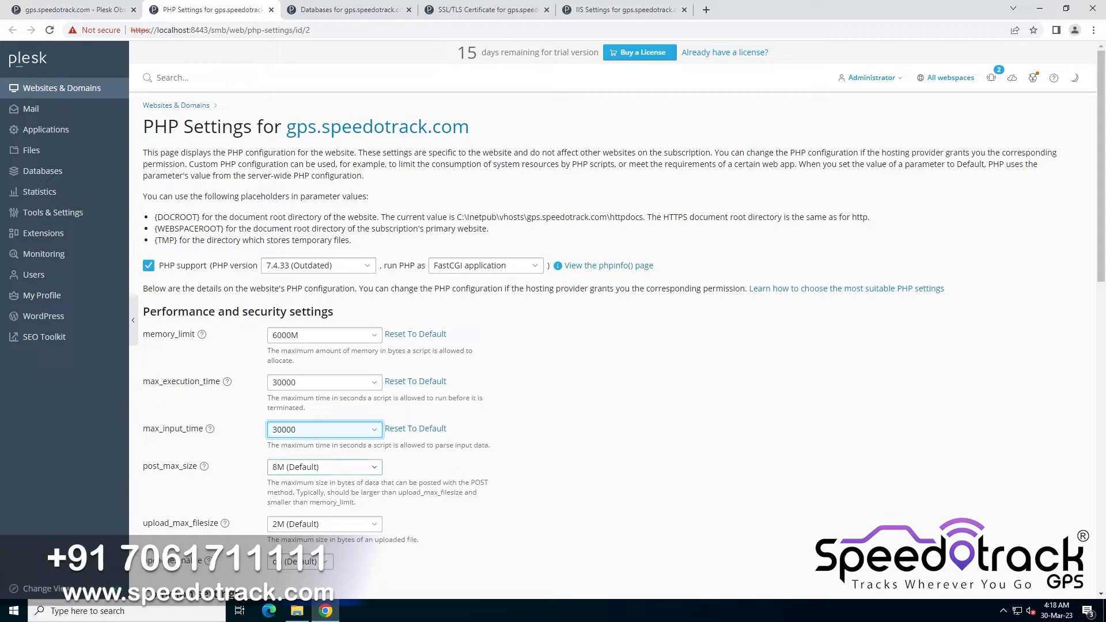
# Set post_max_size to 6000M and upload_max_filesize to 6000, then apply the PHP settings
pyautogui.click(306, 468)
pyautogui.hotkey('ctrl', 'a')
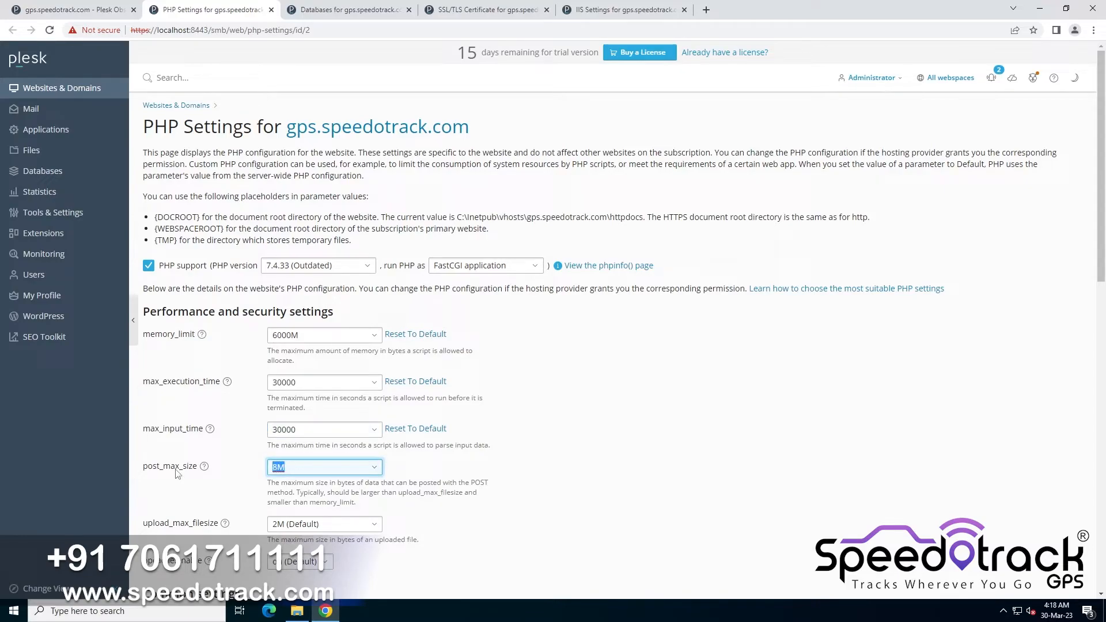
pyautogui.write('6000')
pyautogui.press('Tab')
pyautogui.press('Tab')
pyautogui.press('Tab')
pyautogui.write('6000')
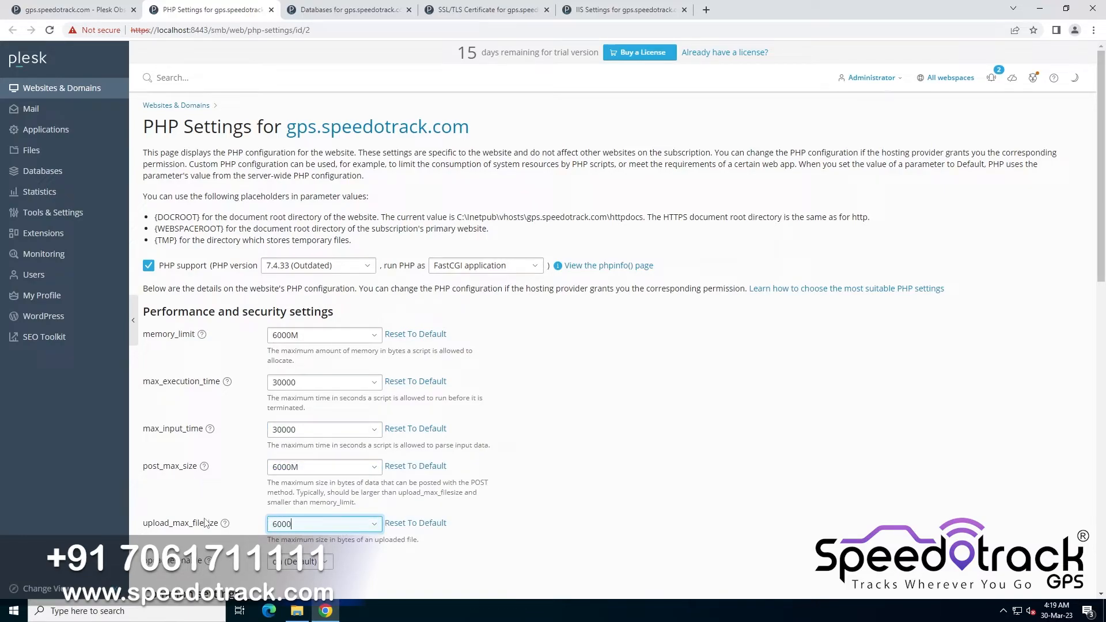
pyautogui.scroll(-15, 338, 536)
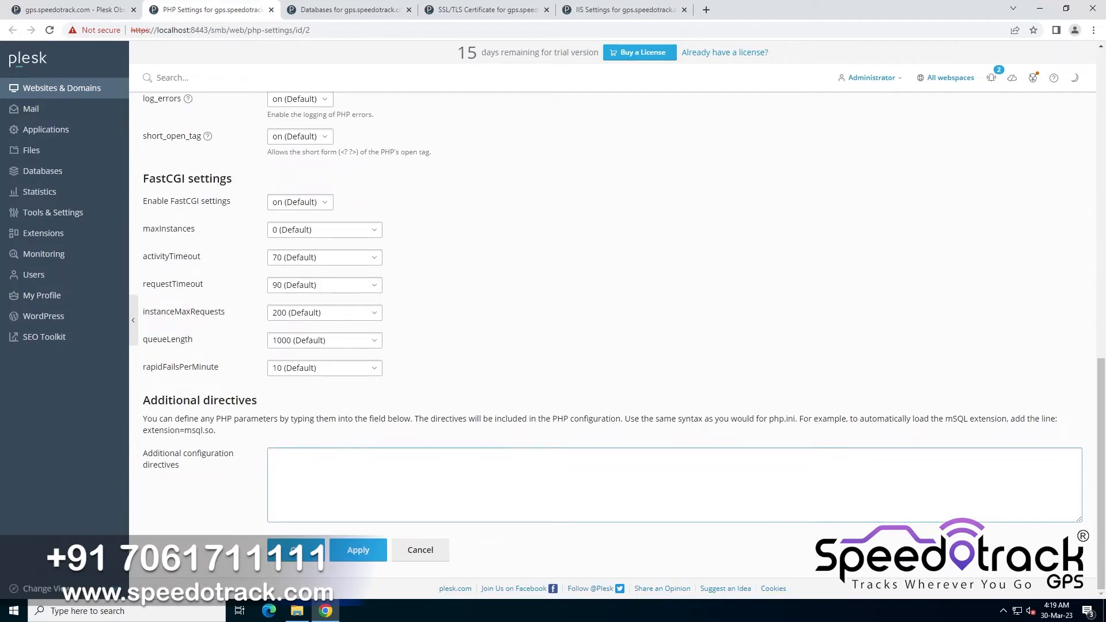
pyautogui.click(355, 546)
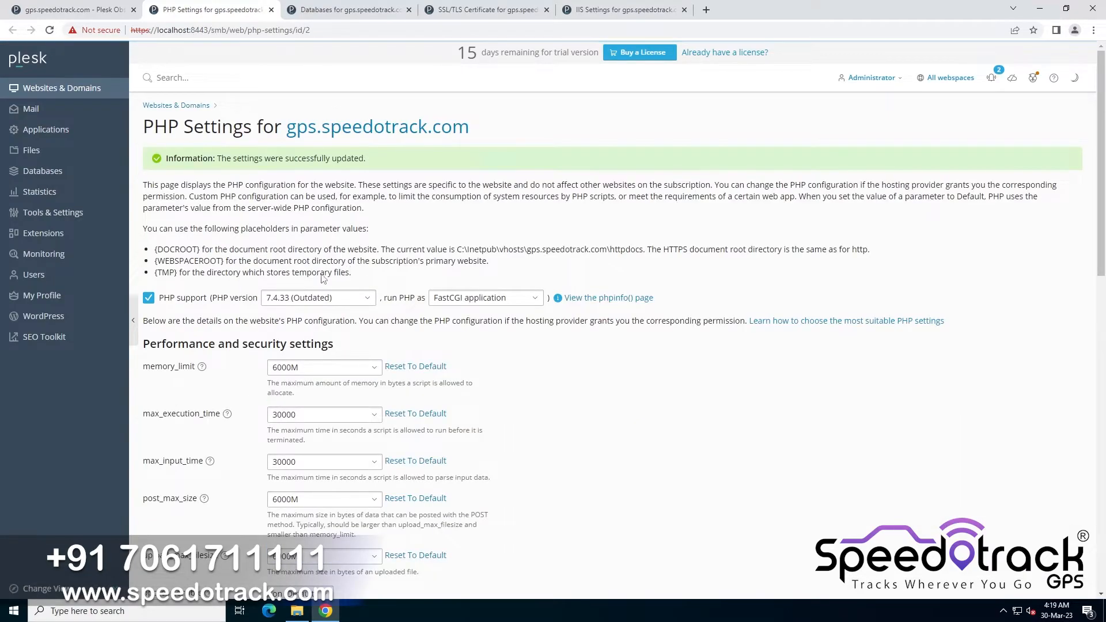
# Install a free Let's Encrypt certificate securing the domain gps.speedotrack.com
pyautogui.click(271, 10)
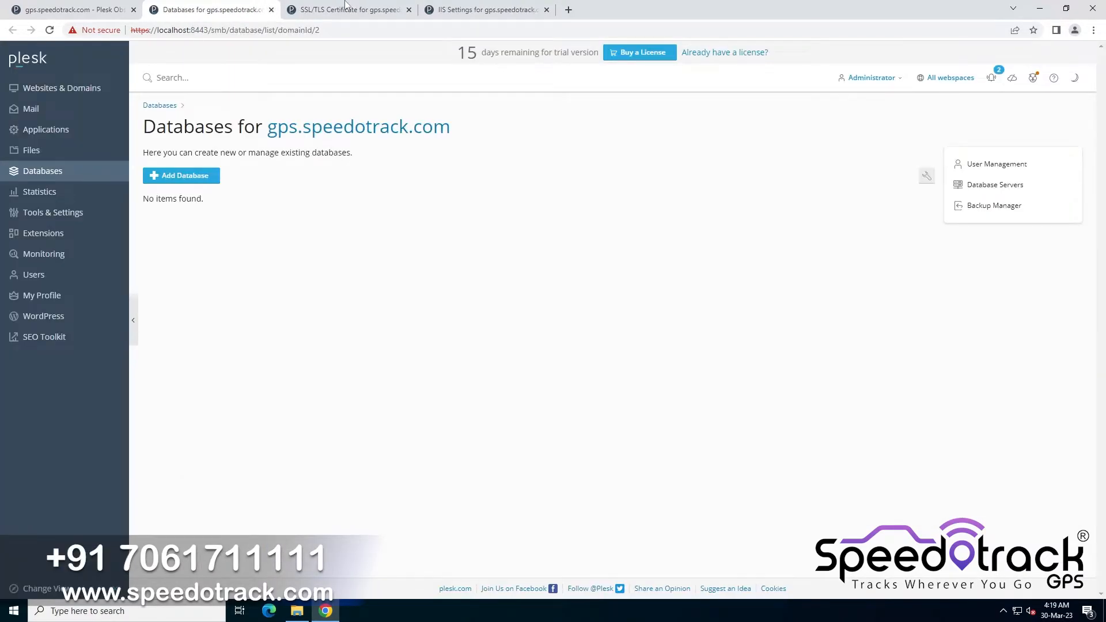
pyautogui.moveTo(342, 3); pyautogui.dragTo(237, 5)
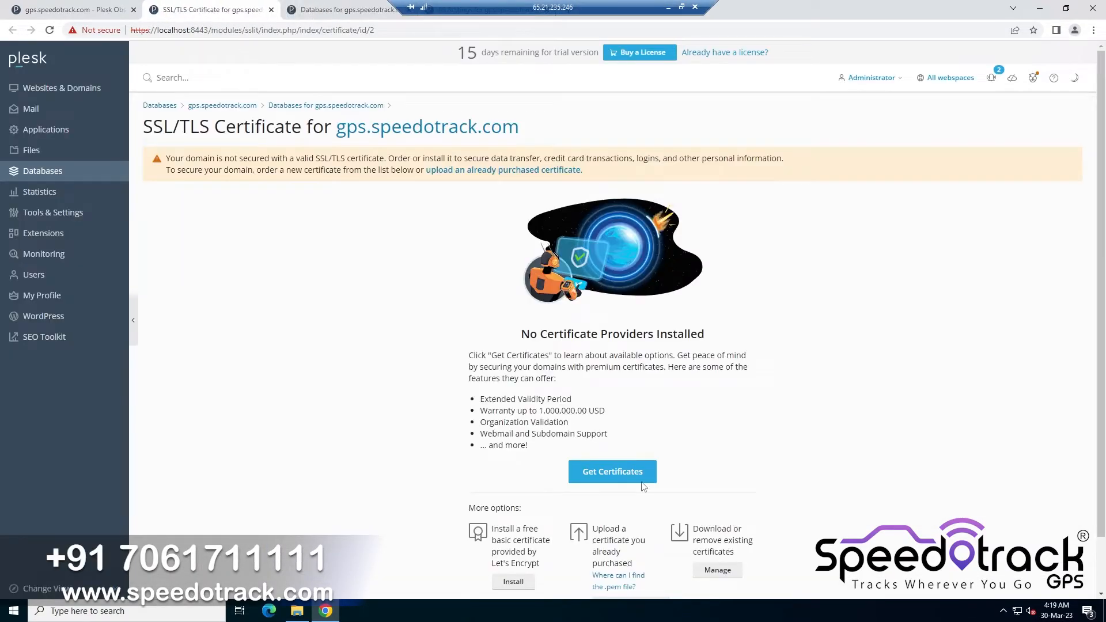
pyautogui.click(514, 583)
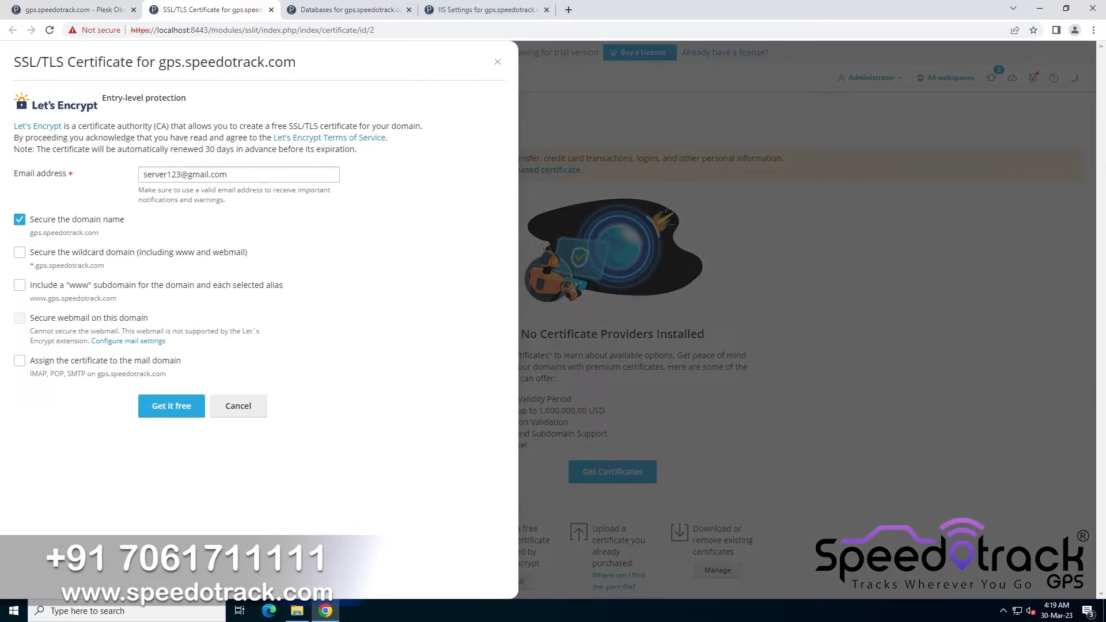
pyautogui.tripleClick(63, 232)
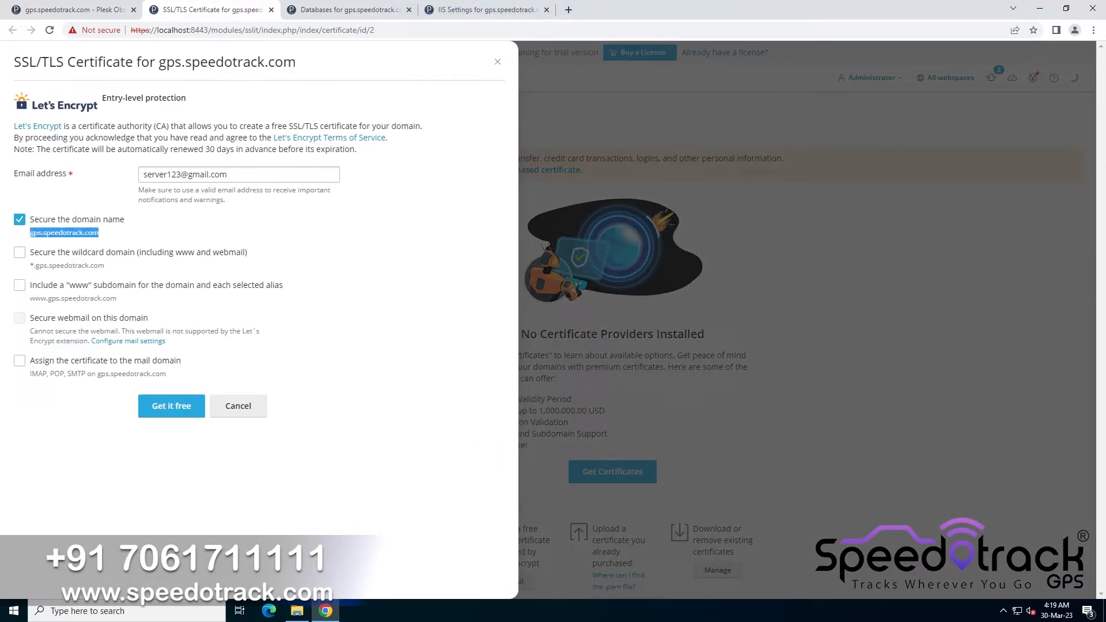
pyautogui.click(171, 405)
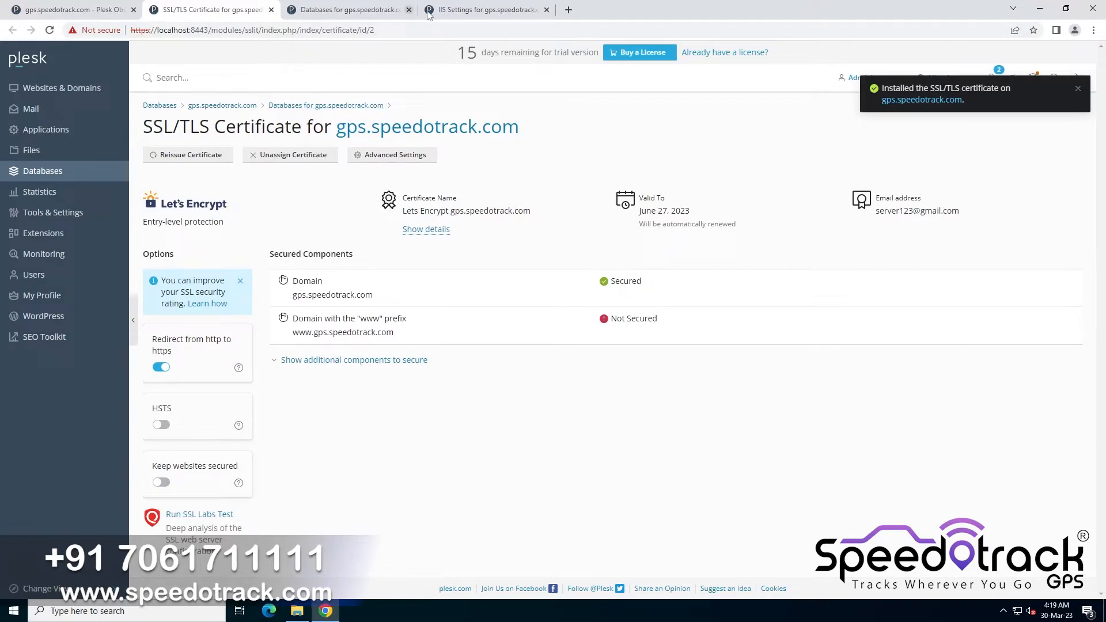
# Replace the site's IIS default documents with index.php and apply the IIS settings
pyautogui.click(271, 10)
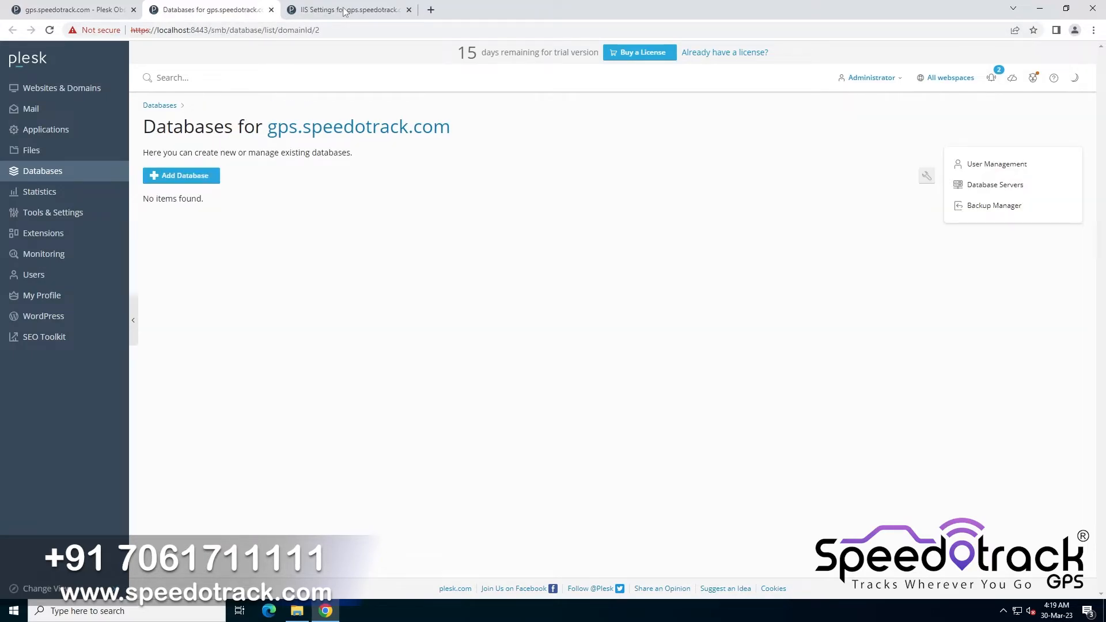
pyautogui.moveTo(347, 10); pyautogui.dragTo(213, 11)
pyautogui.click(345, 308)
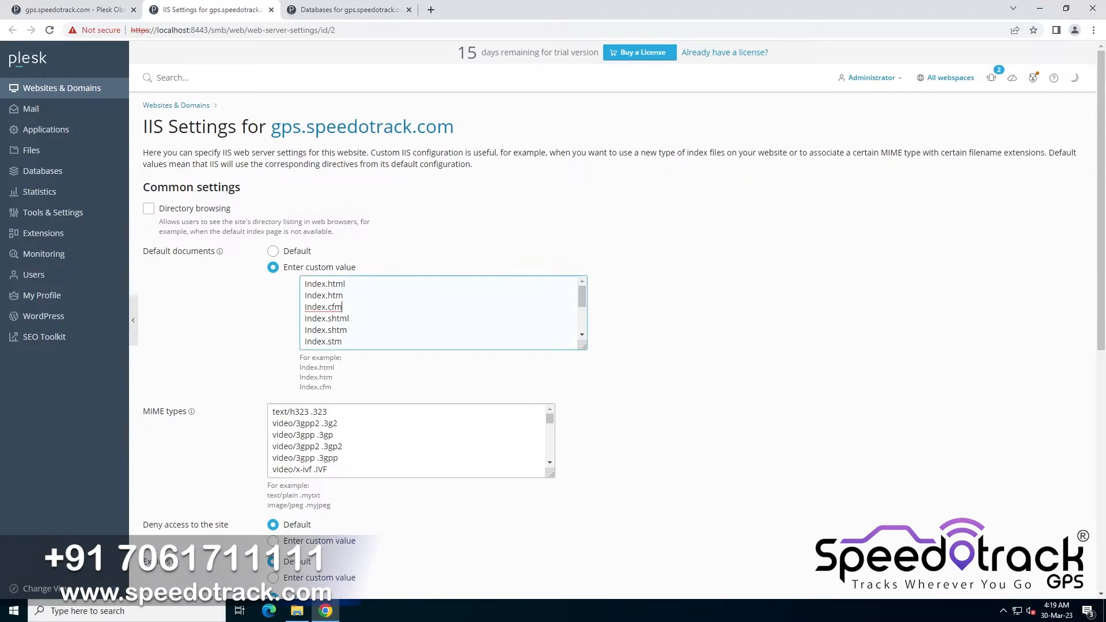
pyautogui.hotkey('ctrl', 'a')
pyautogui.press('BackSpace')
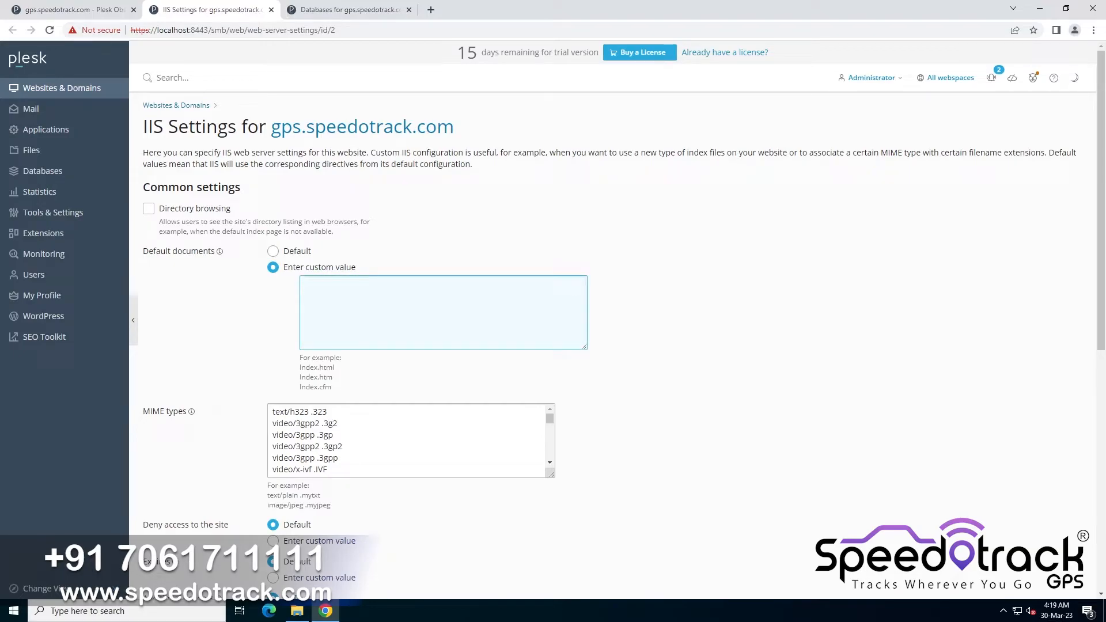
pyautogui.write('index.php')
pyautogui.scroll(-8, 354, 366)
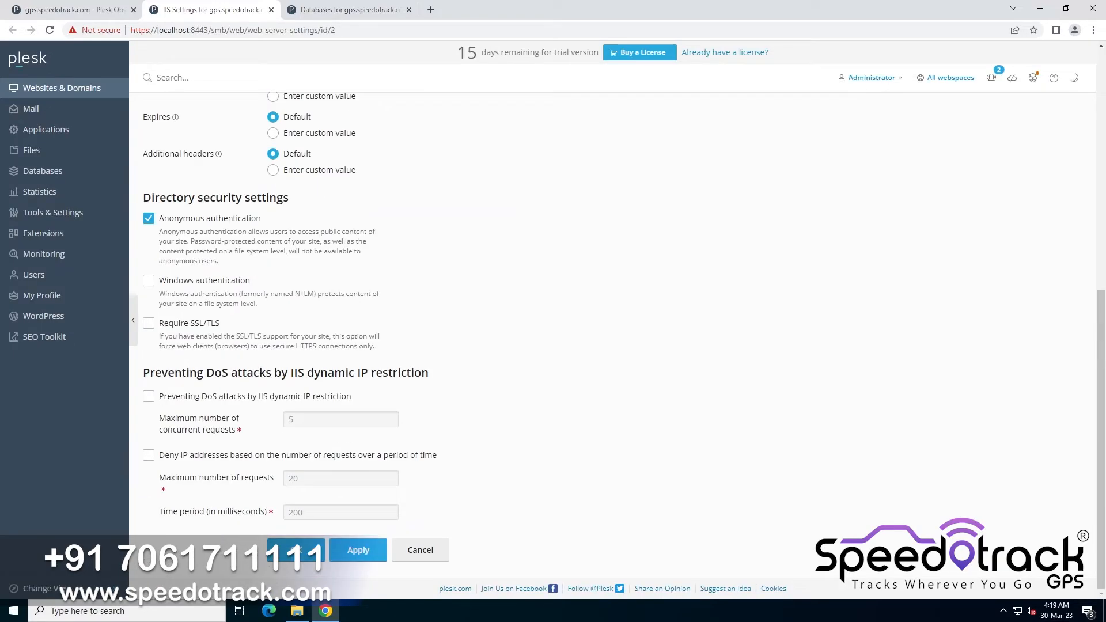
pyautogui.click(356, 551)
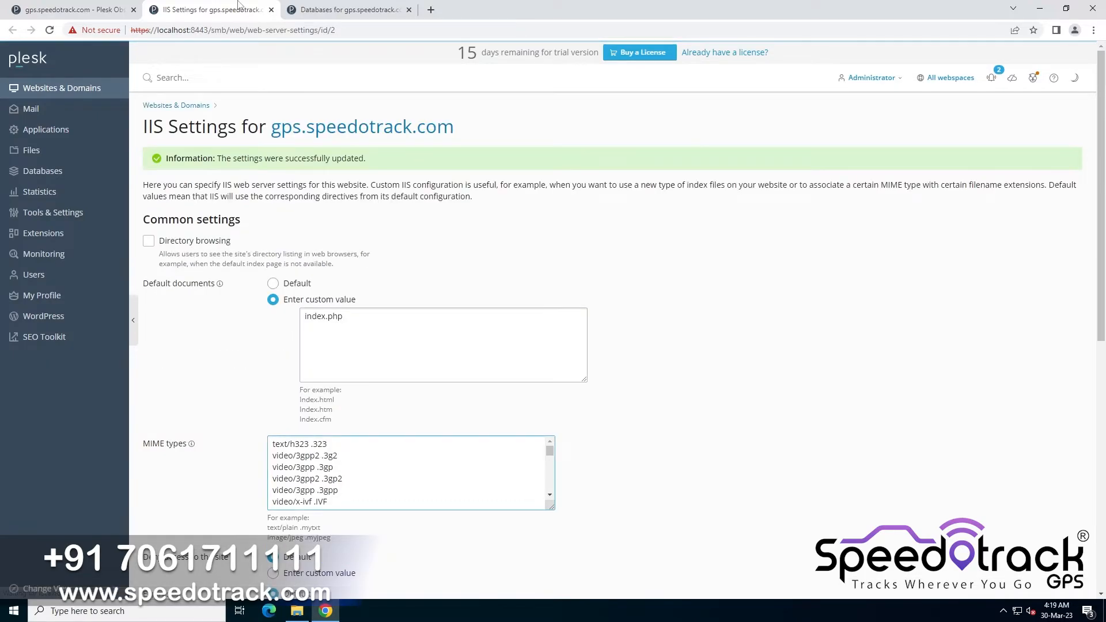
# Start adding a database named gs_db related to the site gps.speedotrack.com
pyautogui.click(270, 10)
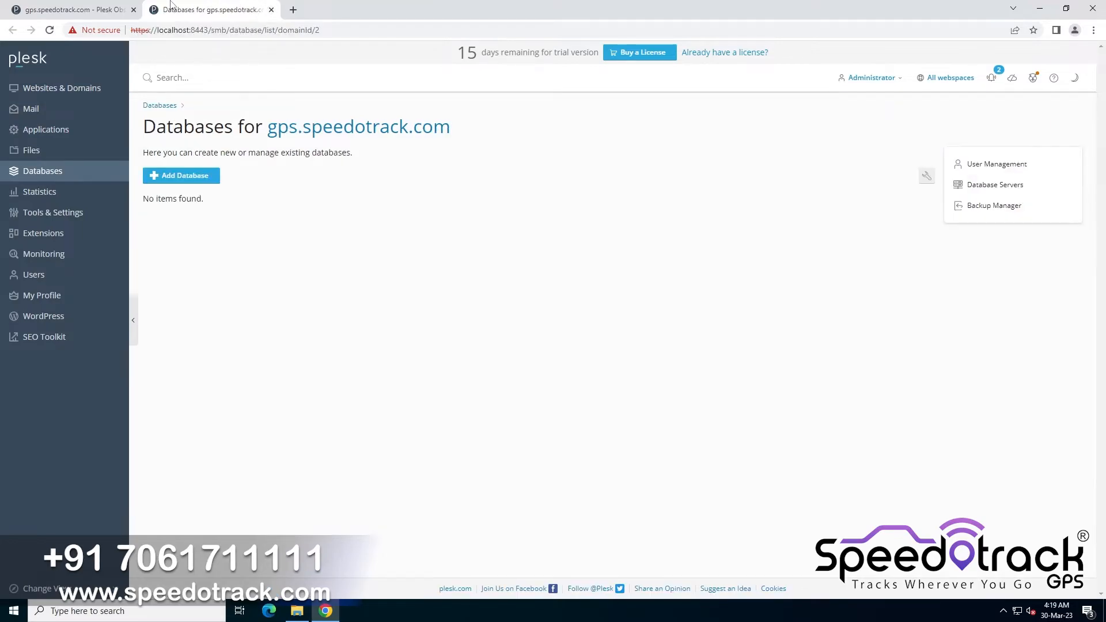
pyautogui.click(198, 181)
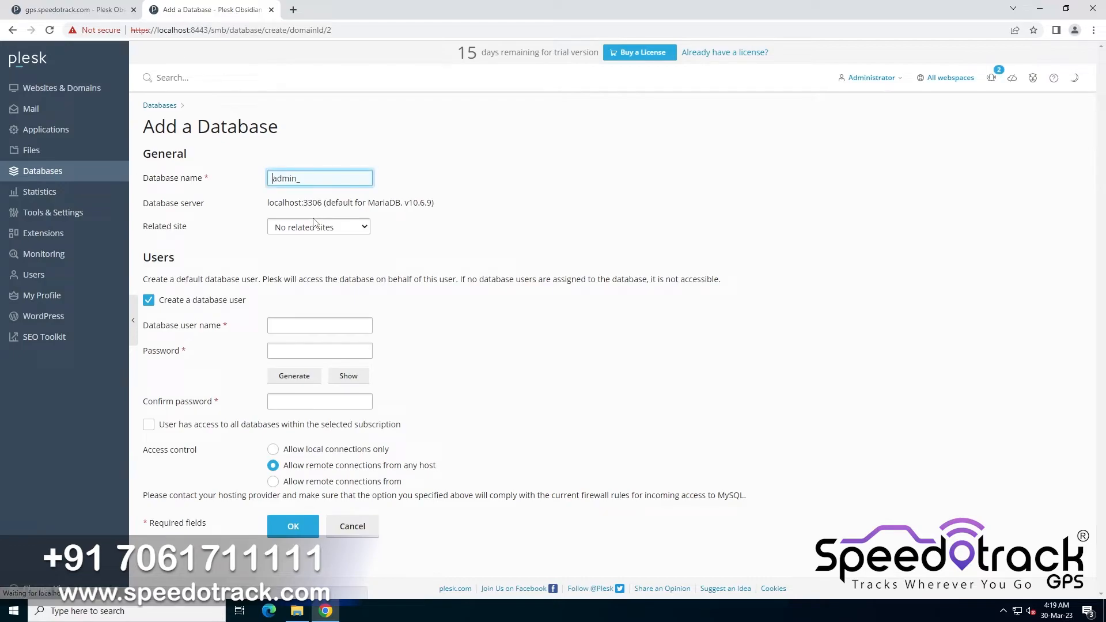
pyautogui.hotkey('ctrl', 'a')
pyautogui.write('gs')
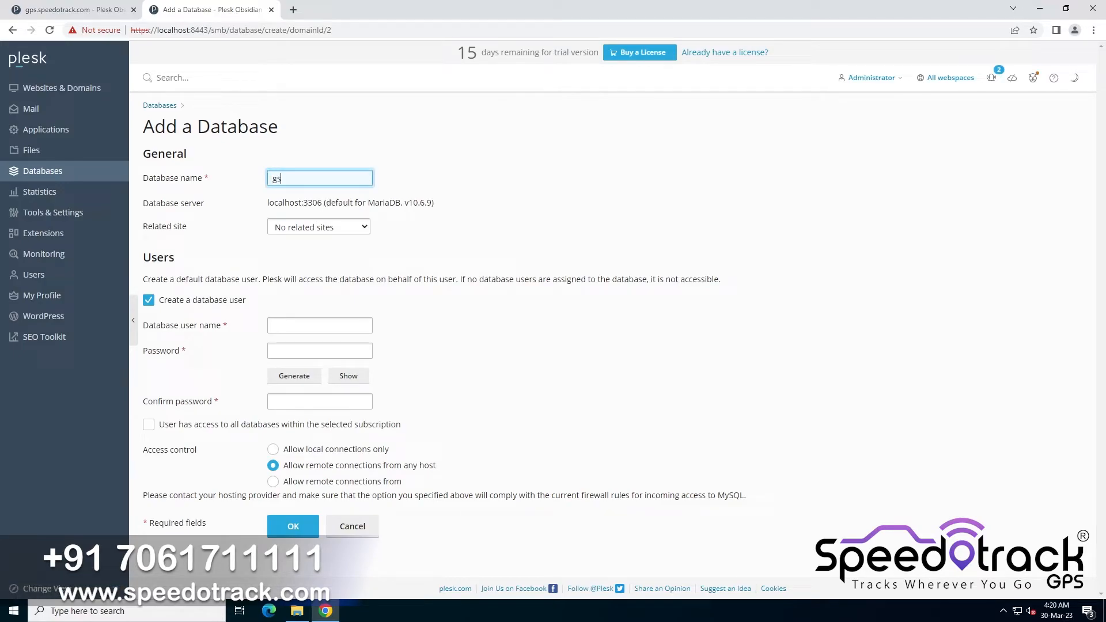
pyautogui.click(345, 231)
pyautogui.click(317, 250)
# Set the database user name to gs_user and generate a password for it
pyautogui.click(294, 329)
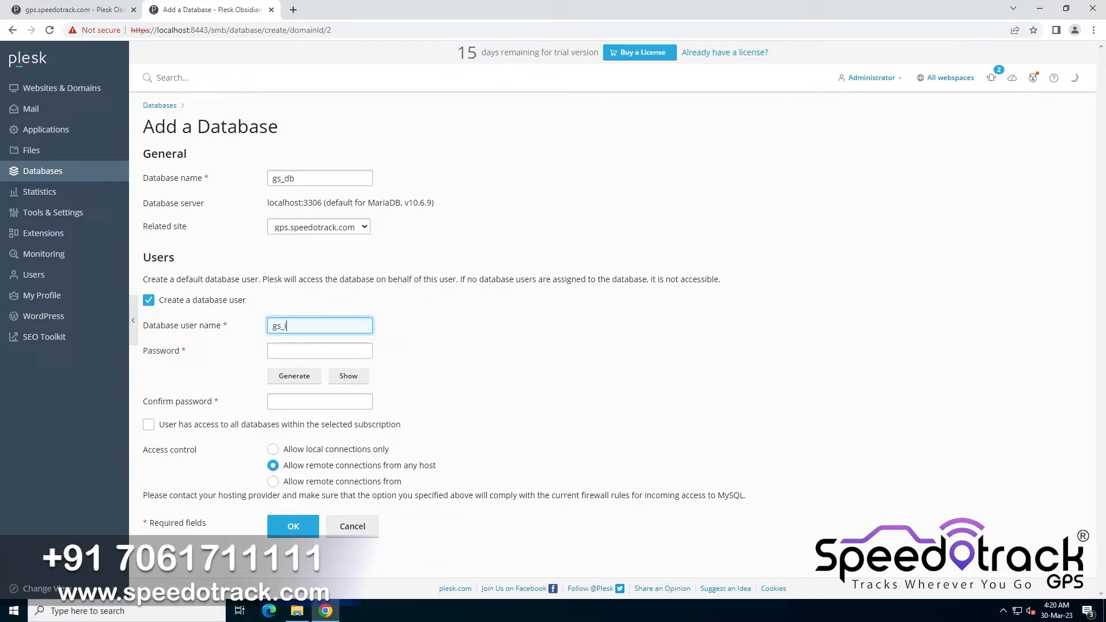
pyautogui.write('gs_user')
pyautogui.press('Tab')
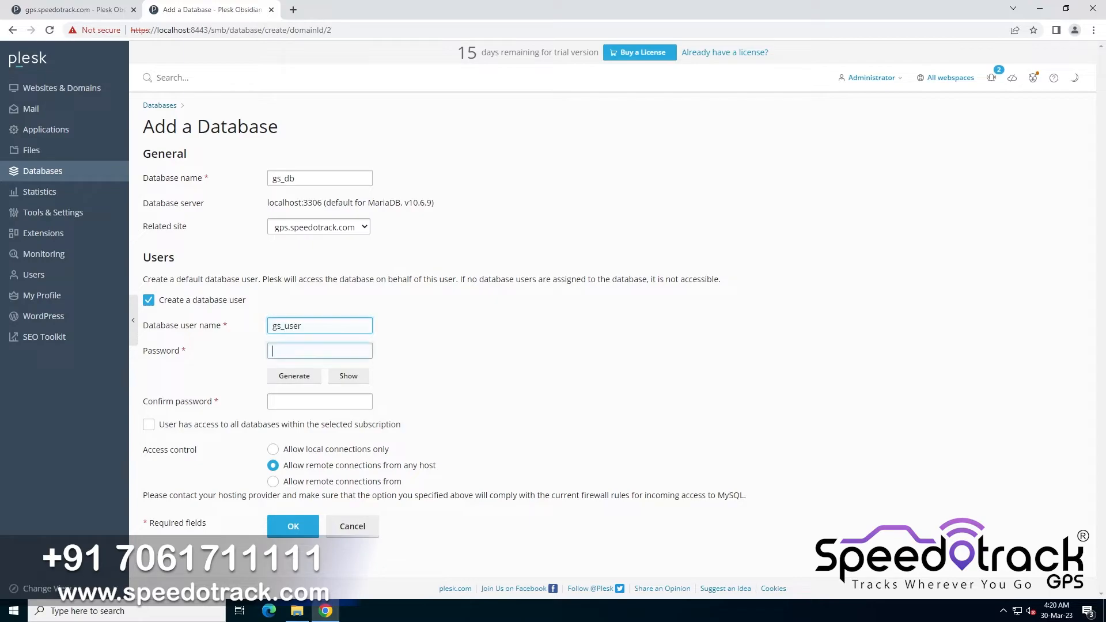
pyautogui.click(280, 377)
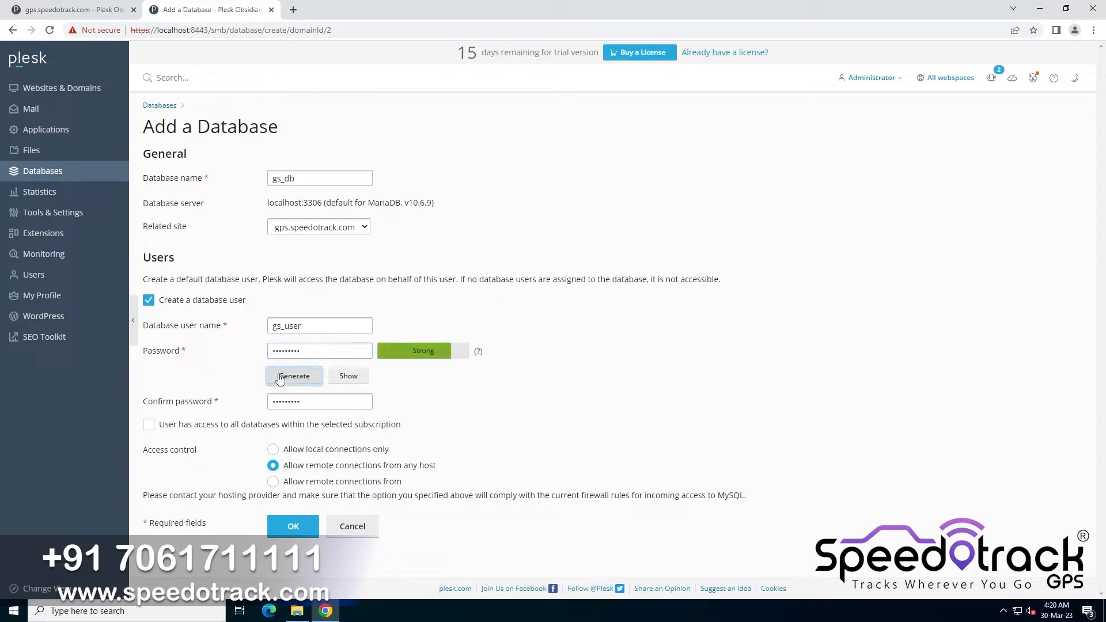
# Give the user access to all databases in the subscription and allow local connections only
pyautogui.click(205, 426)
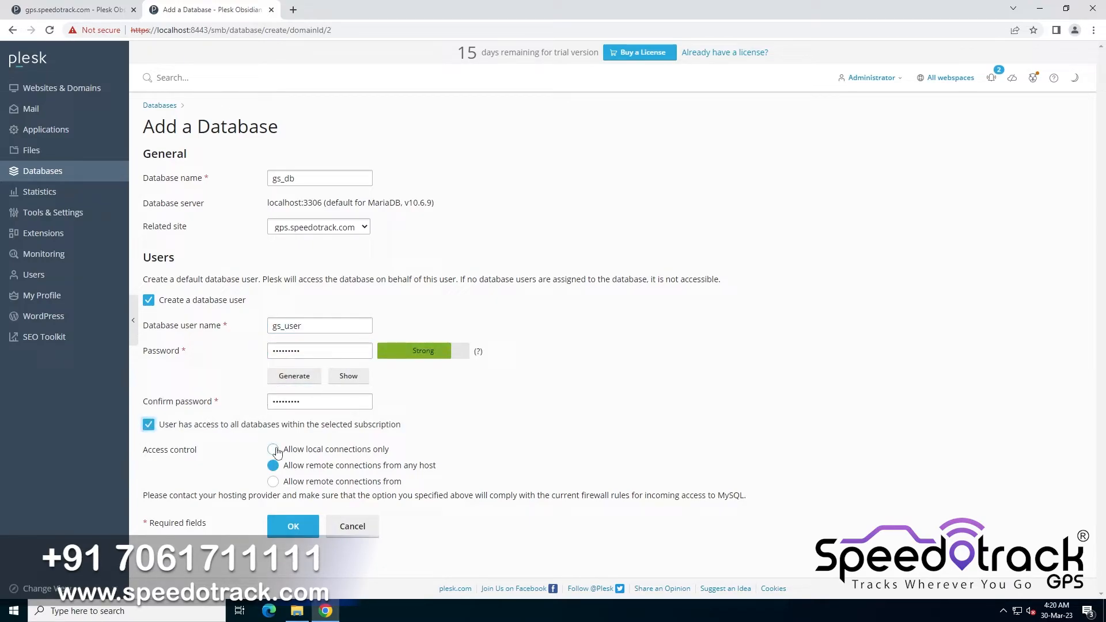
pyautogui.click(274, 450)
# Reveal the generated database password and copy it
pyautogui.click(337, 381)
pyautogui.tripleClick(310, 351)
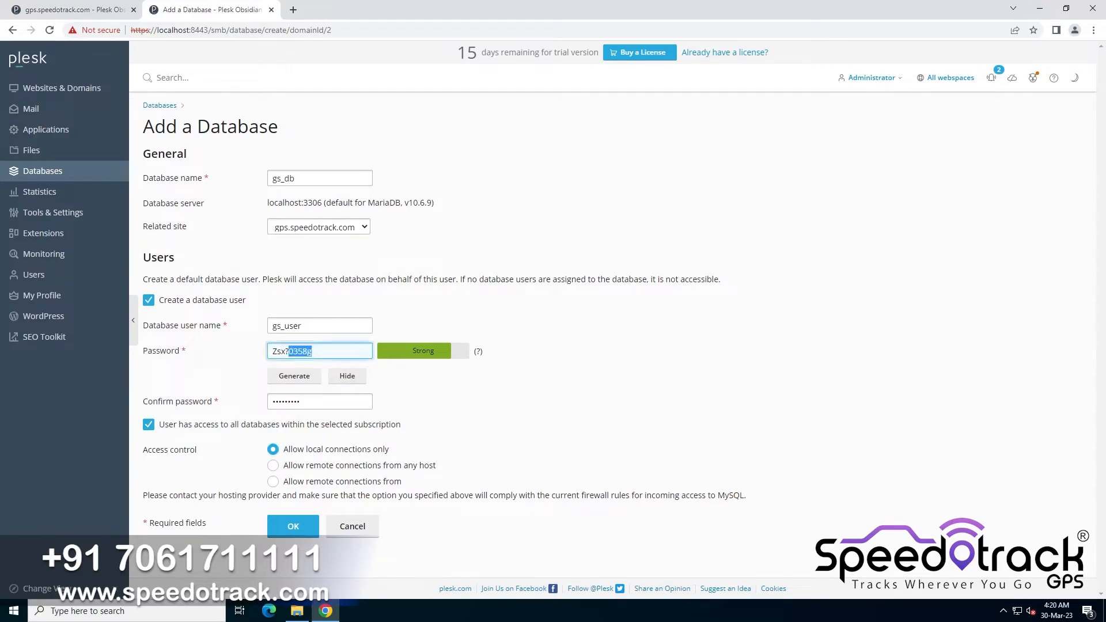
pyautogui.rightClick(280, 354)
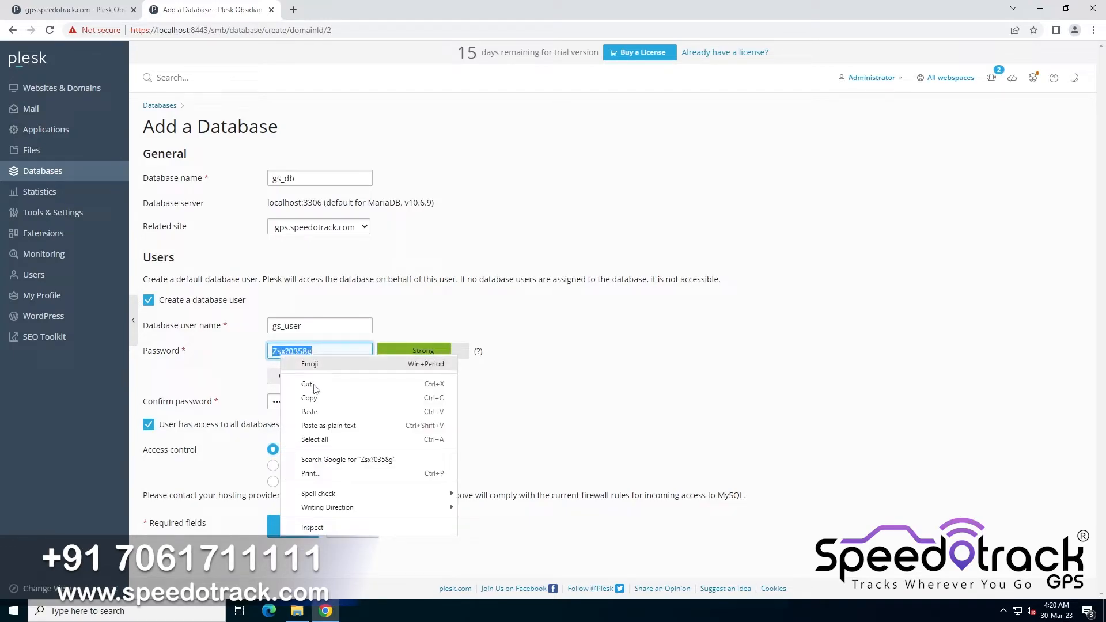
pyautogui.click(323, 396)
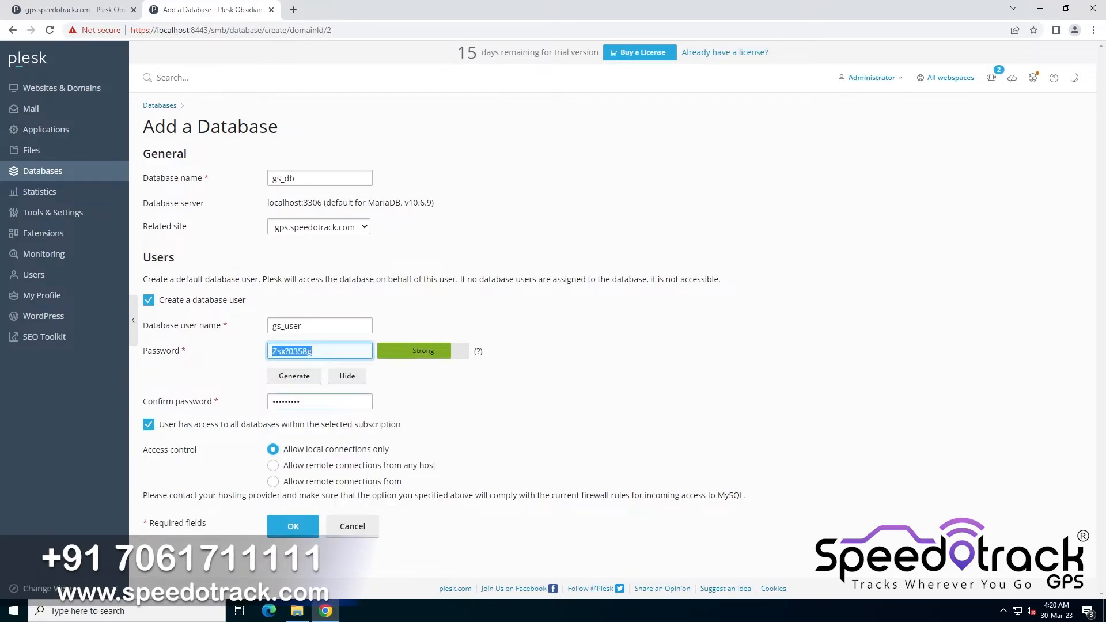
# Paste the copied password into a new browser tab for safekeeping, then return to the database form and confirm it
pyautogui.click(293, 10)
pyautogui.hotkey('ctrl', 'v')
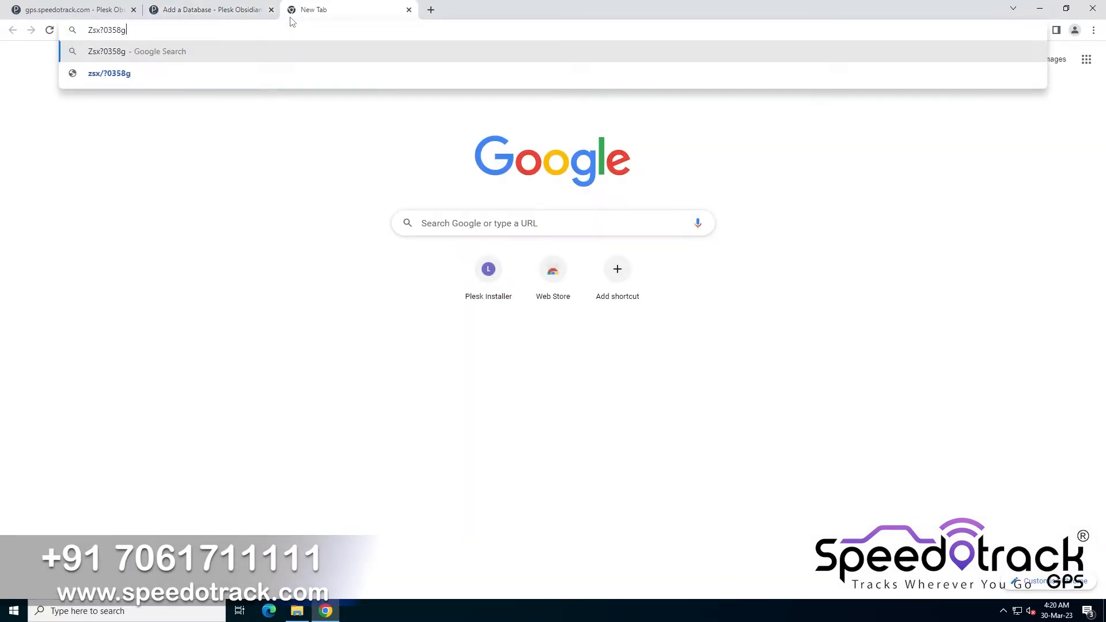
pyautogui.click(247, 15)
pyautogui.press('Return')
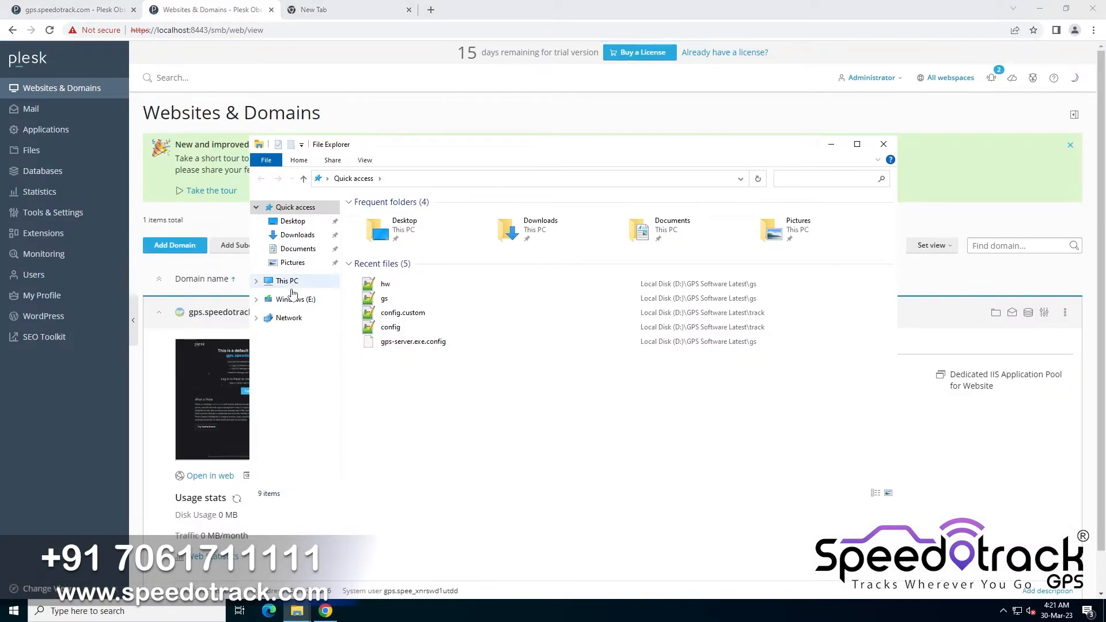
# Open the site's folder C:\inetpub\vhosts\gps.speedotrack.com\httpdocs in File Explorer
pyautogui.click(287, 282)
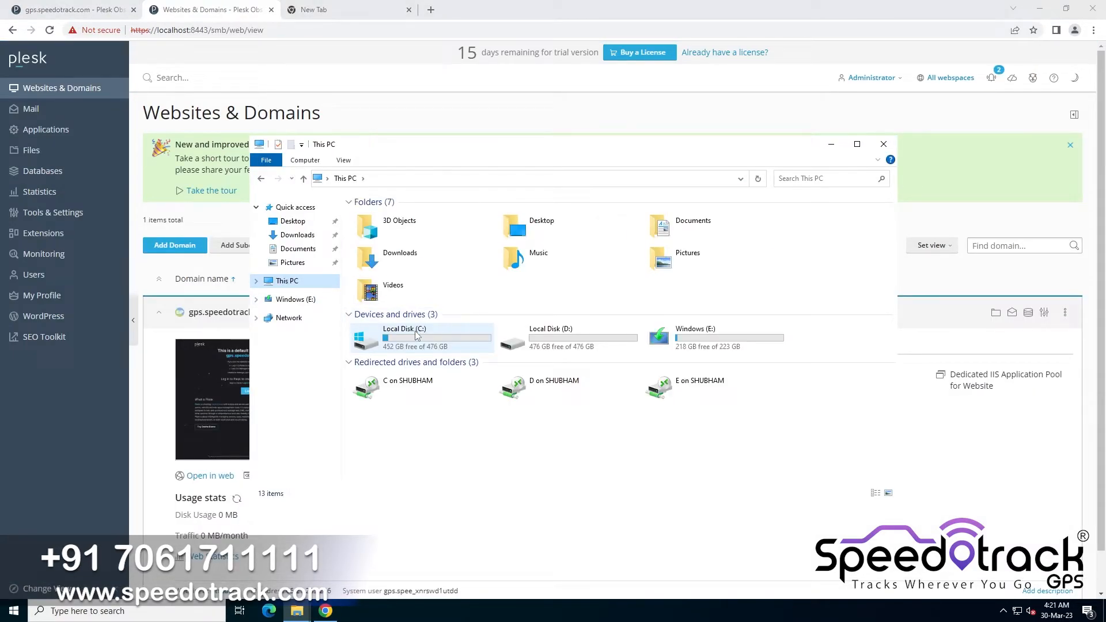
pyautogui.doubleClick(417, 335)
pyautogui.doubleClick(375, 216)
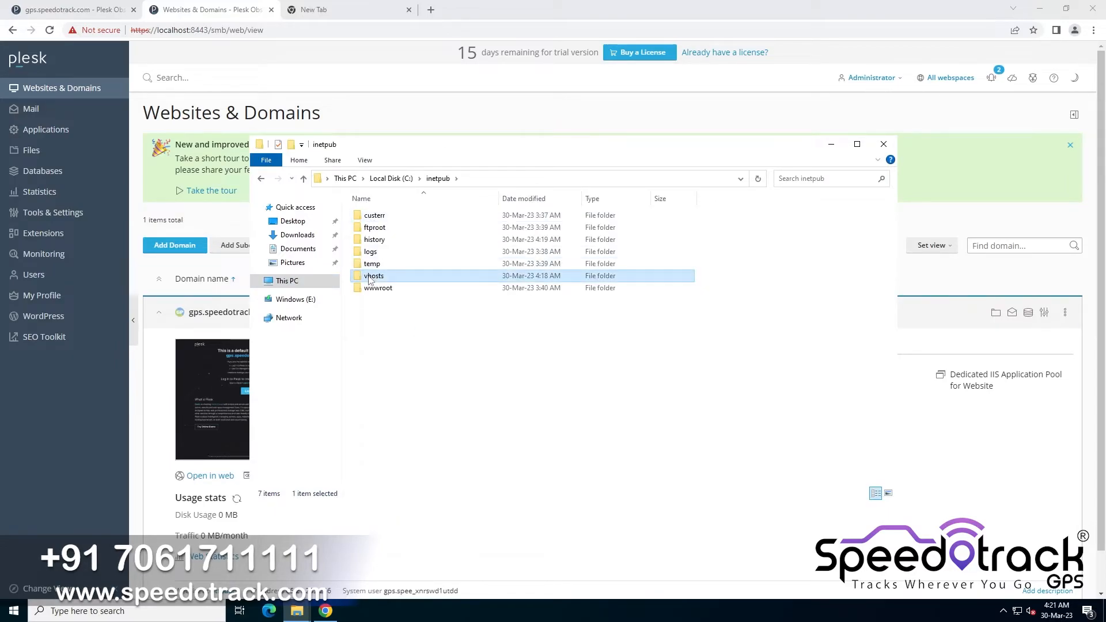
pyautogui.doubleClick(373, 278)
pyautogui.click(383, 251)
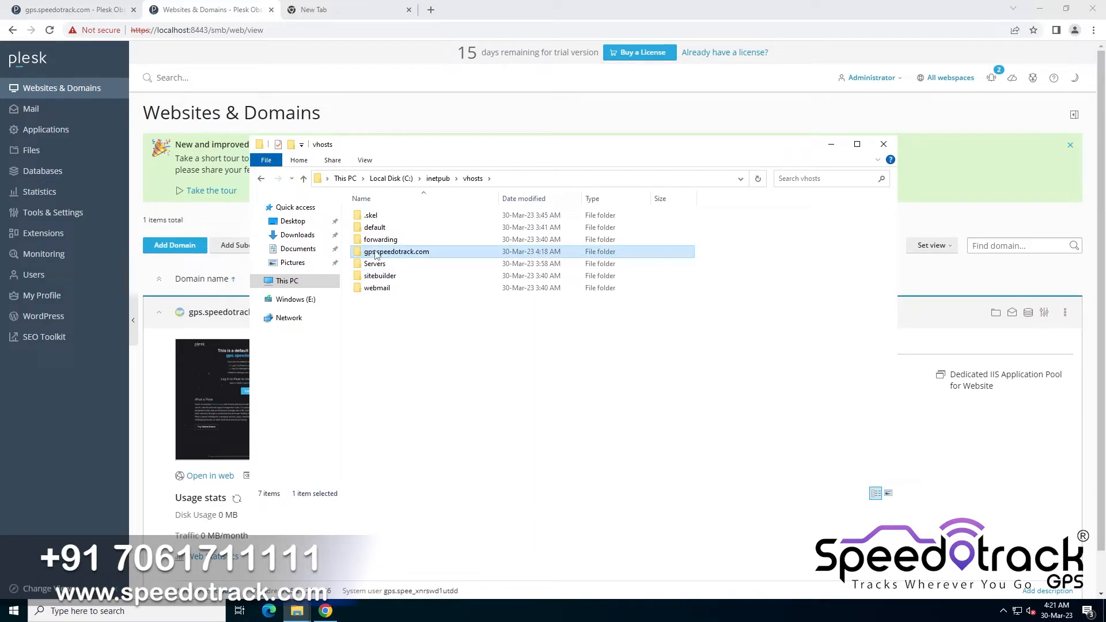
pyautogui.doubleClick(428, 257)
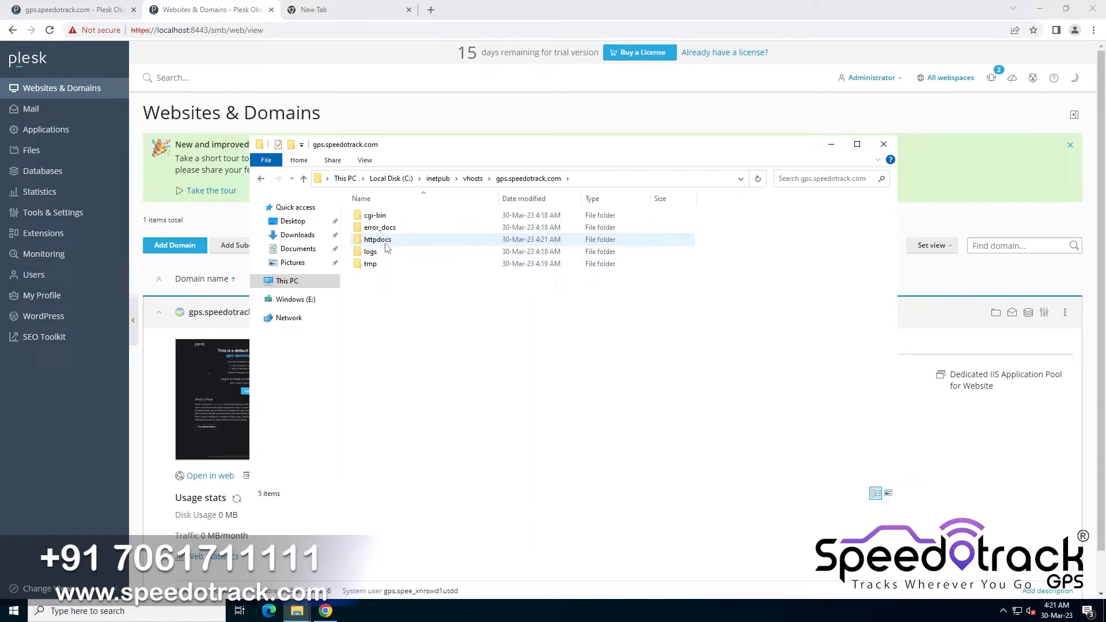
pyautogui.doubleClick(383, 240)
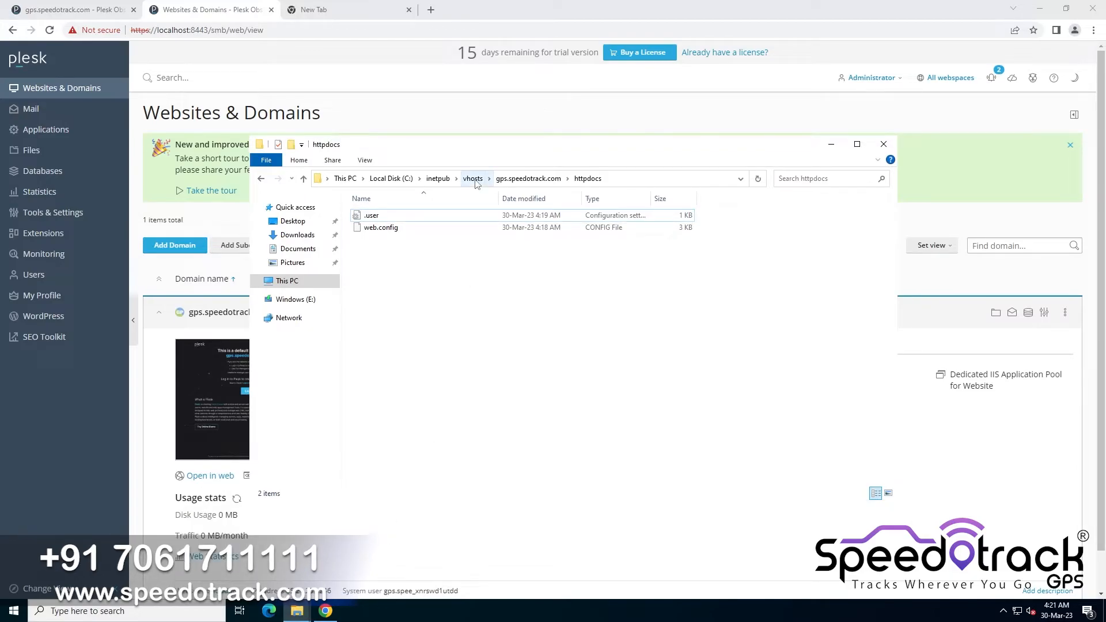
# Copy all files and folders from D:\GPS Software Latest\track
pyautogui.hotkey('alt', 'Tab')
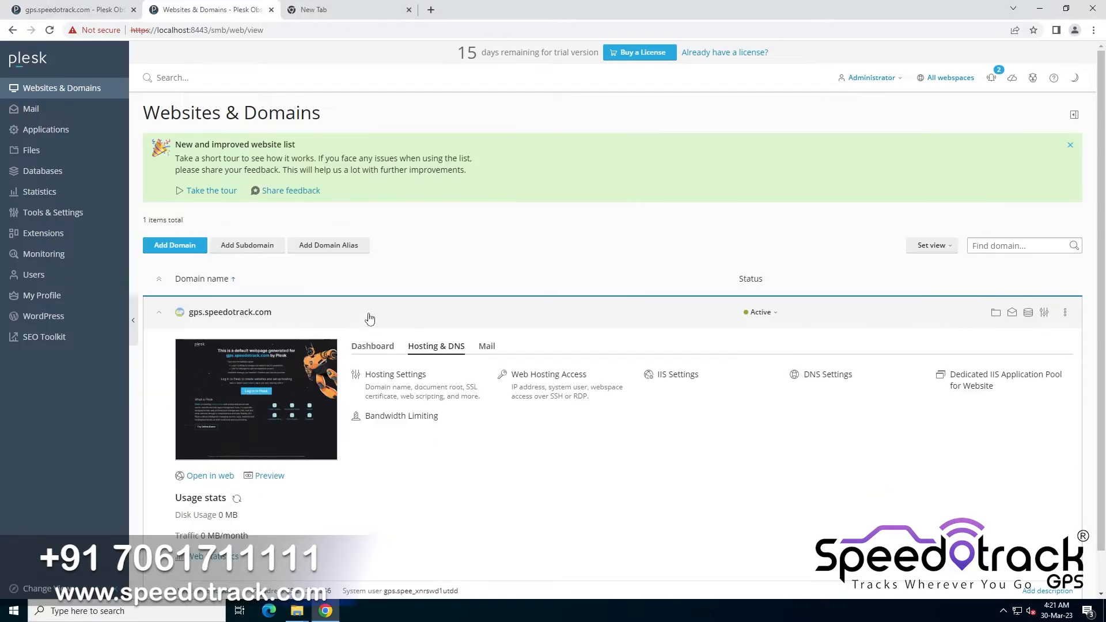
pyautogui.click(287, 610)
pyautogui.click(257, 567)
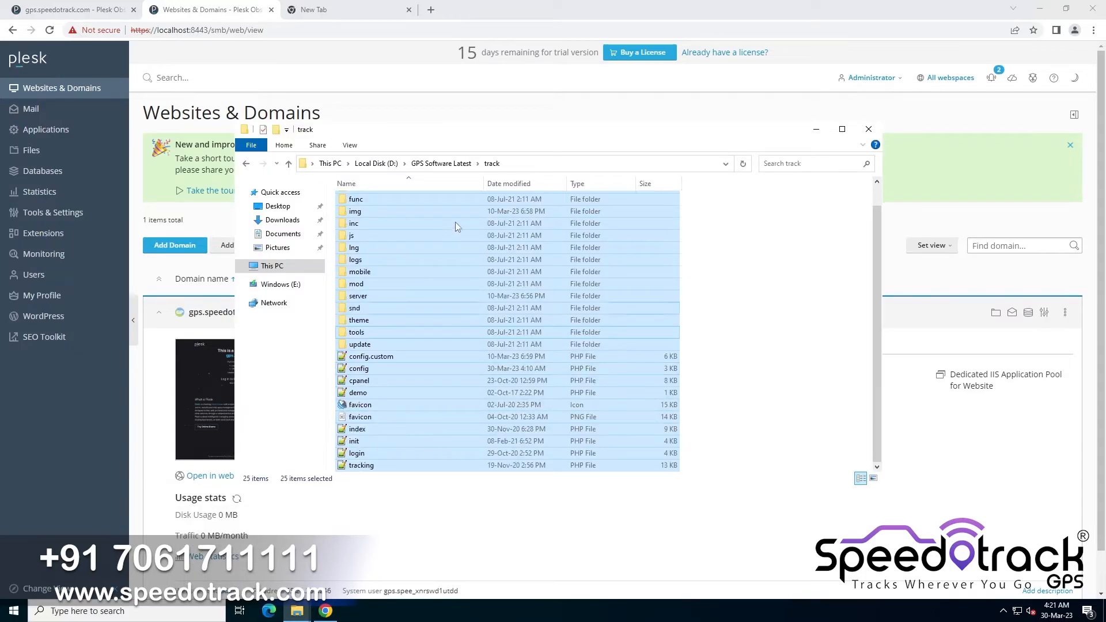
pyautogui.click(443, 164)
pyautogui.doubleClick(384, 217)
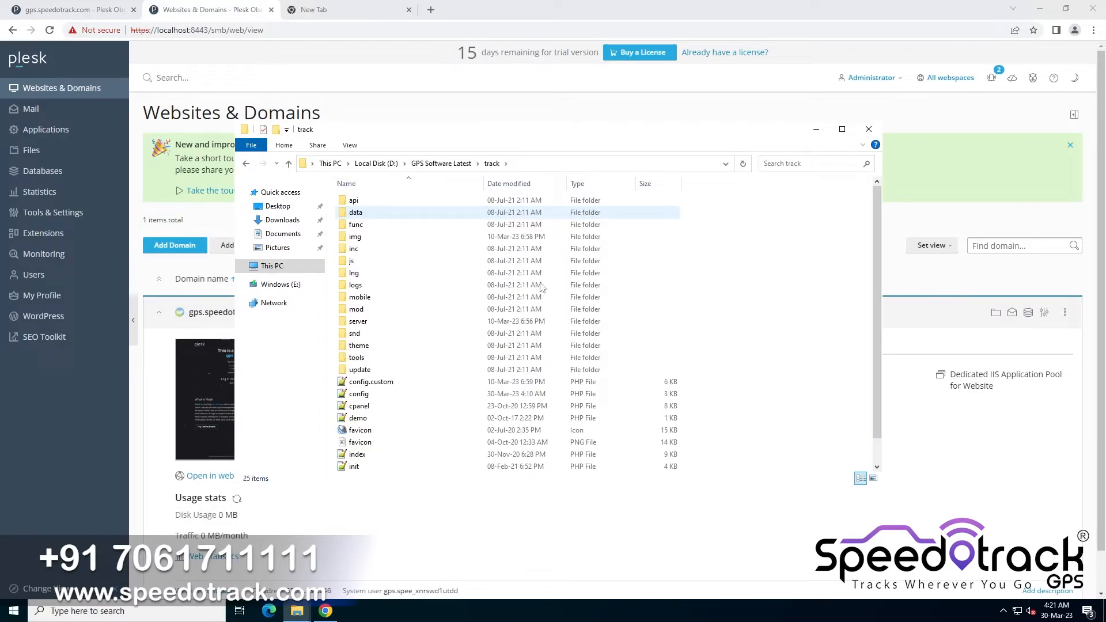
pyautogui.hotkey('ctrl', 'a')
pyautogui.rightClick(420, 265)
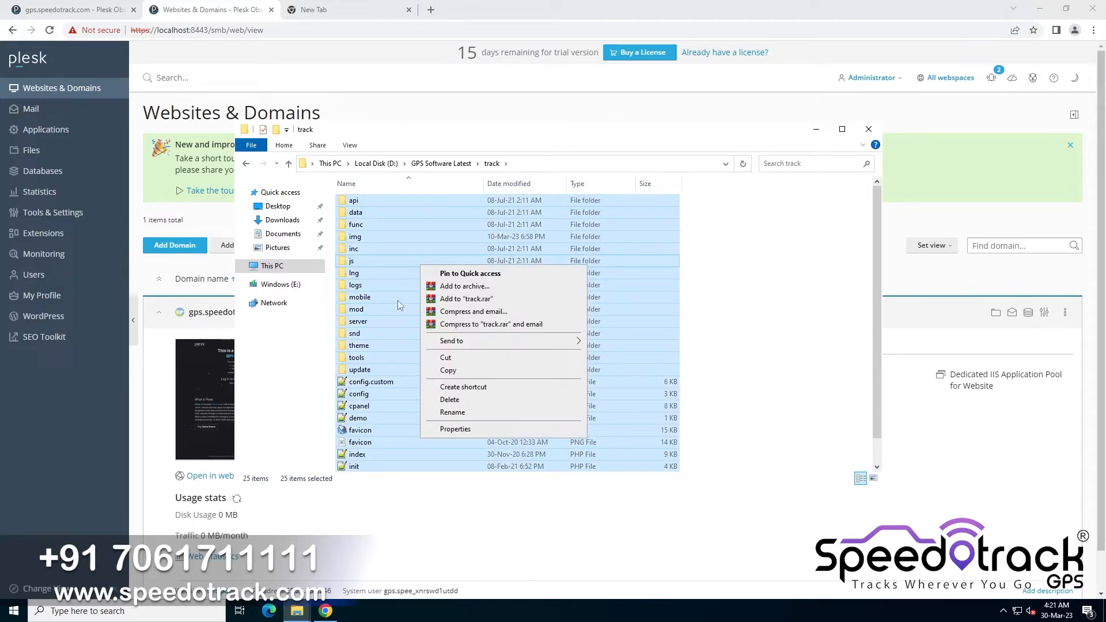
pyautogui.click(454, 370)
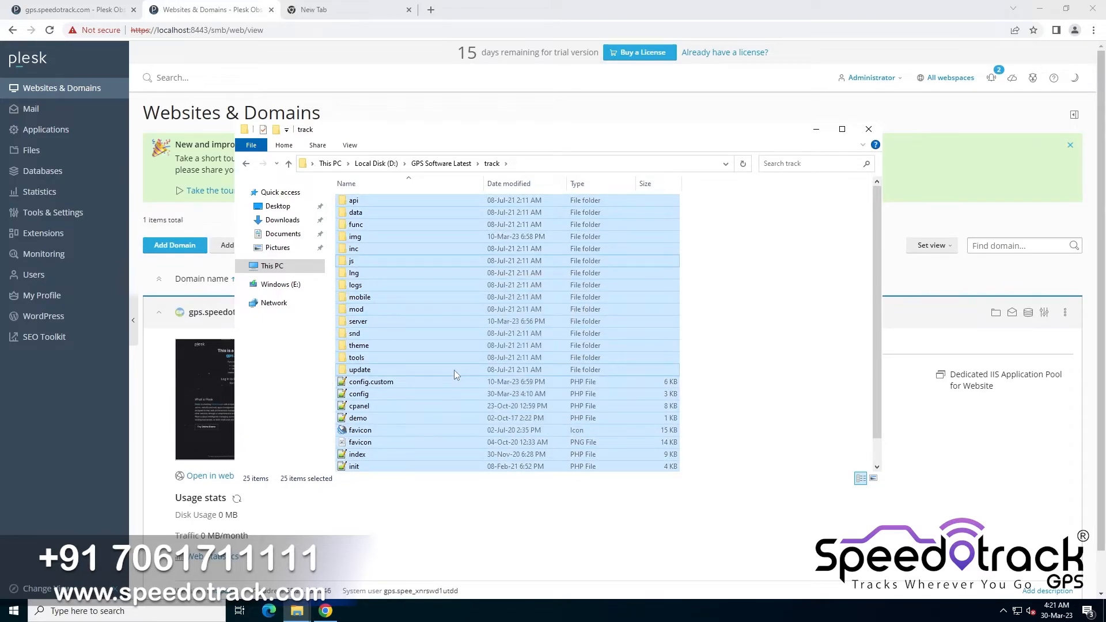
# Paste the copied track files into the site's httpdocs folder
pyautogui.scroll(-1, 454, 370)
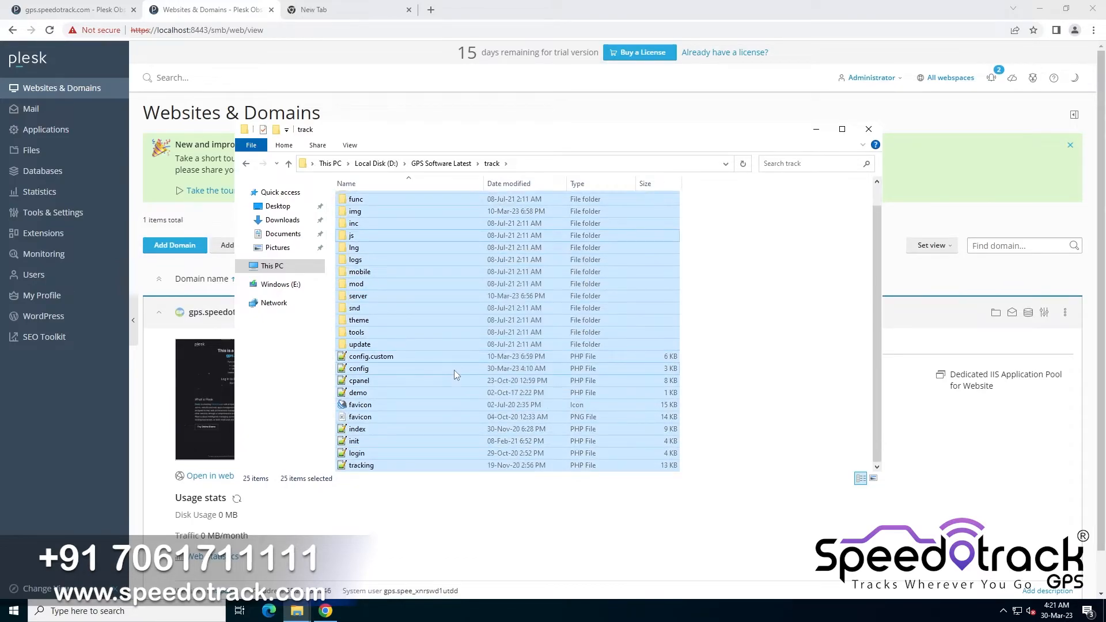
pyautogui.click(297, 611)
pyautogui.click(330, 588)
pyautogui.rightClick(441, 265)
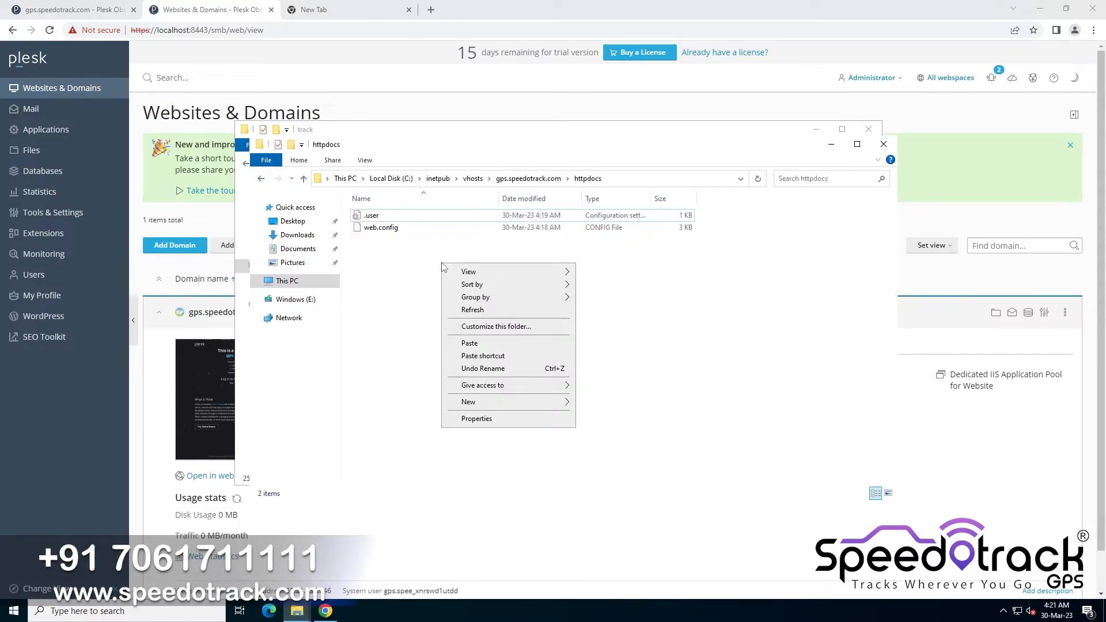
pyautogui.click(476, 346)
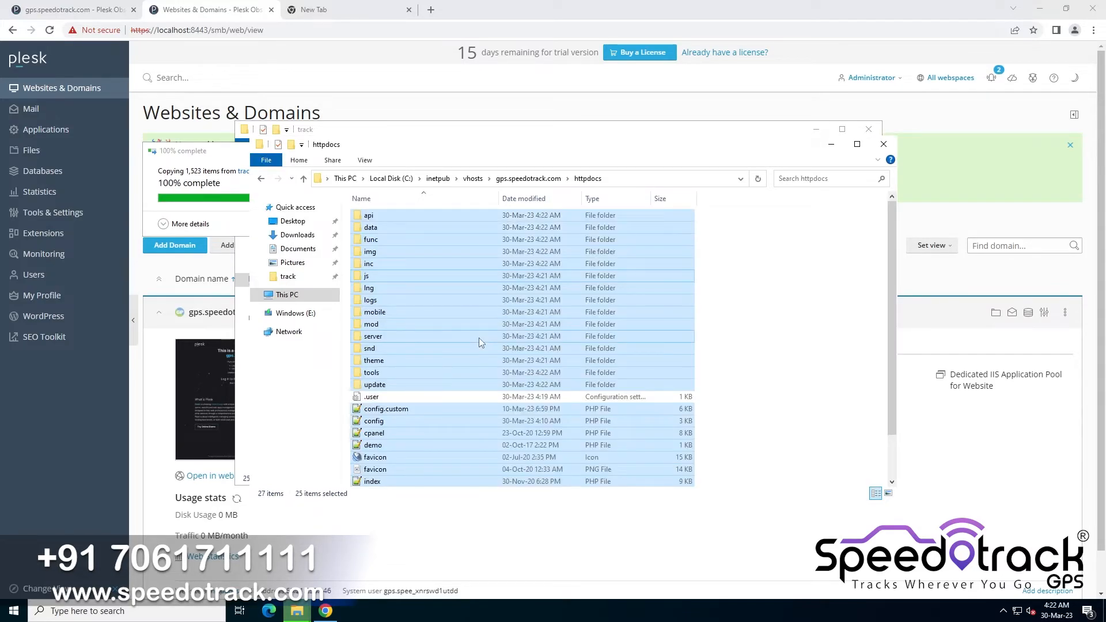
# Open config.php from httpdocs in Notepad++ and maximize the editor window
pyautogui.click(412, 363)
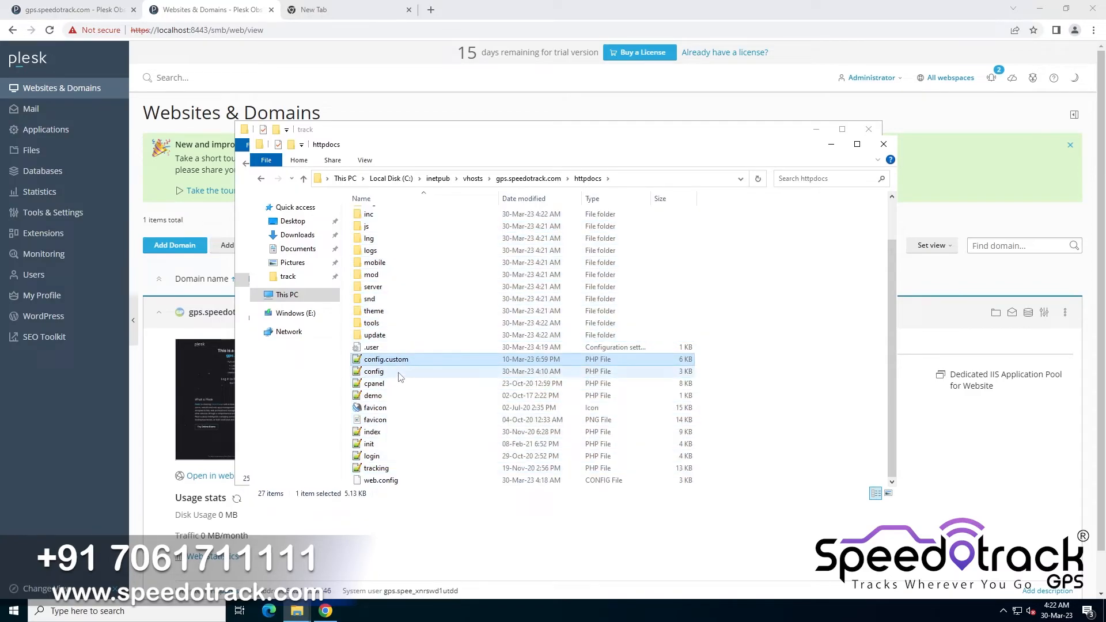
pyautogui.click(384, 372)
pyautogui.doubleClick(382, 374)
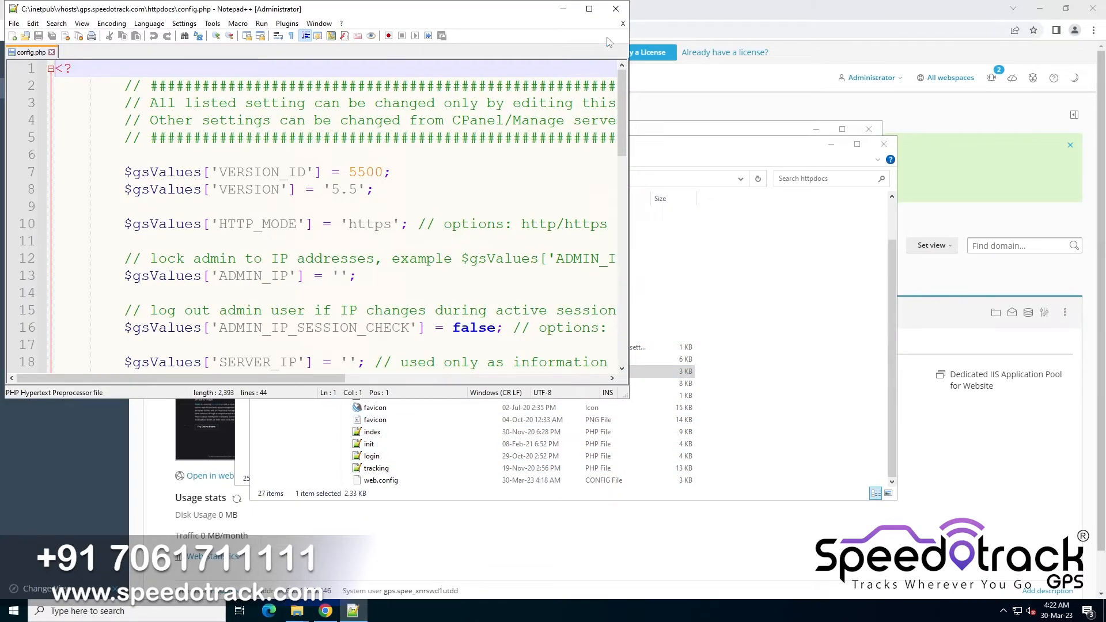
pyautogui.click(589, 9)
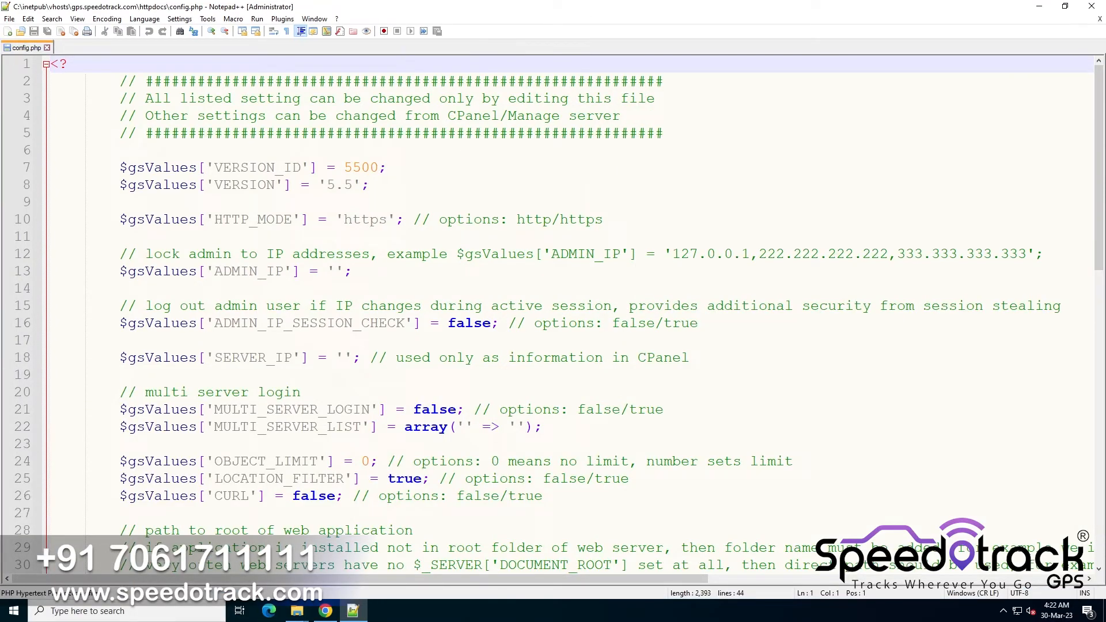
# Set the SERVER_IP value in config.php to 65.21.235.246
pyautogui.click(344, 358)
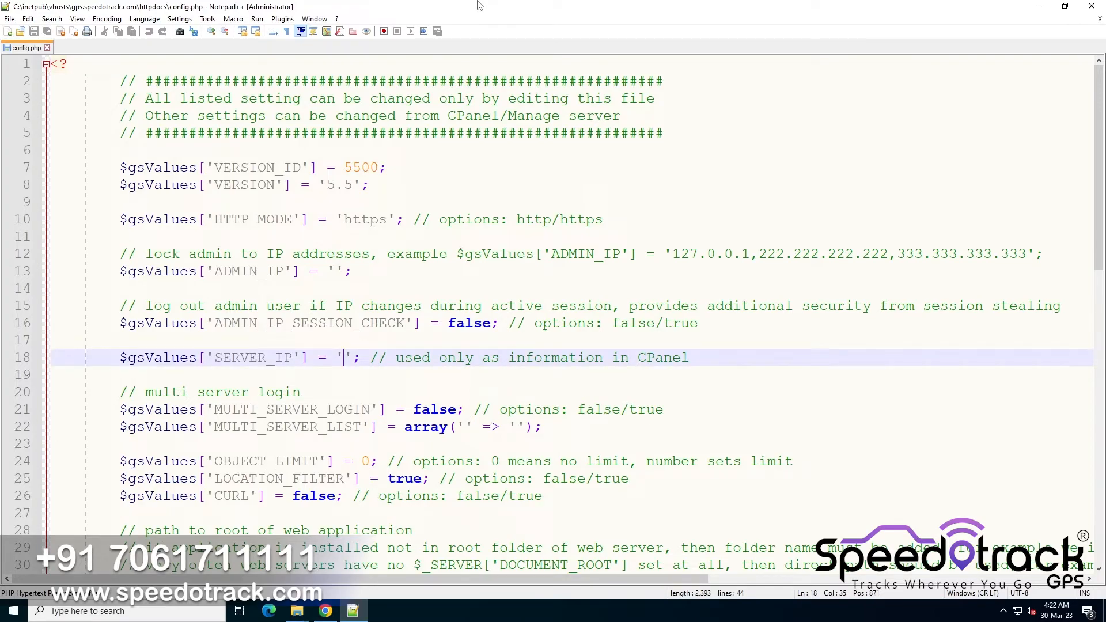
pyautogui.moveTo(477, 6)
pyautogui.write('65.21.')
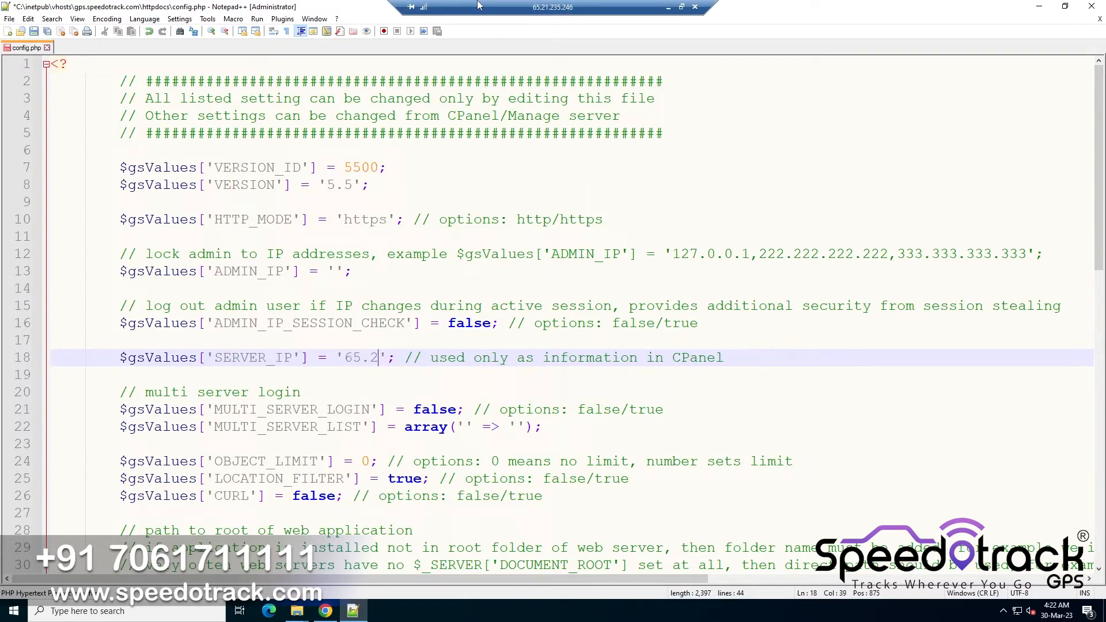
pyautogui.write('235.246')
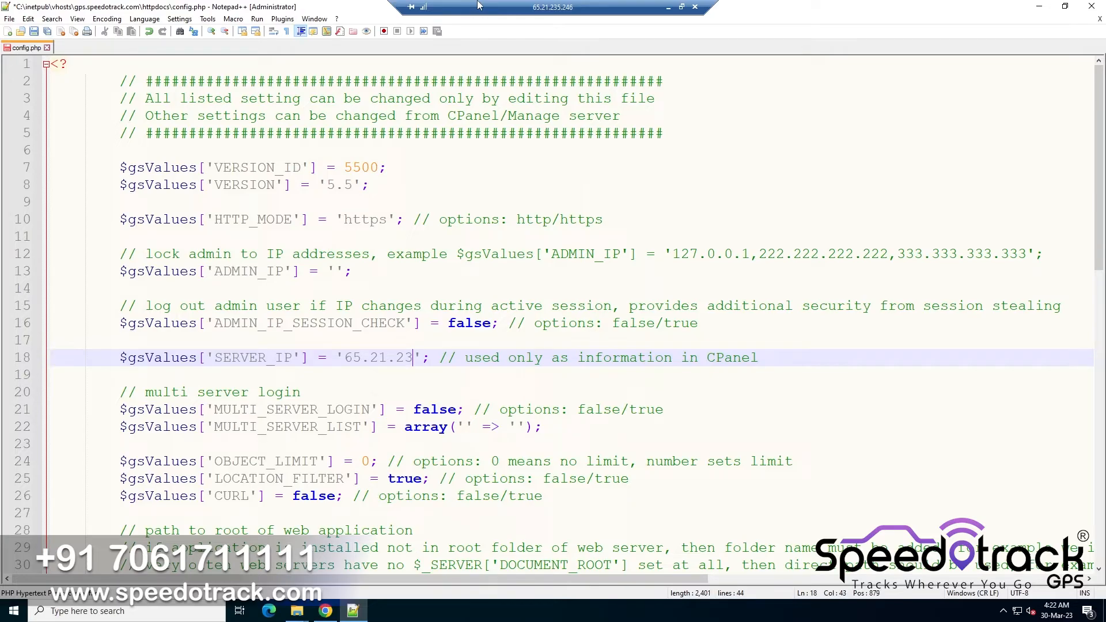
pyautogui.scroll(-6, 571, 317)
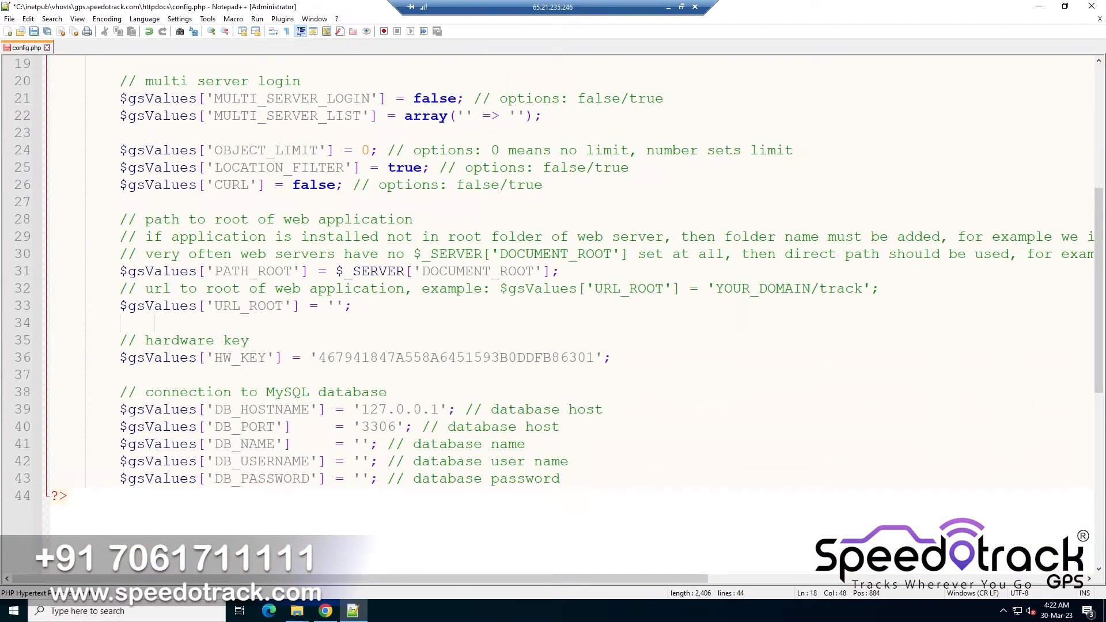
pyautogui.click(335, 306)
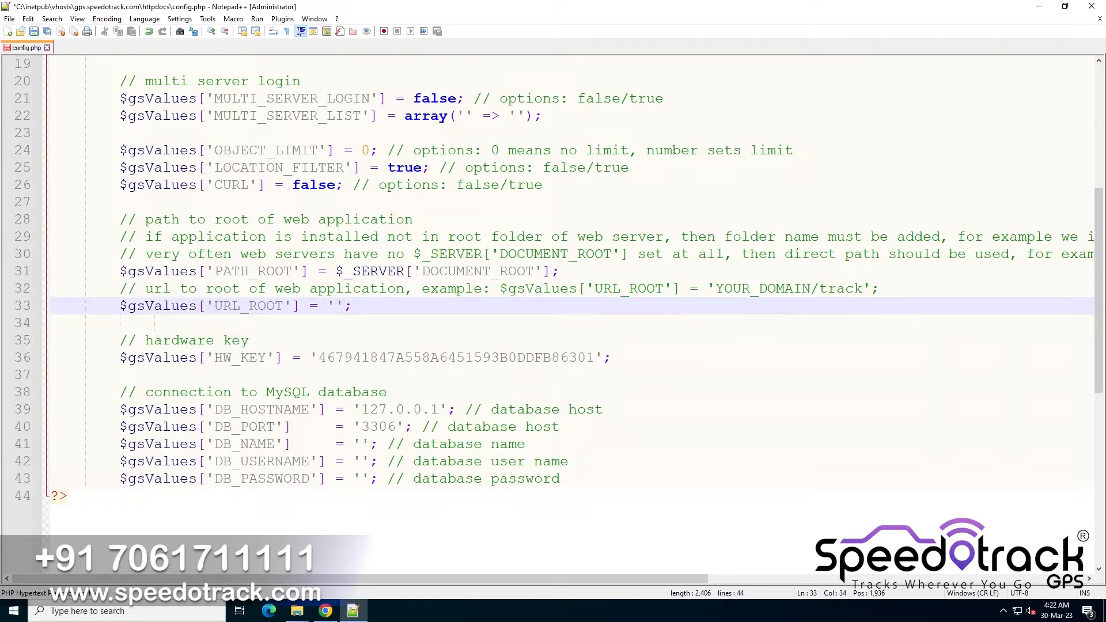
pyautogui.click(326, 610)
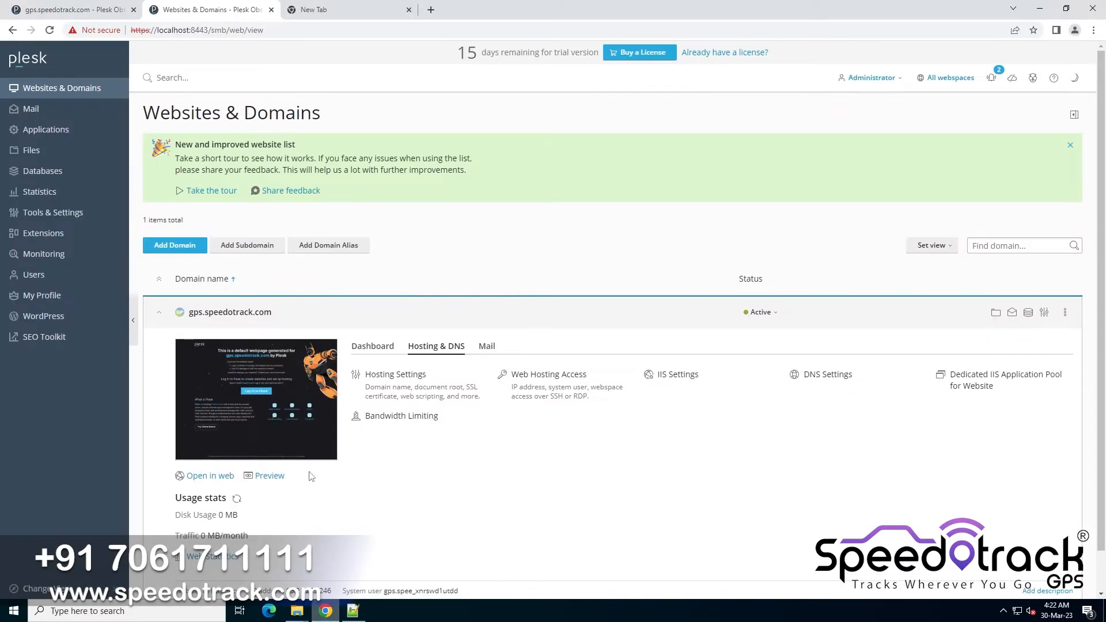
pyautogui.rightClick(229, 476)
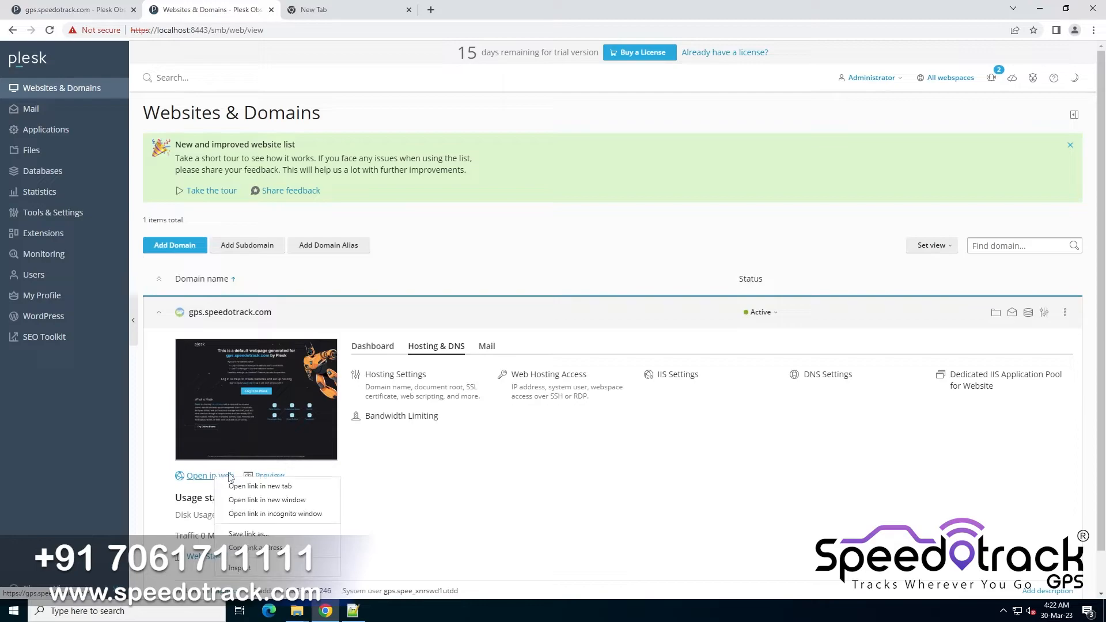
pyautogui.click(253, 548)
pyautogui.click(354, 610)
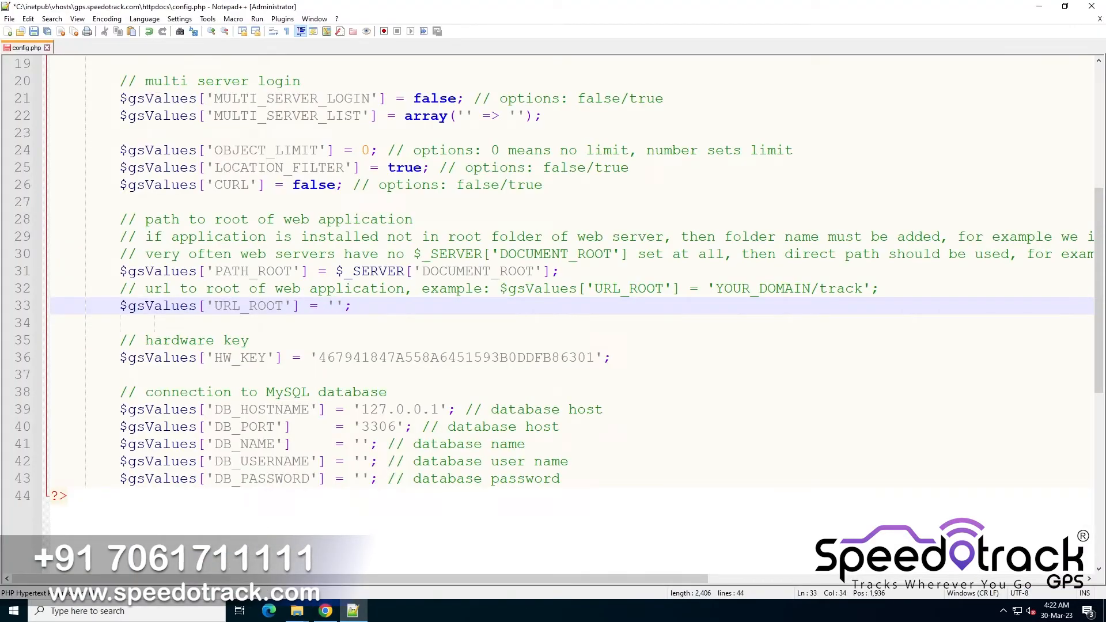
pyautogui.hotkey('ctrl', 'v')
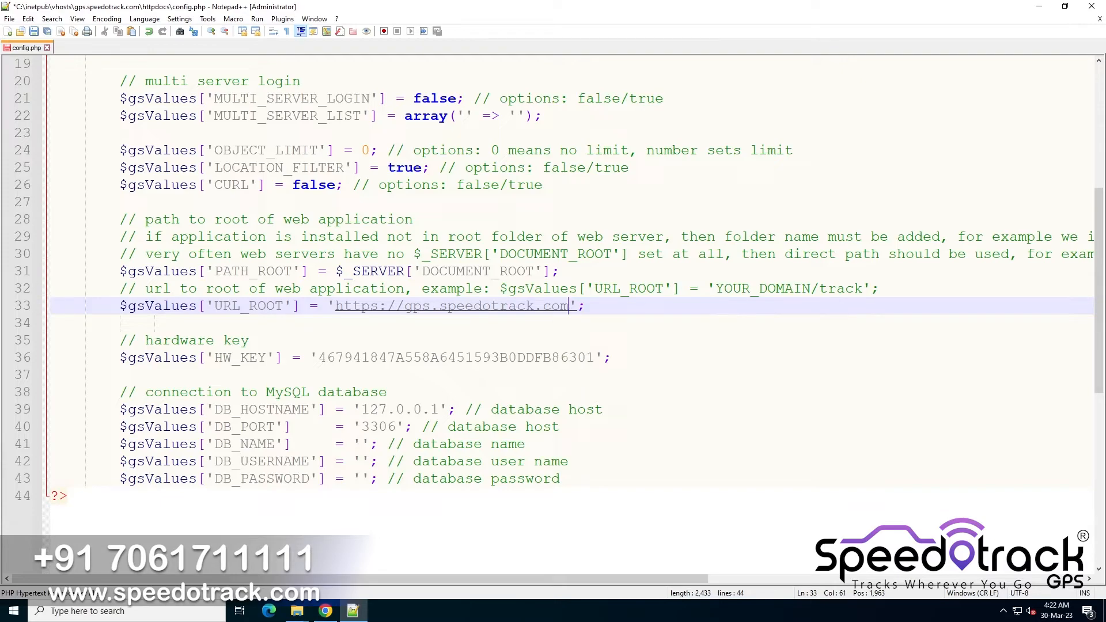
pyautogui.moveTo(336, 306); pyautogui.dragTo(572, 312)
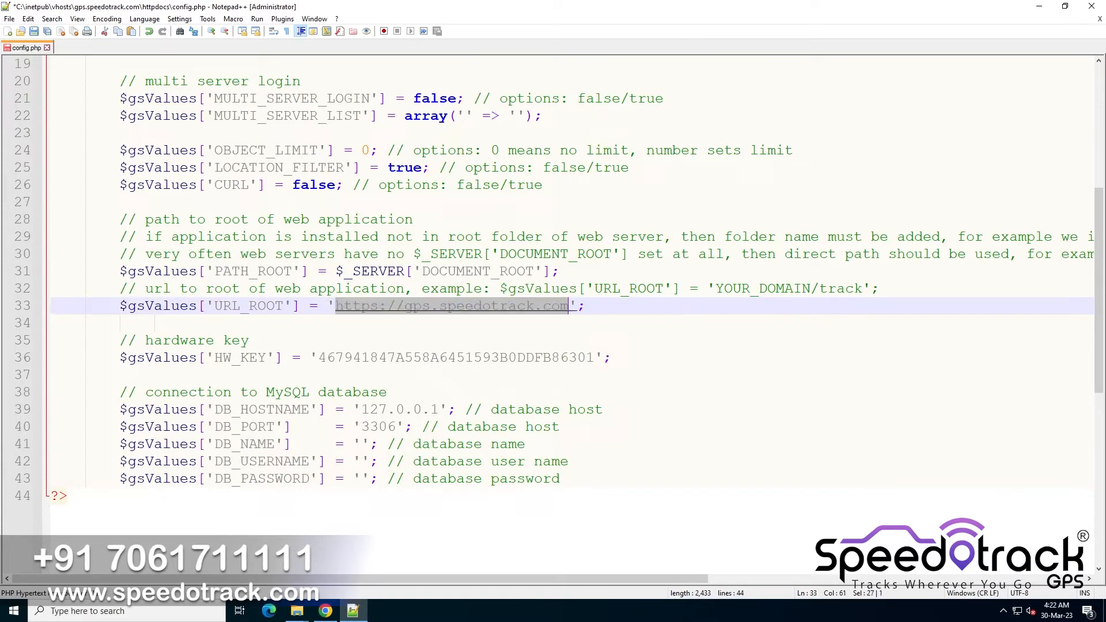
# Open hw.key from D:\GPS Software Latest\gs in the editor and copy the hardware key
pyautogui.moveTo(319, 359); pyautogui.dragTo(595, 362)
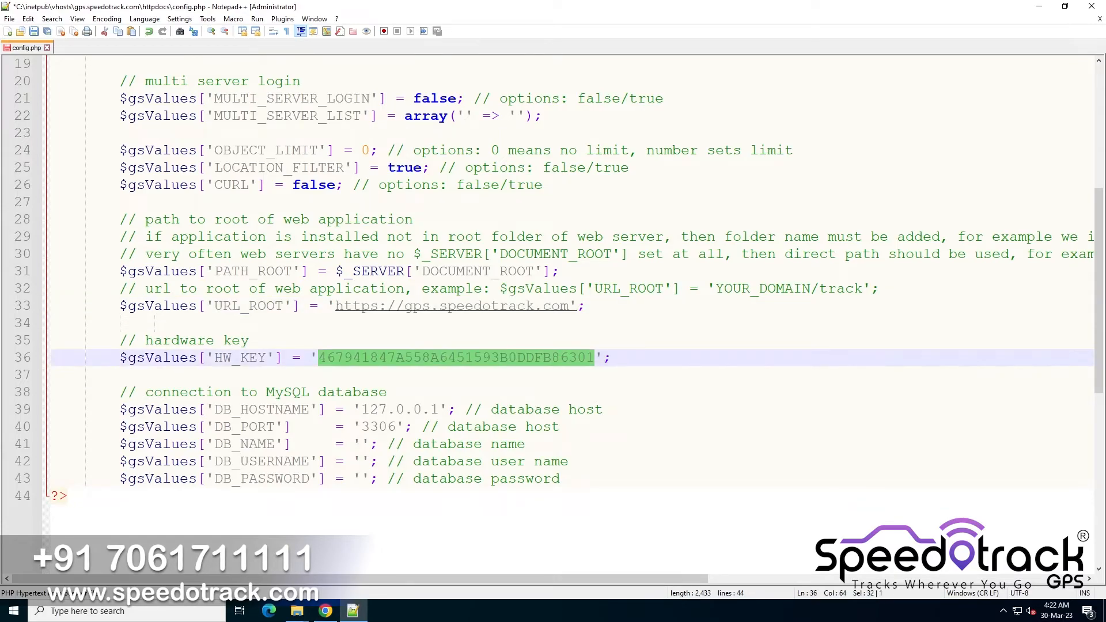
pyautogui.click(296, 612)
pyautogui.click(277, 570)
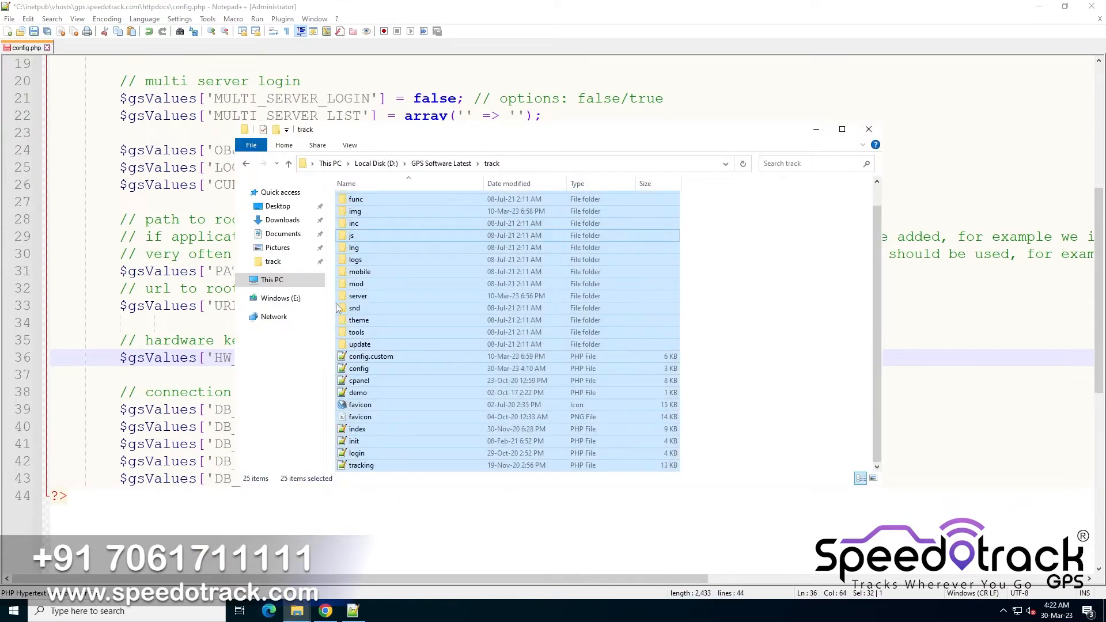
pyautogui.click(438, 166)
pyautogui.doubleClick(358, 200)
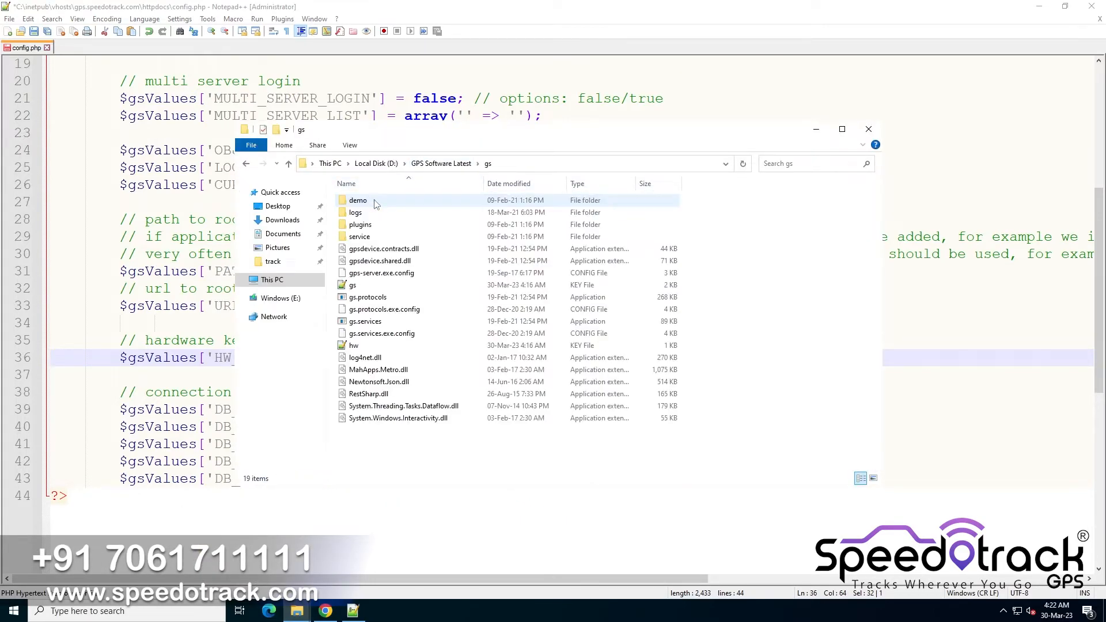
pyautogui.doubleClick(354, 346)
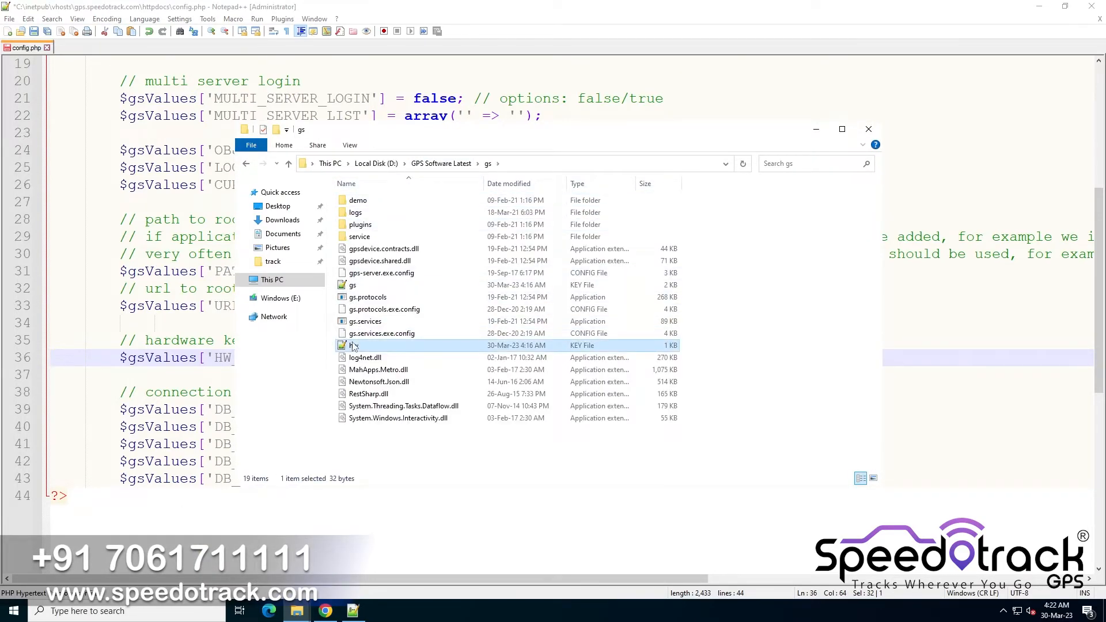
pyautogui.hotkey('ctrl', 'a')
pyautogui.hotkey('ctrl', 'c')
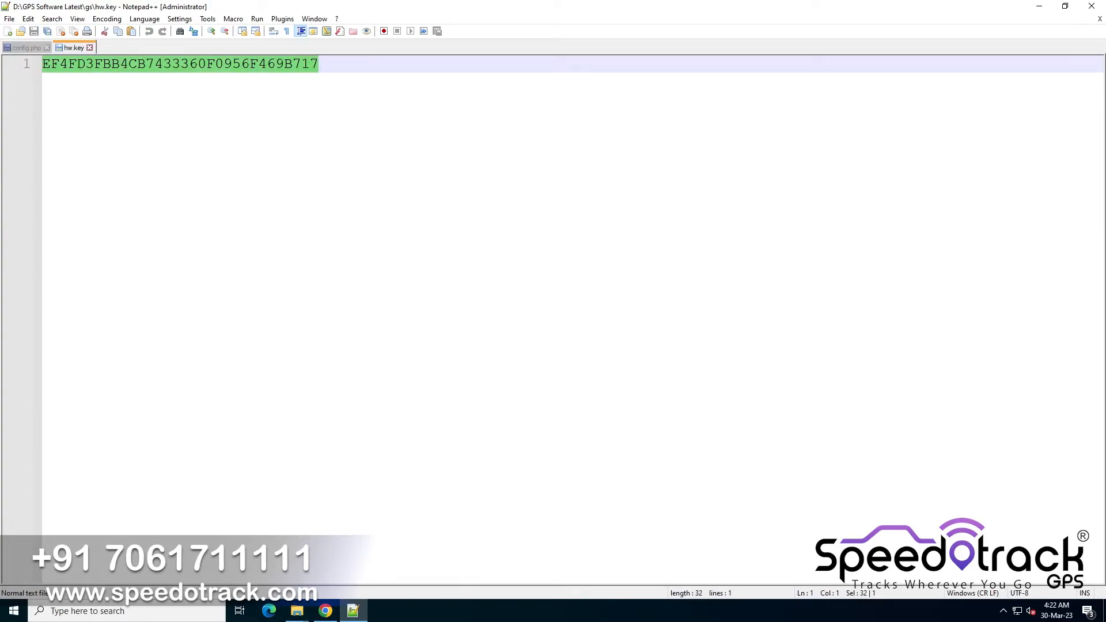
# Replace the HW_KEY value in config.php with the copied hardware key and save the file
pyautogui.click(325, 611)
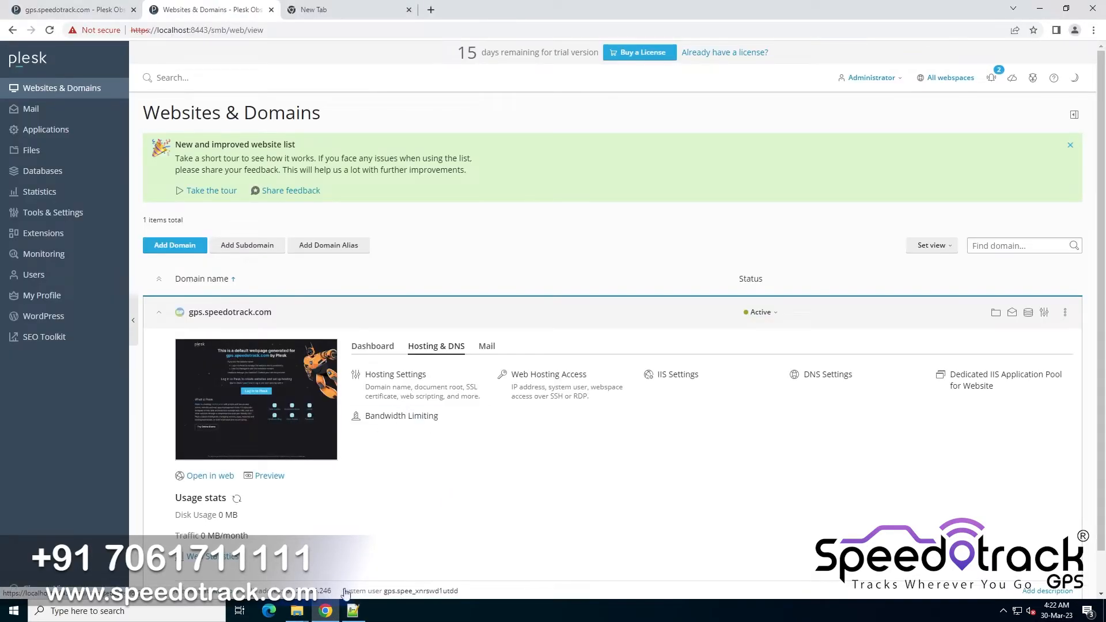
pyautogui.click(354, 611)
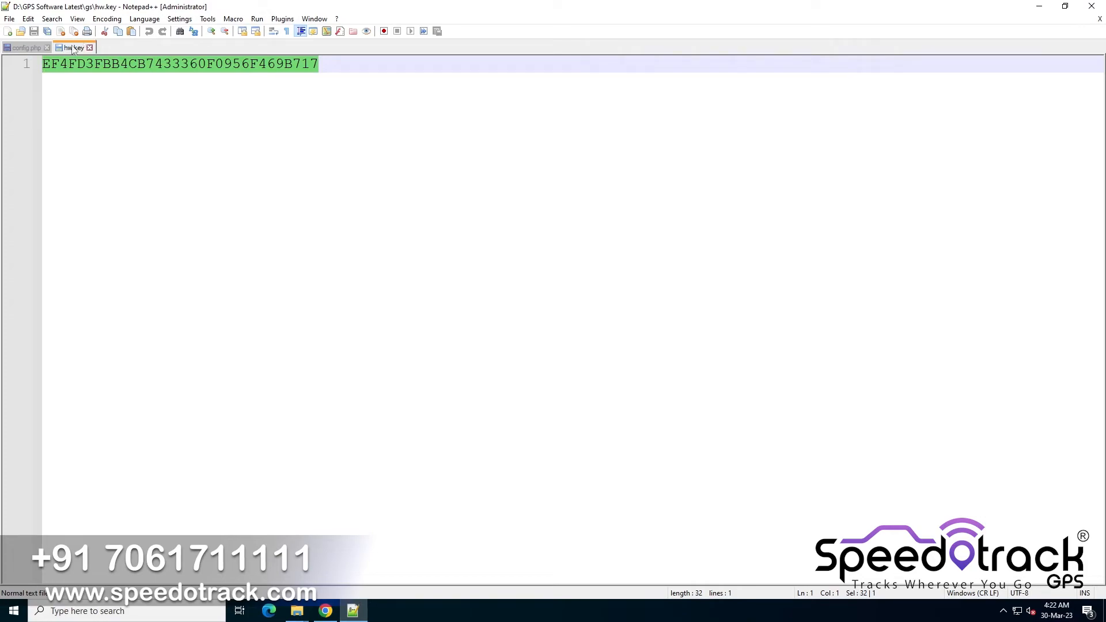
pyautogui.click(21, 47)
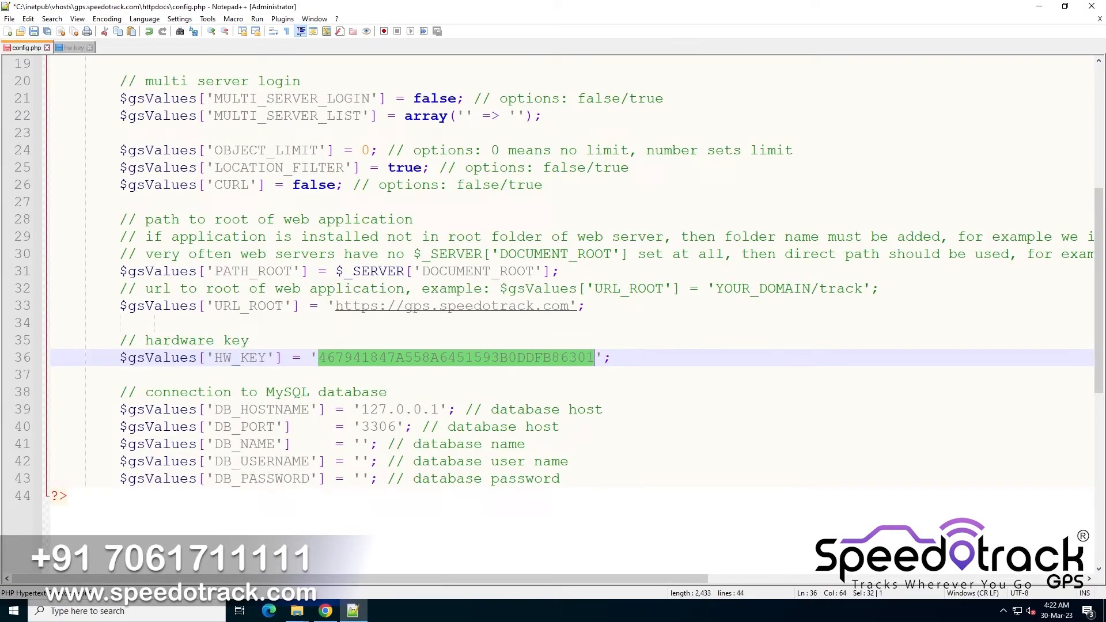
pyautogui.press('Delete')
pyautogui.hotkey('ctrl', 'v')
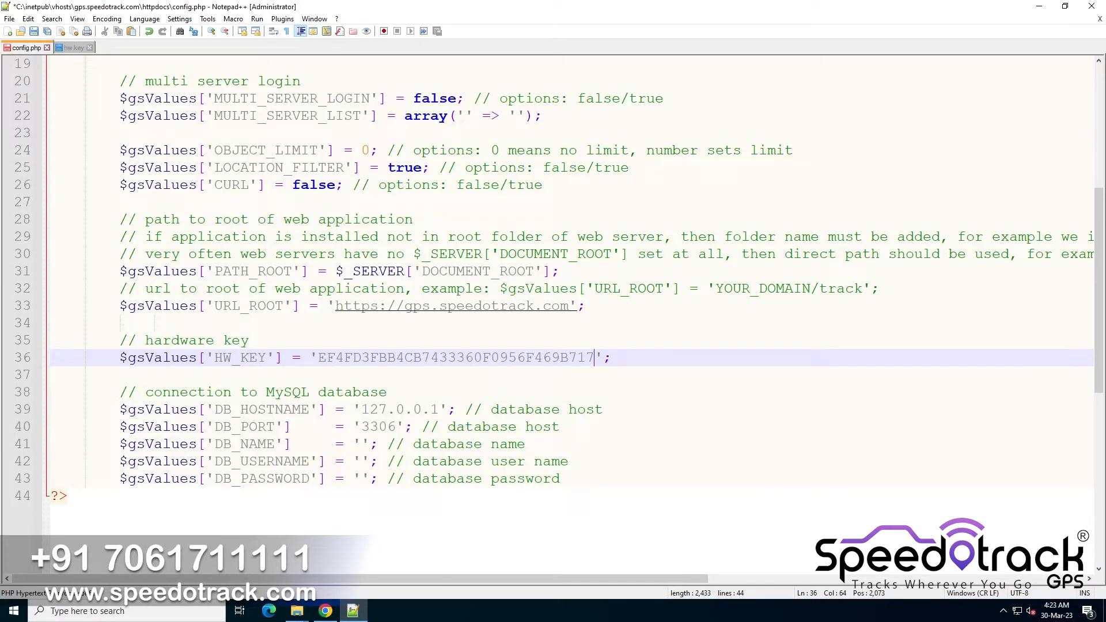
pyautogui.hotkey('ctrl', 's')
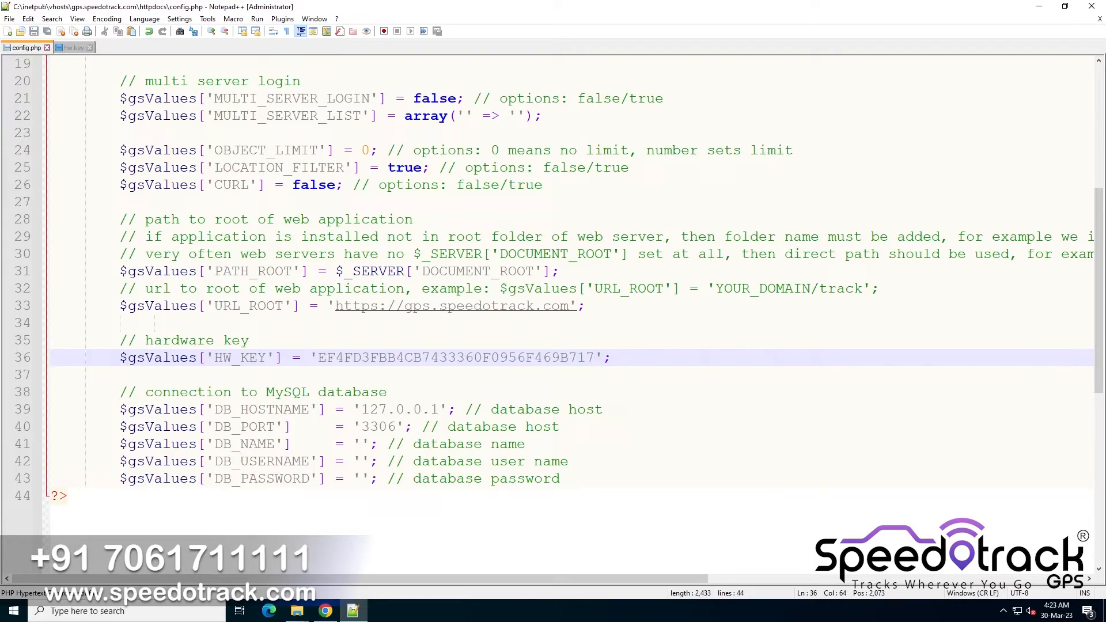
# Set DB_NAME to gs_db and DB_USERNAME to gs_user in config.php
pyautogui.click(362, 444)
pyautogui.write('gs')
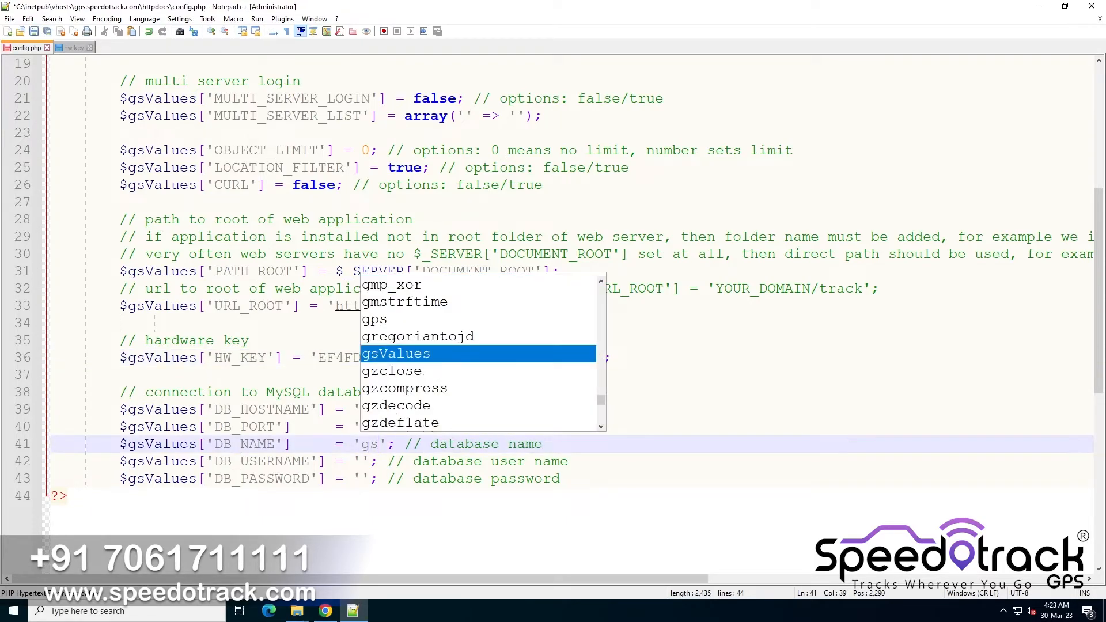
pyautogui.write('_db')
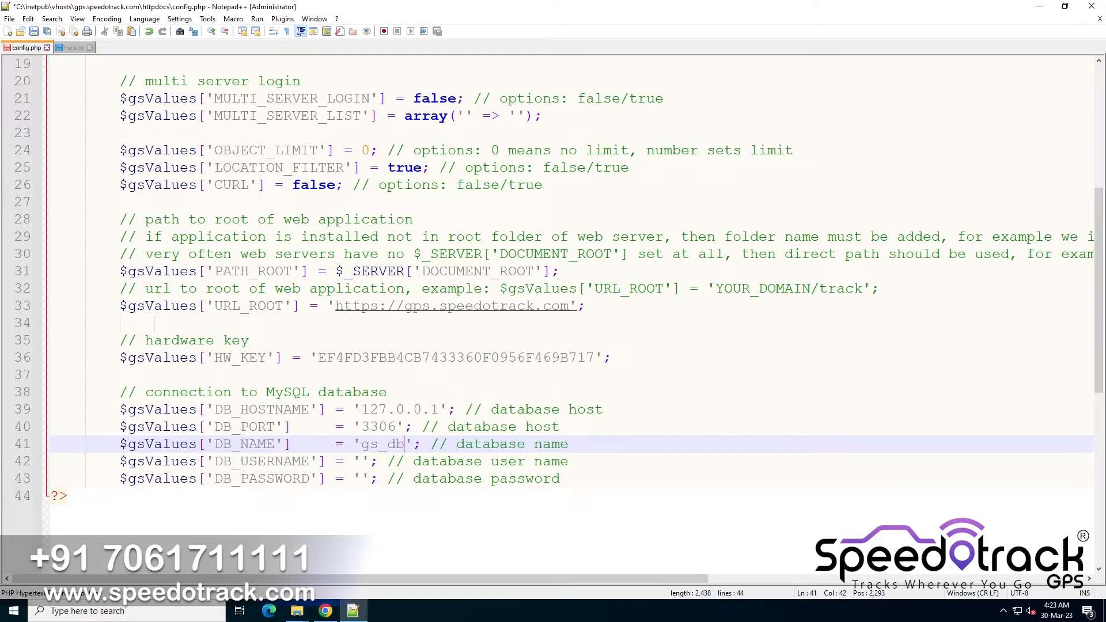
pyautogui.click(362, 462)
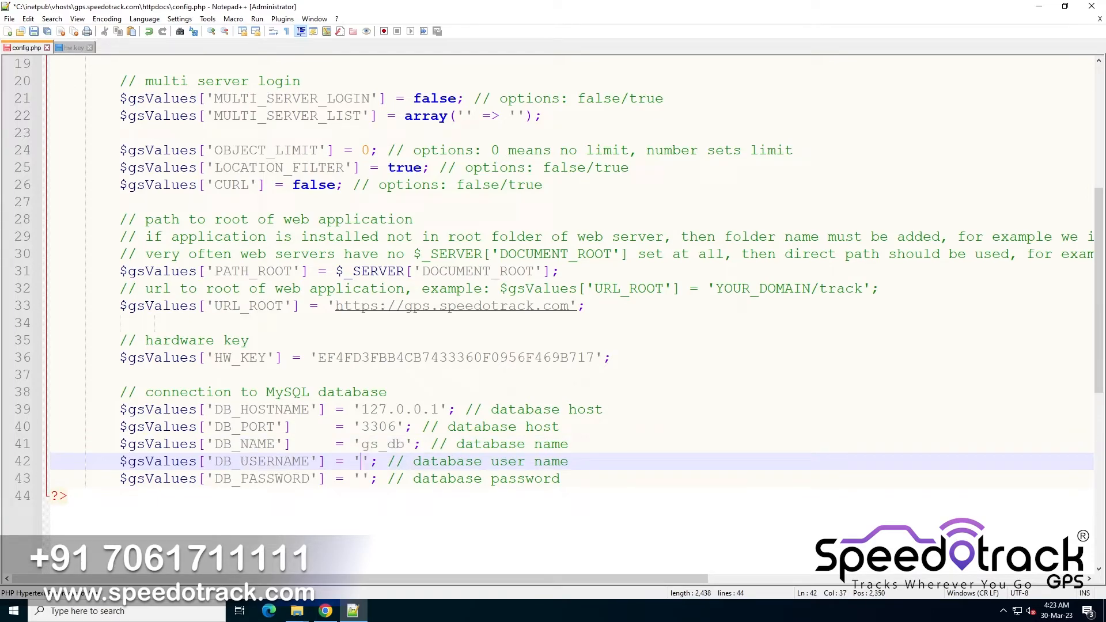
pyautogui.write('g')
pyautogui.press('BackSpace')
pyautogui.write('gs')
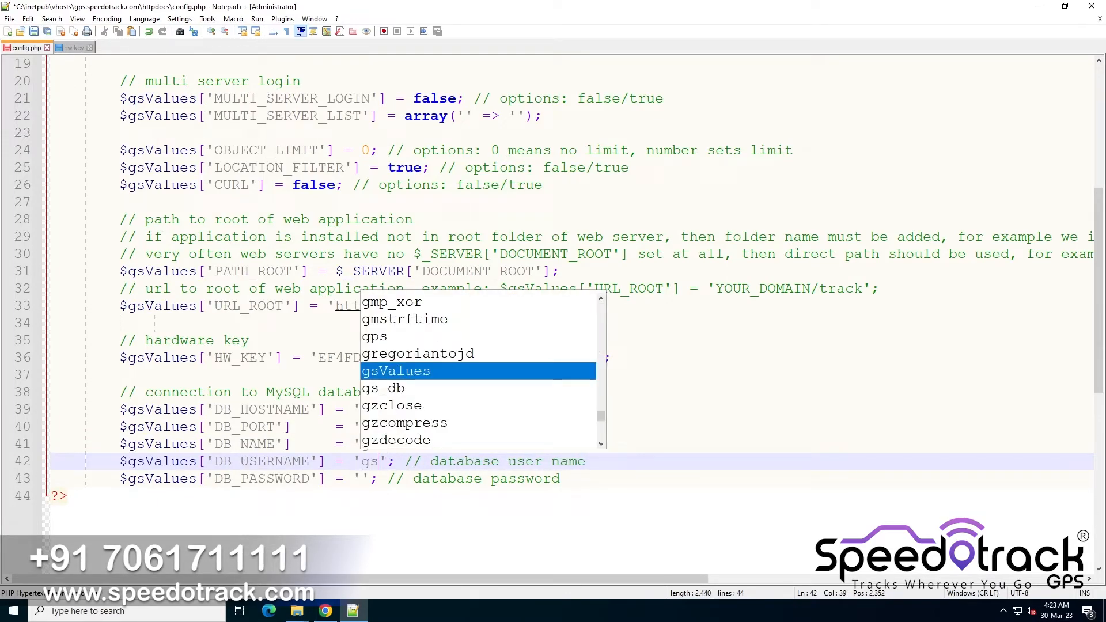
pyautogui.write('_user')
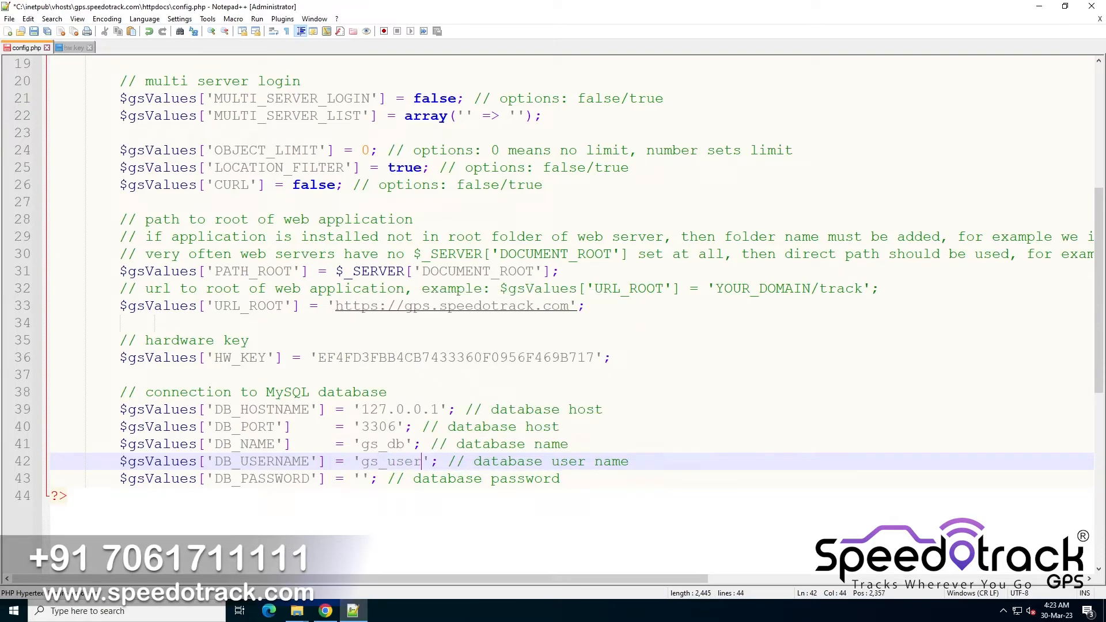
# Copy the database password kept in the browser's address bar, paste it as DB_PASSWORD, and save config.php
pyautogui.click(361, 479)
pyautogui.click(324, 611)
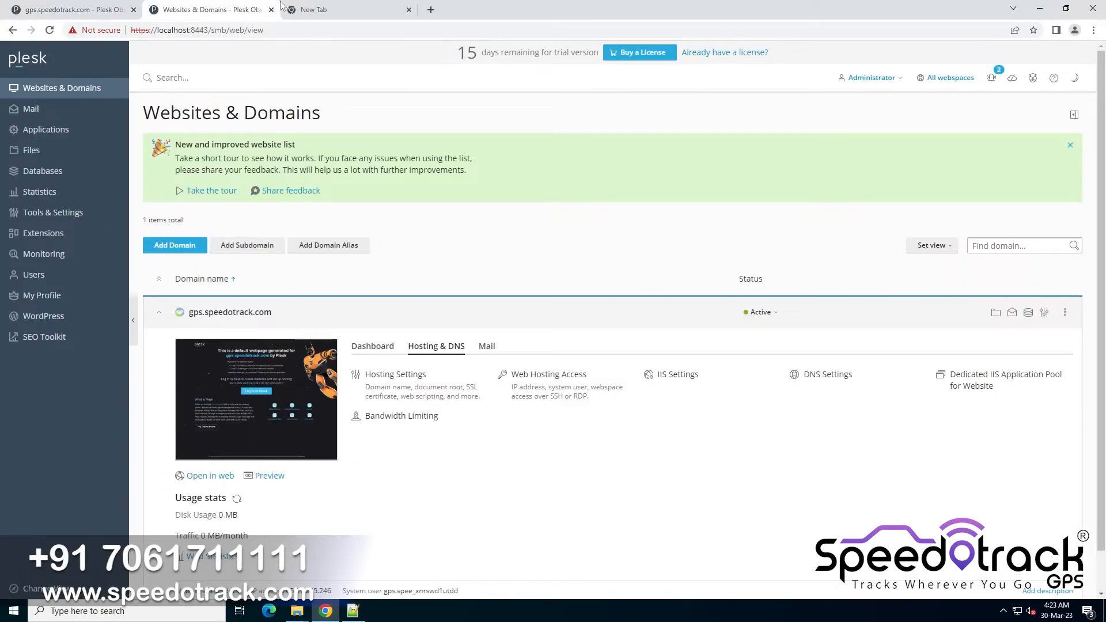
pyautogui.click(302, 5)
pyautogui.hotkey('ctrl', 'a')
pyautogui.hotkey('ctrl', 'c')
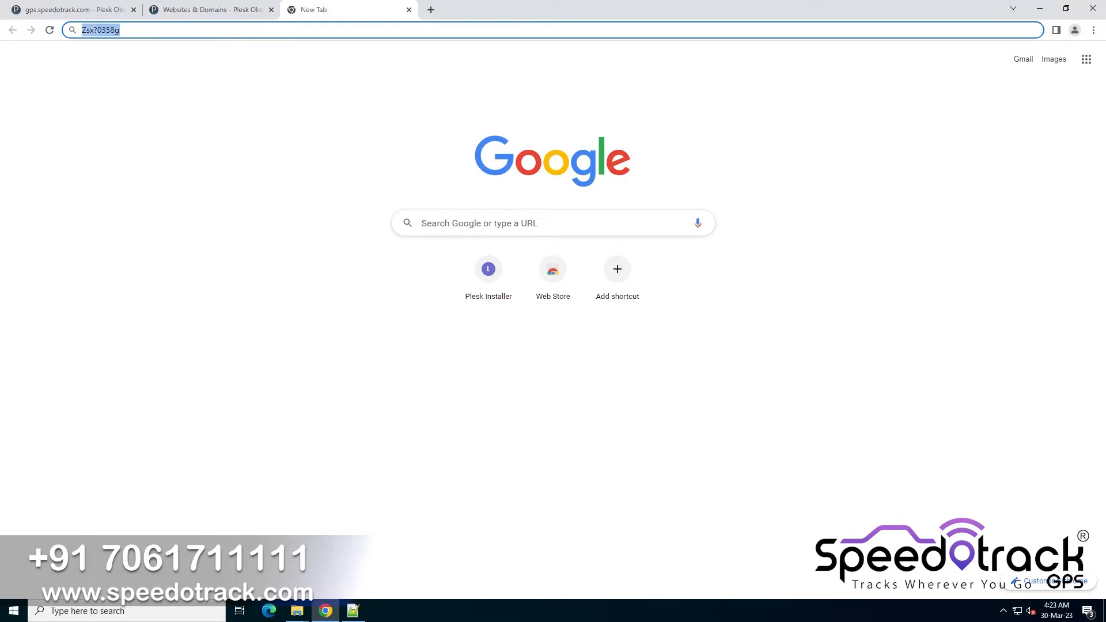
pyautogui.click(363, 614)
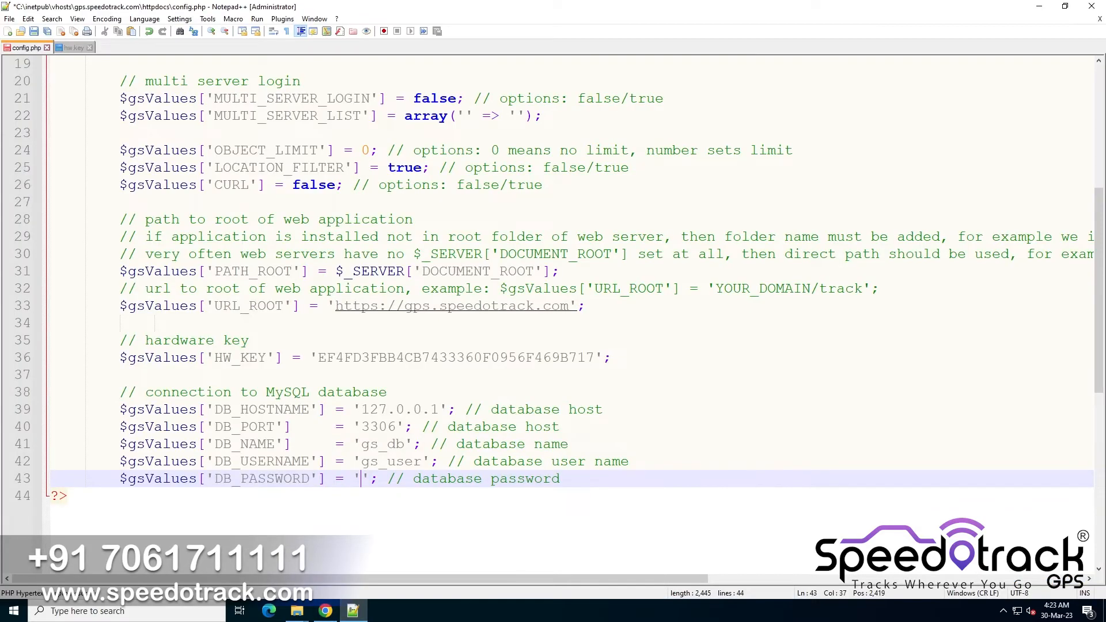
pyautogui.hotkey('ctrl', 'v')
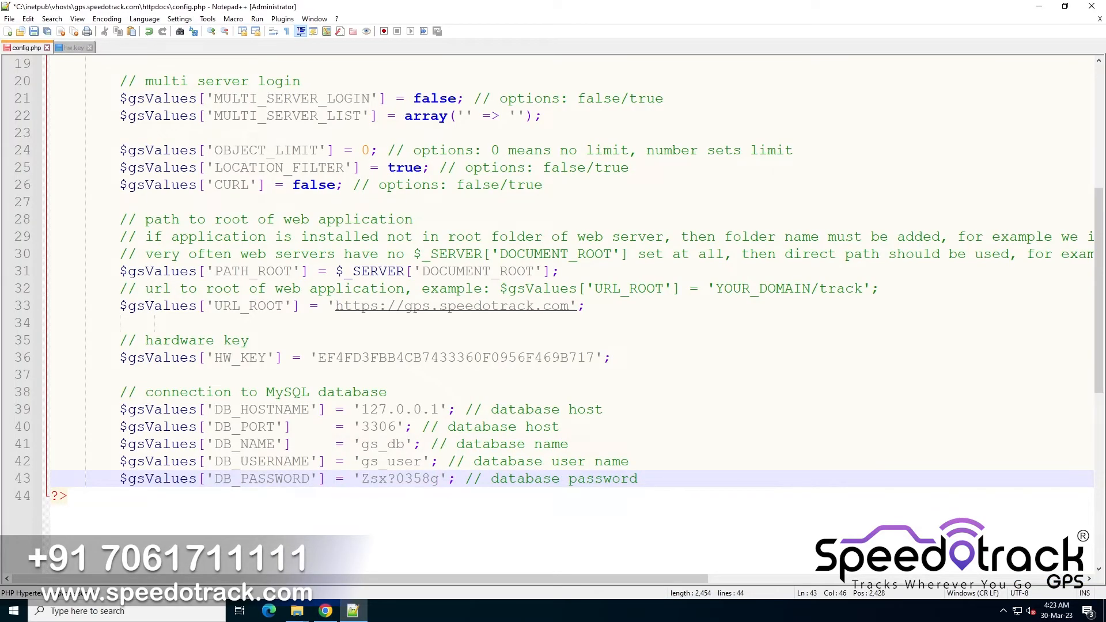
pyautogui.hotkey('ctrl', 's')
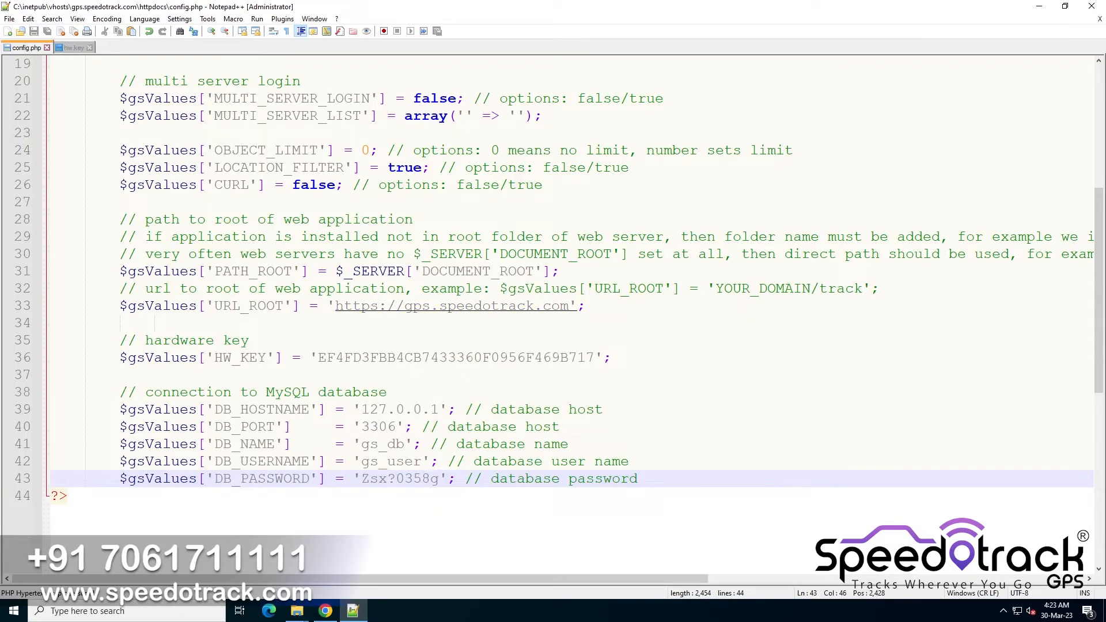
# Close config.php and hw.key and exit Notepad++
pyautogui.scroll(6, 326, 255)
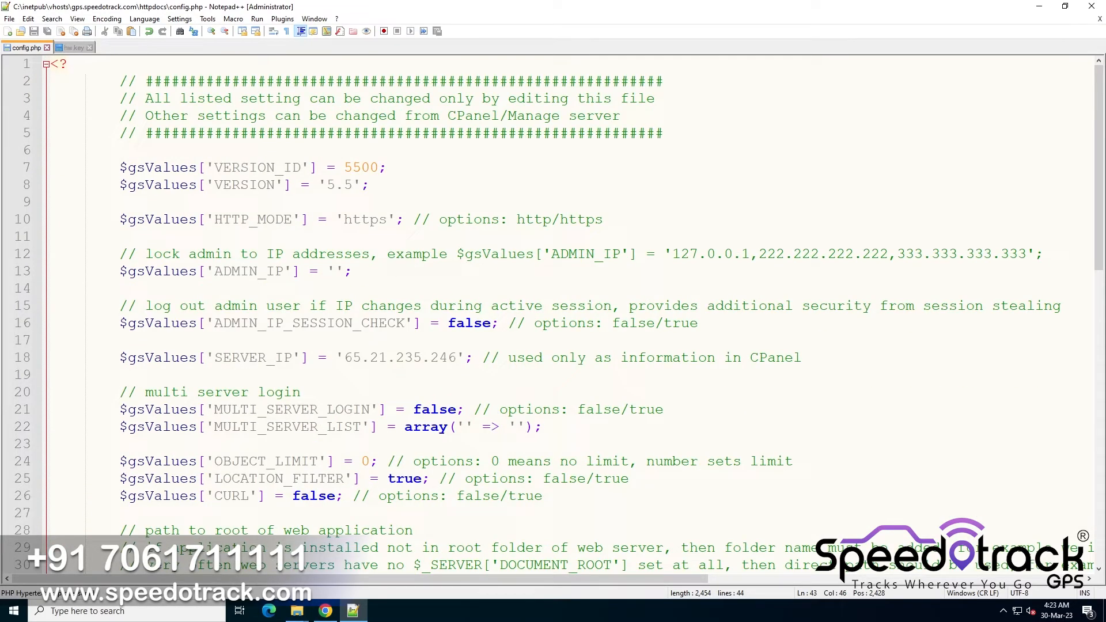
pyautogui.click(46, 48)
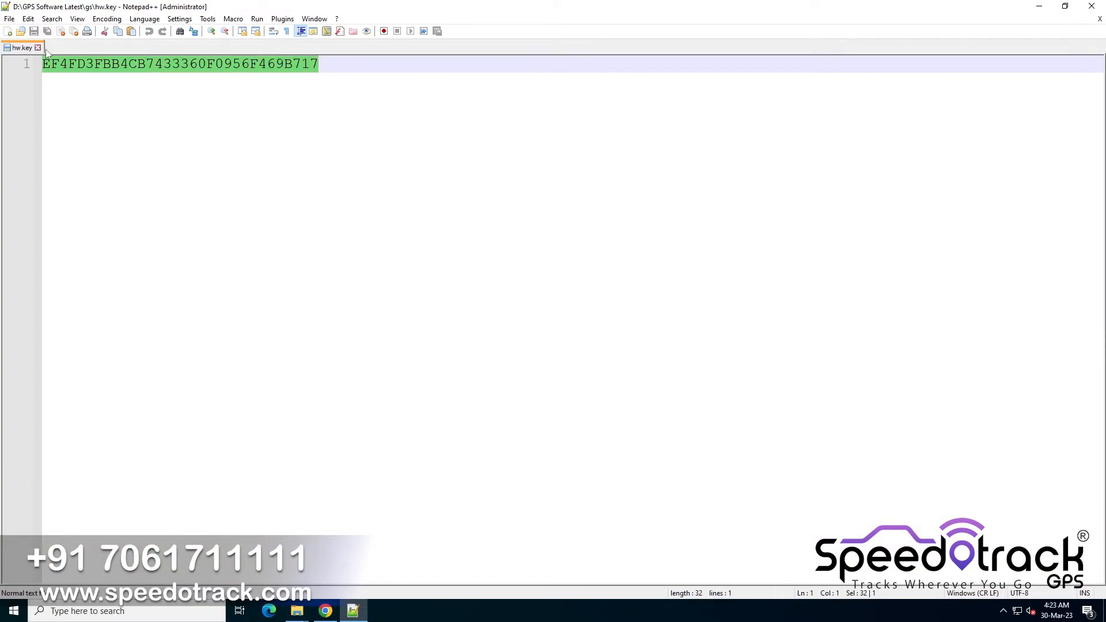
pyautogui.click(37, 48)
pyautogui.click(1092, 5)
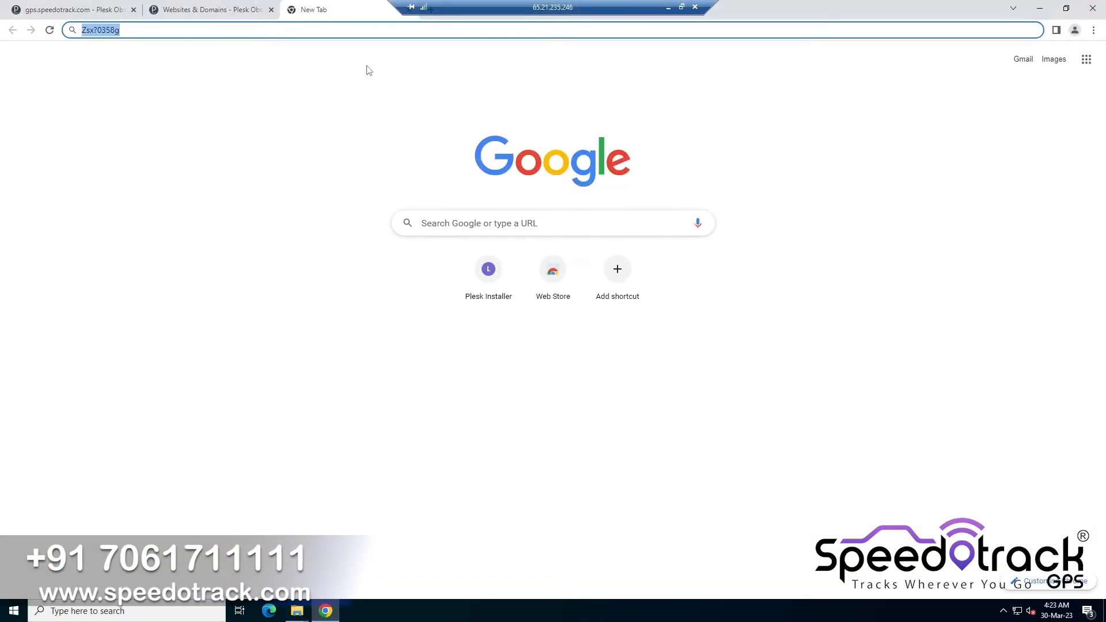
# Close the New Tab and the Websites & Domains browser tabs
pyautogui.click(409, 10)
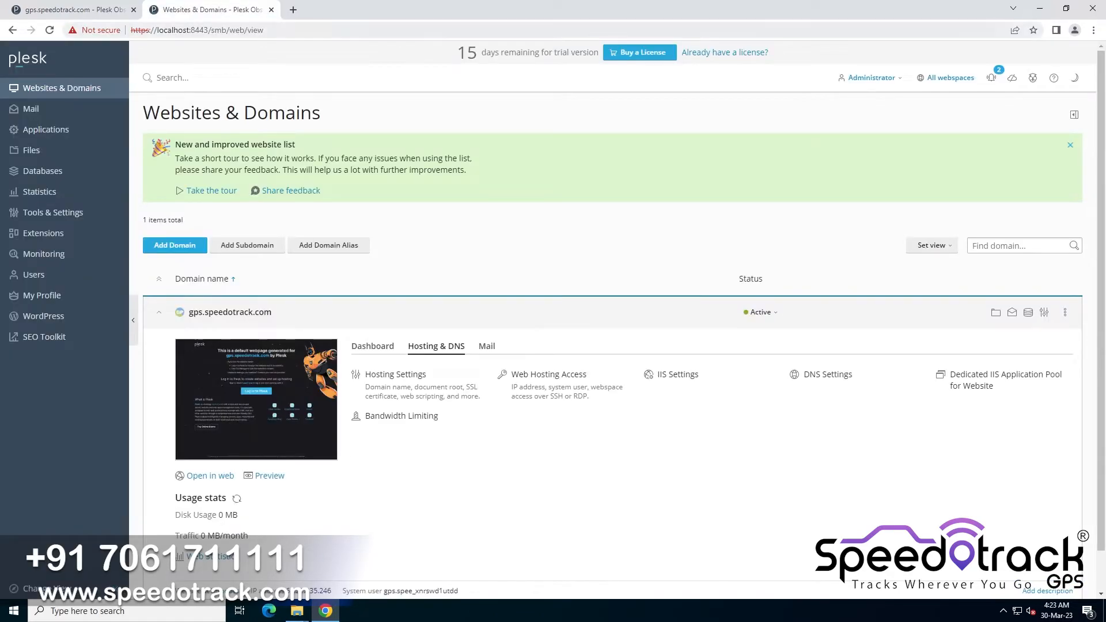
pyautogui.click(272, 9)
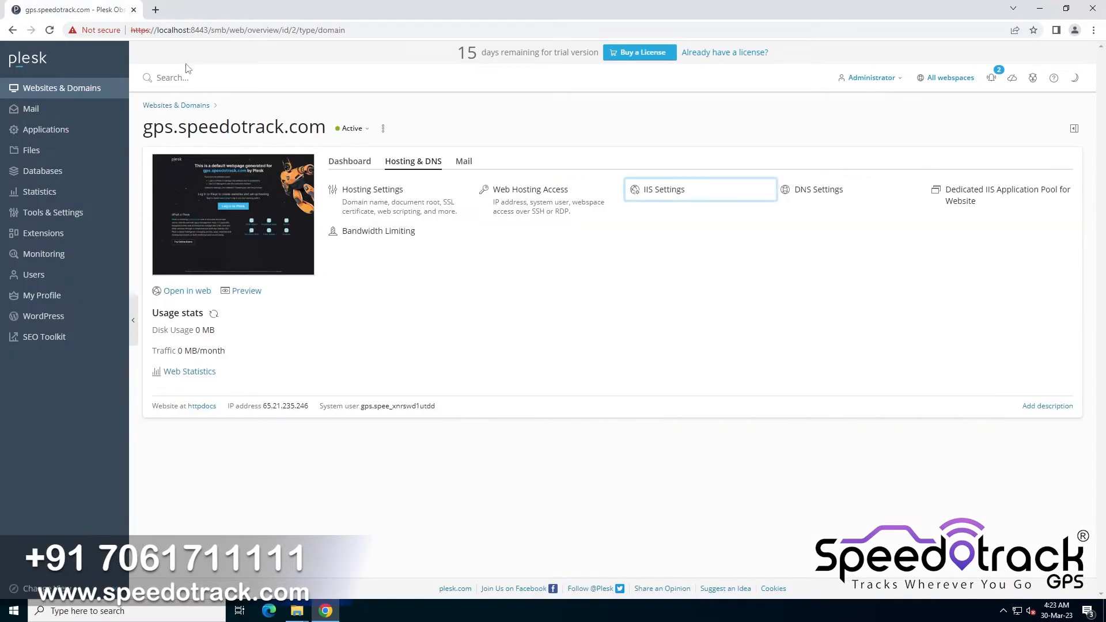
# Copy the gs folder from D:\GPS Software Latest and paste it into the root of Local Disk C:
pyautogui.click(94, 91)
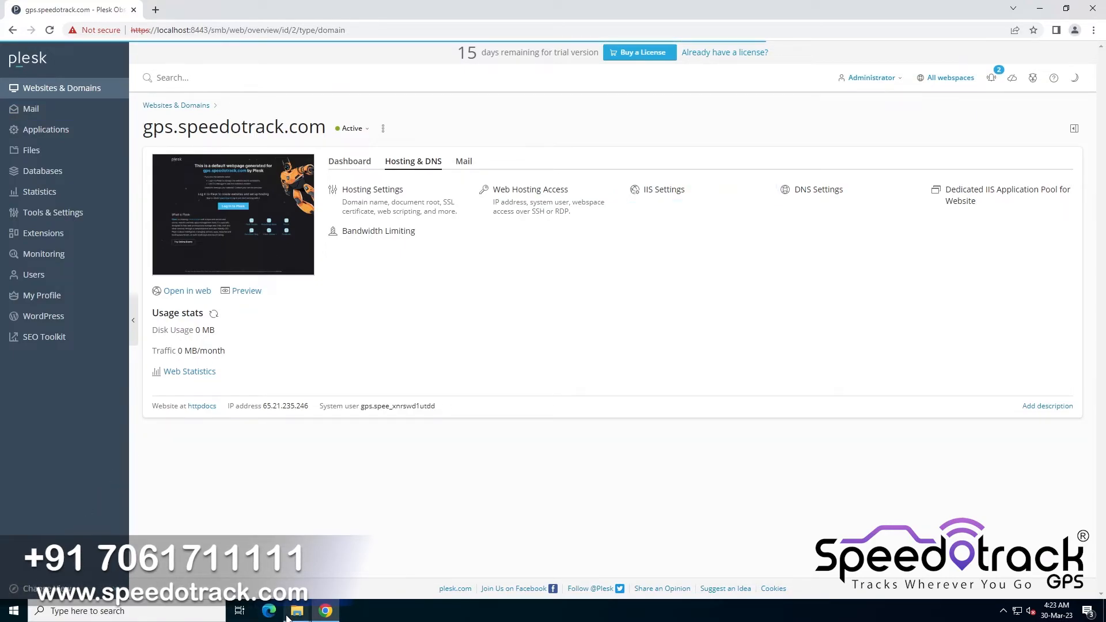
pyautogui.moveTo(288, 618)
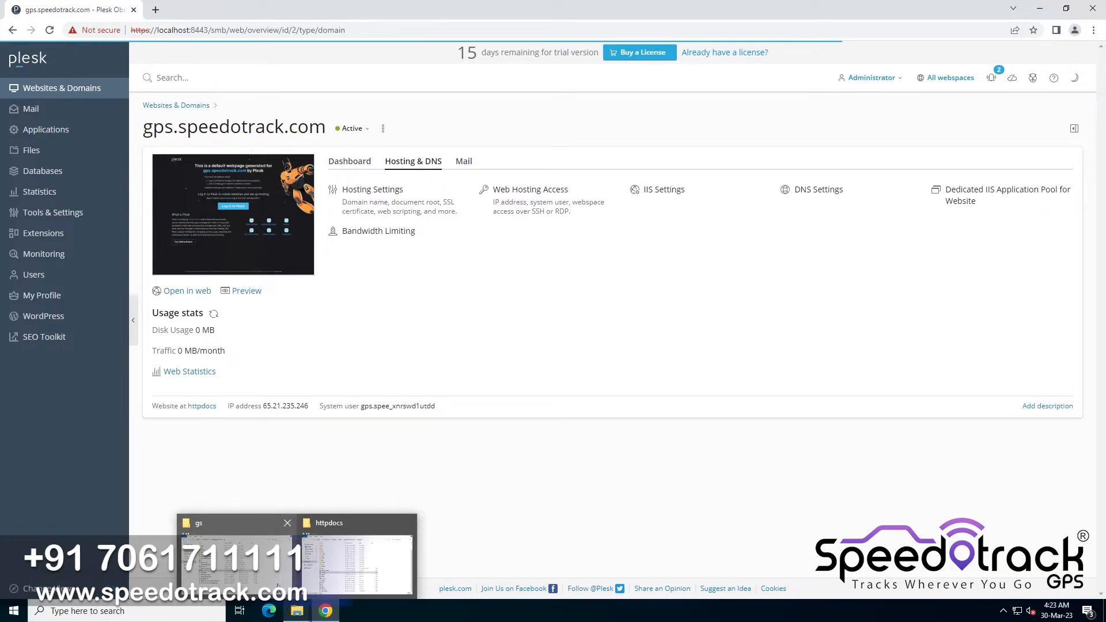
pyautogui.click(236, 553)
pyautogui.click(441, 163)
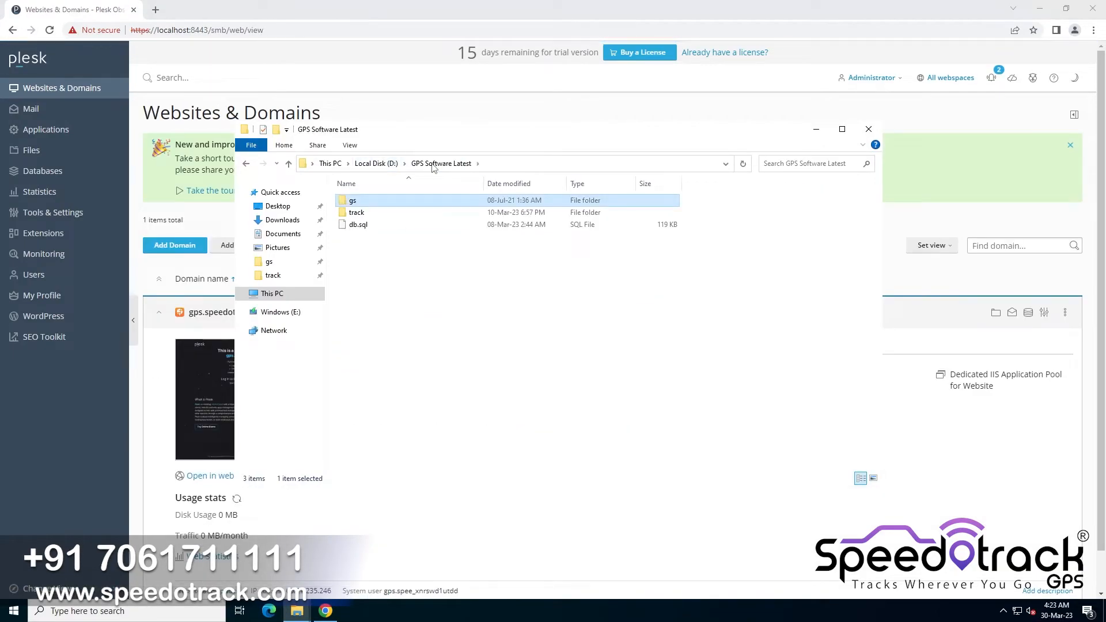
pyautogui.rightClick(376, 206)
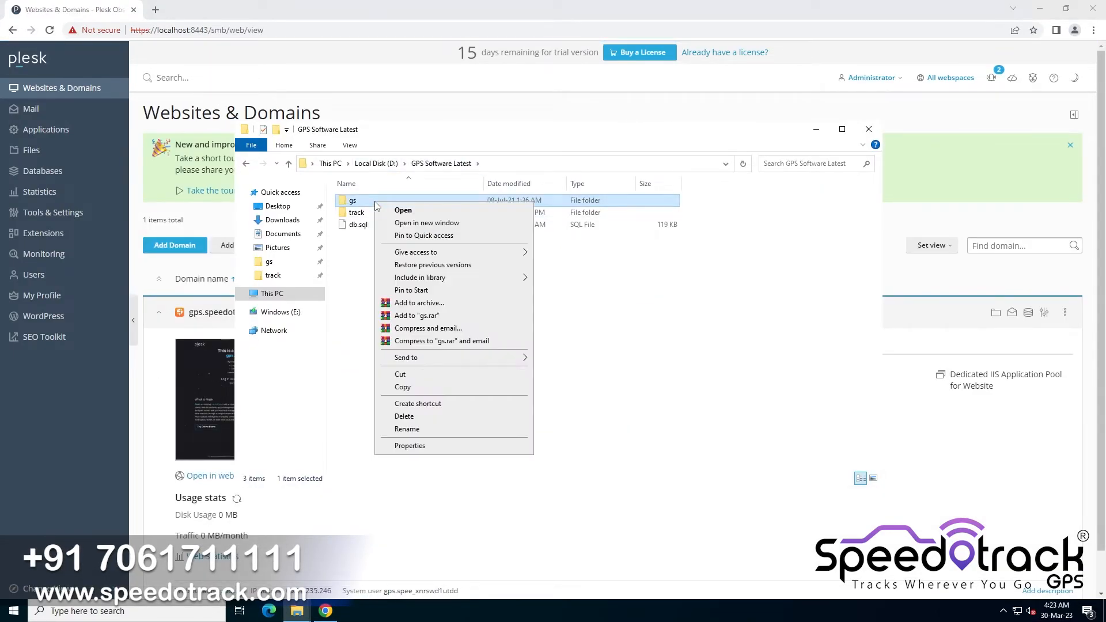
pyautogui.click(429, 392)
pyautogui.click(282, 293)
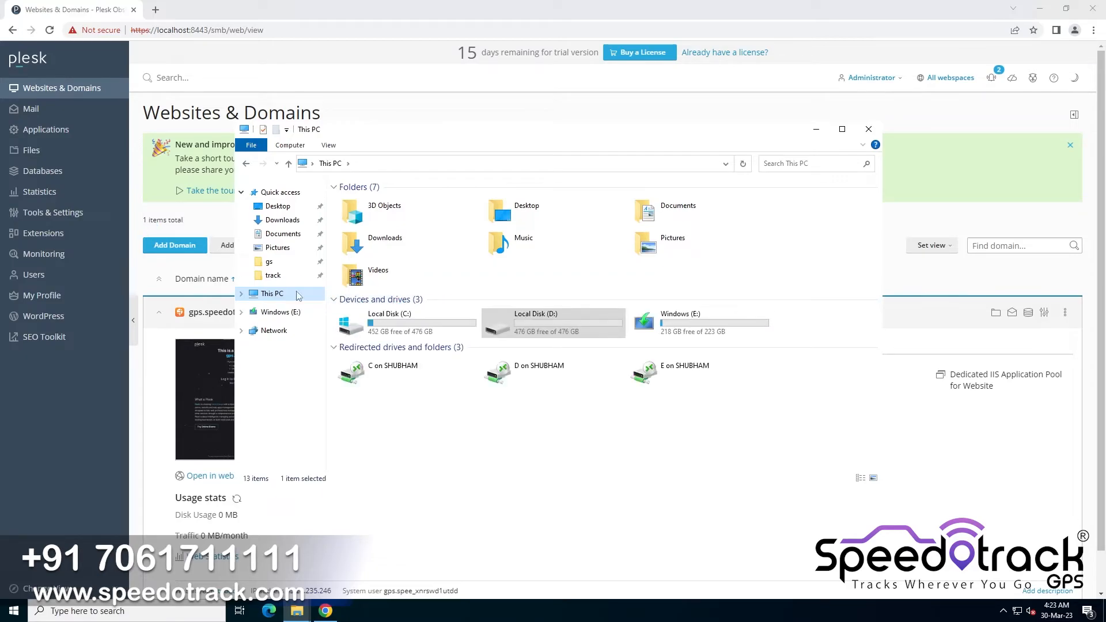
pyautogui.doubleClick(392, 320)
pyautogui.rightClick(407, 339)
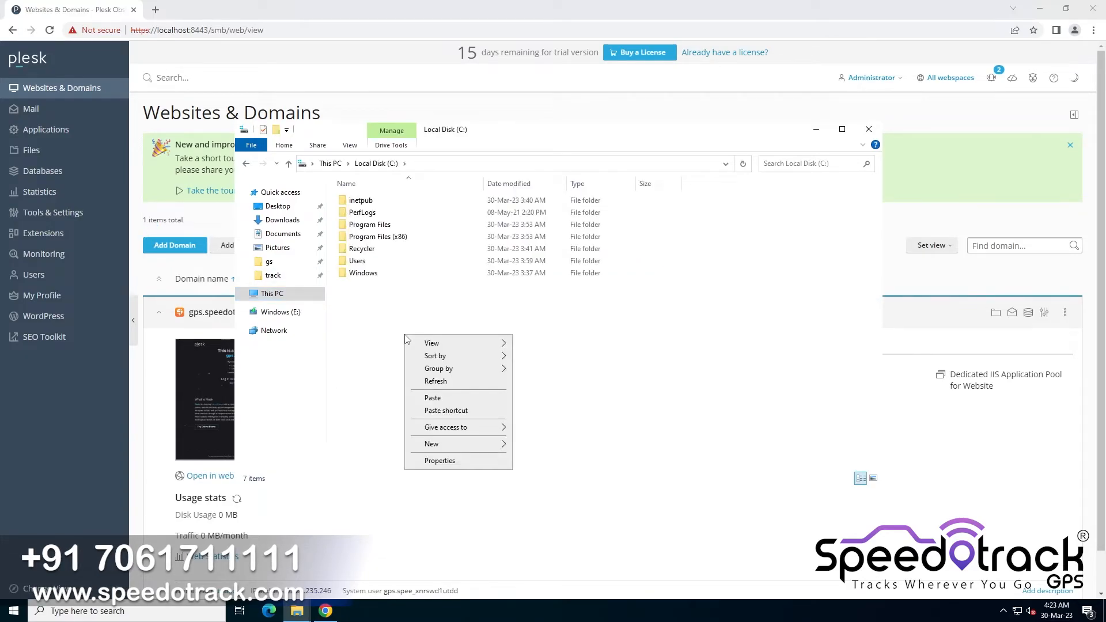
pyautogui.click(455, 398)
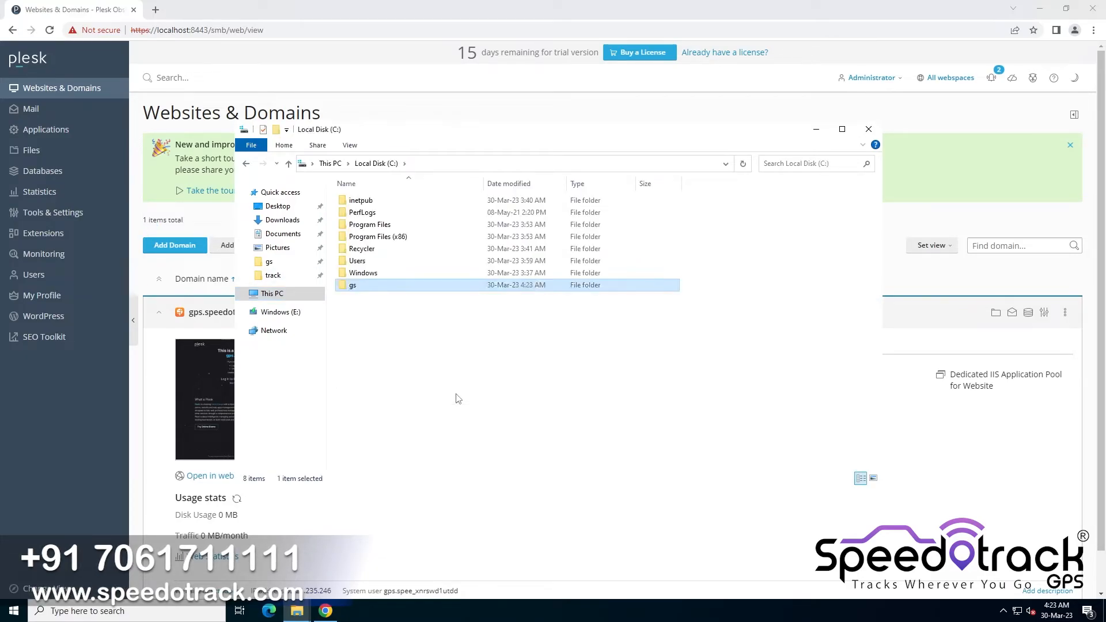
# Import the db.sql dump from D:\GPS Software Latest into the gs_db database
pyautogui.click(63, 171)
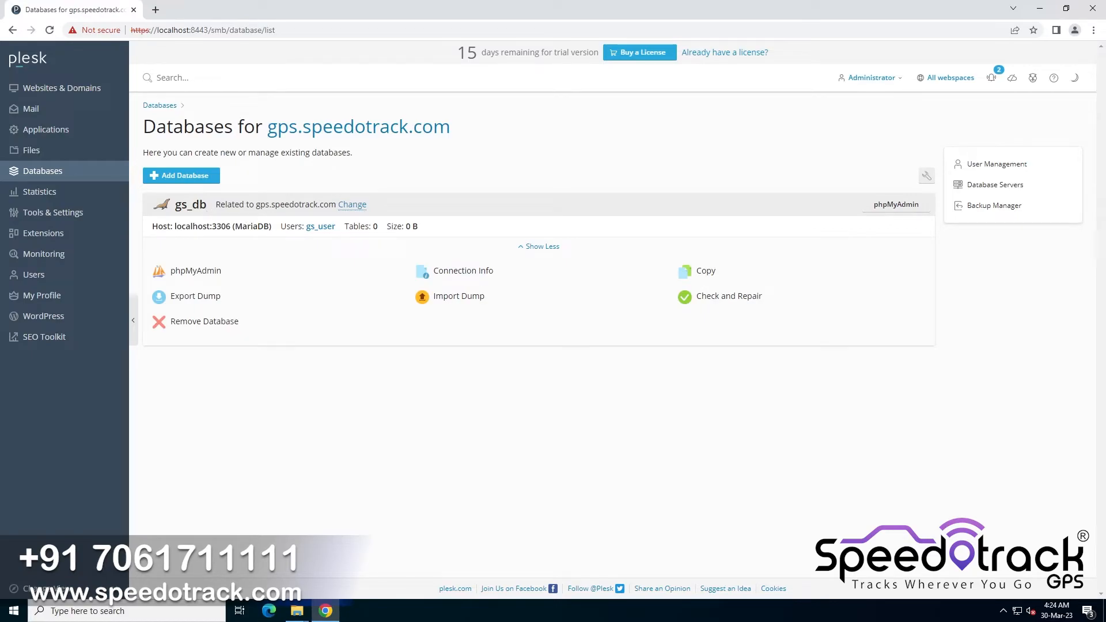
pyautogui.click(452, 300)
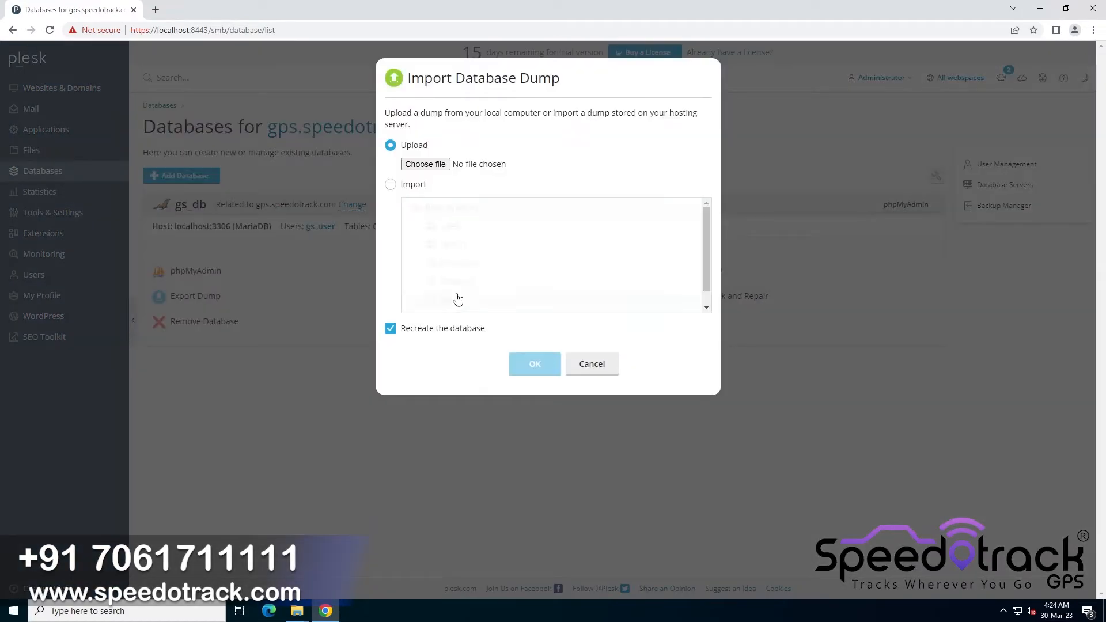
pyautogui.click(426, 165)
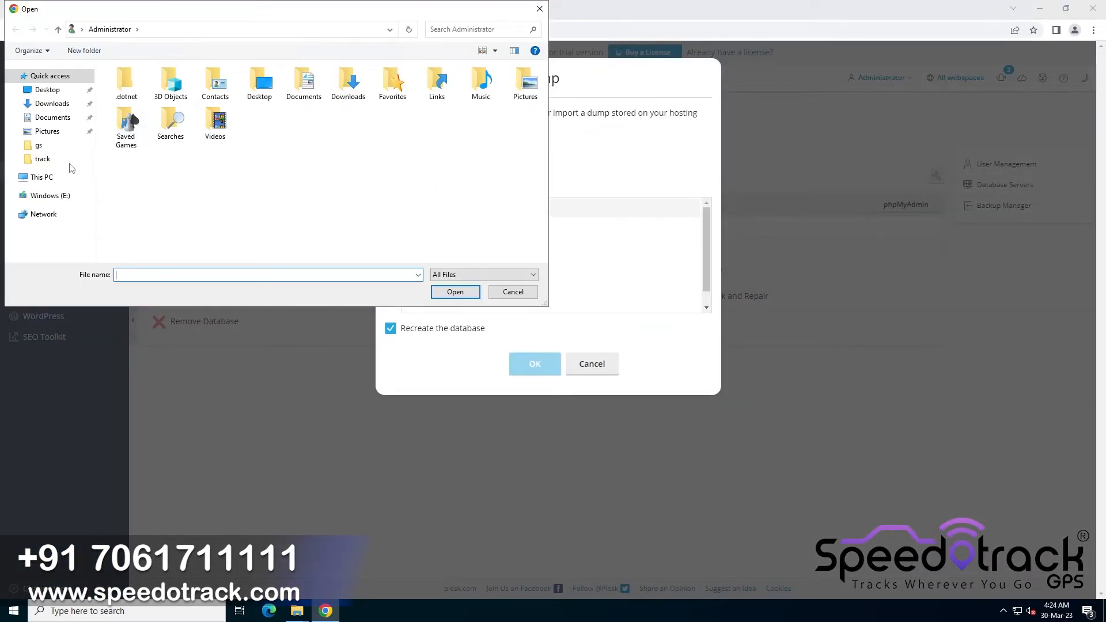
pyautogui.click(48, 181)
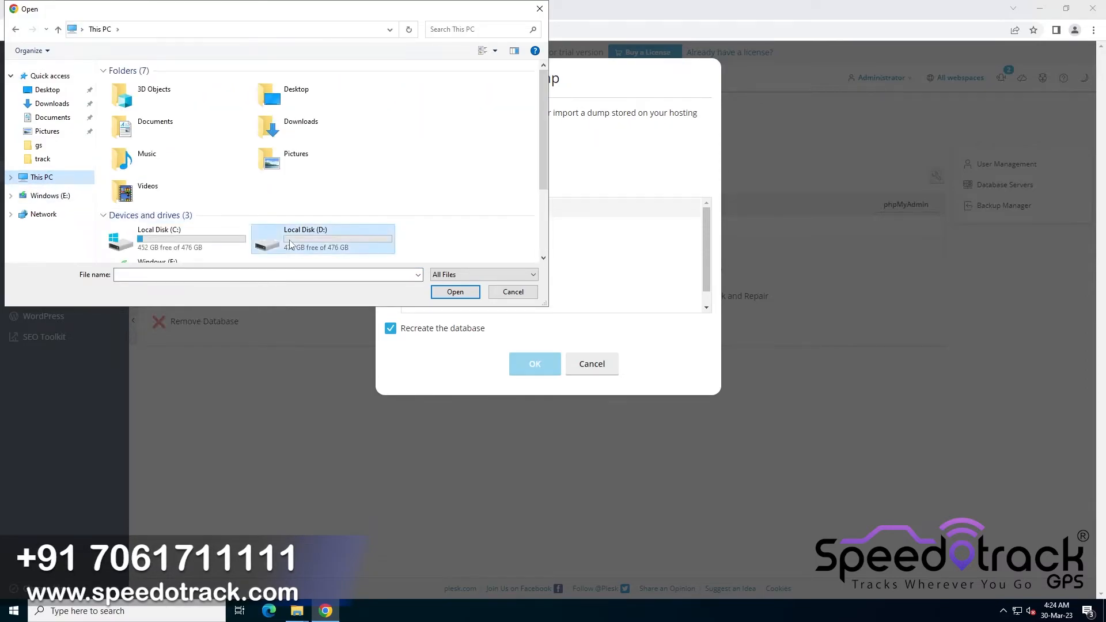
pyautogui.doubleClick(272, 219)
pyautogui.doubleClick(150, 85)
pyautogui.click(135, 108)
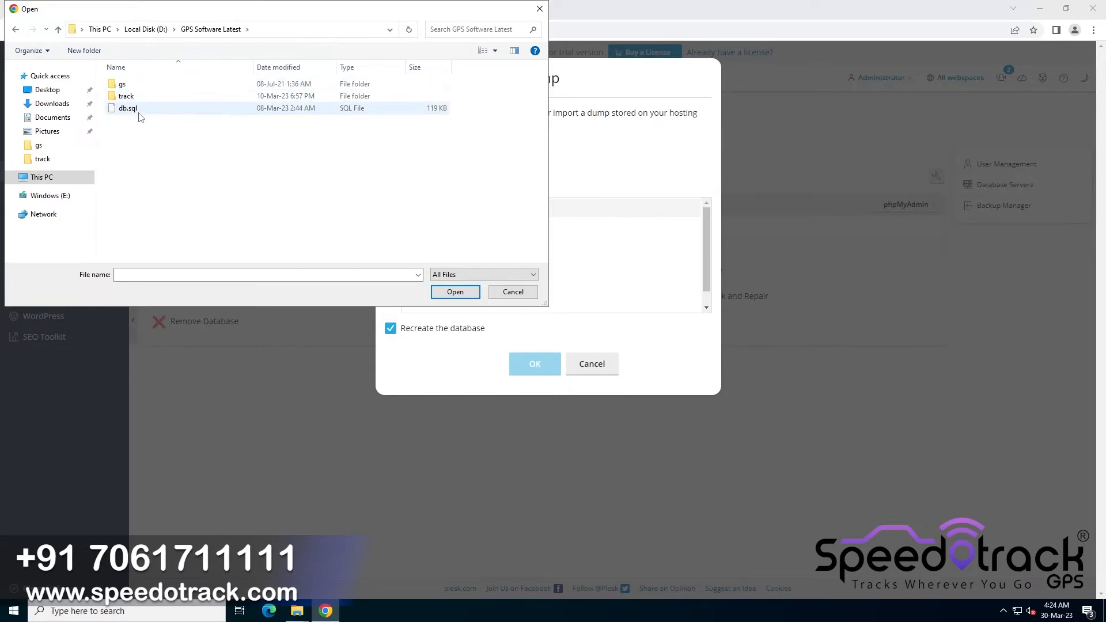
pyautogui.doubleClick(162, 110)
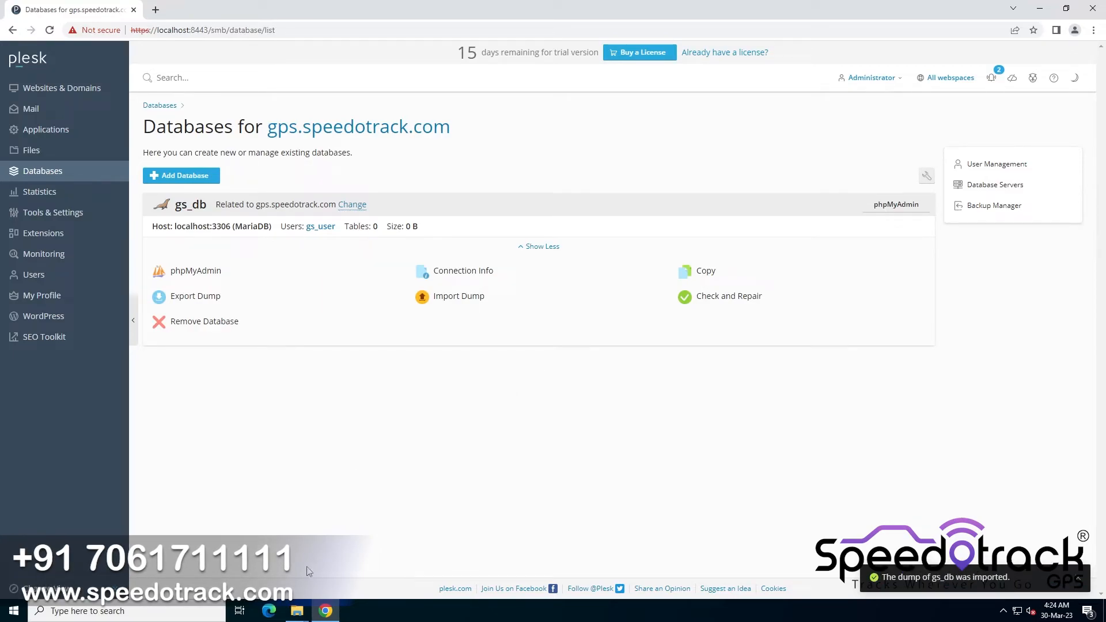
# Open C:\gs\service and run the install_win64 batch file
pyautogui.moveTo(301, 613)
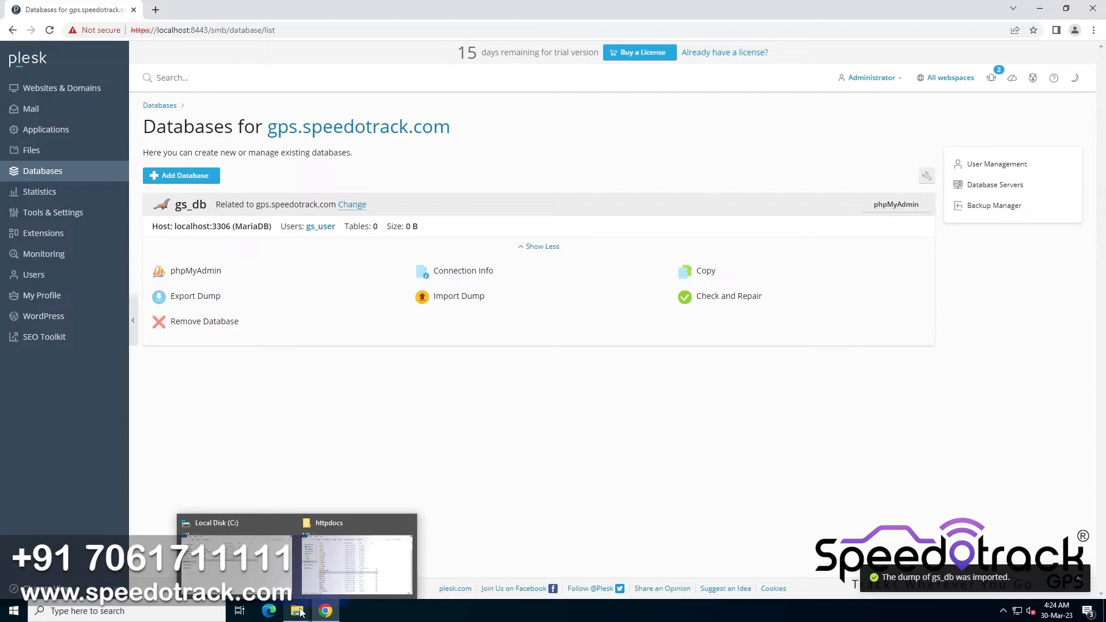
pyautogui.click(254, 565)
pyautogui.doubleClick(440, 130)
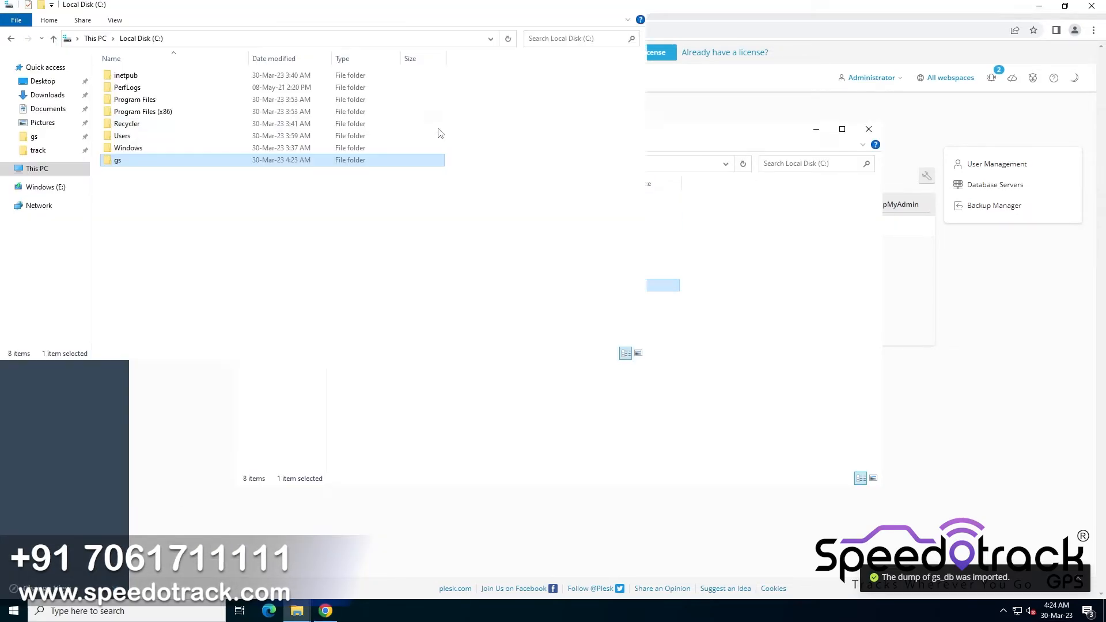
pyautogui.doubleClick(305, 163)
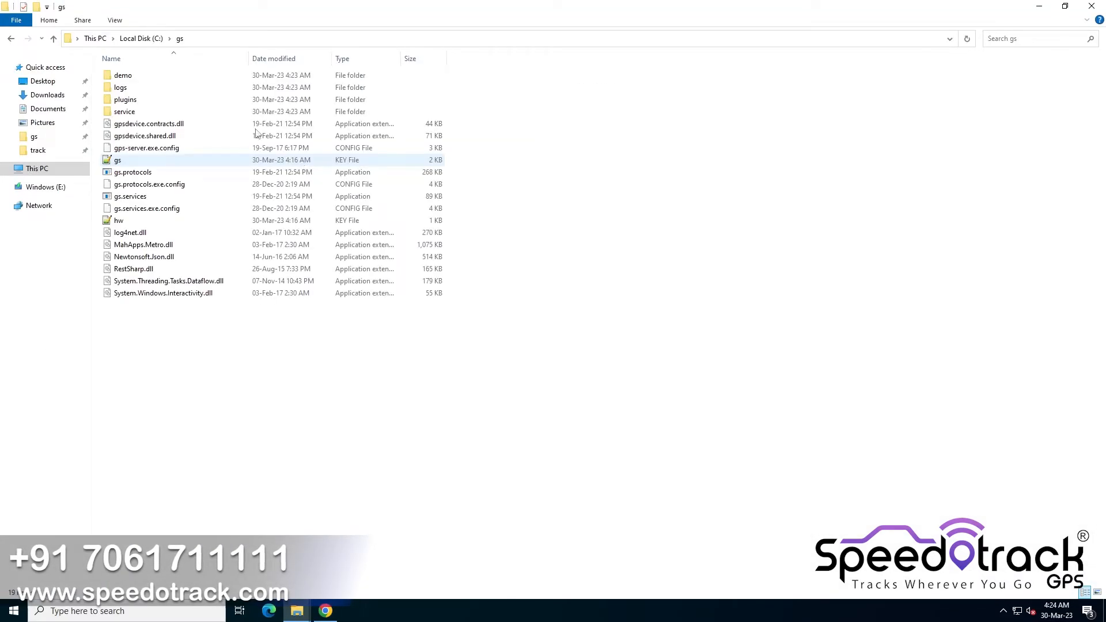
pyautogui.doubleClick(128, 112)
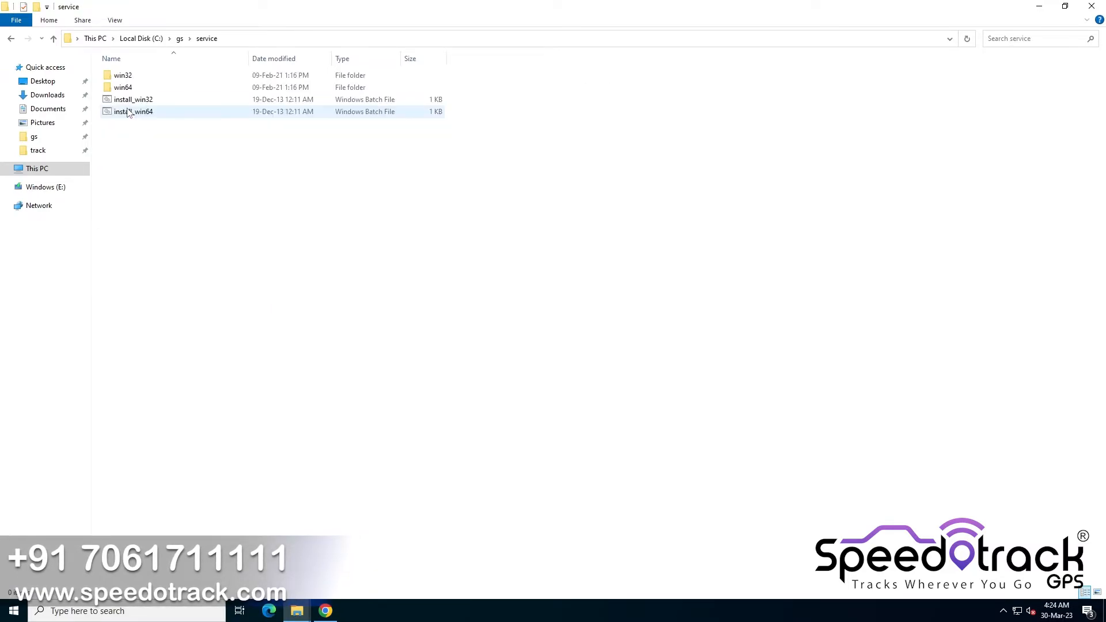
pyautogui.doubleClick(128, 111)
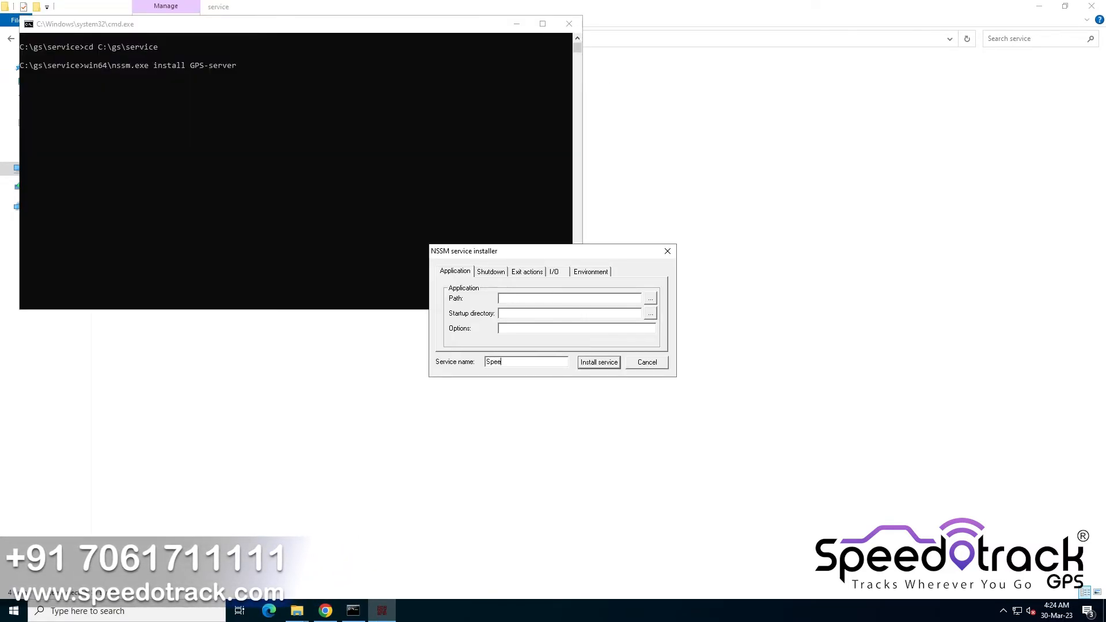
# Install the Speedotrack service with application path C:\gs\gs.services.exe and startup directory C:\gs
pyautogui.click(649, 299)
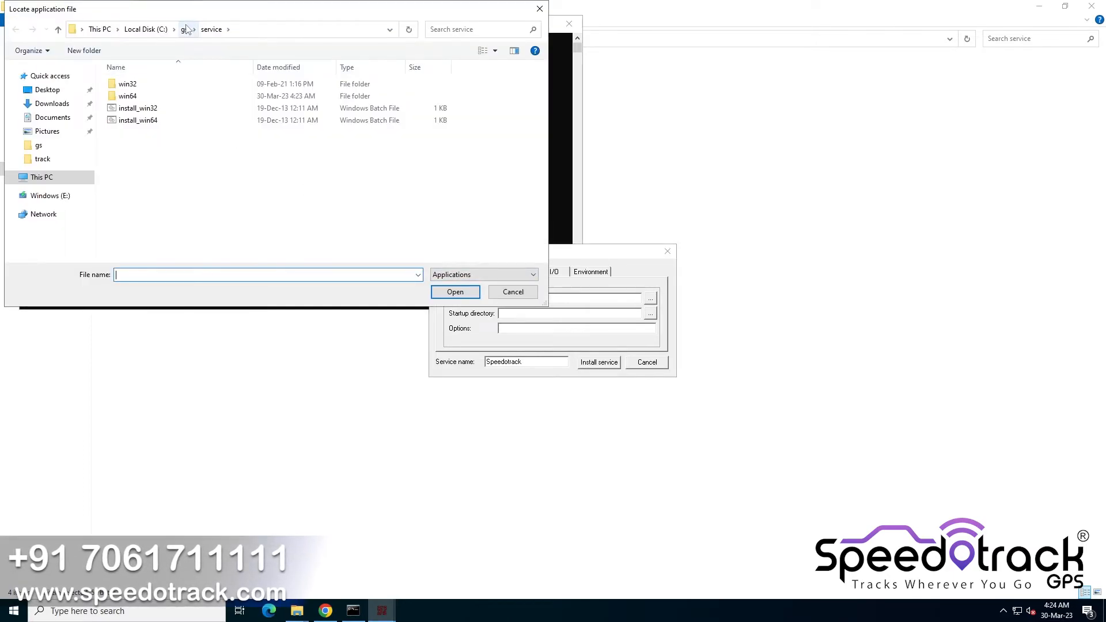
pyautogui.doubleClick(174, 146)
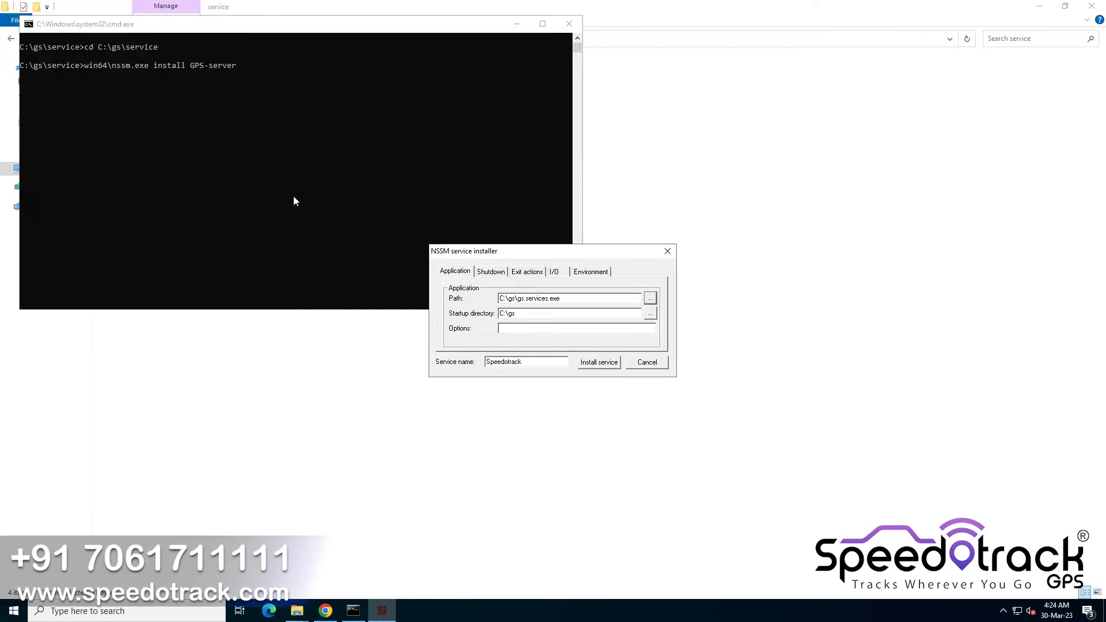
pyautogui.click(599, 363)
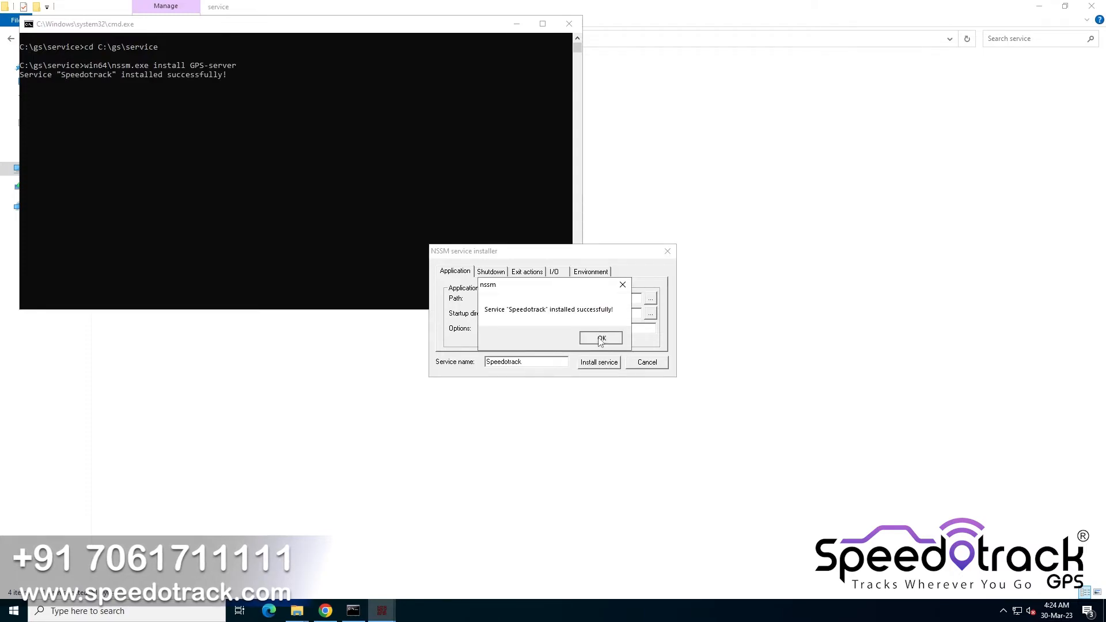
pyautogui.click(598, 338)
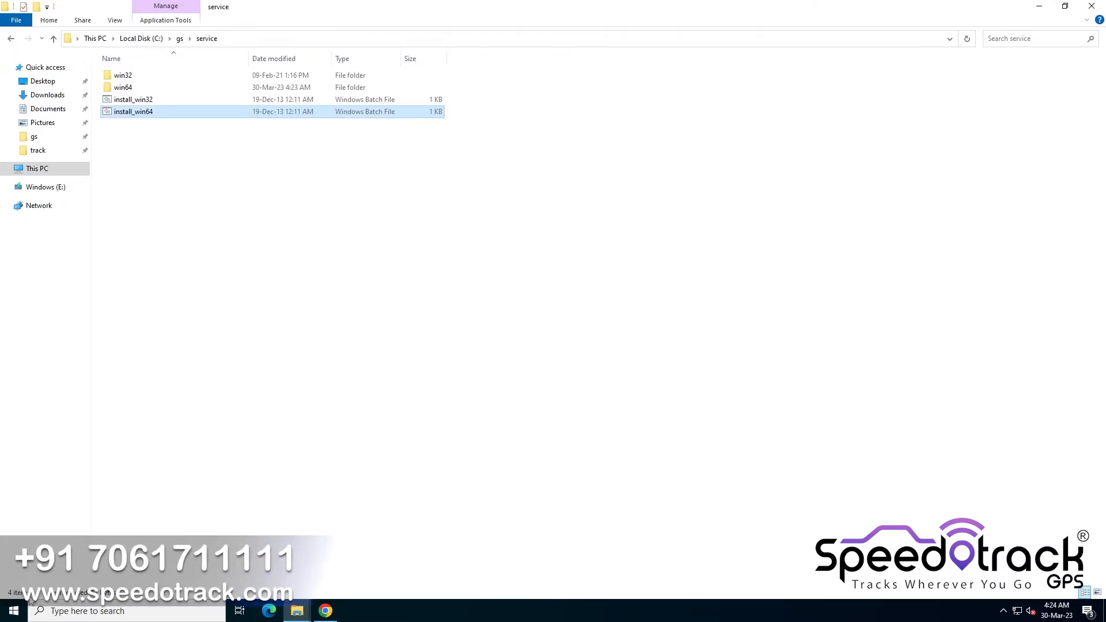
# Open Windows Defender Firewall with Advanced Security and show its inbound rules maximized
pyautogui.click(13, 612)
pyautogui.write('fire')
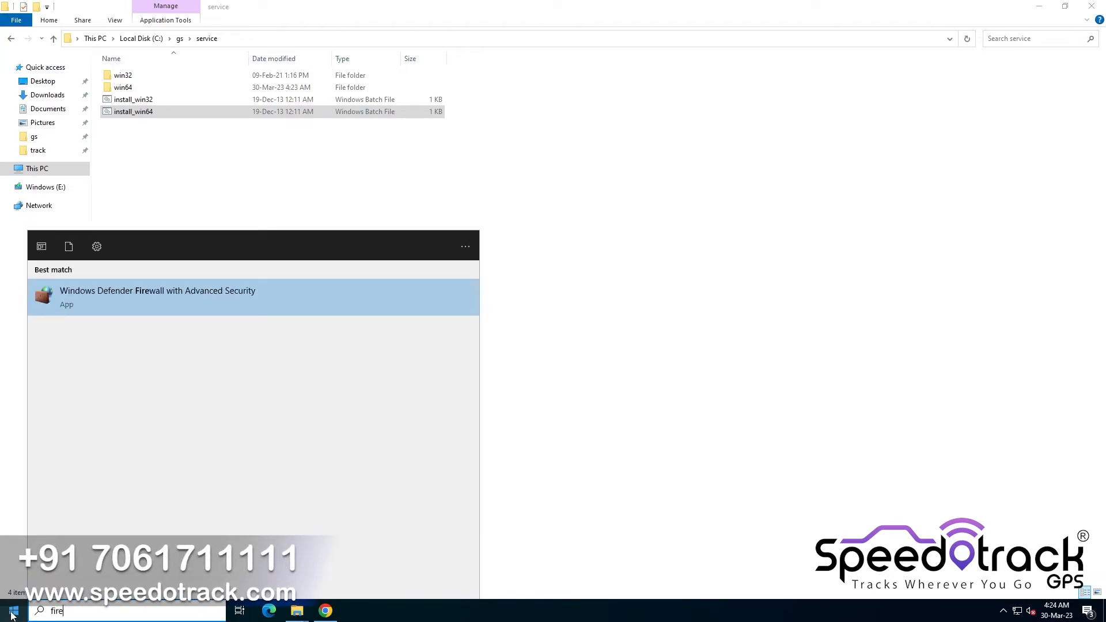
pyautogui.press('Return')
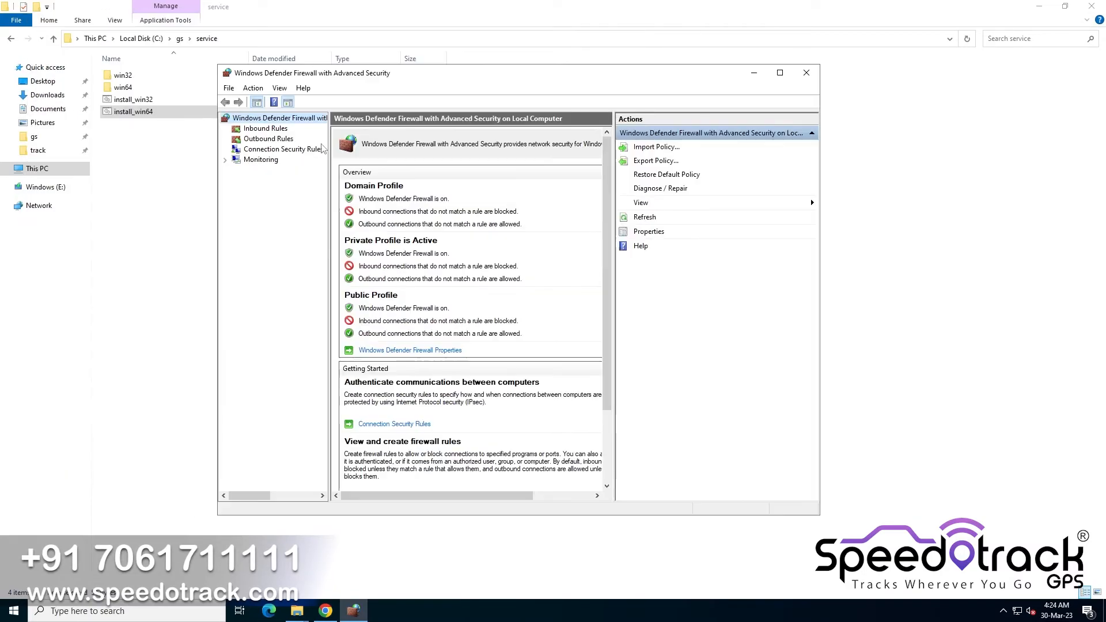
pyautogui.click(265, 129)
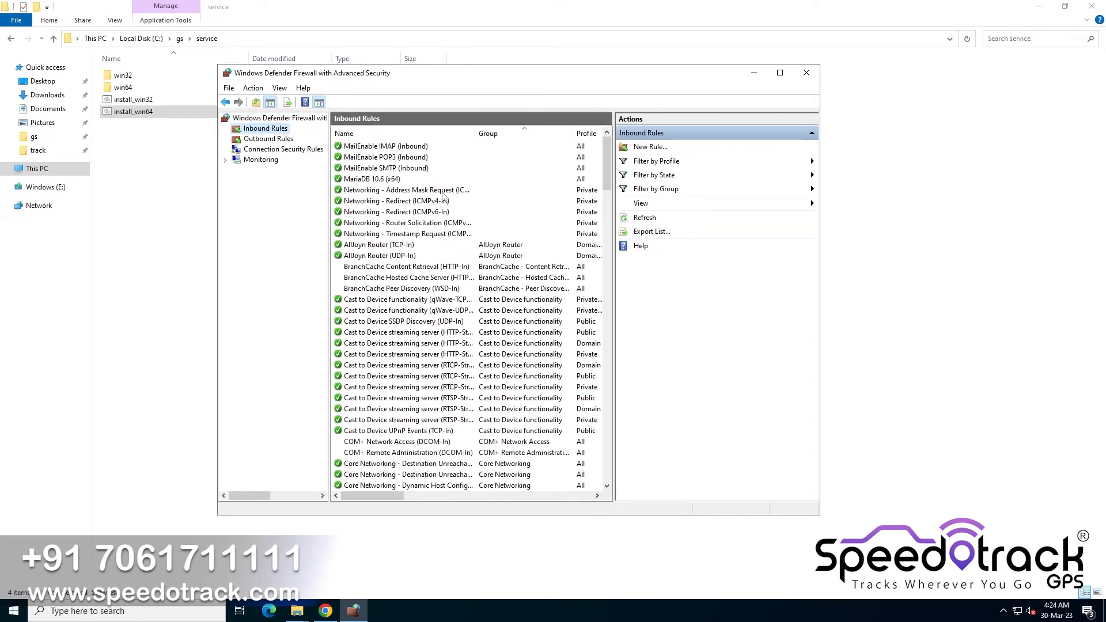
pyautogui.click(780, 73)
# Start a new inbound port rule for TCP local ports 10202,9202,9203,9216,10216,11919
pyautogui.click(929, 81)
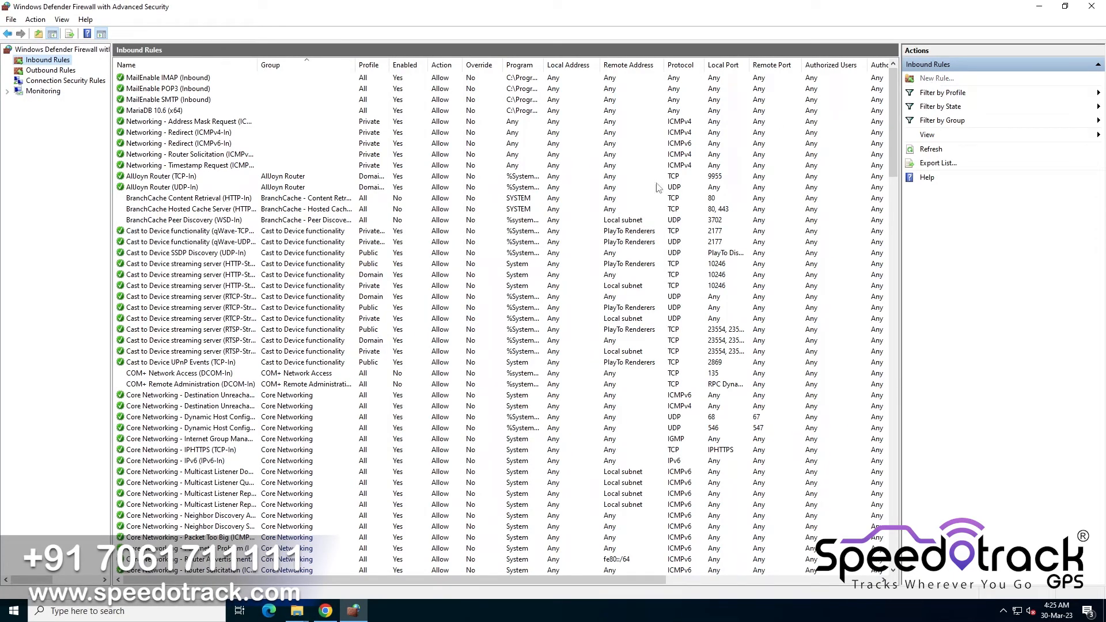
pyautogui.click(193, 184)
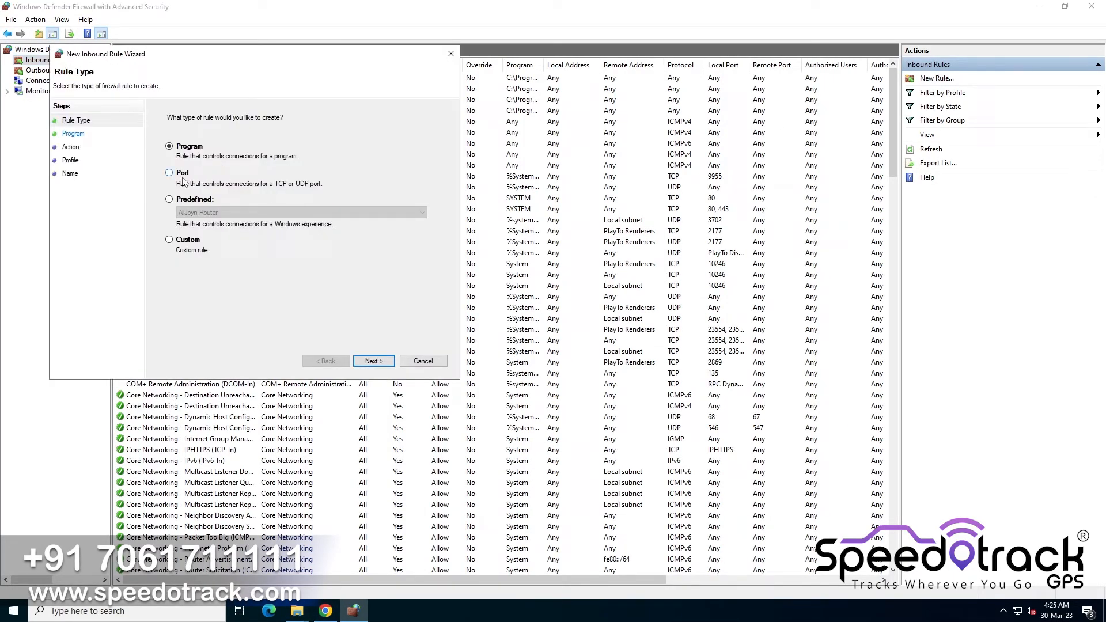
pyautogui.click(372, 361)
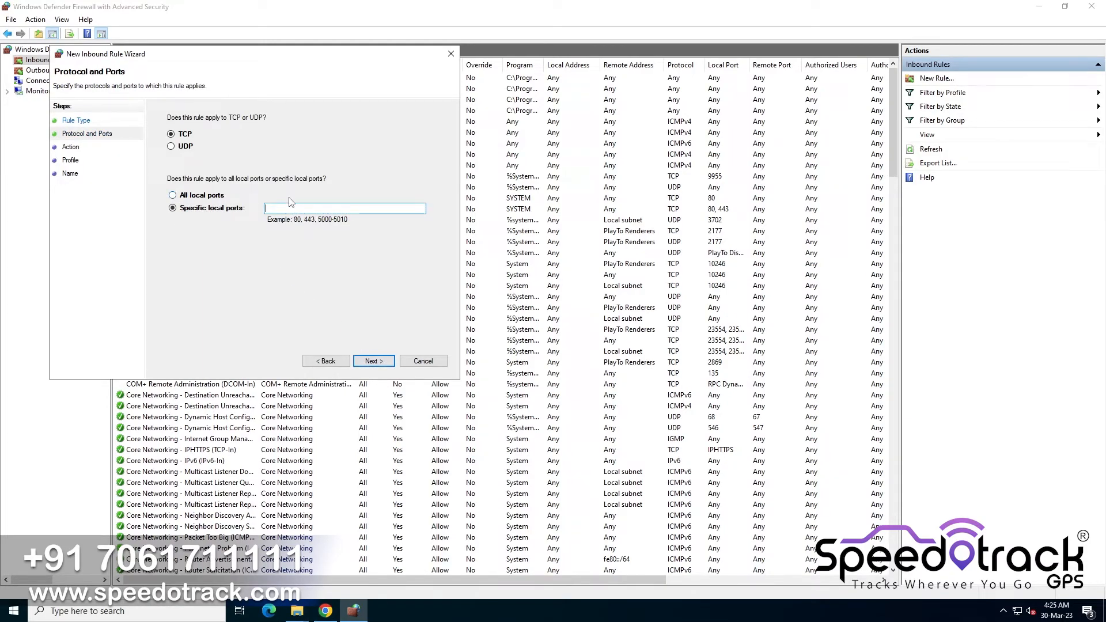
pyautogui.write('10')
pyautogui.write('202,9202,9203,9')
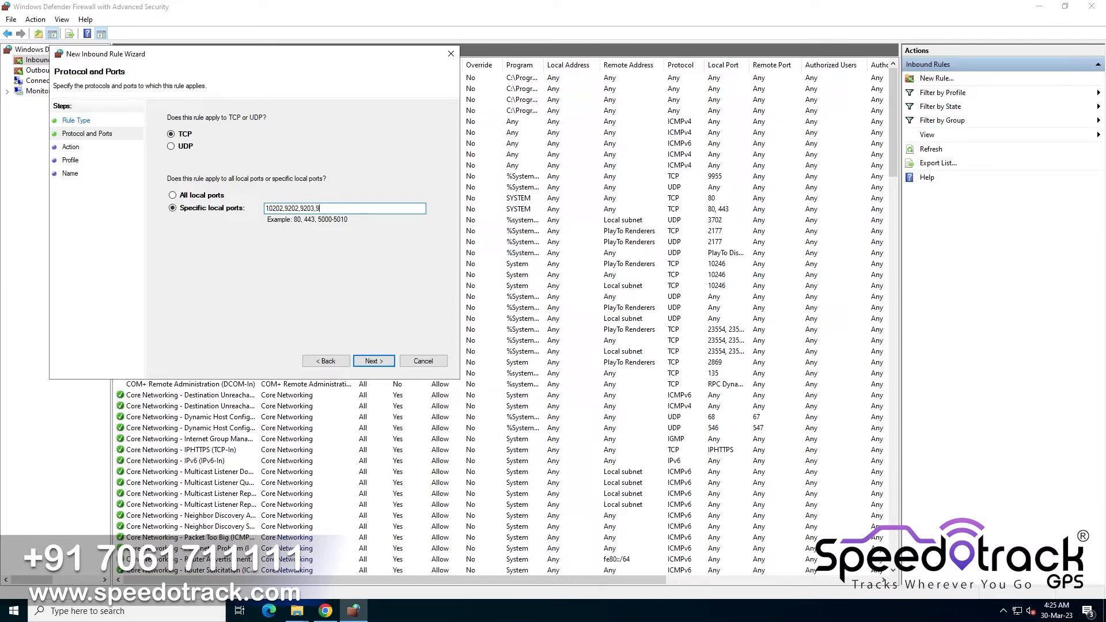
pyautogui.write('216,')
pyautogui.write('10216,11919')
pyautogui.click(378, 365)
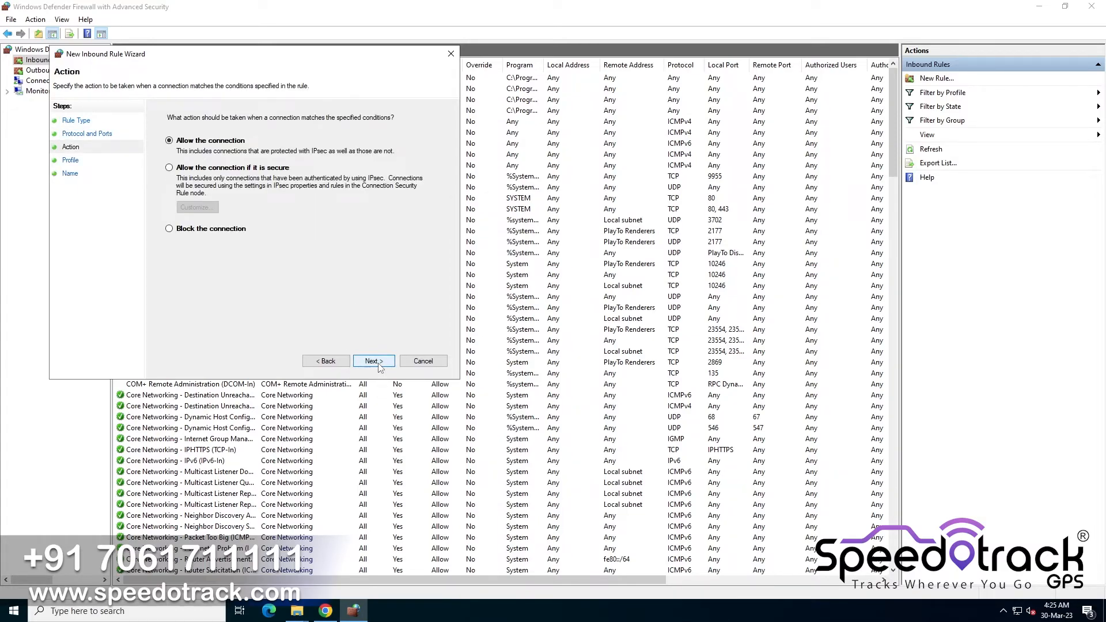
# Allow the connection on all profiles and finish the rule named GPS Device Protocol Port
pyautogui.click(378, 363)
pyautogui.click(379, 363)
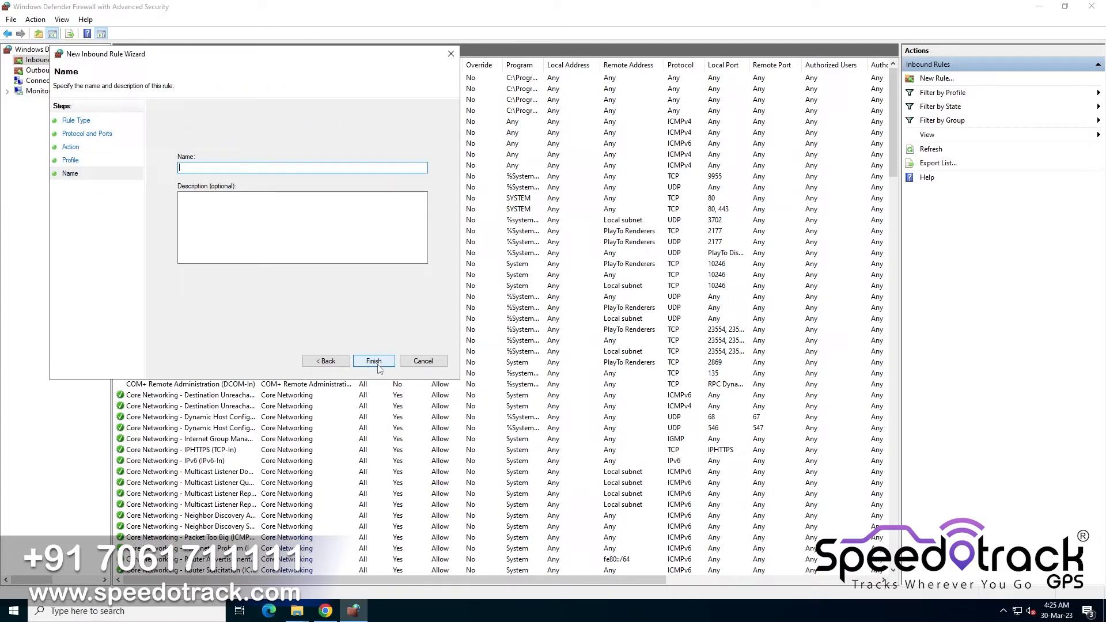
pyautogui.write('GP')
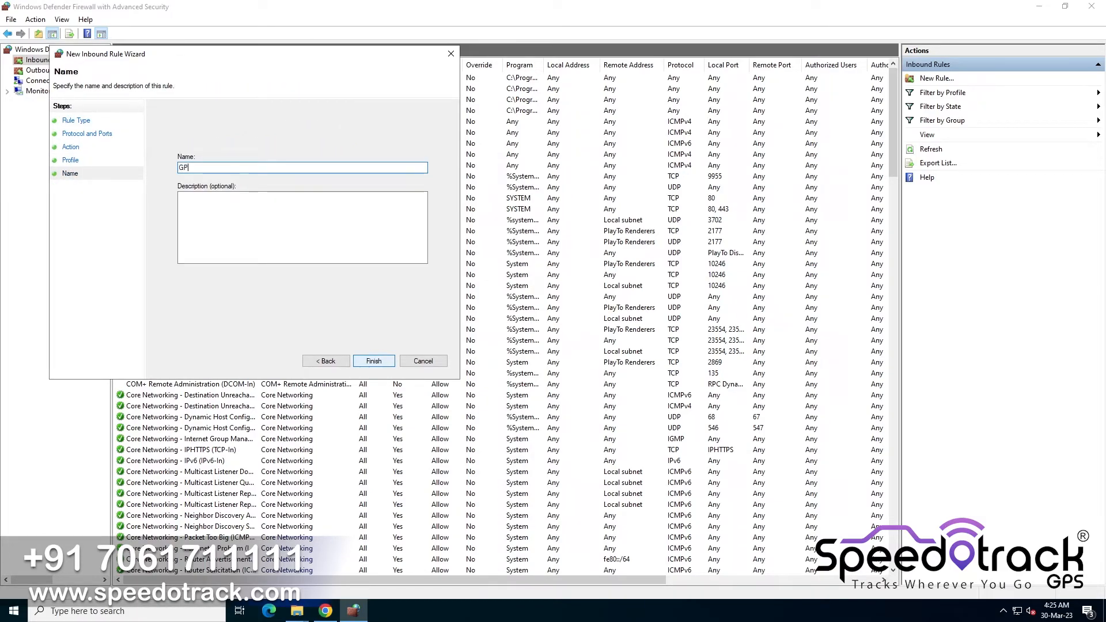
pyautogui.write('S Device Protoco')
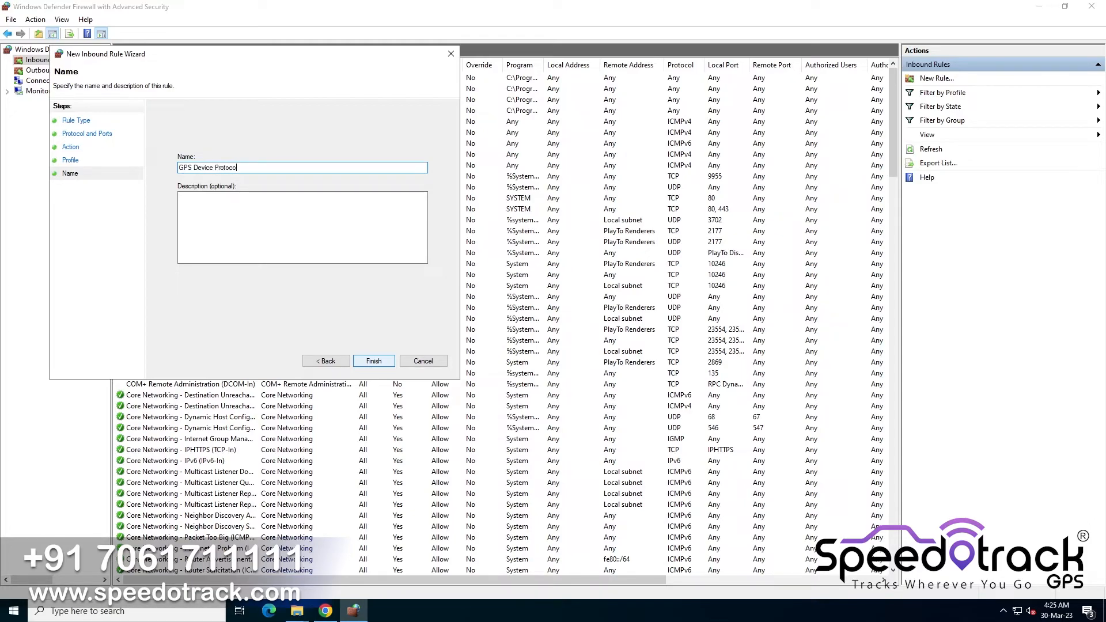
pyautogui.write('rt')
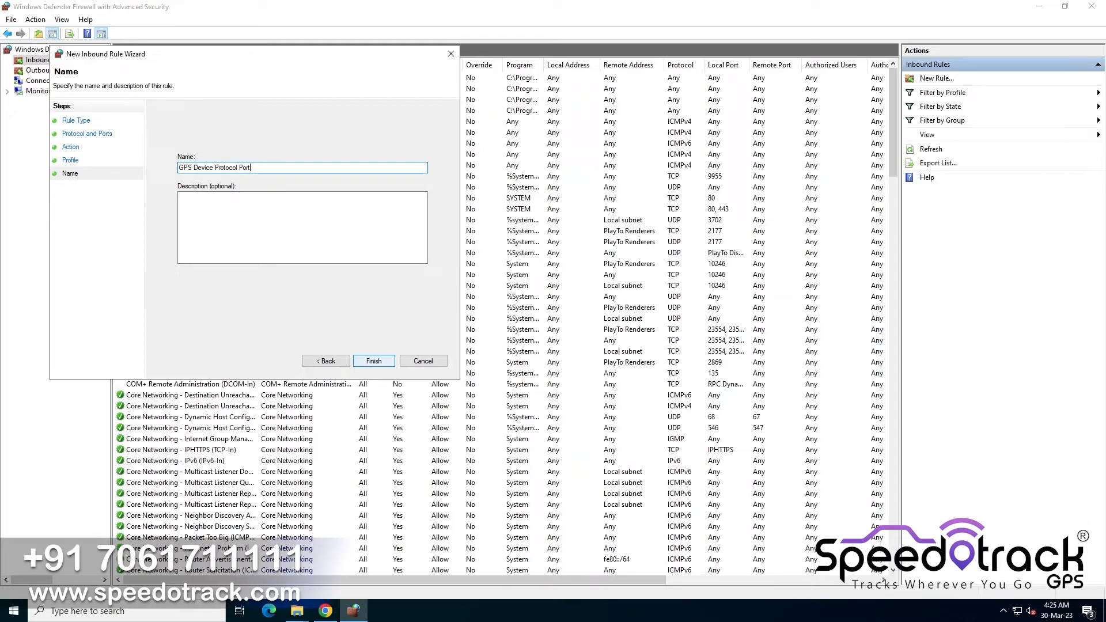
pyautogui.click(375, 361)
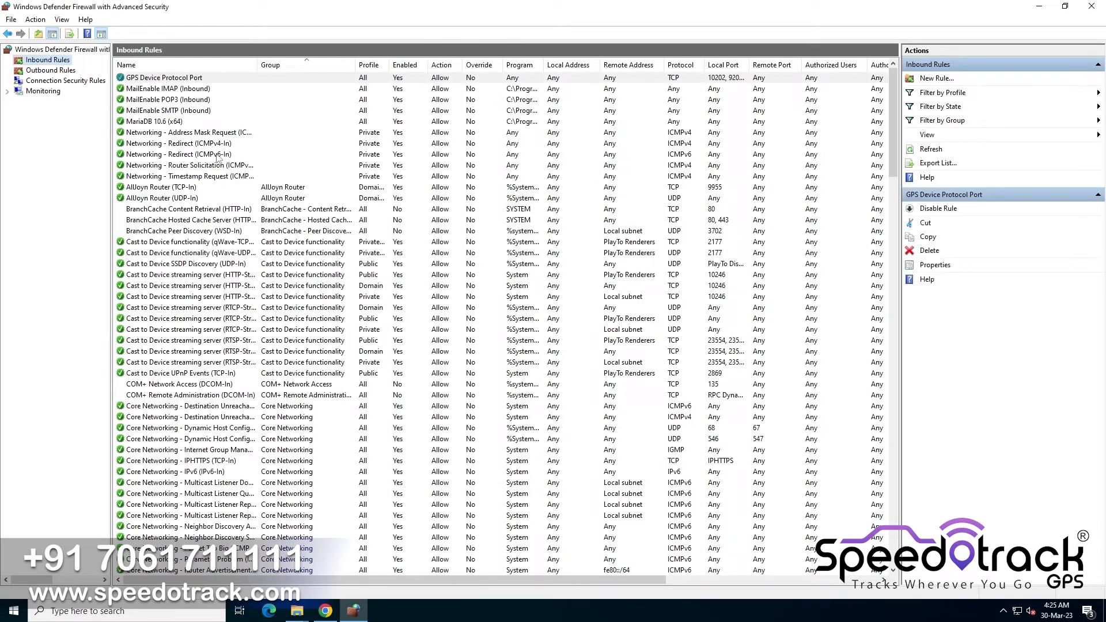
# Close the firewall console and open the Services console
pyautogui.click(166, 78)
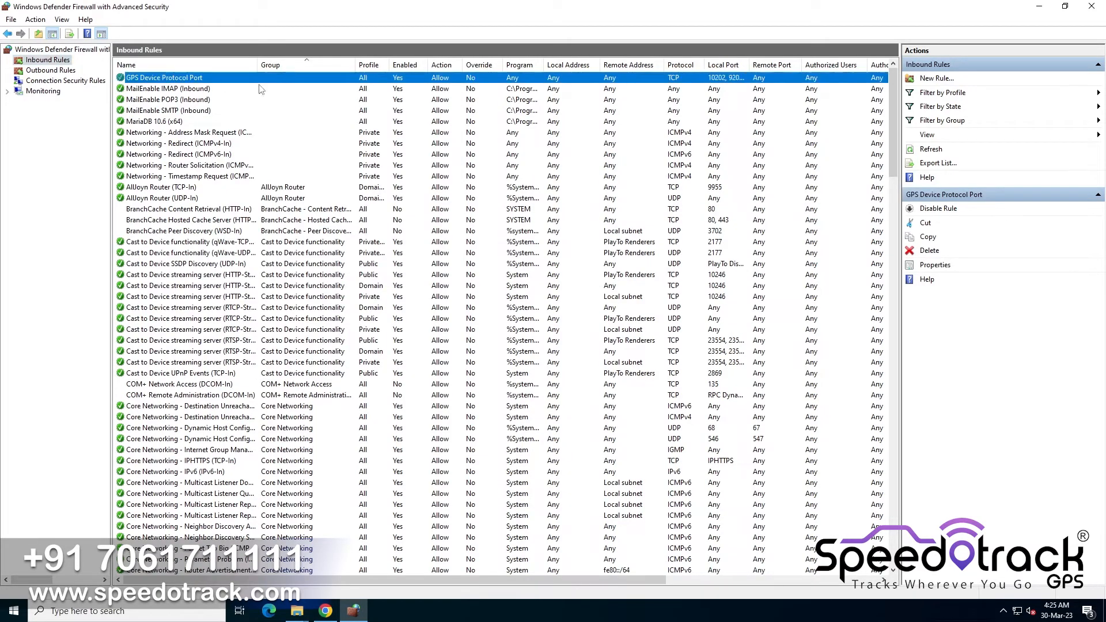
pyautogui.click(1098, 6)
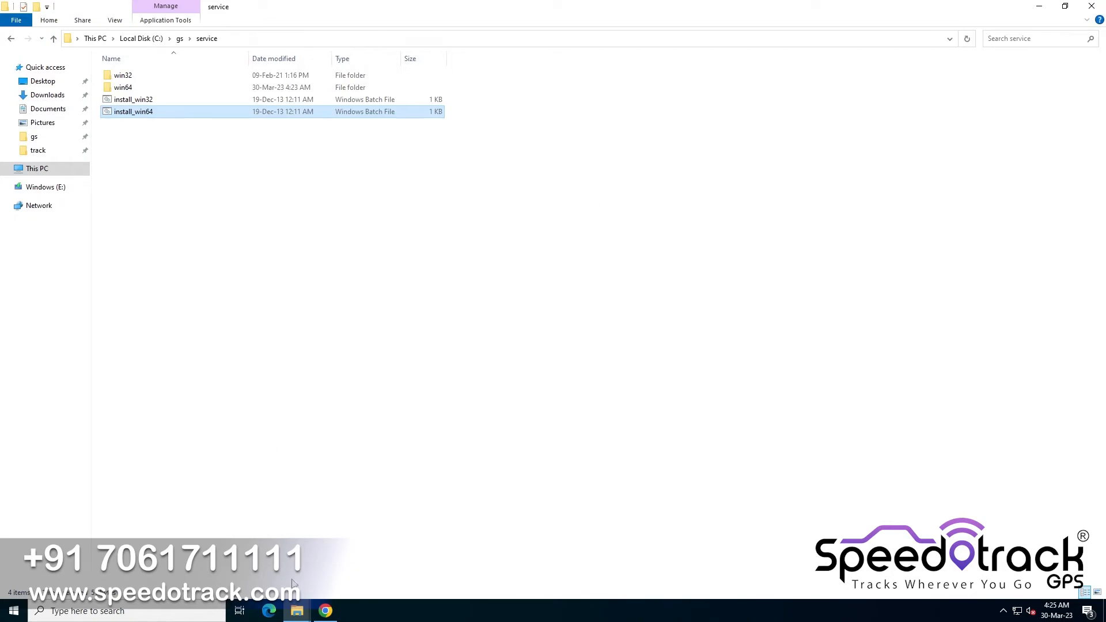
pyautogui.moveTo(297, 613)
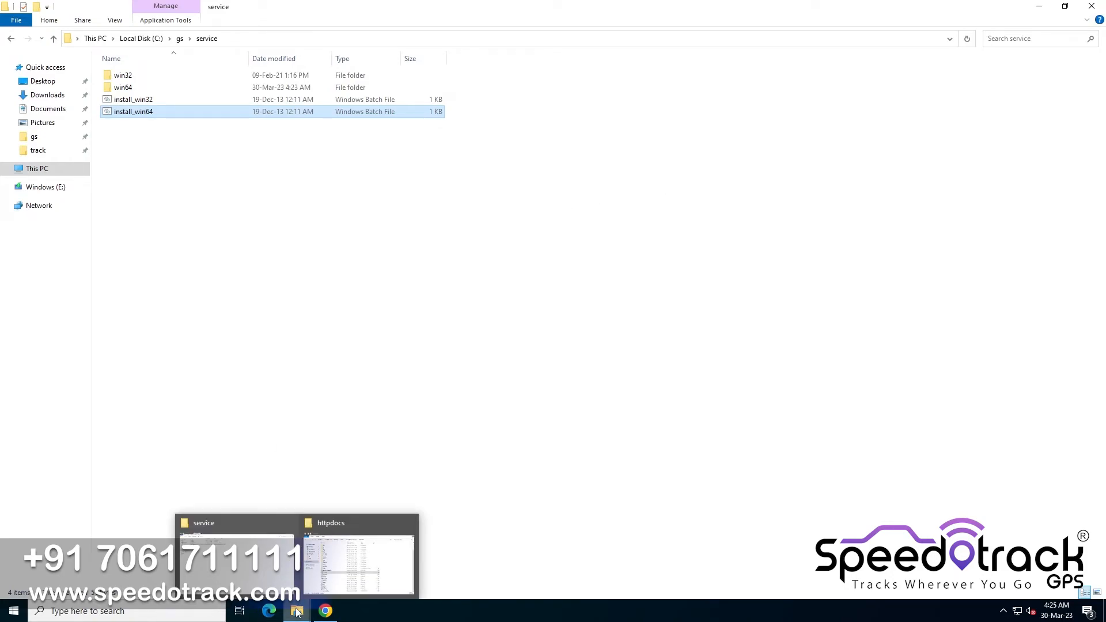
pyautogui.click(14, 611)
pyautogui.write('services')
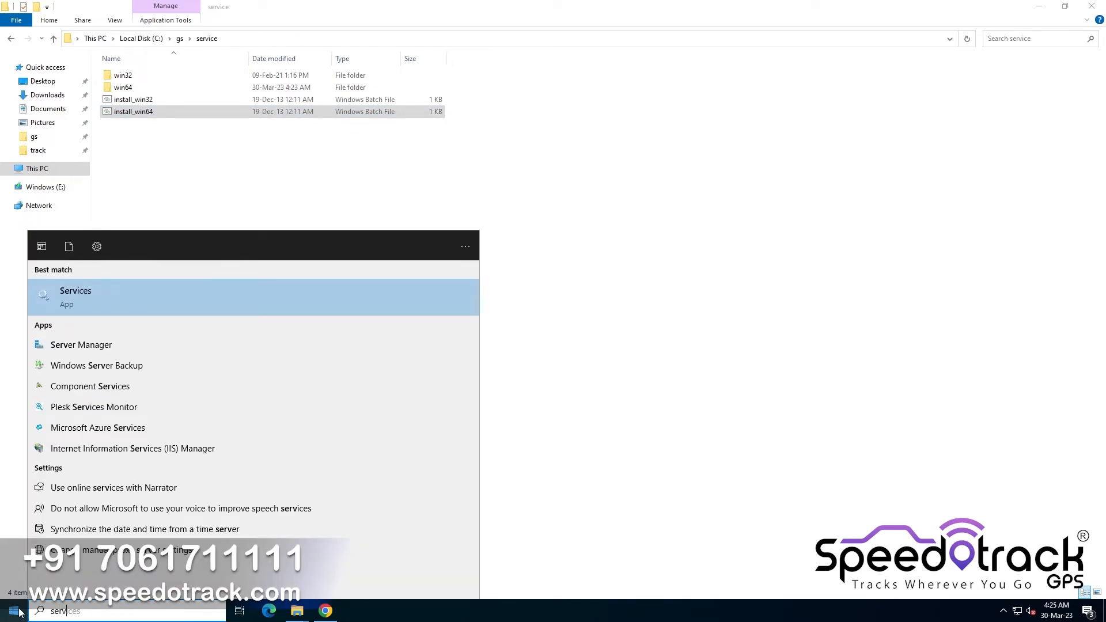
pyautogui.press('Return')
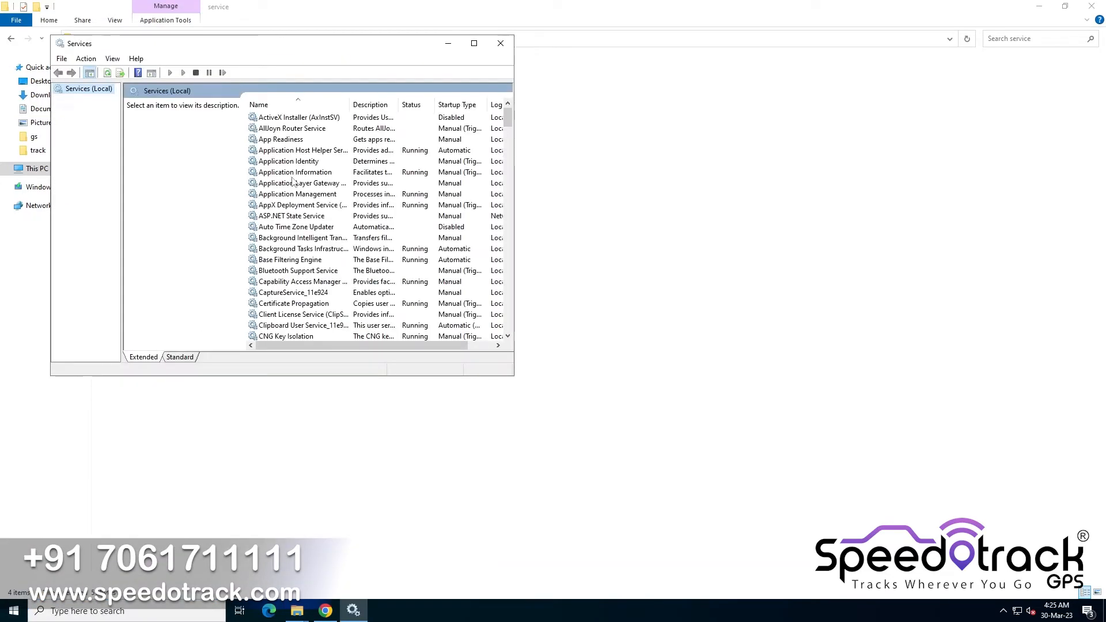
# Locate the Speedotrack service in the services list and start it
pyautogui.click(284, 238)
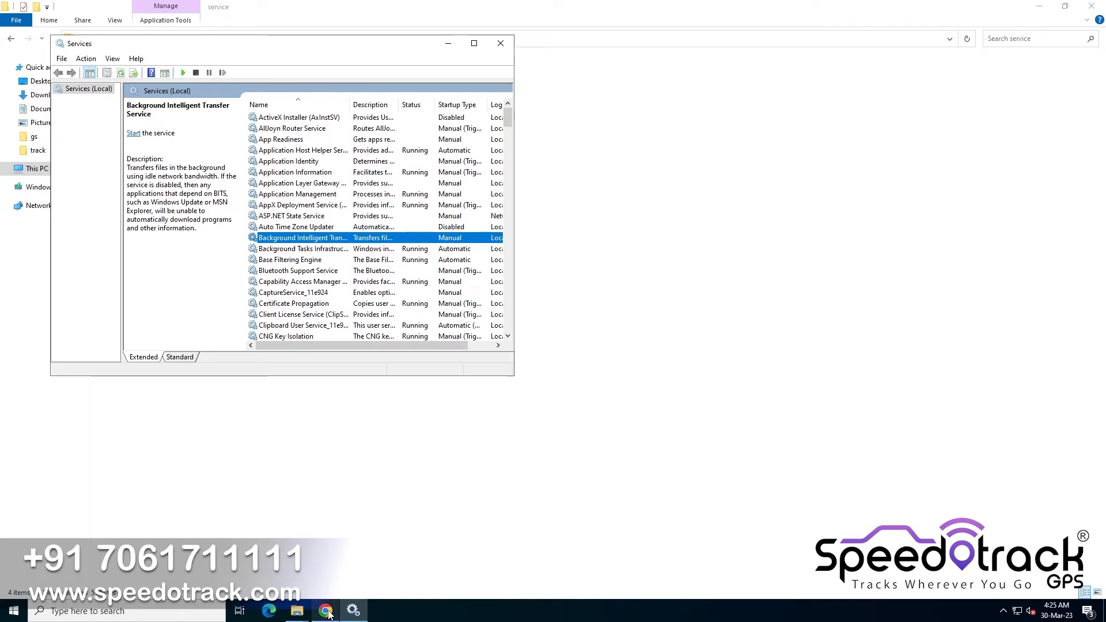
pyautogui.click(300, 315)
pyautogui.write('sp')
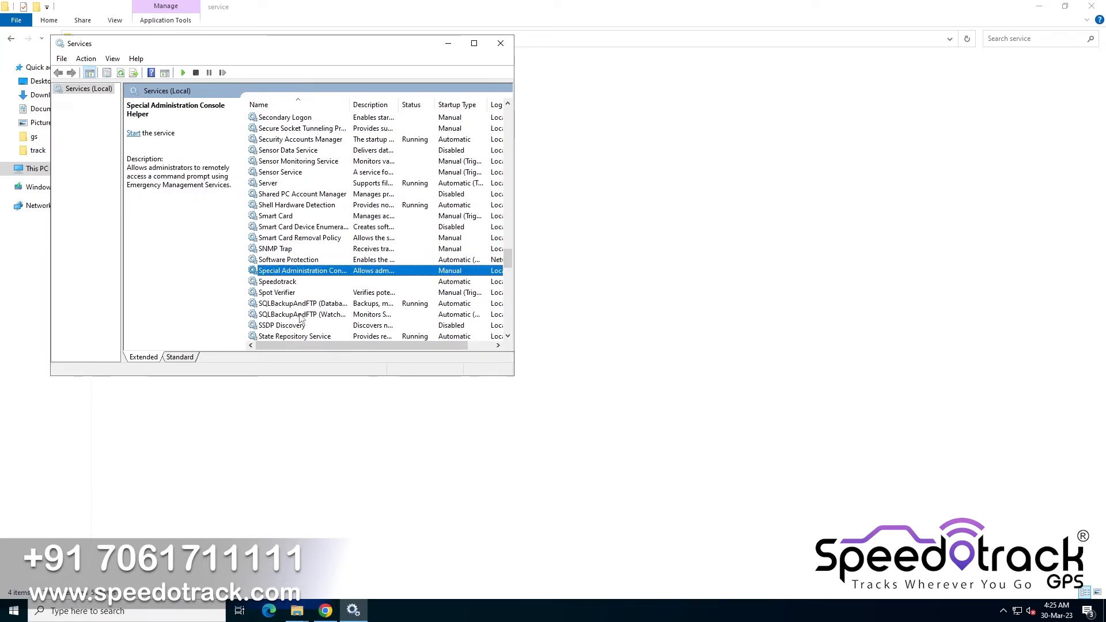
pyautogui.click(287, 281)
pyautogui.rightClick(286, 281)
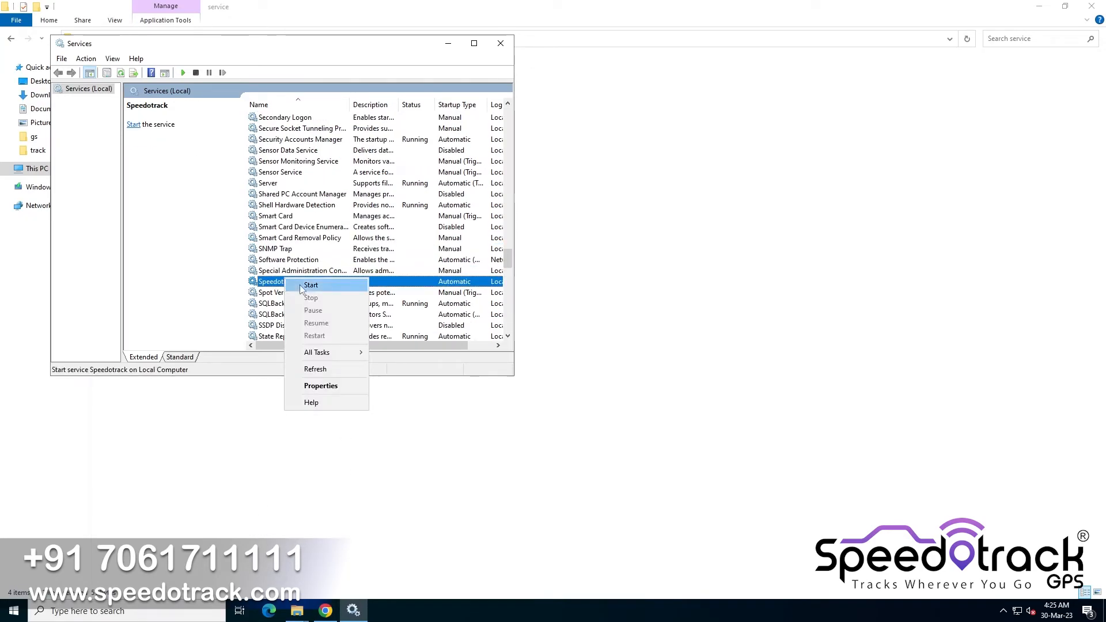
pyautogui.click(300, 284)
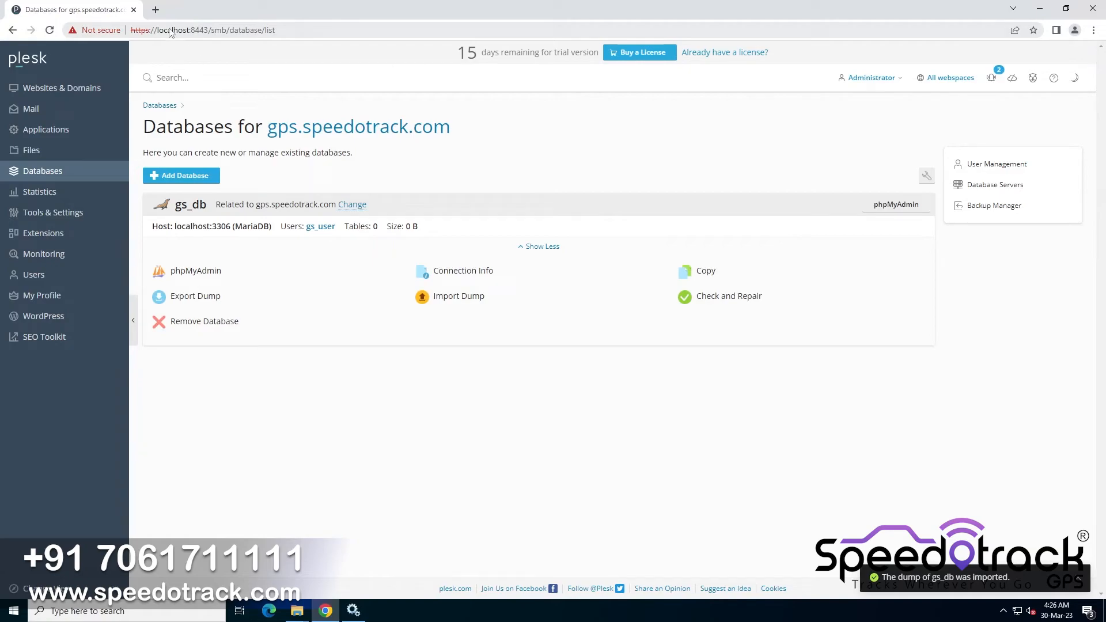
# Open the gps.speedotrack.com site in the browser from the Plesk Websites & Domains page
pyautogui.click(78, 91)
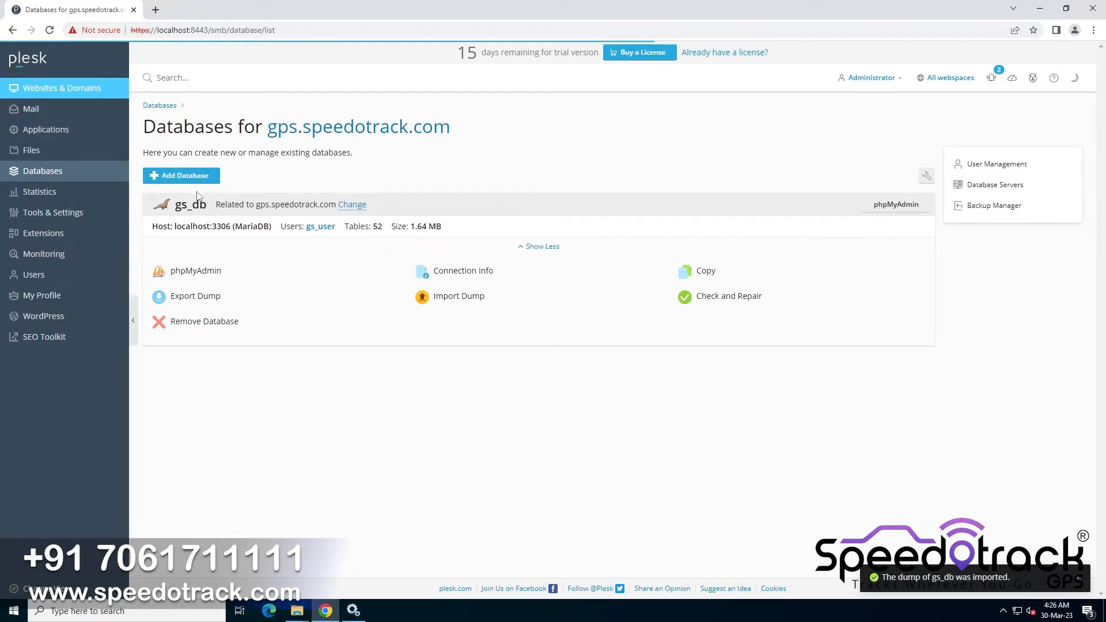
pyautogui.scroll(-1, 225, 455)
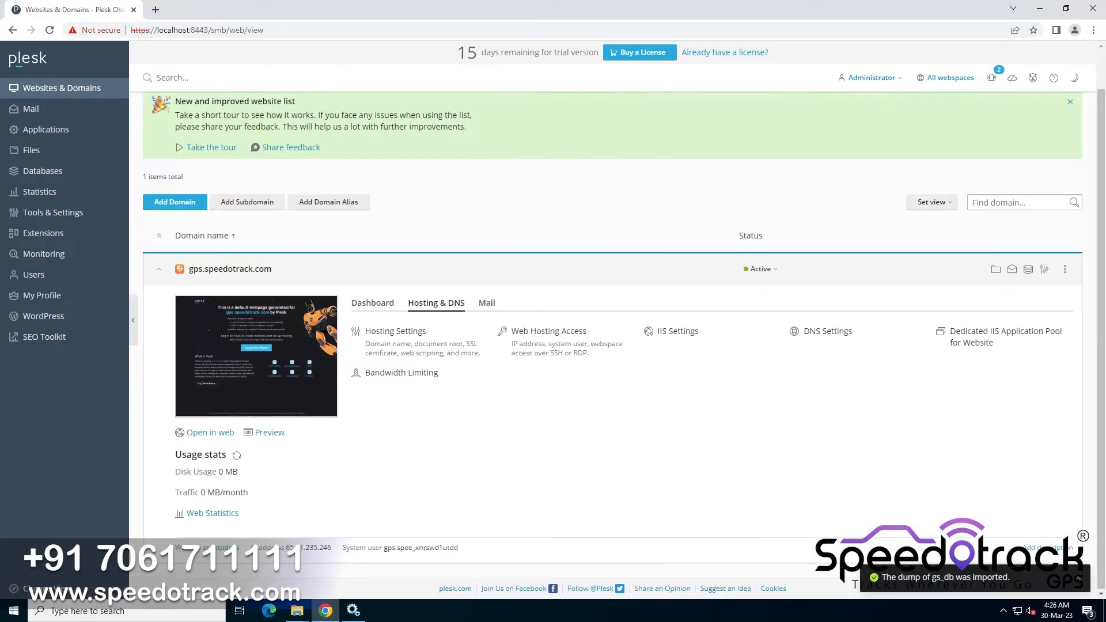
pyautogui.click(209, 433)
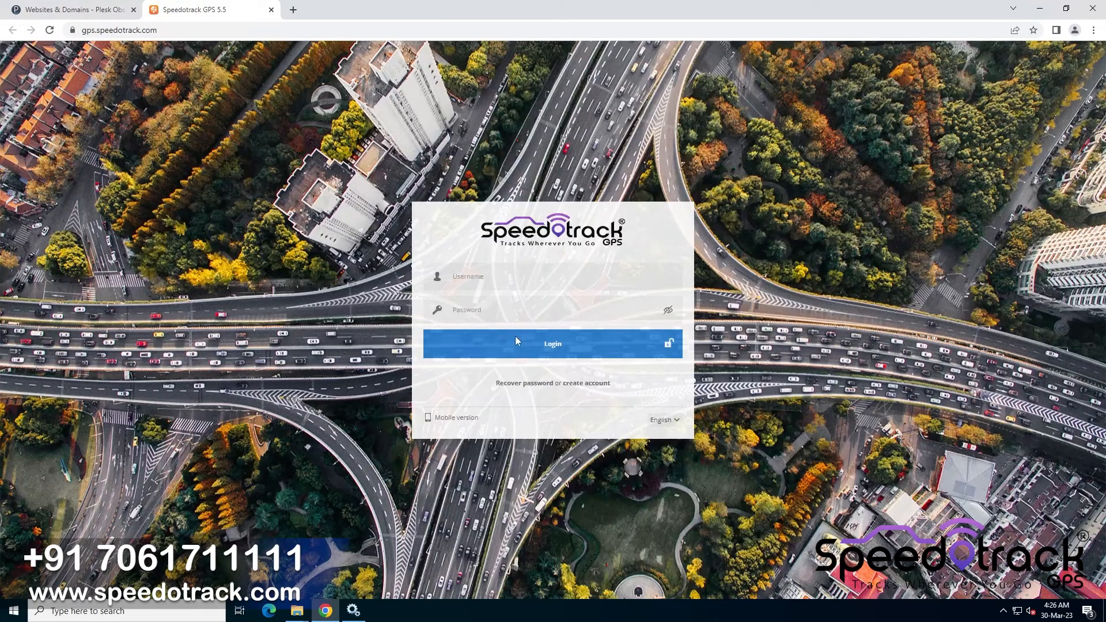
pyautogui.click(513, 277)
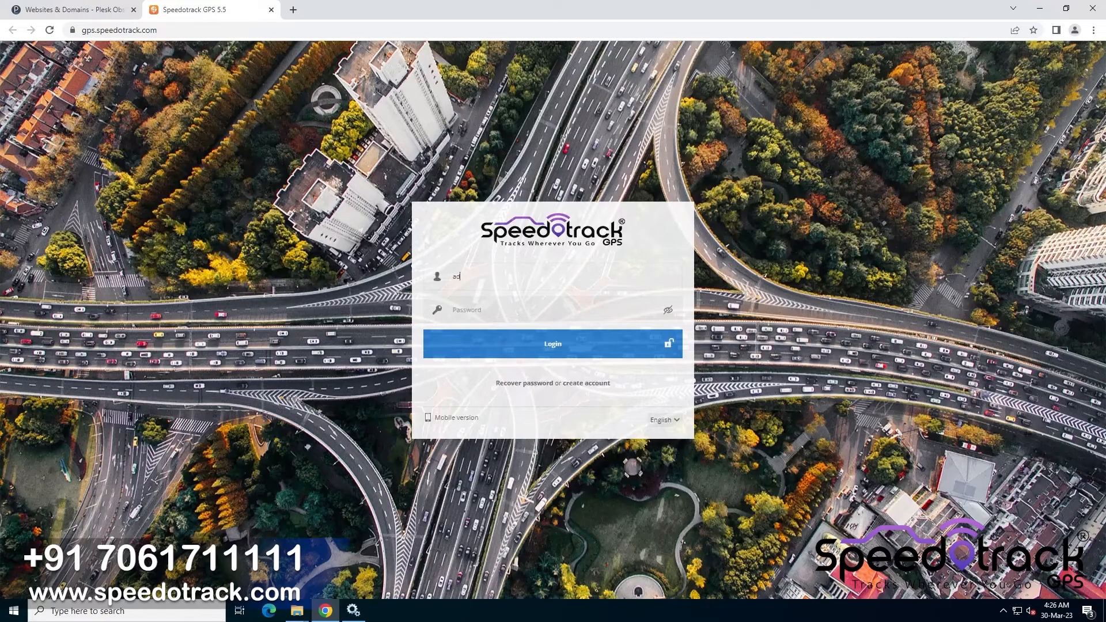
# Log in to the GPS tracking panel with the admin username and password, dismissing the save-password and SMTP prompts
pyautogui.write('••••••')
pyautogui.press('Return')
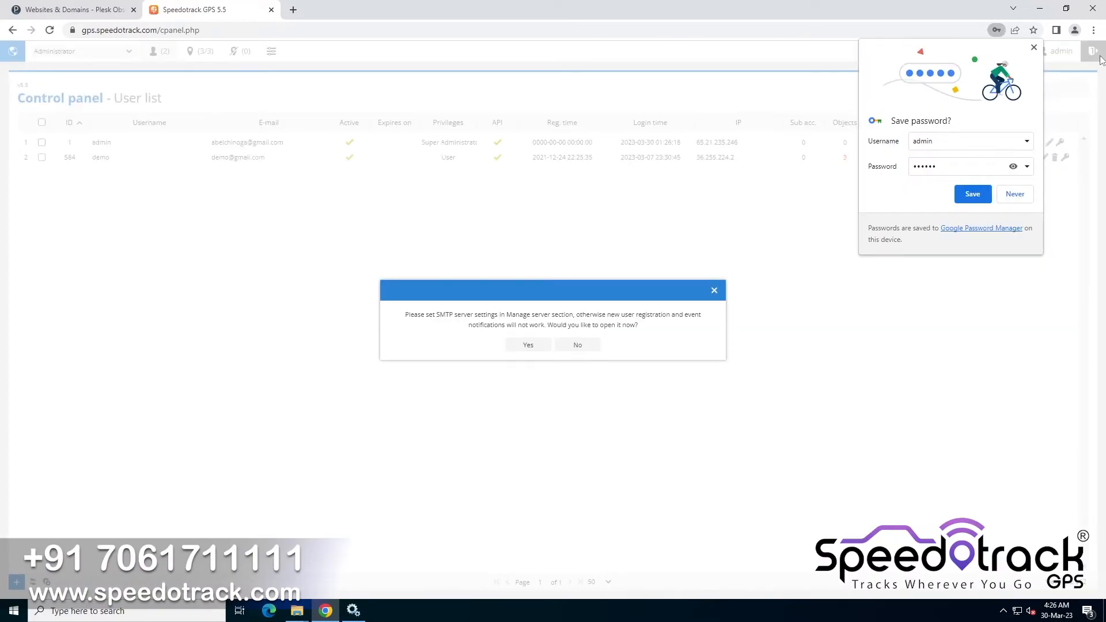
pyautogui.click(1034, 48)
pyautogui.click(577, 345)
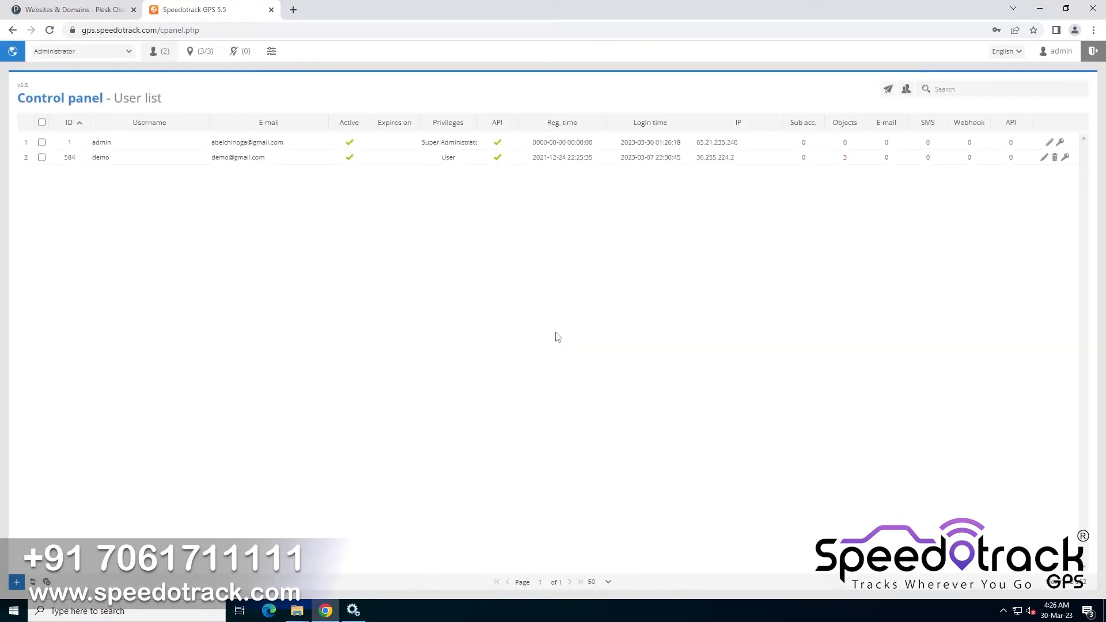
# Review the object list and each Manage server settings tab of the control panel
pyautogui.click(202, 50)
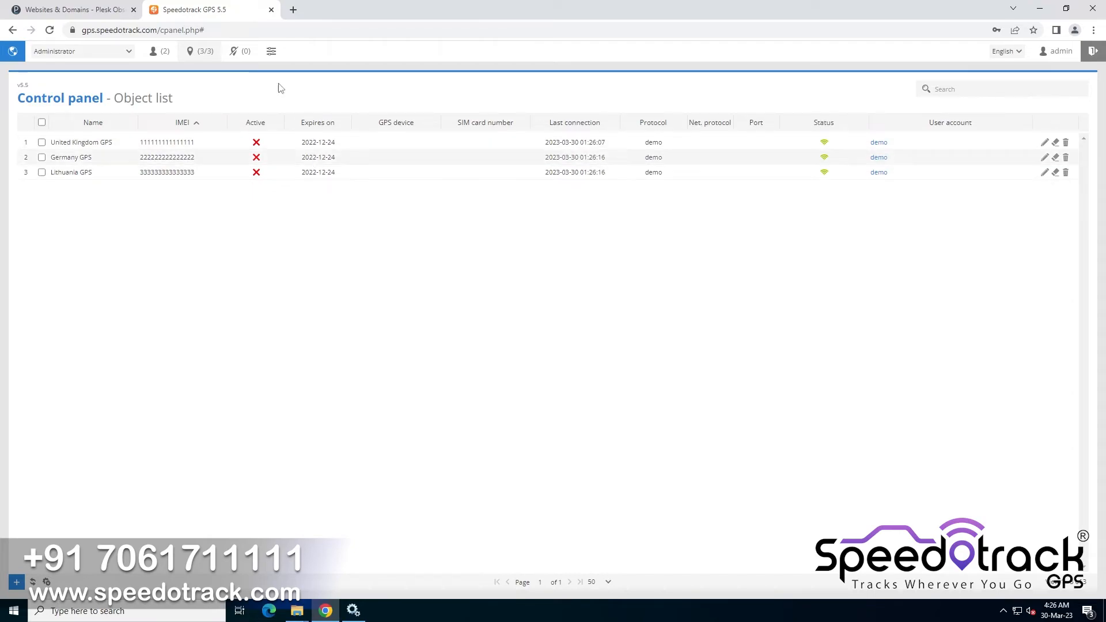
pyautogui.click(271, 57)
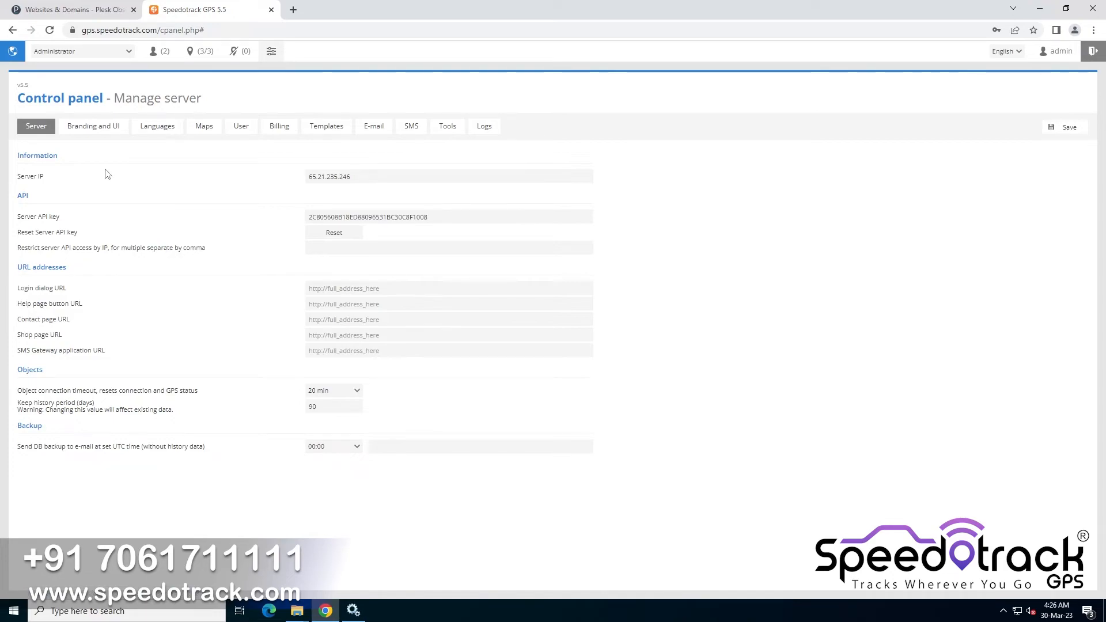
pyautogui.click(108, 130)
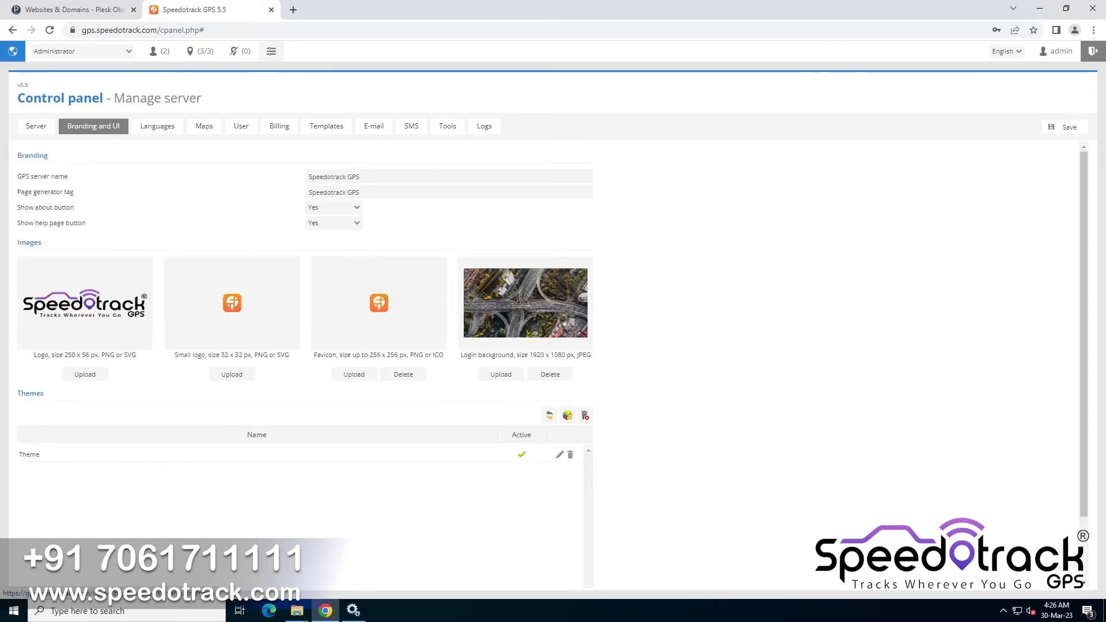
pyautogui.click(164, 132)
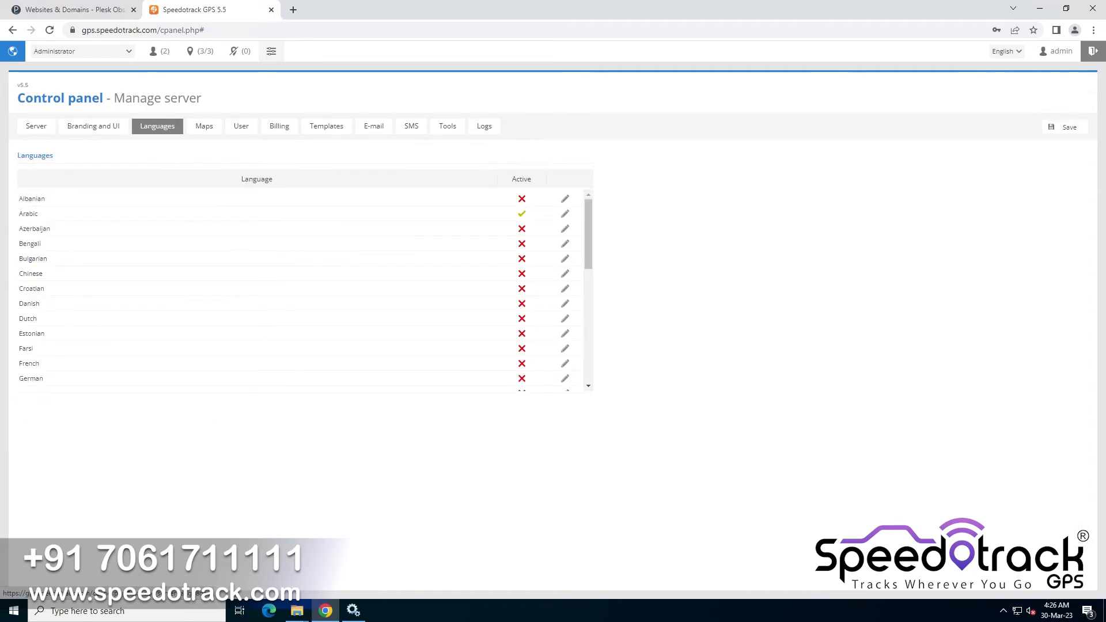
pyautogui.click(205, 136)
pyautogui.click(242, 129)
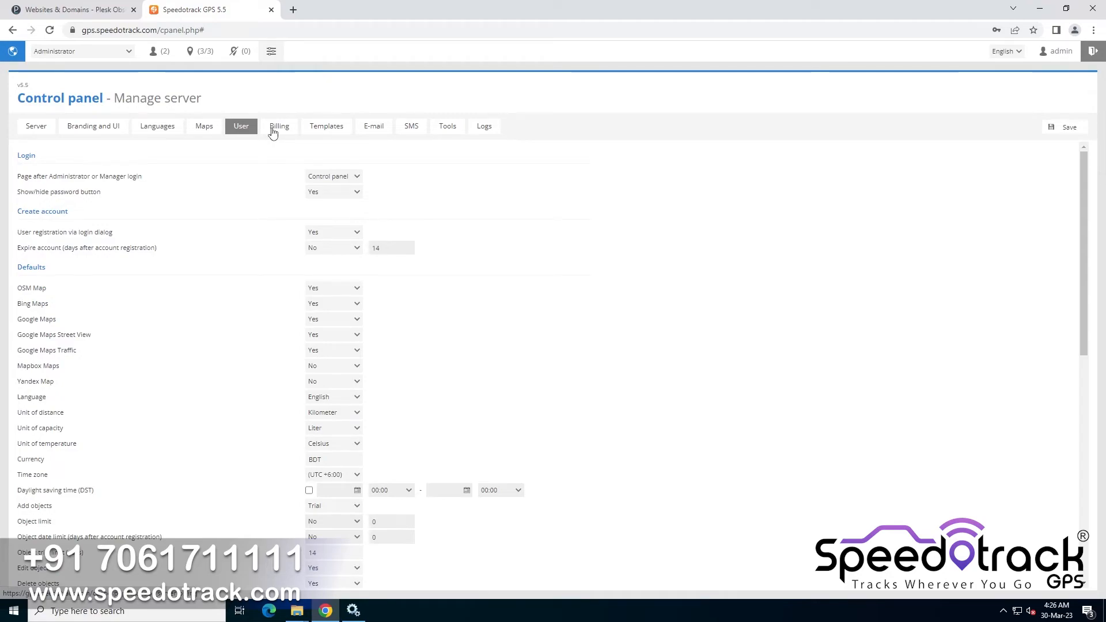
pyautogui.click(273, 131)
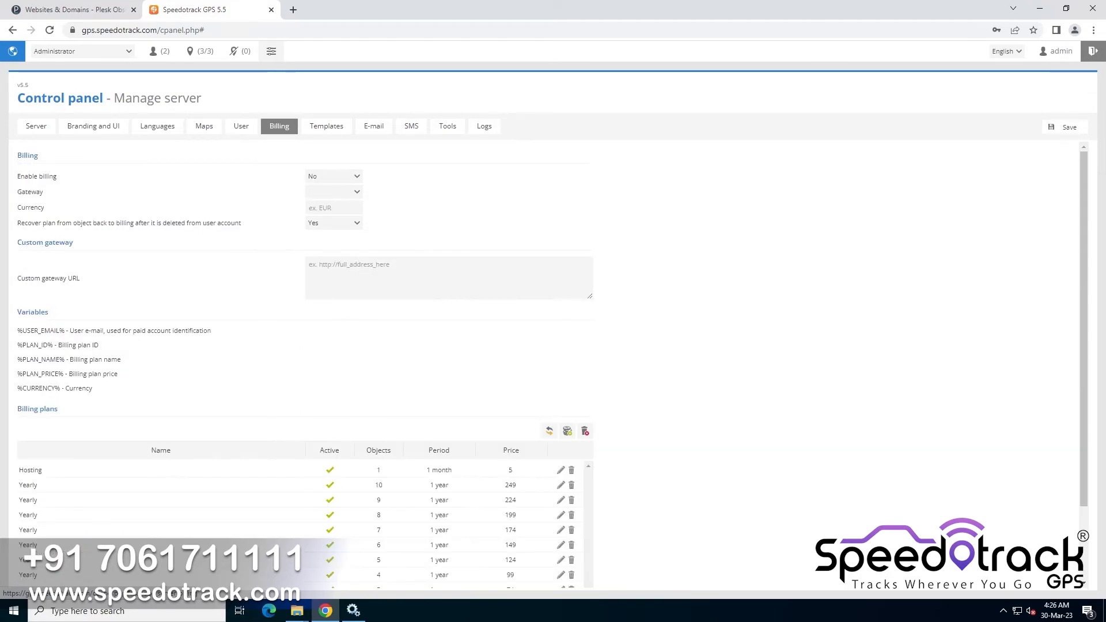
pyautogui.click(326, 130)
pyautogui.click(380, 127)
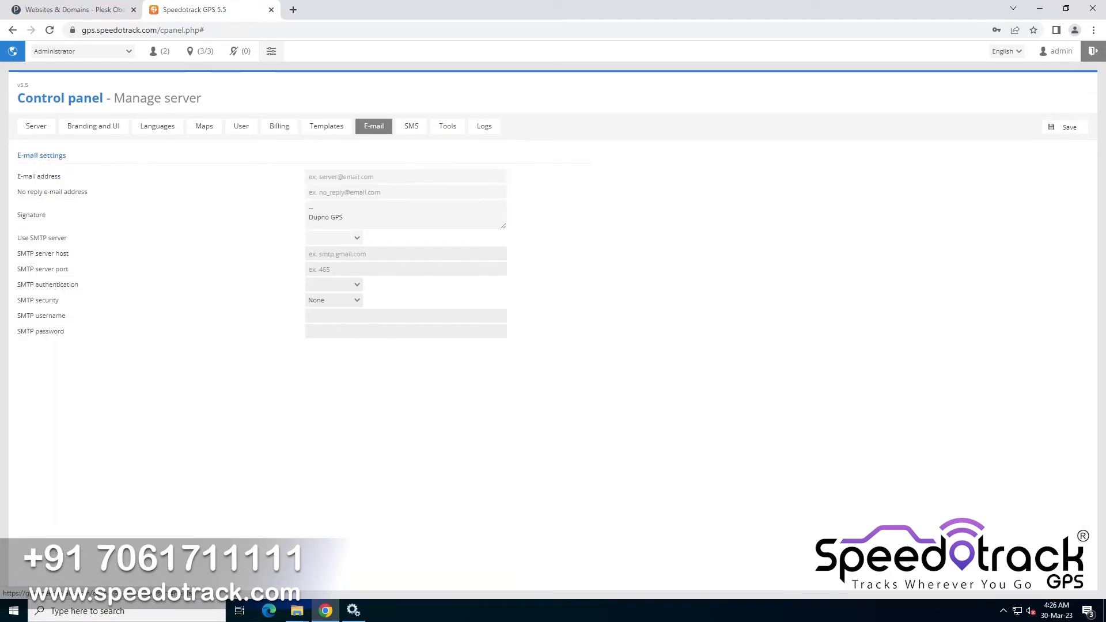
pyautogui.click(413, 134)
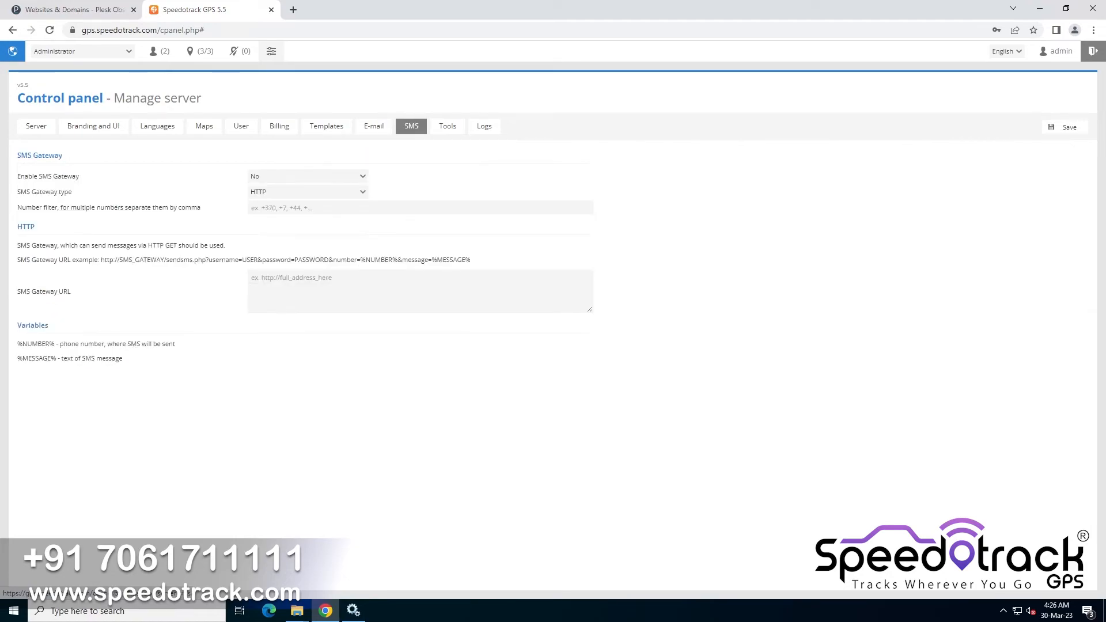
pyautogui.click(444, 129)
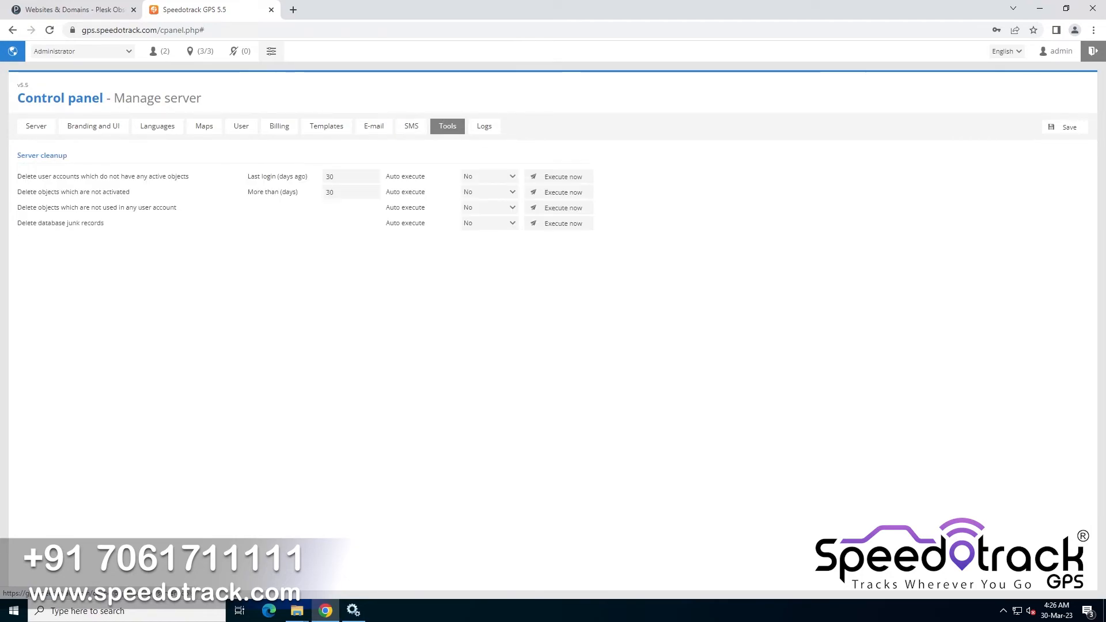
pyautogui.click(484, 130)
pyautogui.click(37, 130)
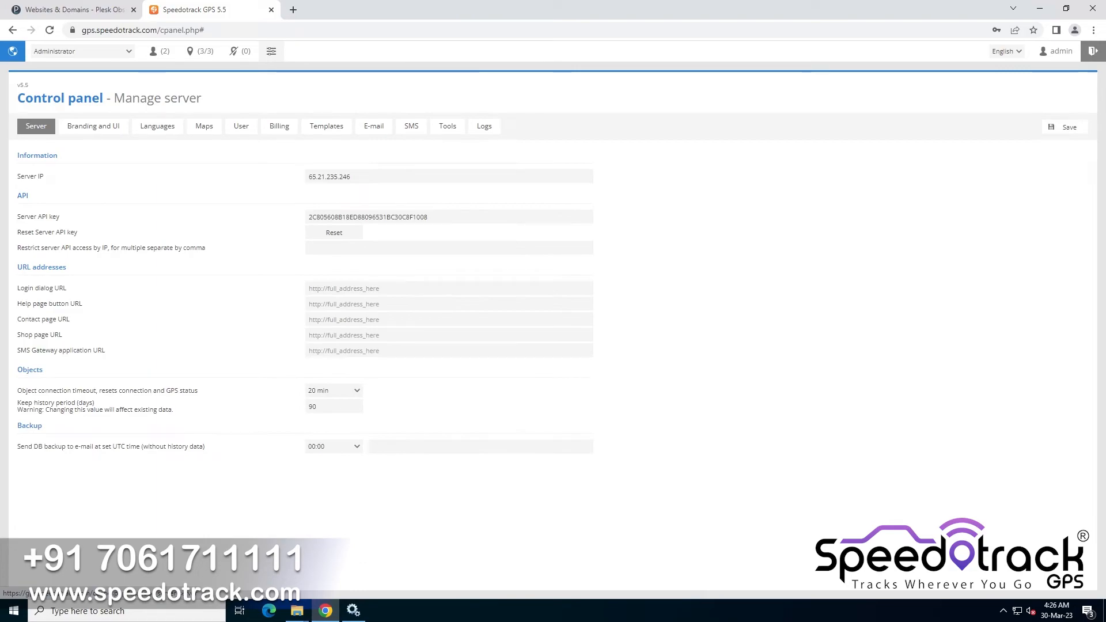
pyautogui.click(202, 51)
# Search for yougetsignal port in a new tab, accept cookies, and open the Open Port Check Tool
pyautogui.click(293, 10)
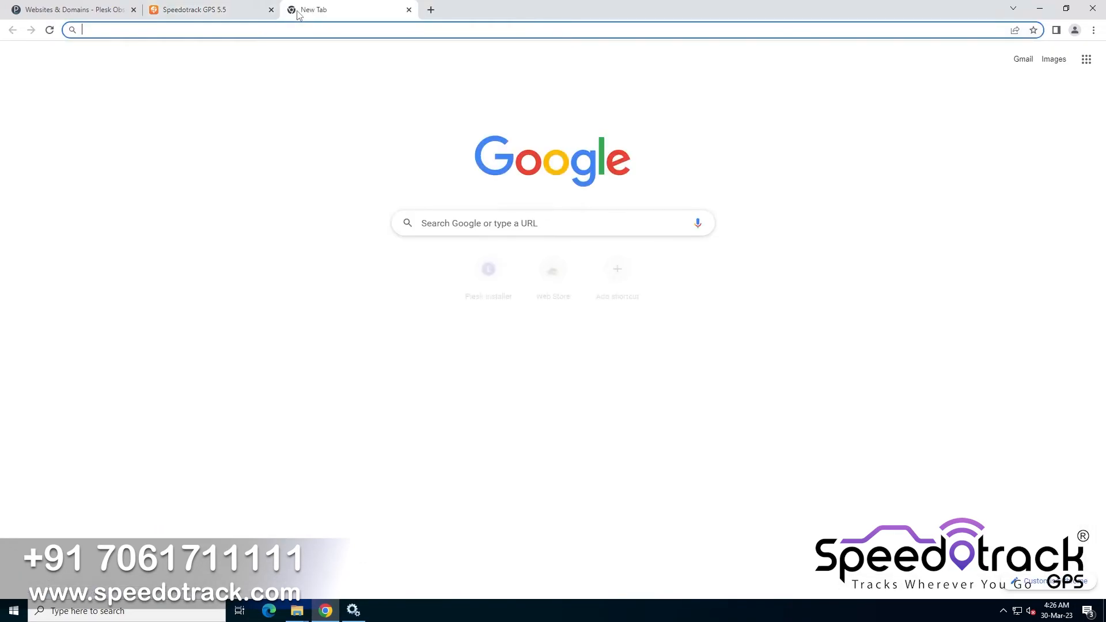
pyautogui.write('youge')
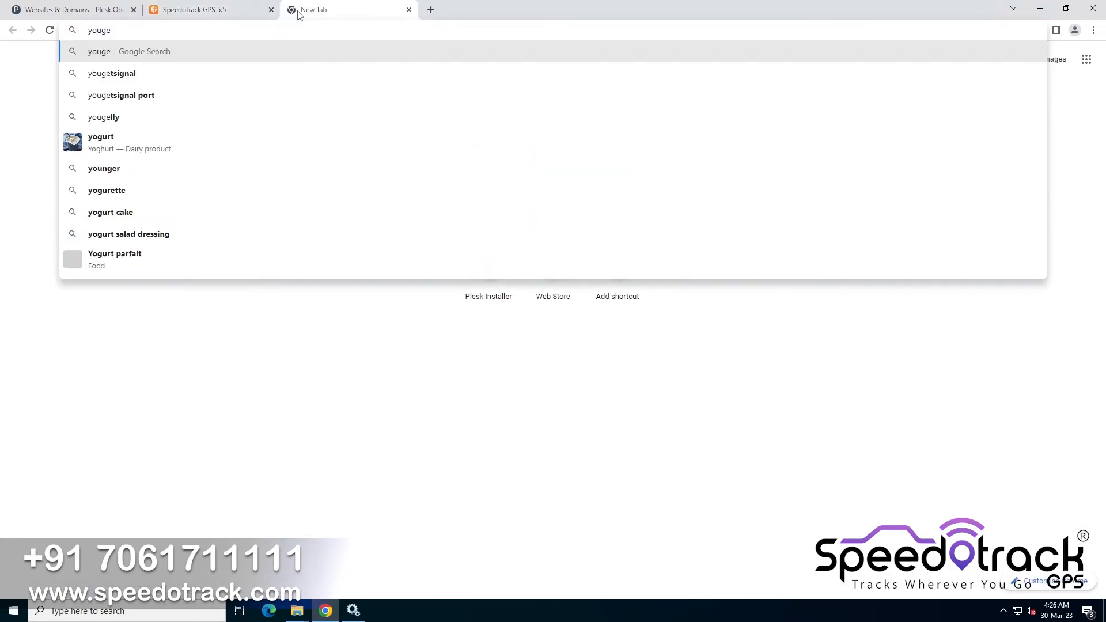
pyautogui.write('tsignal')
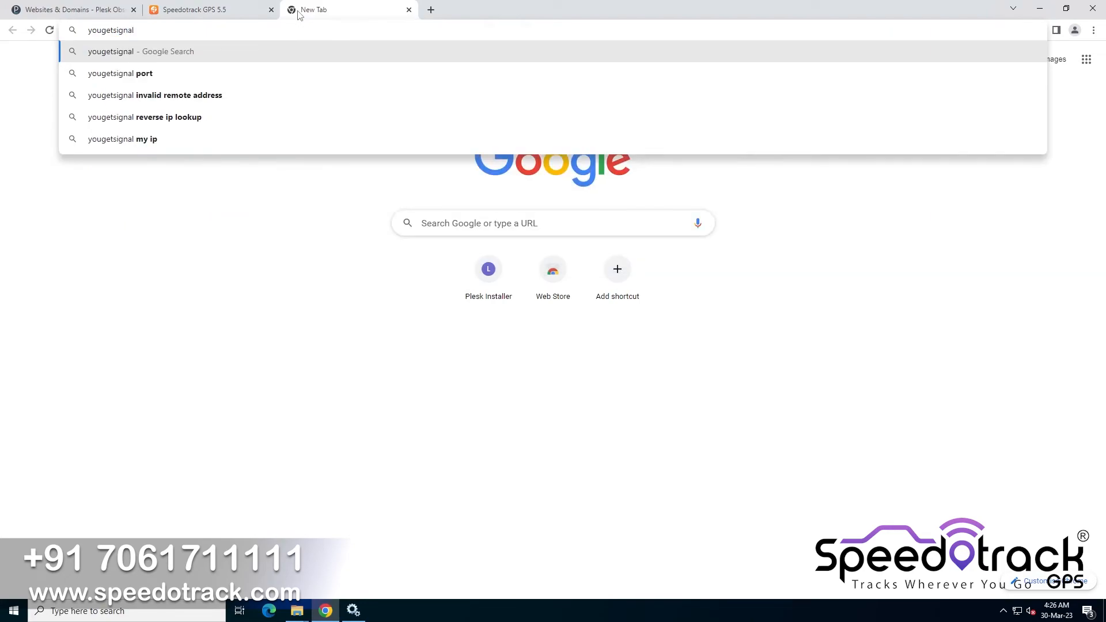
pyautogui.press('Down')
pyautogui.press('Return')
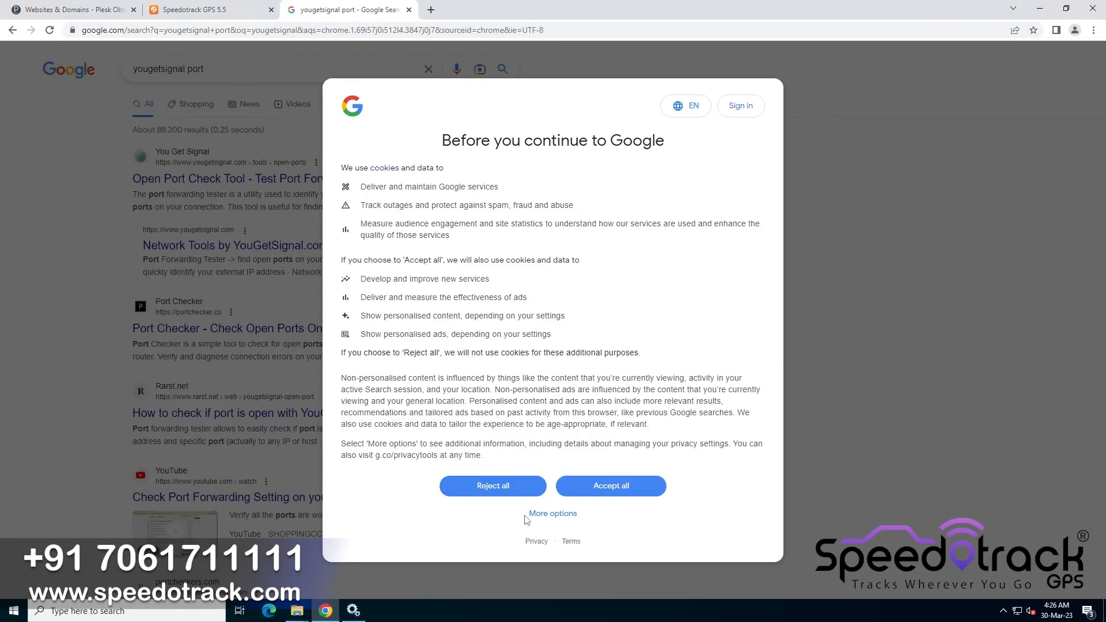
pyautogui.click(613, 488)
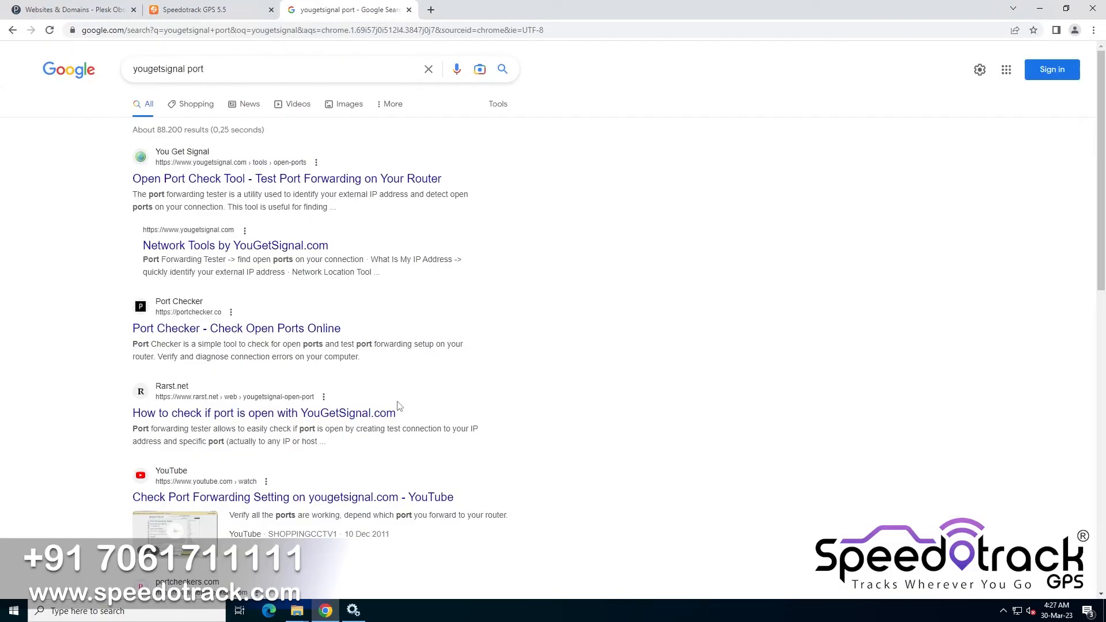
pyautogui.click(203, 167)
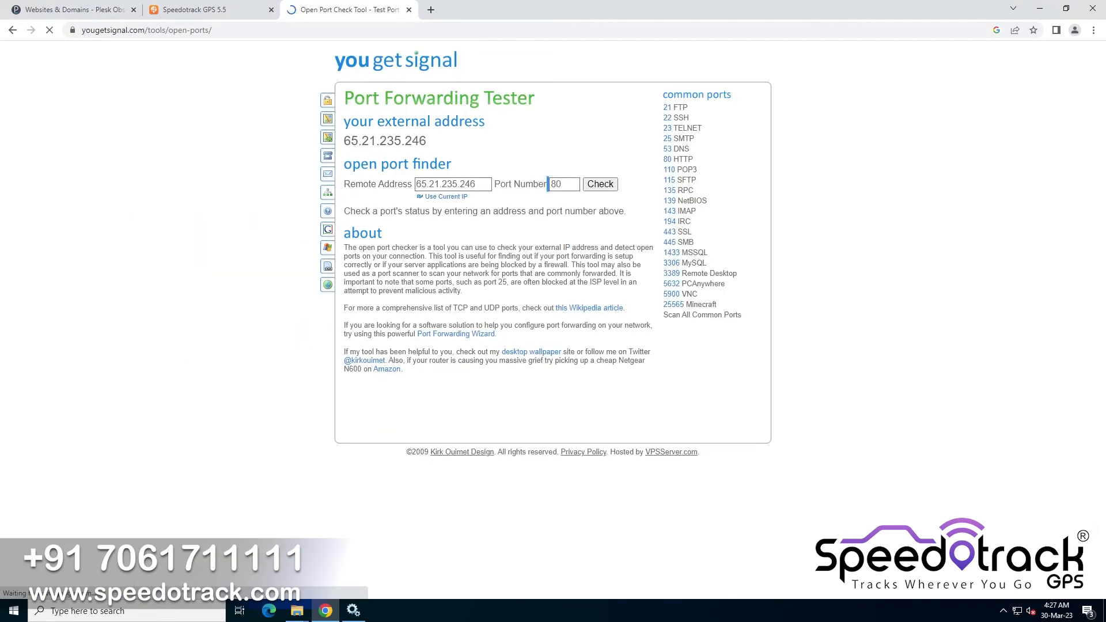
# Check whether ports 11919 and 10202 are open on the server address, returning to the GPS panel tab
pyautogui.click(548, 184)
pyautogui.click(599, 186)
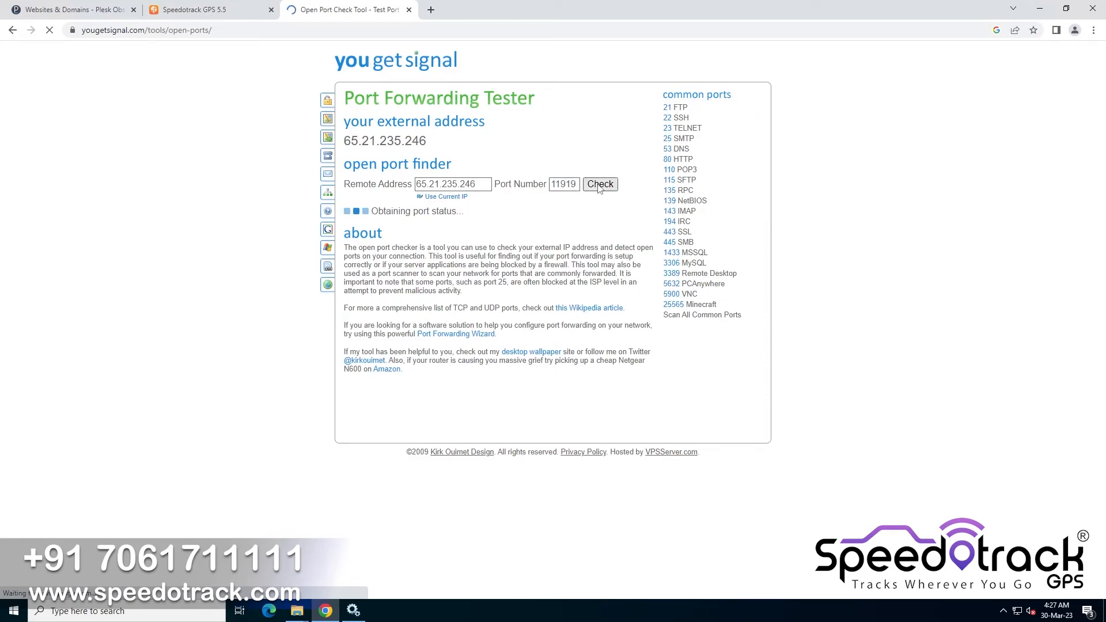
pyautogui.moveTo(416, 213); pyautogui.dragTo(377, 211)
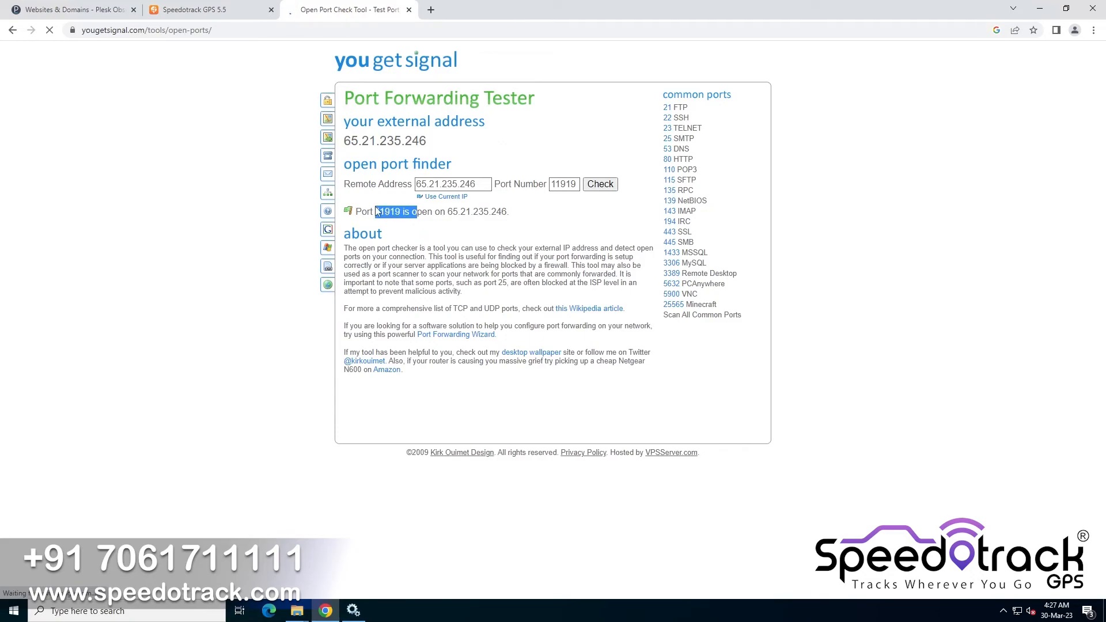
pyautogui.doubleClick(564, 184)
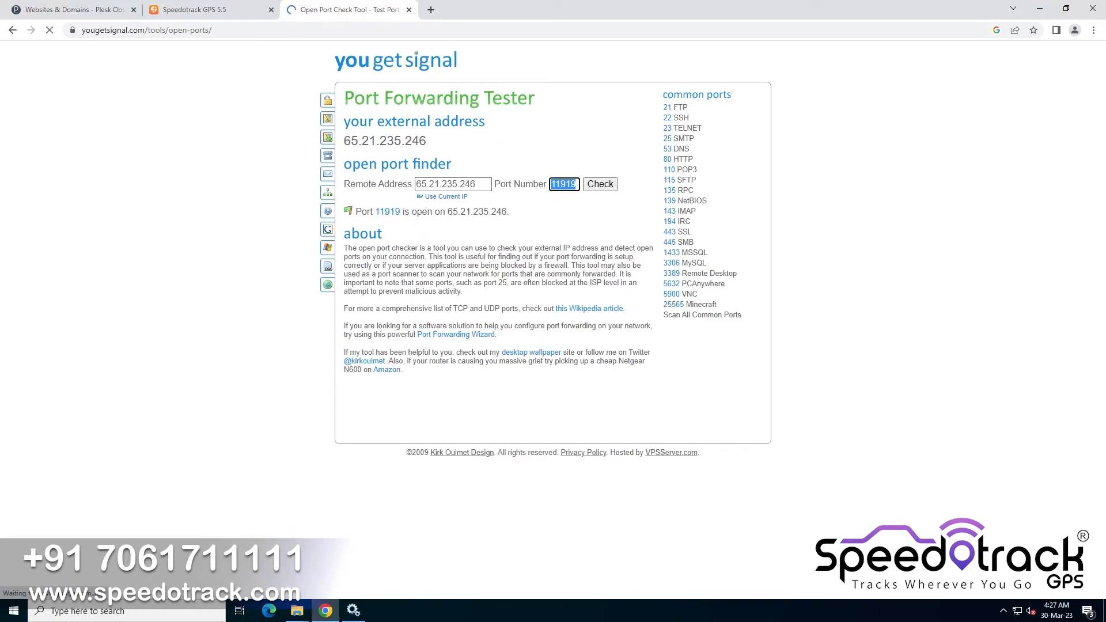
pyautogui.write('10202')
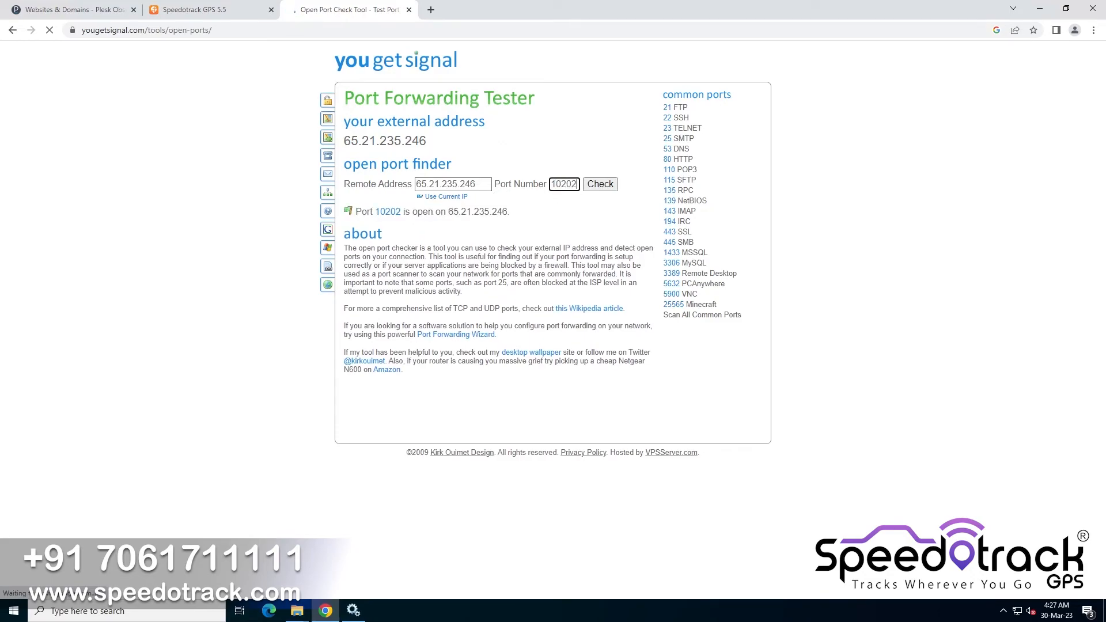
pyautogui.click(188, 10)
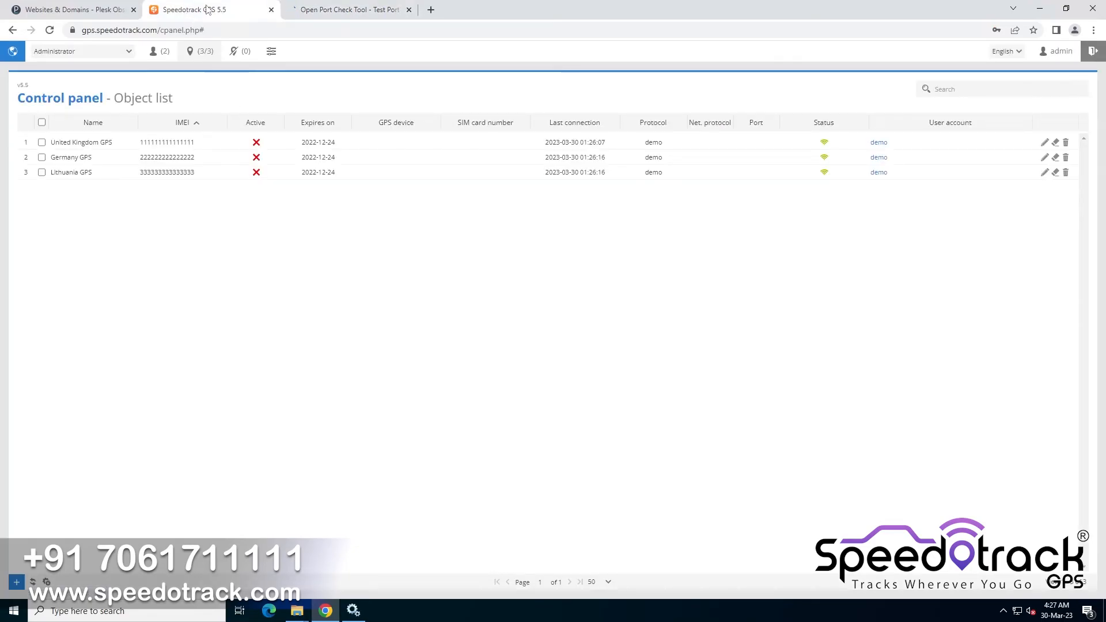
# Open the user list and log in to the tracking page as the demo user
pyautogui.click(160, 50)
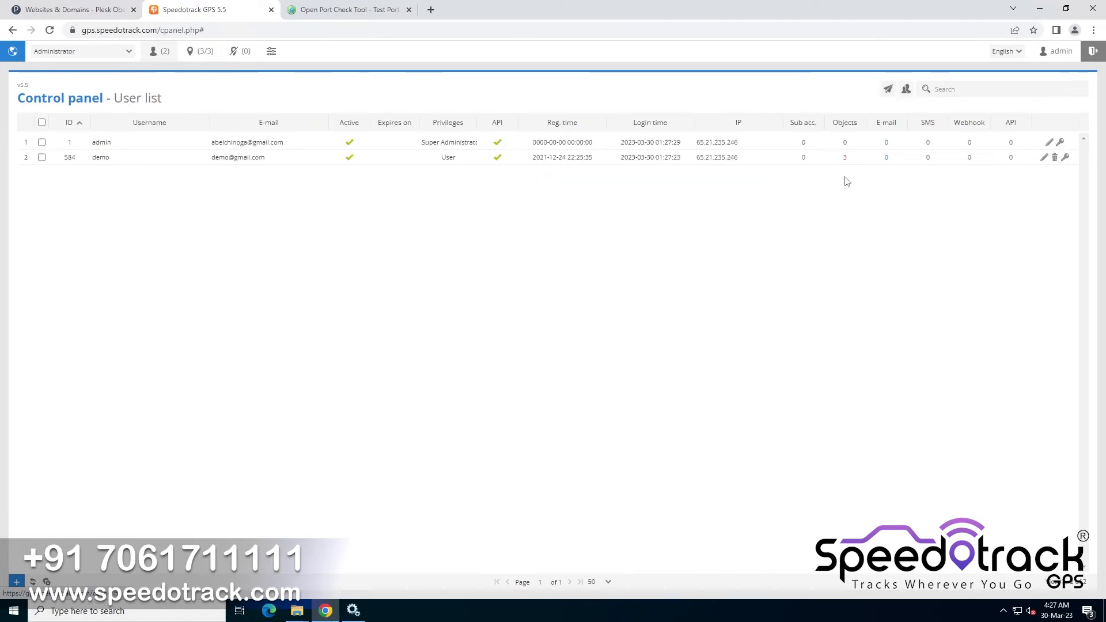
pyautogui.click(1066, 157)
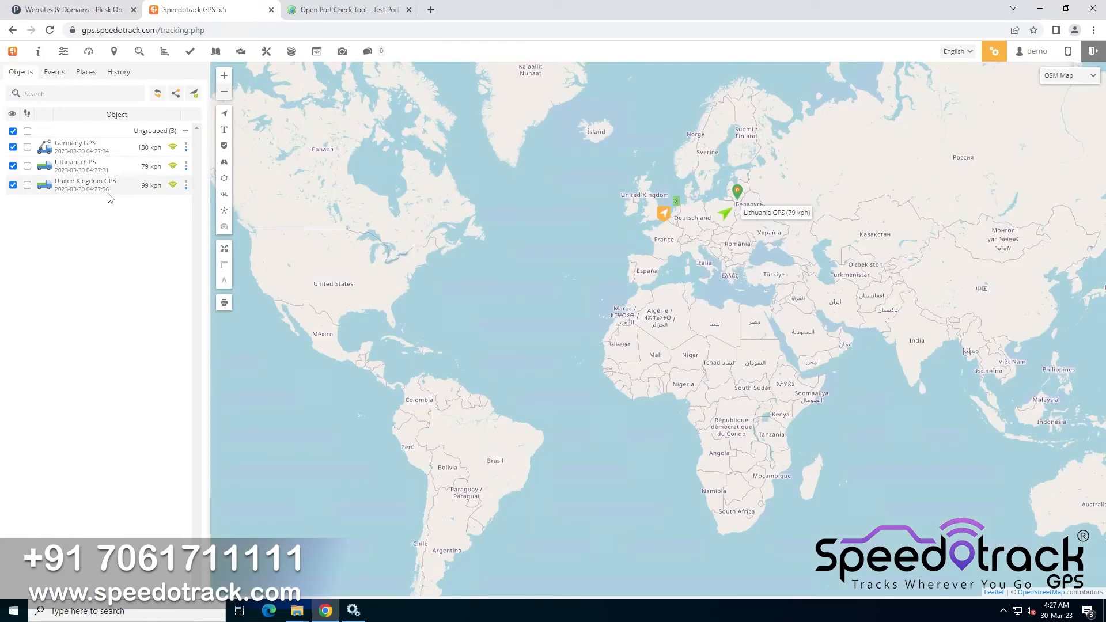
# Select the United Kingdom GPS object and examine the live objects and their details on the tracking map
pyautogui.click(108, 190)
pyautogui.scroll(8, 733, 284)
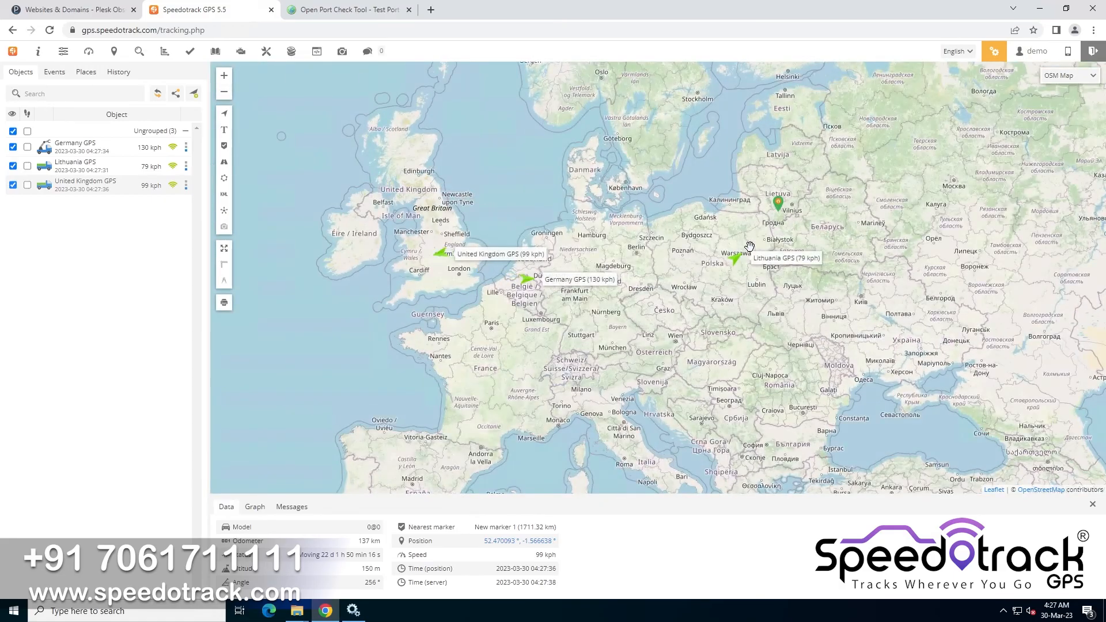
pyautogui.scroll(-4, 548, 278)
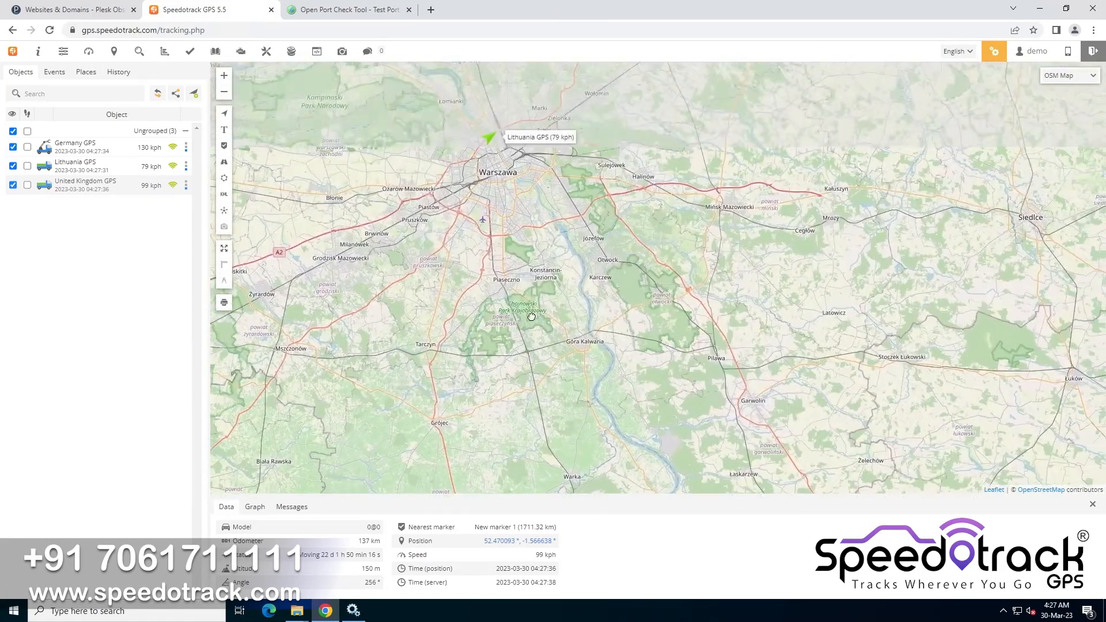
pyautogui.scroll(5, 493, 155)
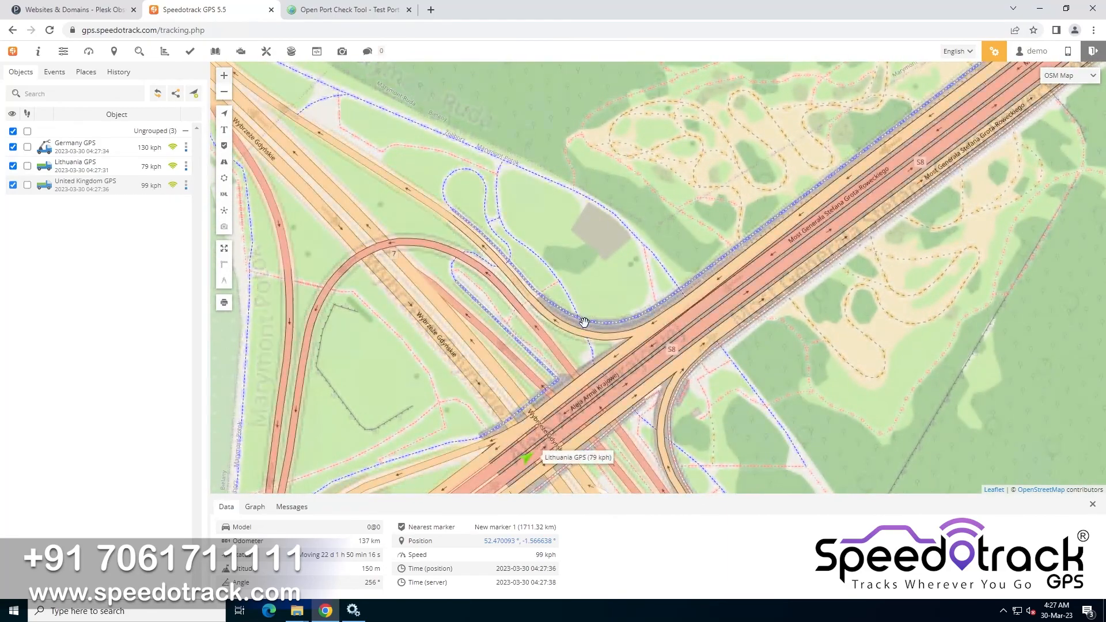
pyautogui.moveTo(618, 296); pyautogui.dragTo(515, 231)
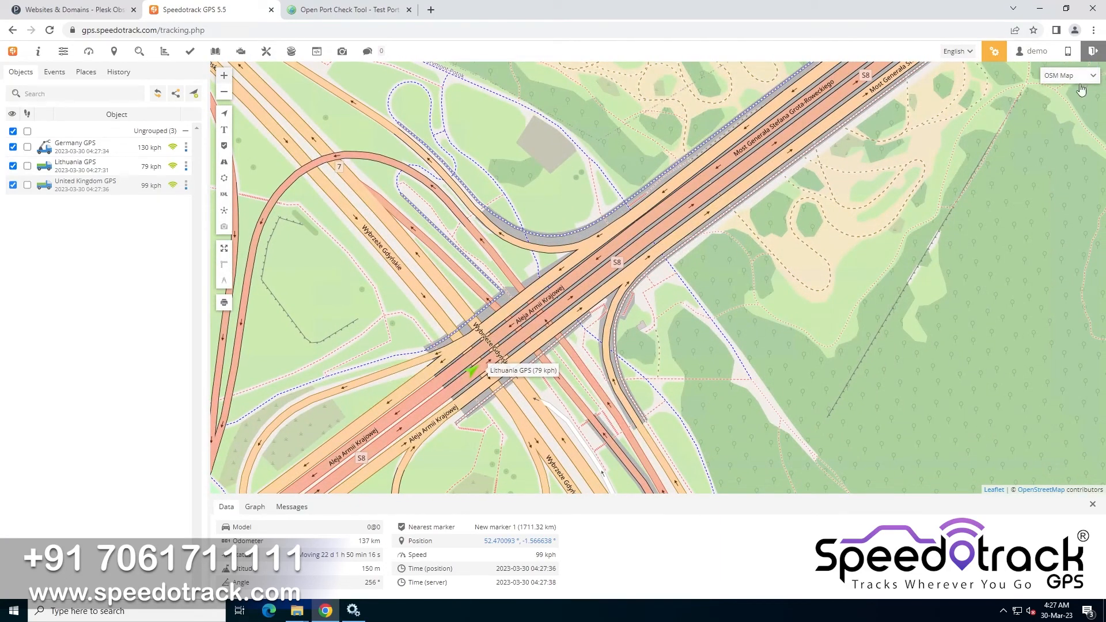
pyautogui.click(1083, 77)
pyautogui.click(1061, 89)
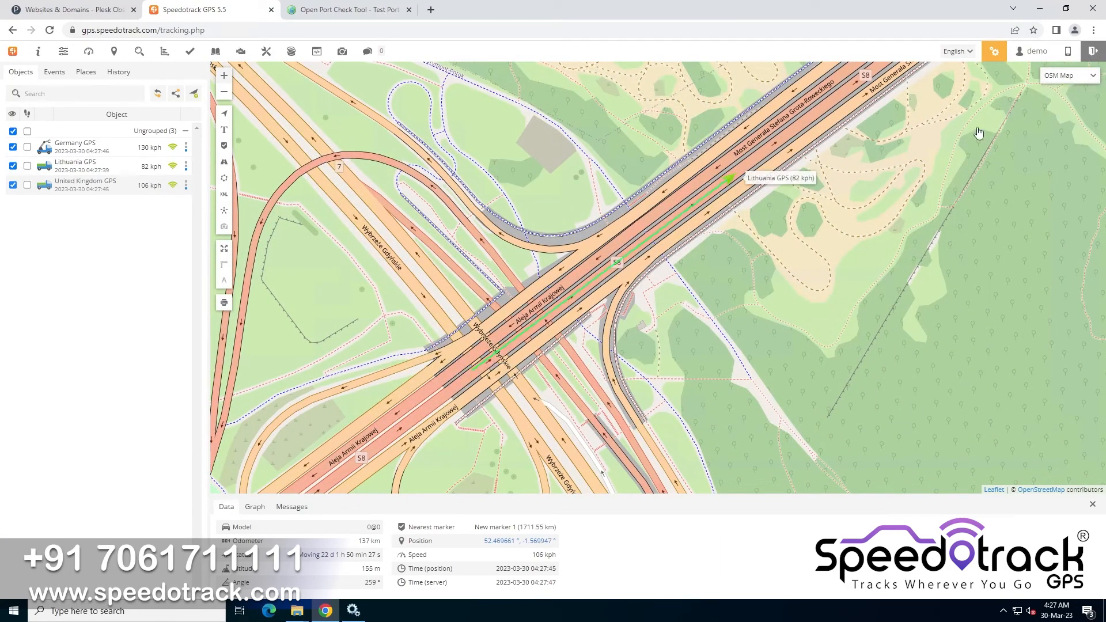
pyautogui.scroll(-1, 747, 225)
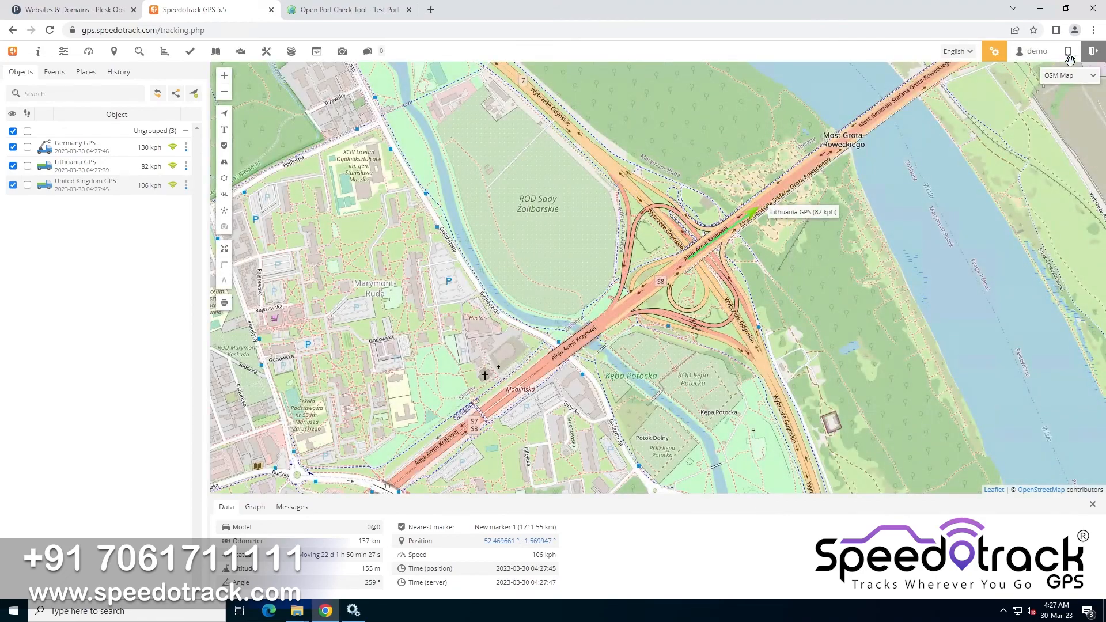
pyautogui.click(1069, 55)
# Set the backup job's database connection to MySQL Server (TCP/IP) with server name localhost
pyautogui.moveTo(563, 9)
pyautogui.click(679, 11)
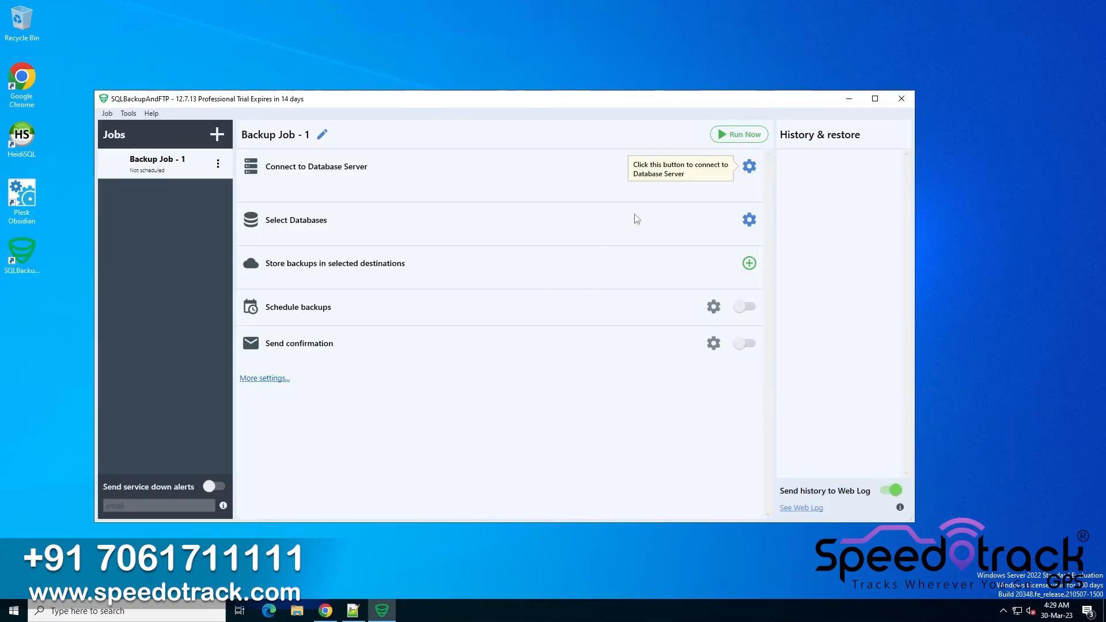
pyautogui.click(749, 166)
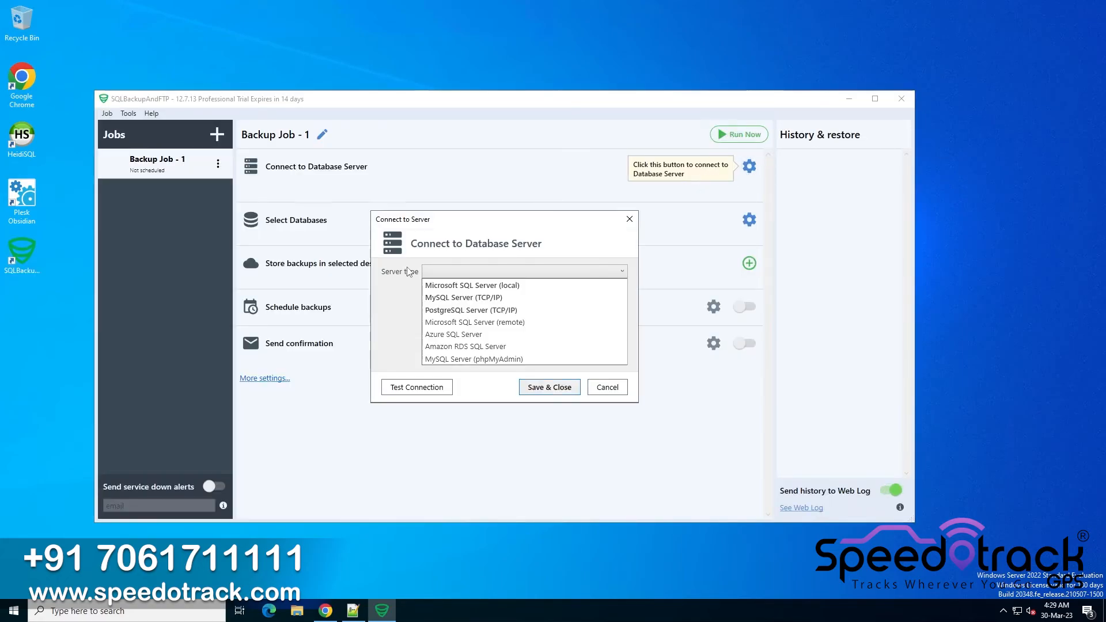
pyautogui.click(462, 298)
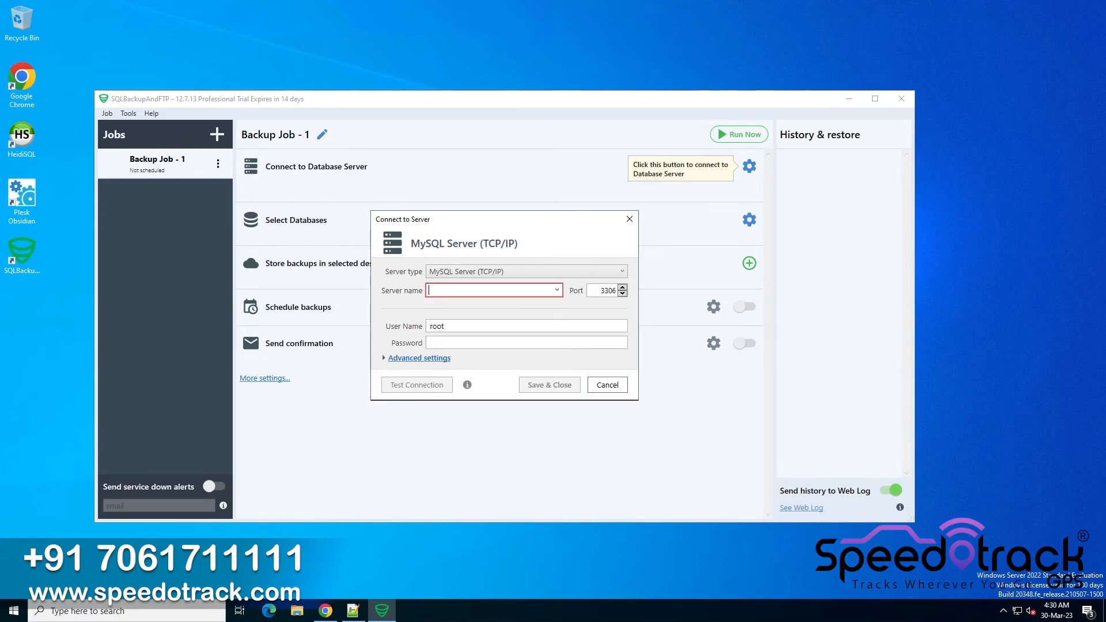
pyautogui.write('localho')
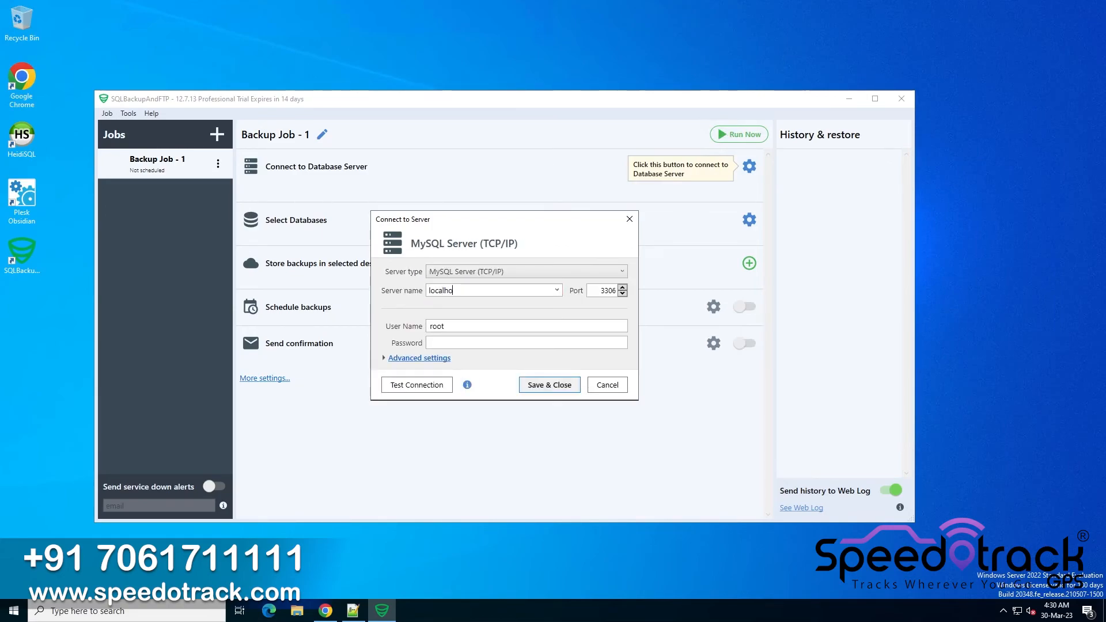
pyautogui.write('st')
pyautogui.press('Tab')
# Enter gs_user as user name and the database password, test the connection and save it
pyautogui.press('Tab')
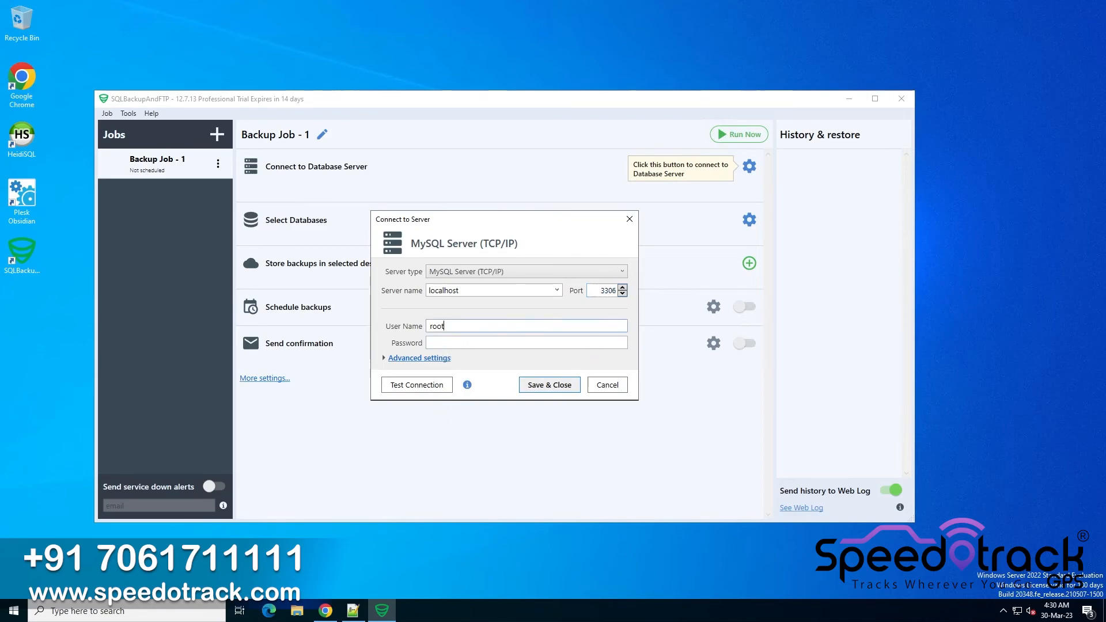
pyautogui.write('gs_user')
pyautogui.press('Tab')
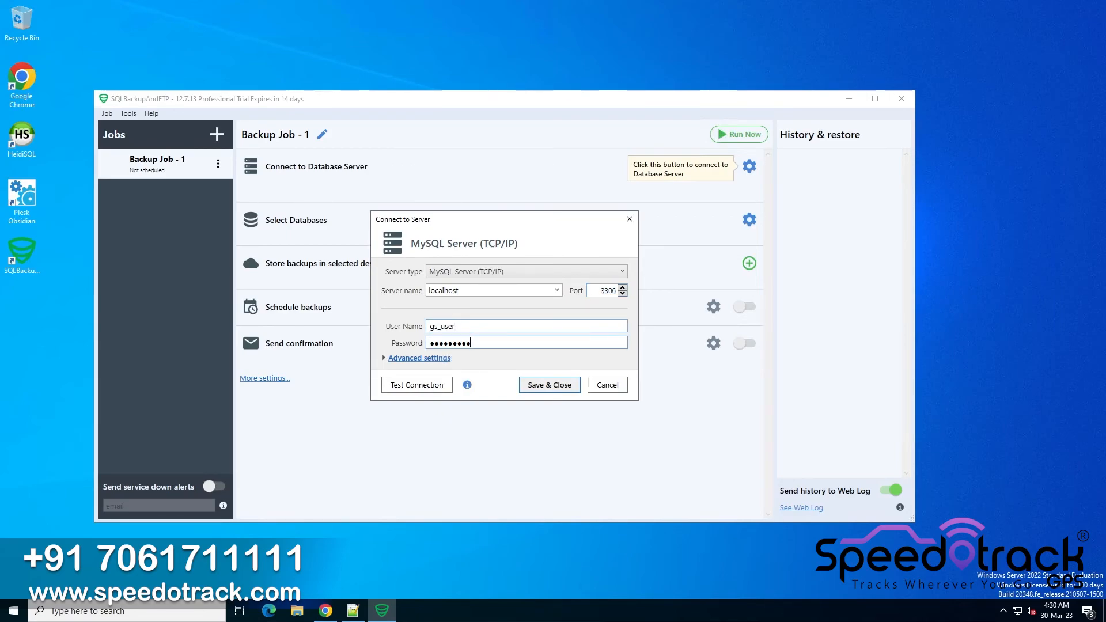
pyautogui.click(414, 384)
pyautogui.click(606, 346)
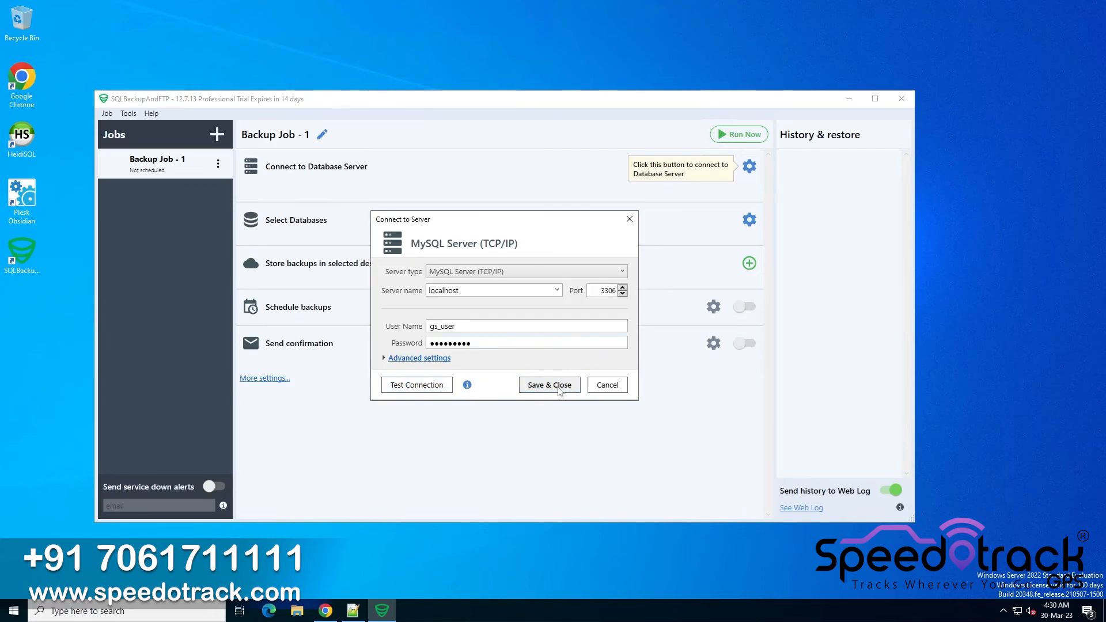
pyautogui.click(557, 385)
# Select the gs_db database for the backup job
pyautogui.click(749, 222)
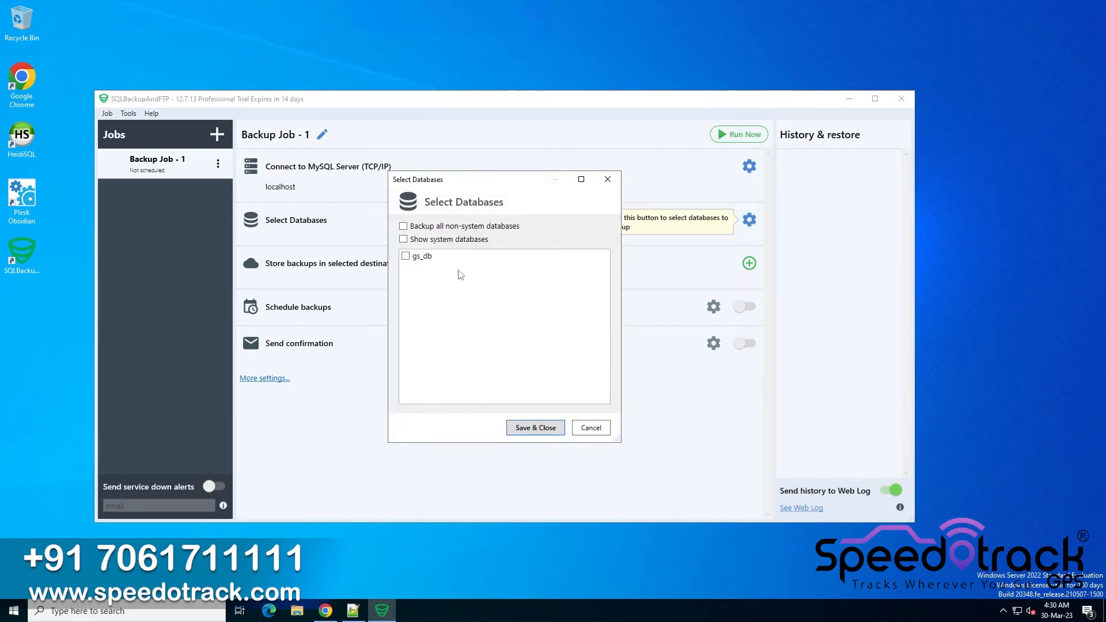
pyautogui.click(533, 430)
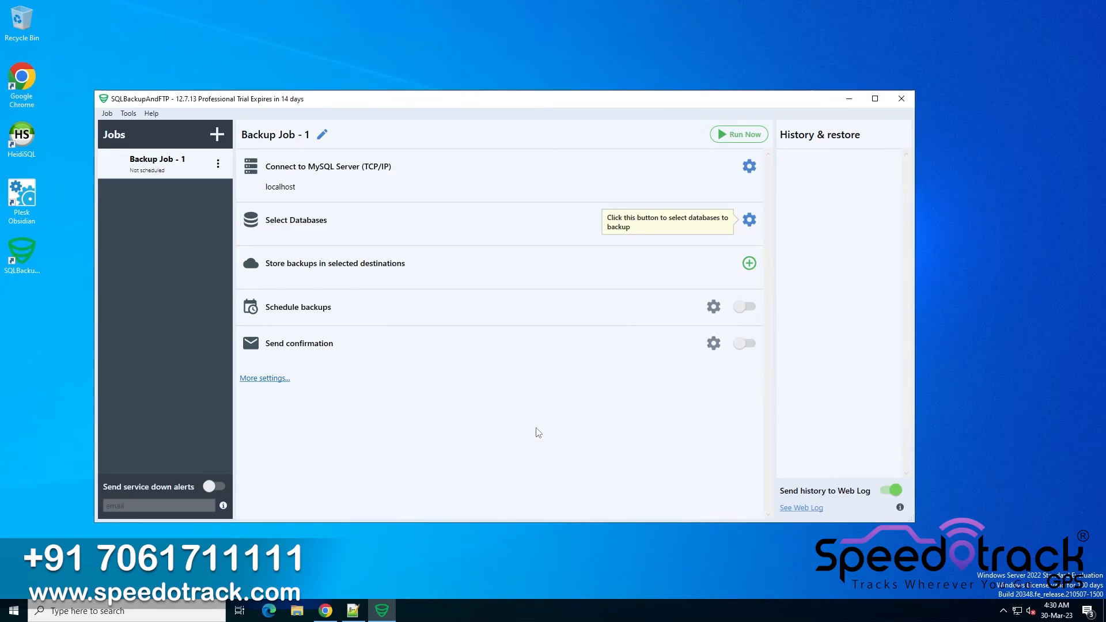
# Add a Local/Network Folder/NAS backup destination and browse to Local Disk (D:) in the folder picker
pyautogui.click(749, 273)
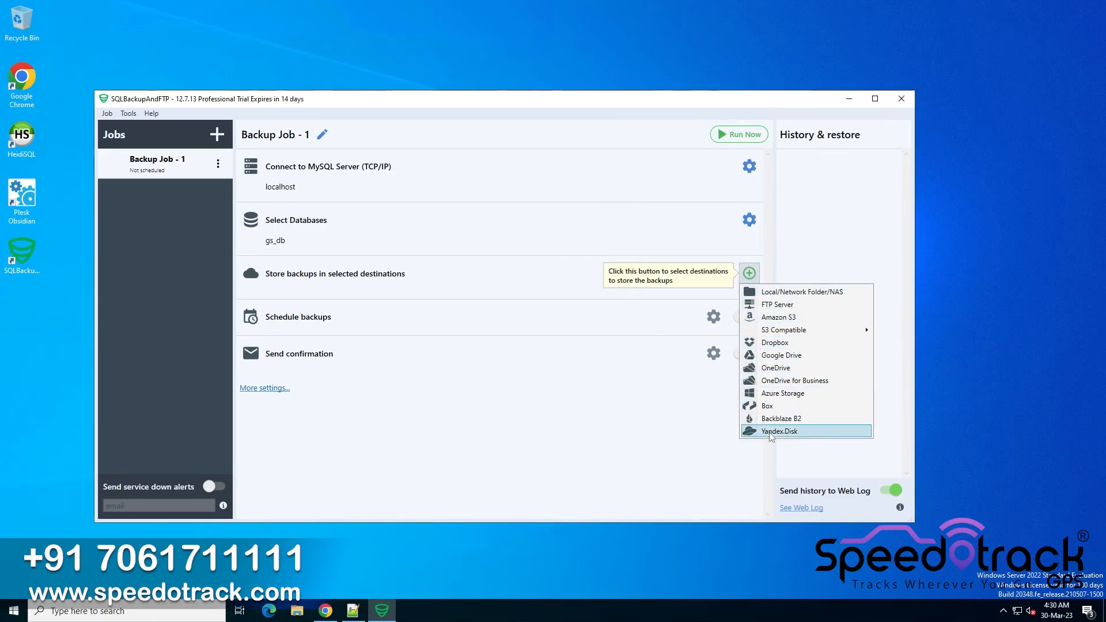
pyautogui.click(781, 292)
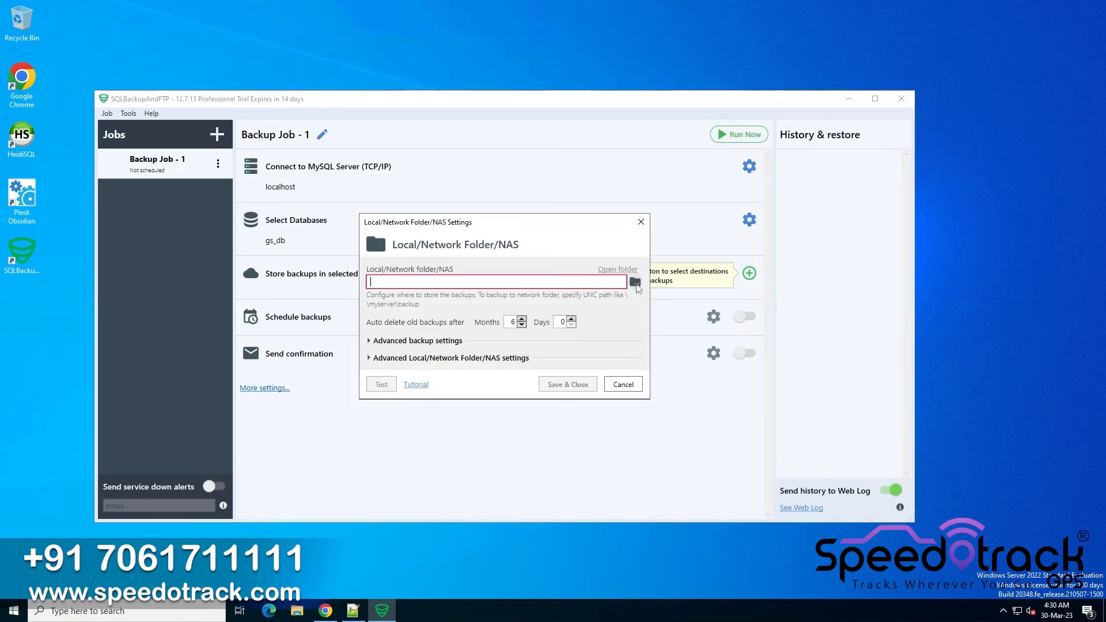
pyautogui.click(635, 284)
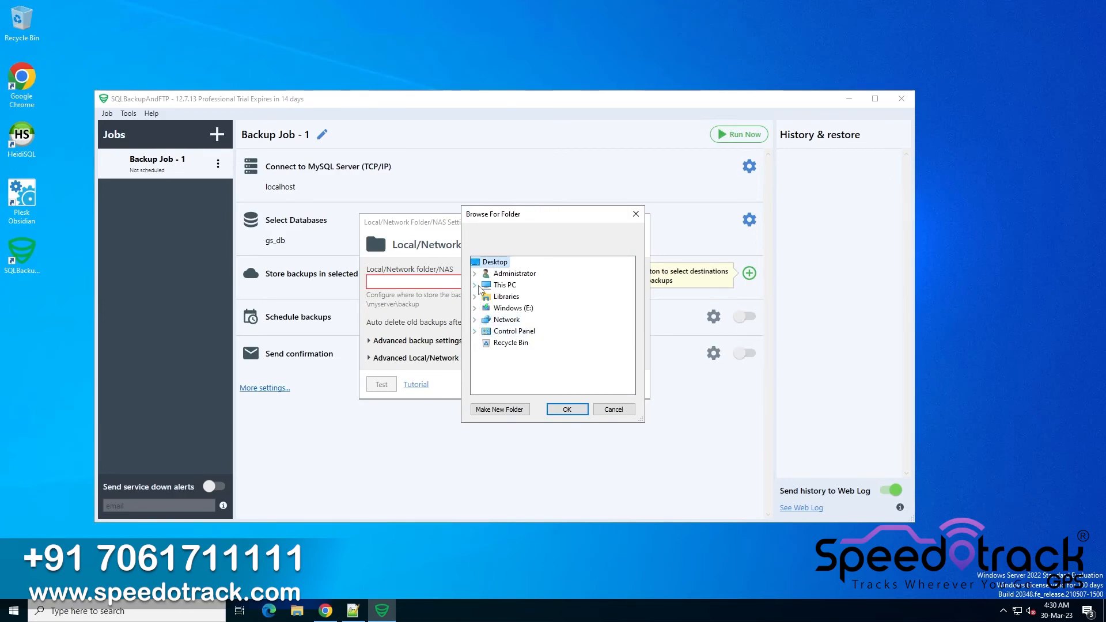
pyautogui.click(478, 286)
pyautogui.scroll(-2, 495, 335)
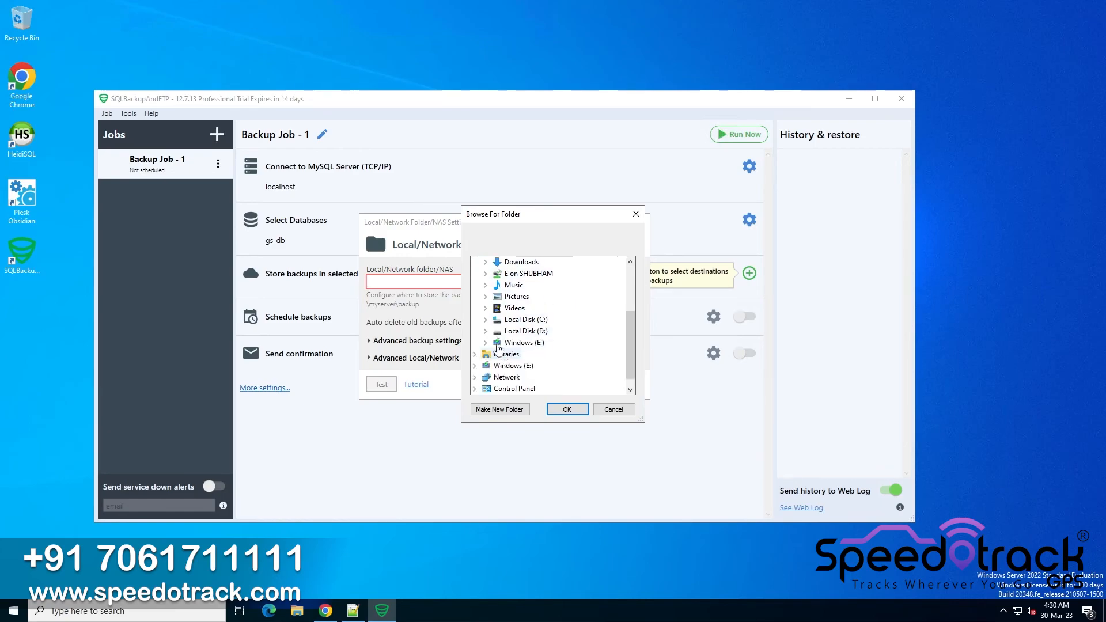
pyautogui.click(487, 333)
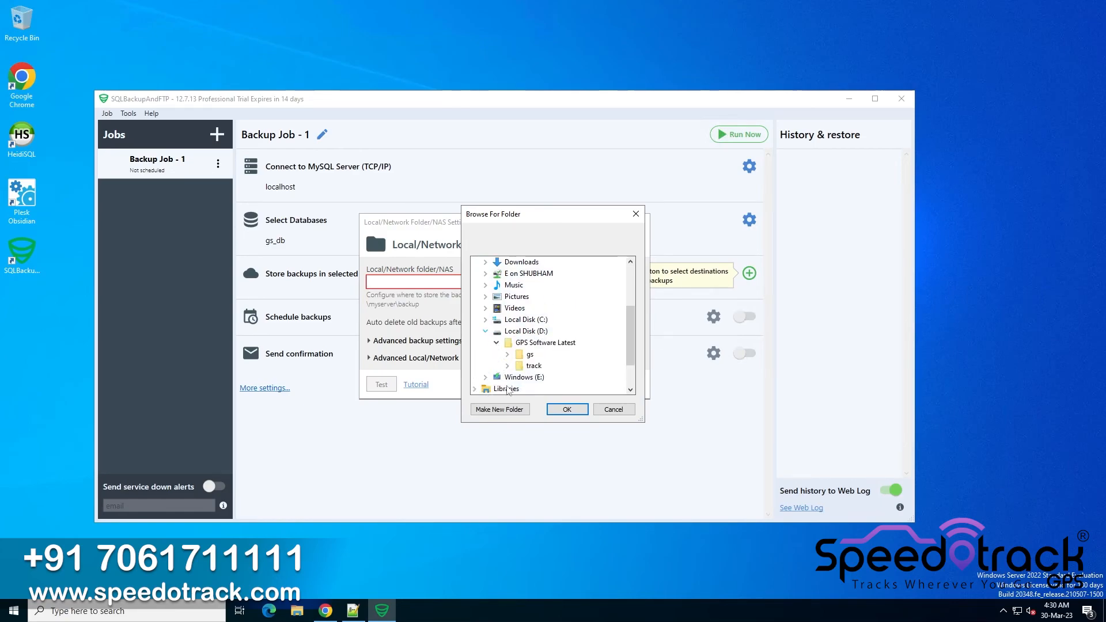
# Create two new folders with the default name in the folder picker
pyautogui.click(501, 410)
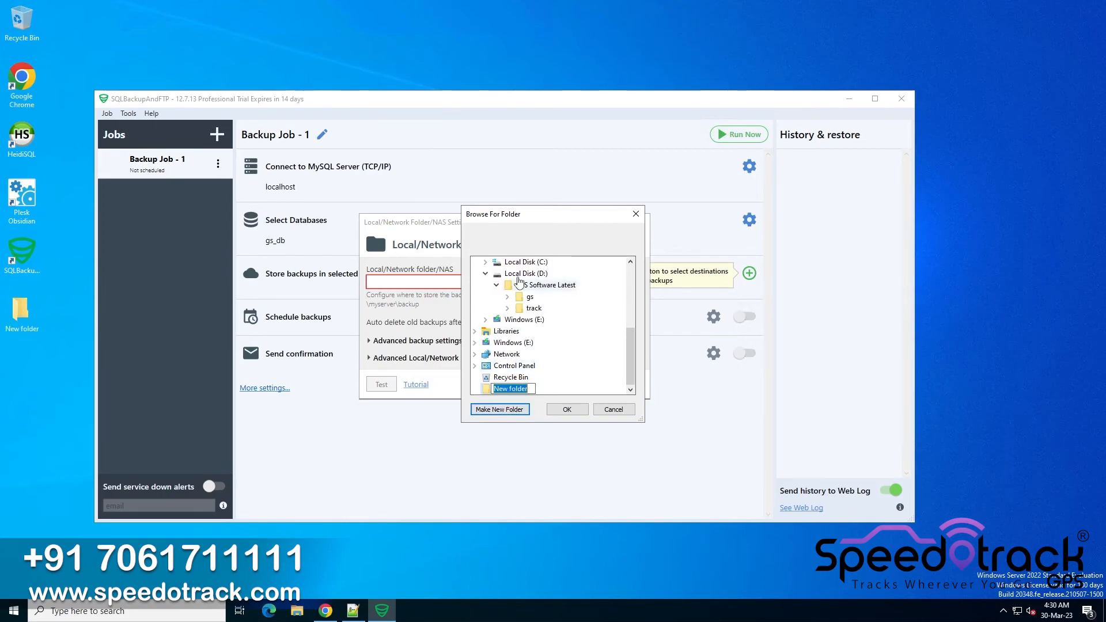
pyautogui.press('Return')
pyautogui.click(516, 410)
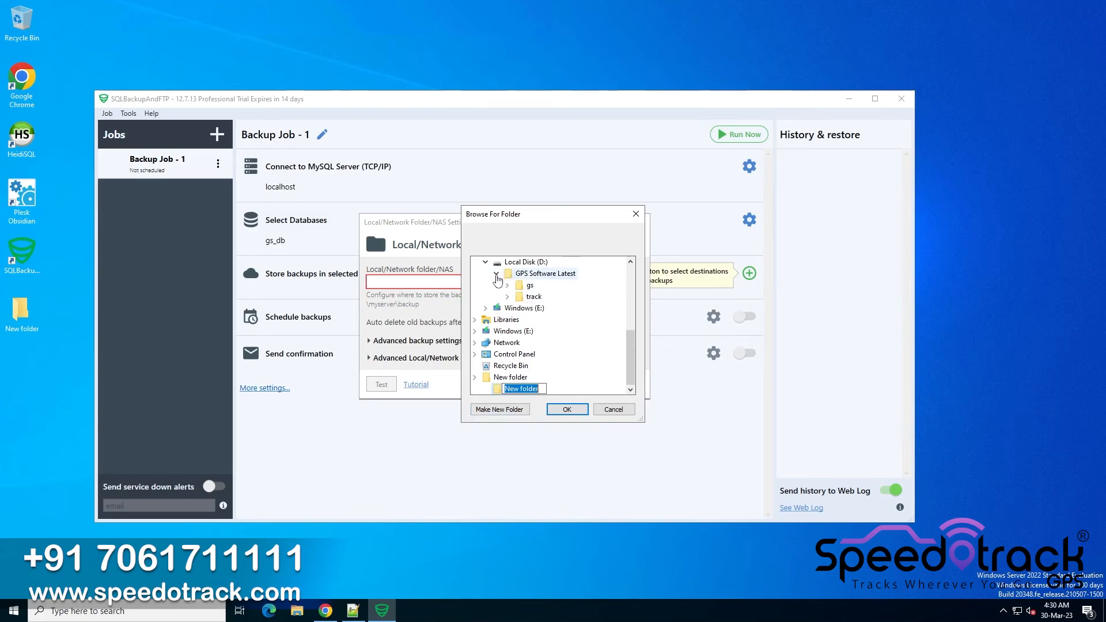
pyautogui.press('Return')
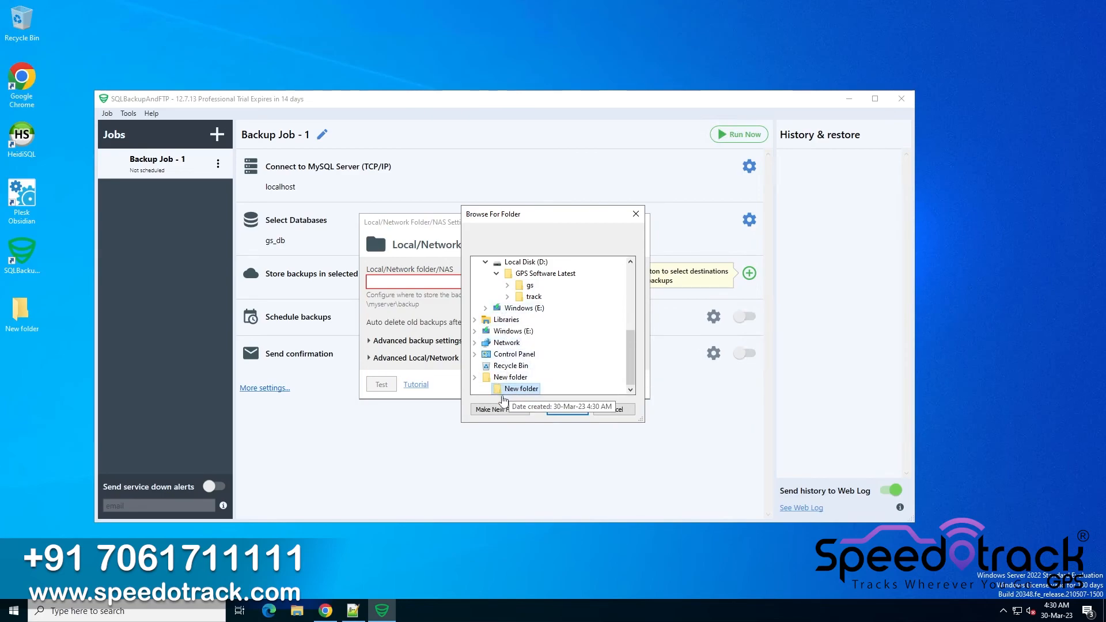
# In File Explorer, create a folder named Database Backup on Local Disk (D:)
pyautogui.click(297, 612)
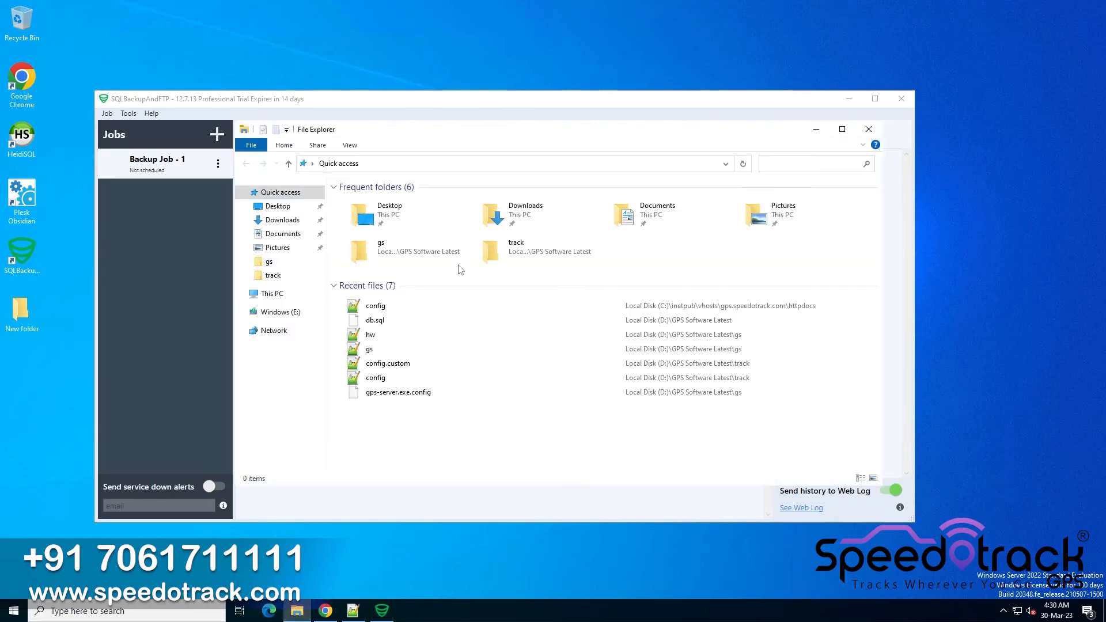
pyautogui.click(282, 294)
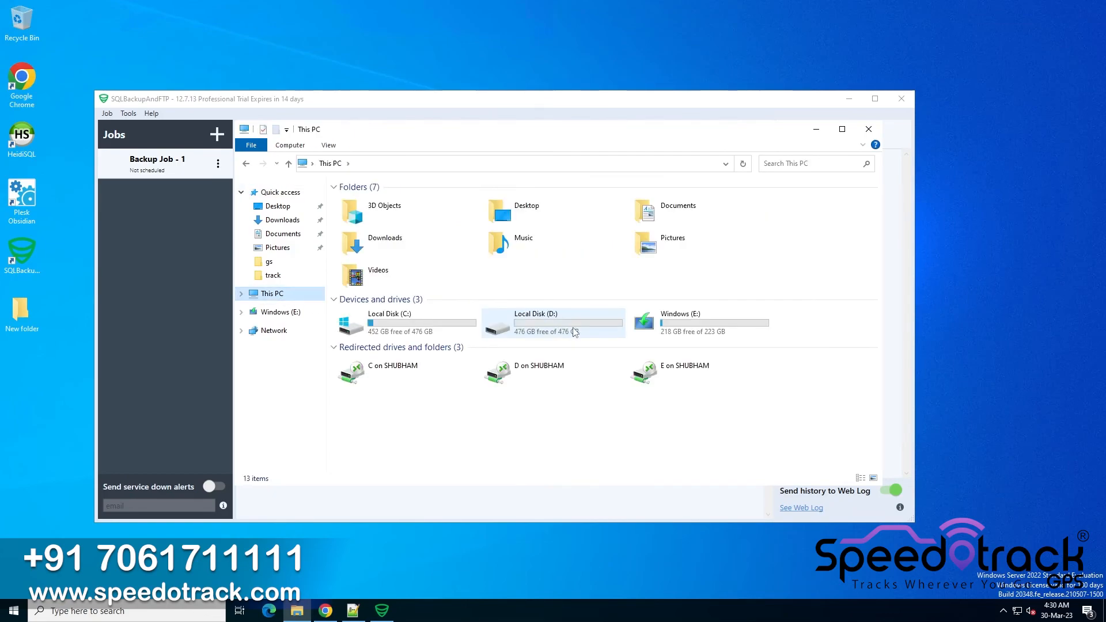
pyautogui.doubleClick(576, 333)
pyautogui.rightClick(546, 344)
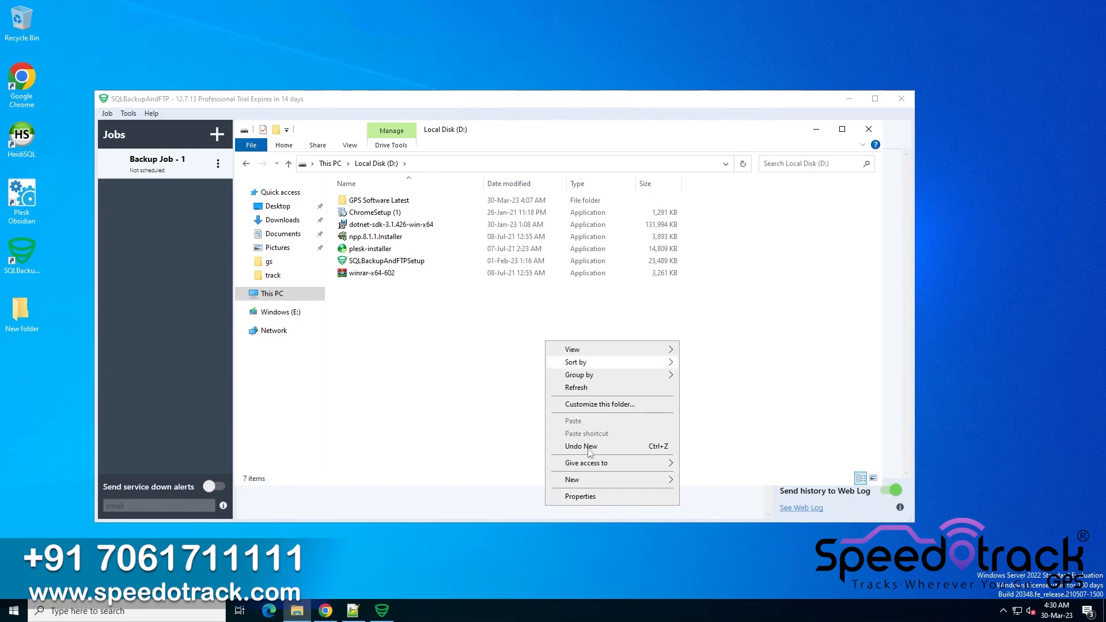
pyautogui.moveTo(652, 479)
pyautogui.click(689, 481)
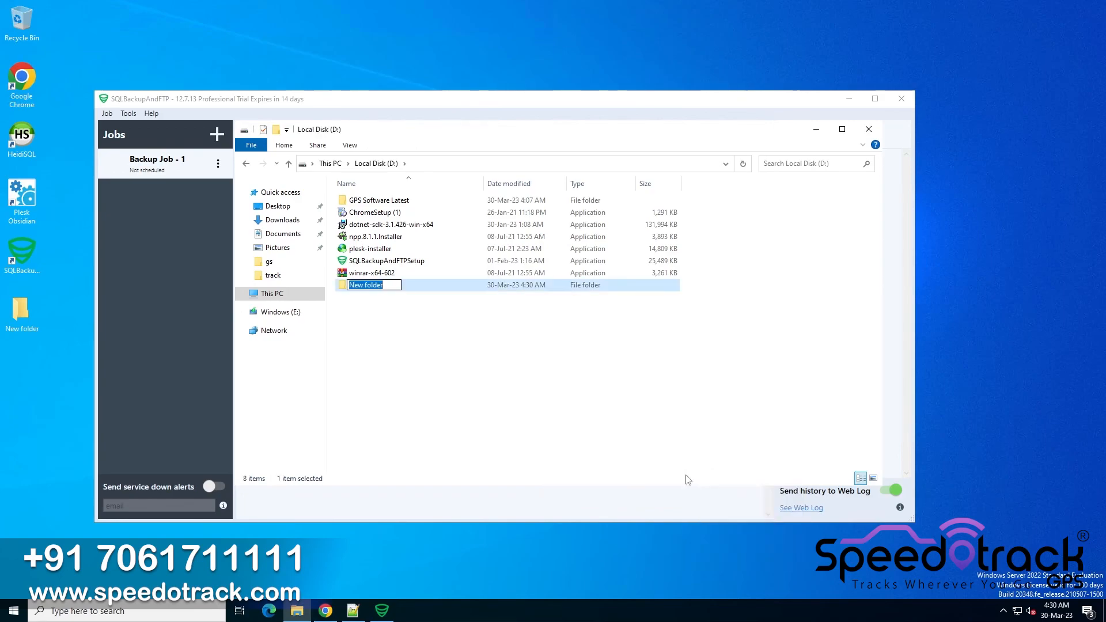
pyautogui.write('Database Backup')
pyautogui.press('Return')
# Choose D:\Database Backup as the backup destination folder, test it and save the destination
pyautogui.hotkey('alt', 'Tab')
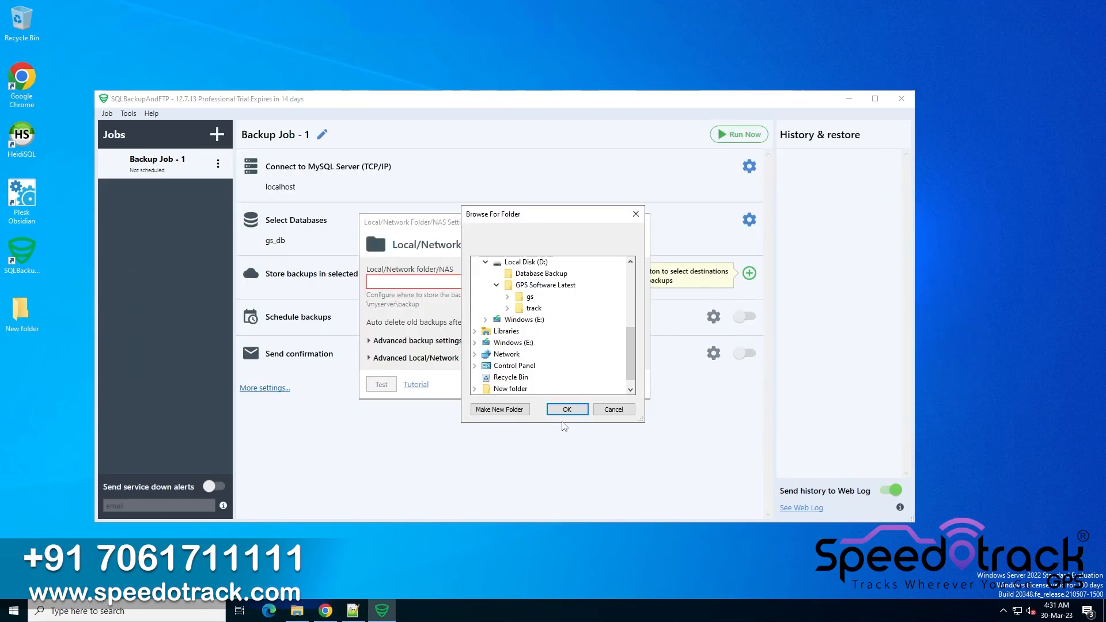
pyautogui.click(554, 276)
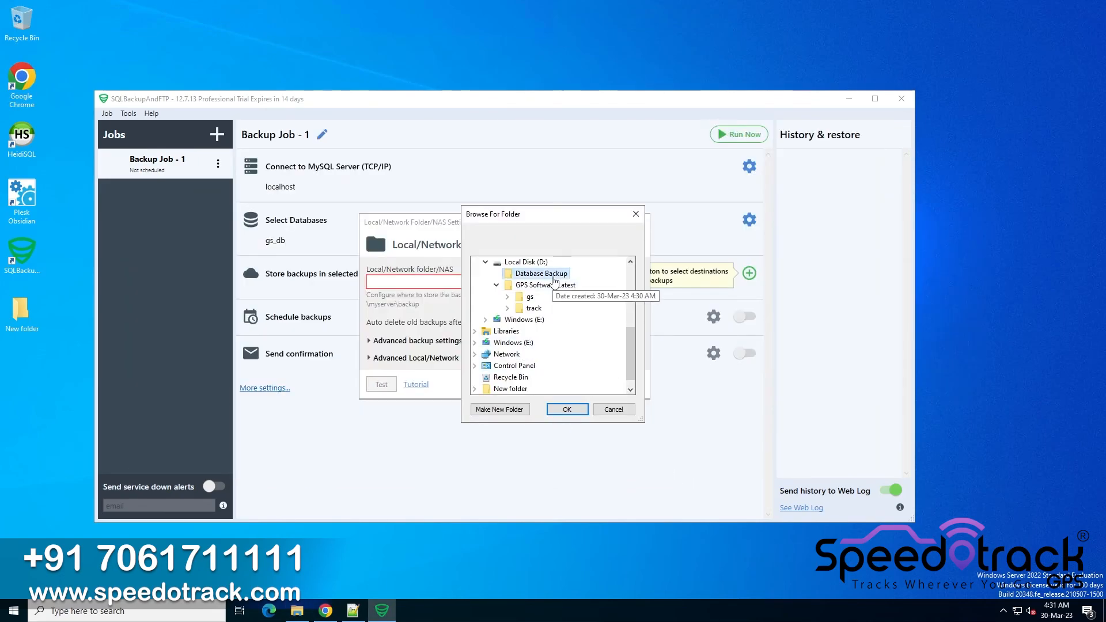
pyautogui.click(567, 408)
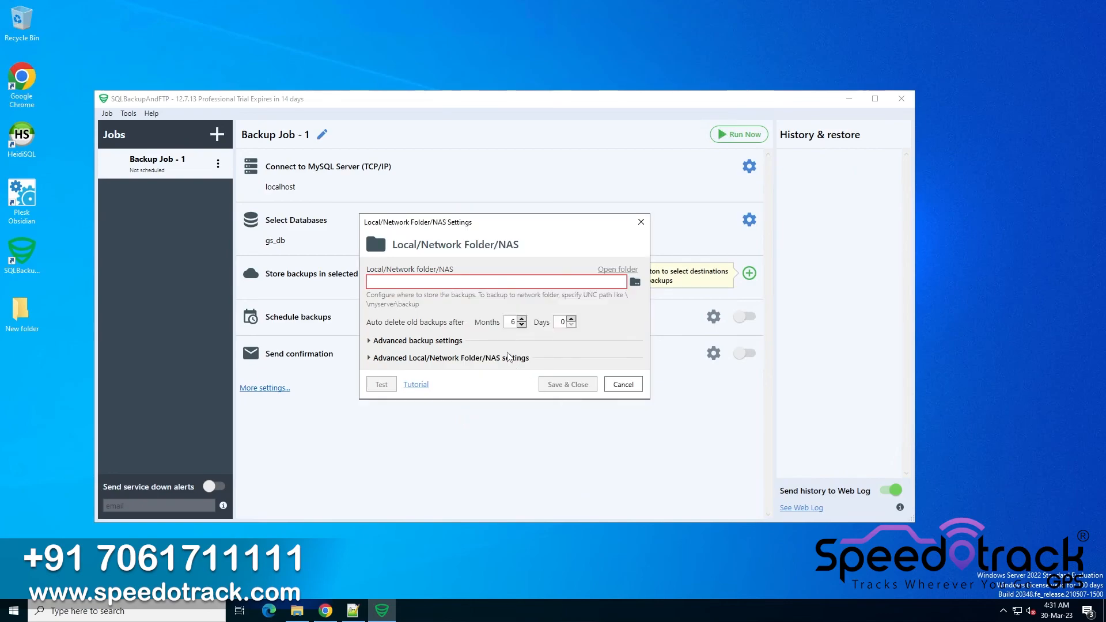
pyautogui.click(381, 386)
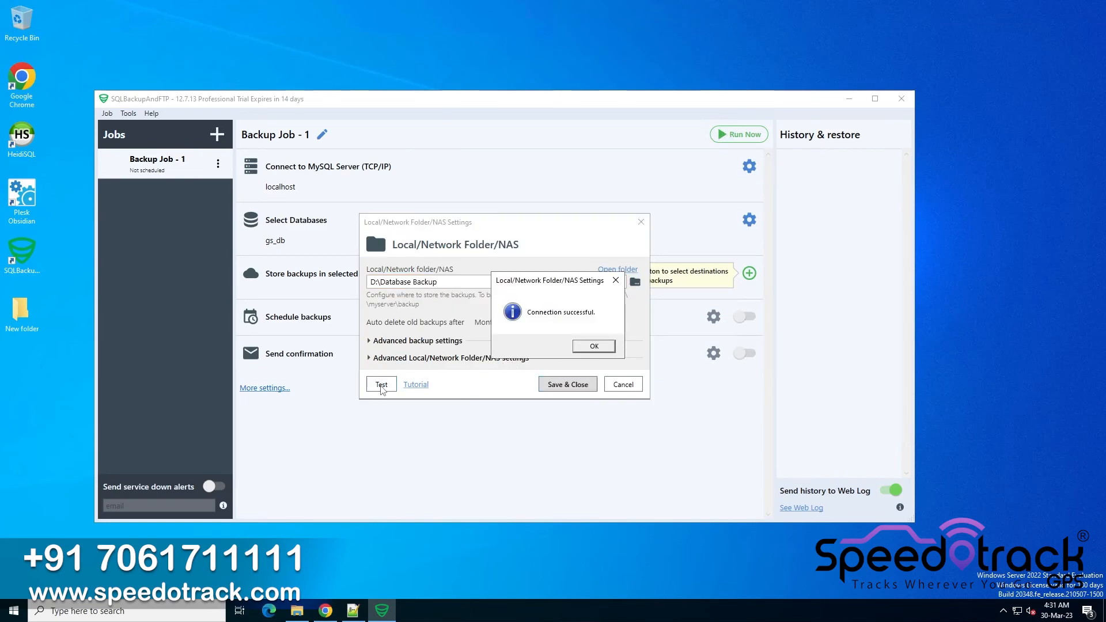
pyautogui.click(592, 347)
pyautogui.click(578, 382)
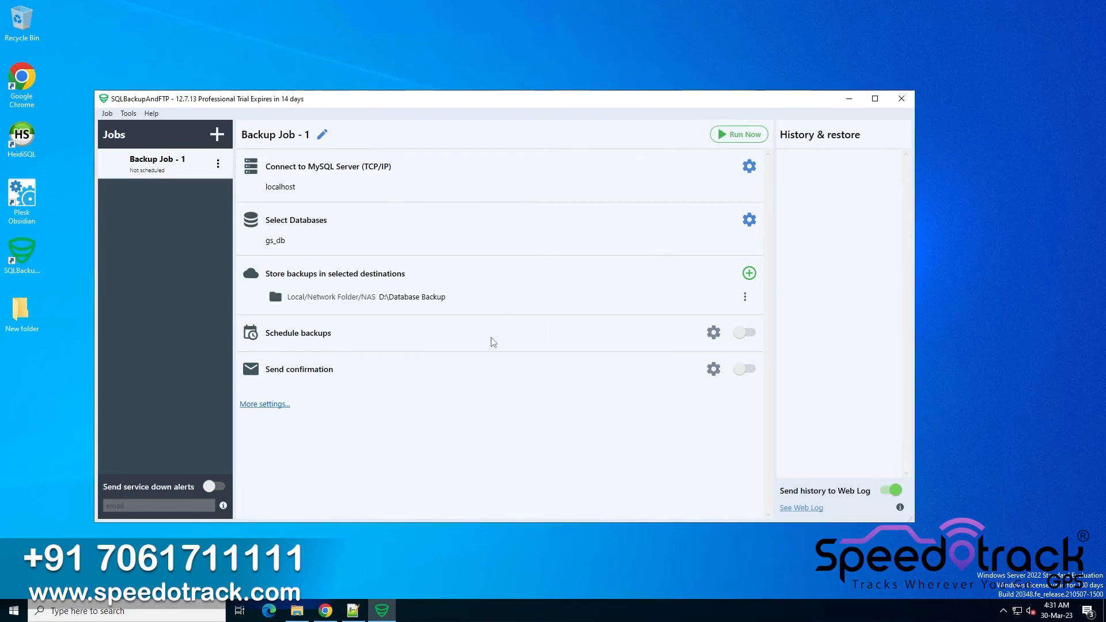
# Turn on scheduled backups for the job
pyautogui.click(746, 334)
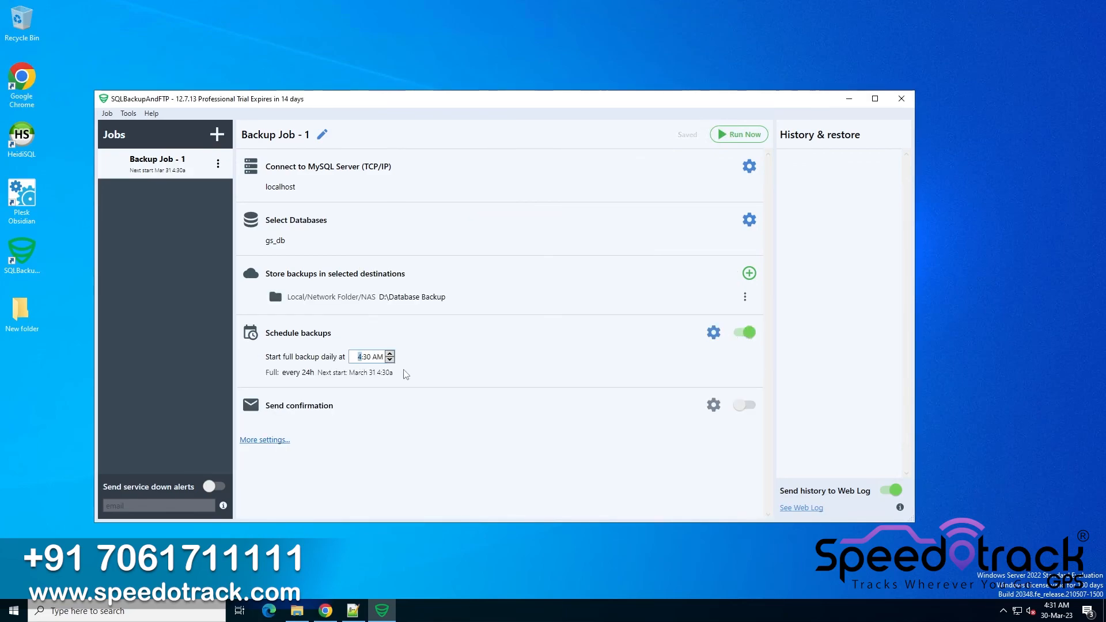
pyautogui.click(743, 407)
pyautogui.click(357, 429)
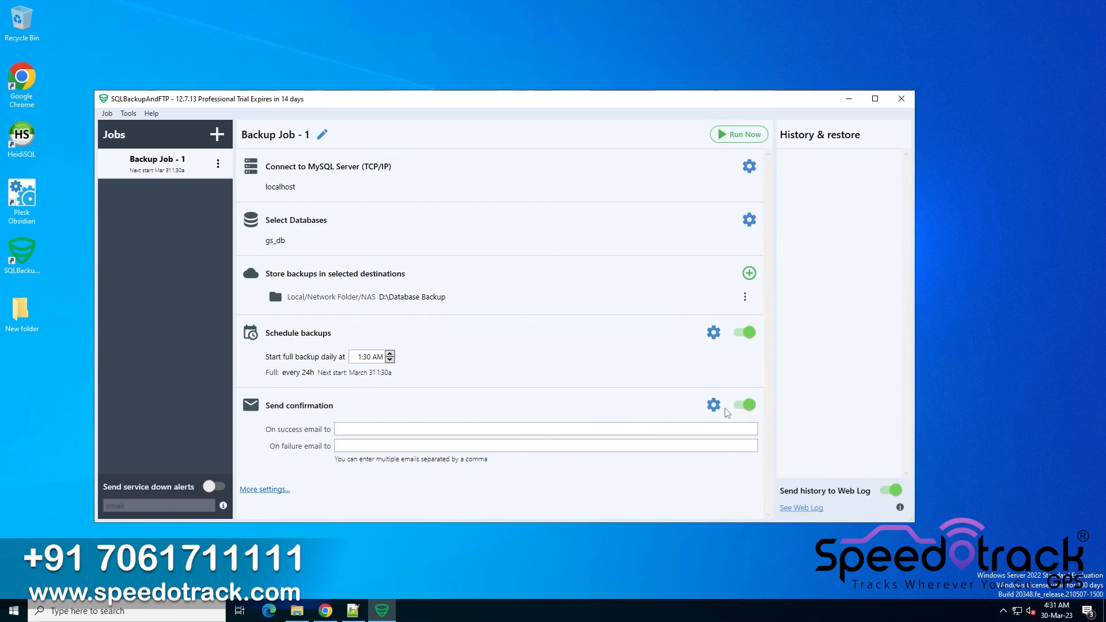
pyautogui.click(751, 405)
# Run the backup job immediately, then close the job log window
pyautogui.click(747, 136)
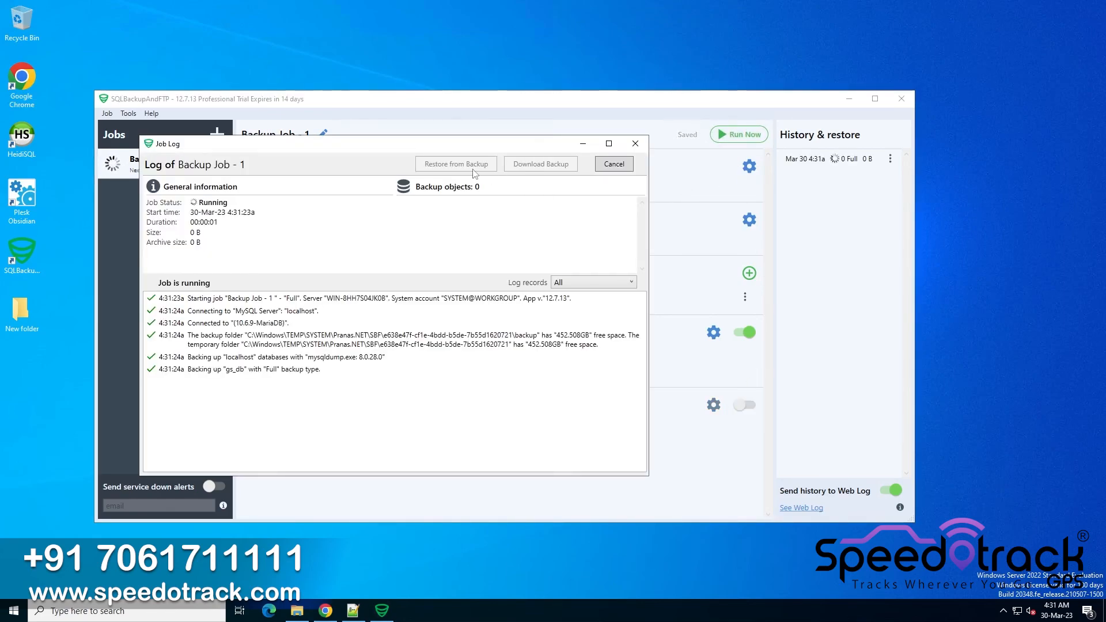
pyautogui.moveTo(490, 147); pyautogui.dragTo(608, 138)
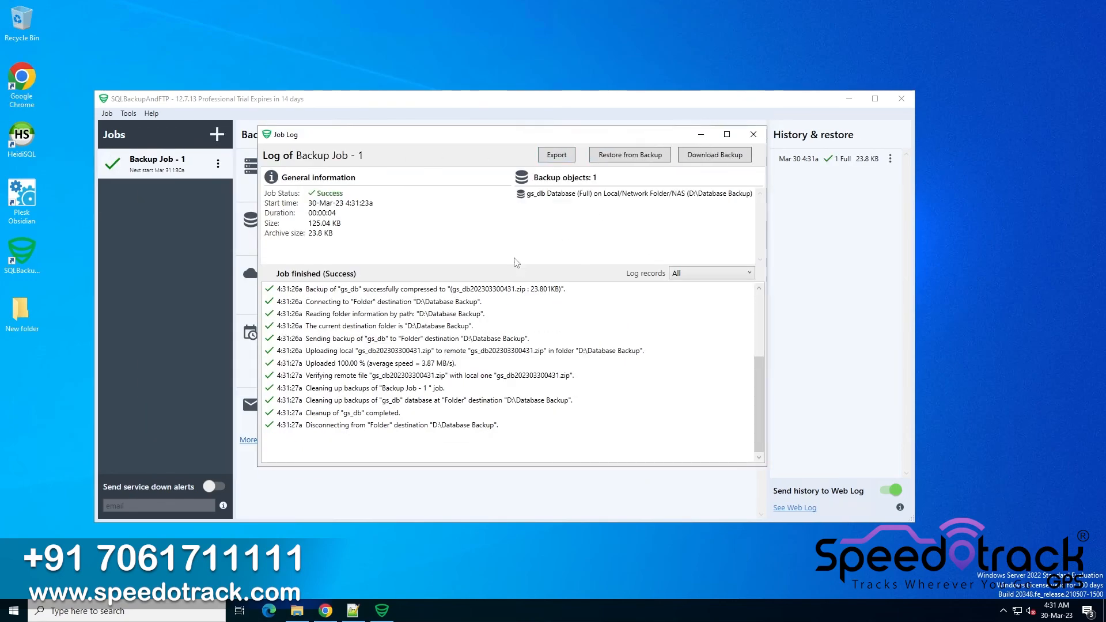
pyautogui.click(624, 338)
pyautogui.click(753, 134)
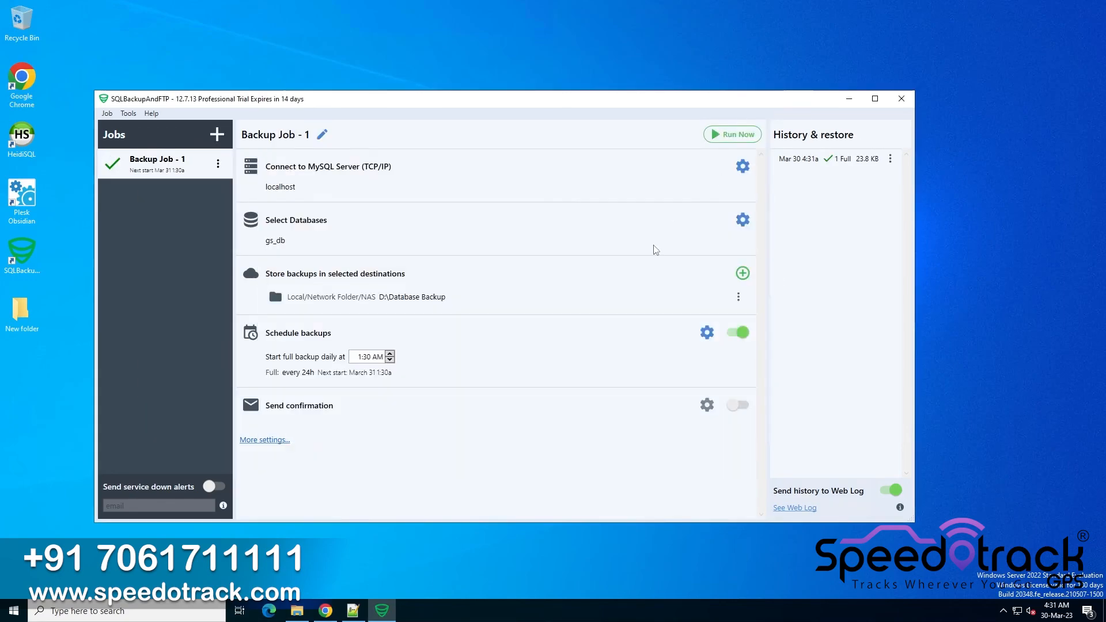
# Close the backup program and open the Database Backup folder on drive D to examine its backup archive
pyautogui.click(902, 99)
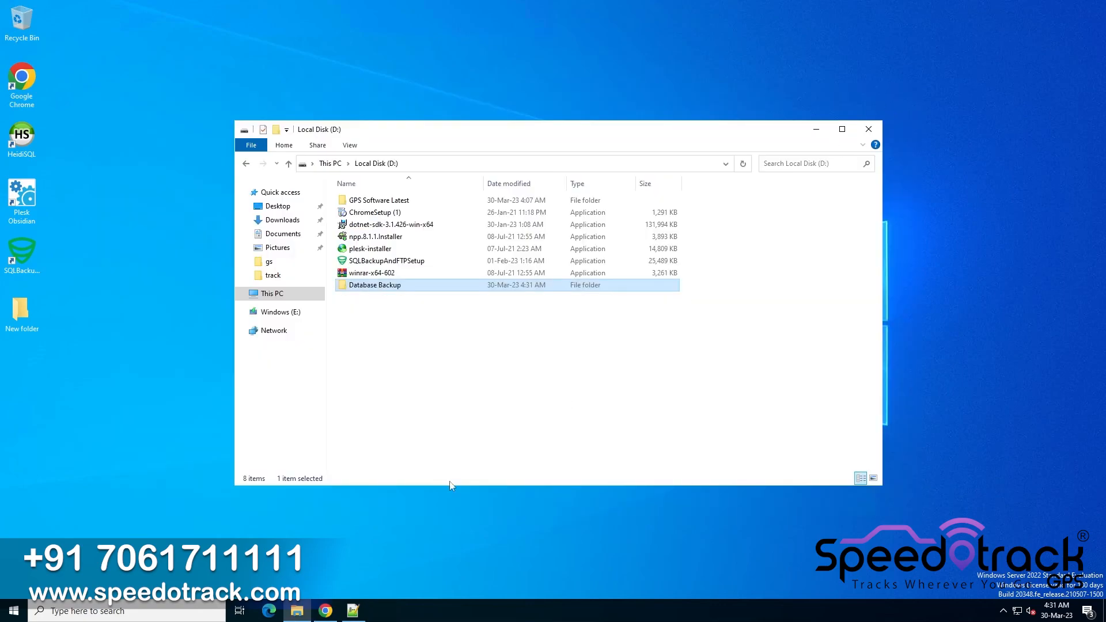
pyautogui.doubleClick(404, 291)
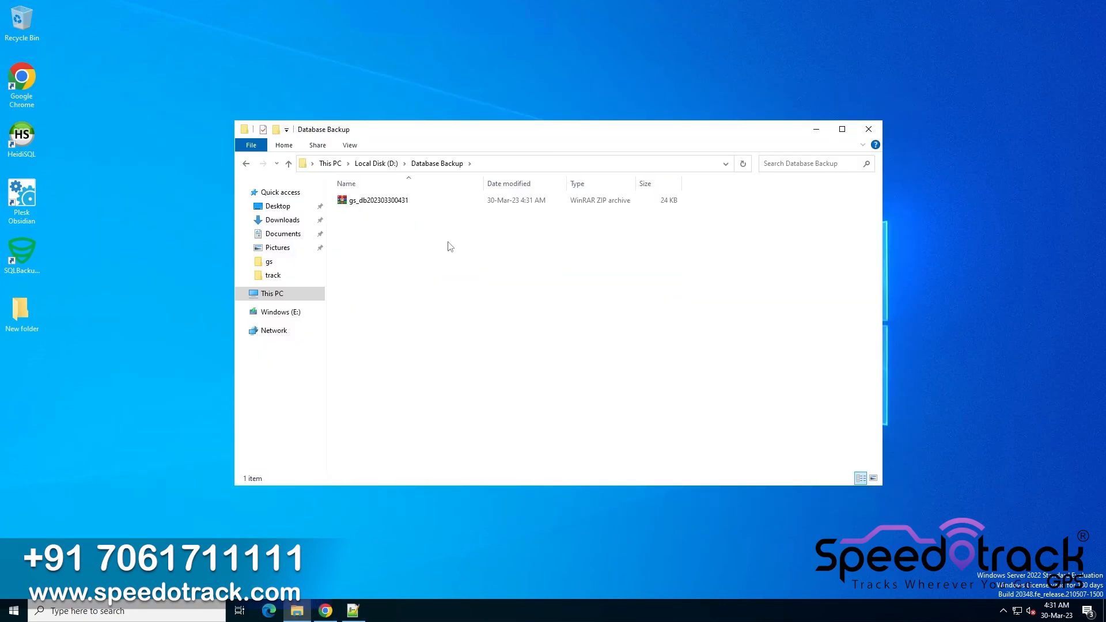
pyautogui.moveTo(448, 242); pyautogui.dragTo(390, 237)
pyautogui.rightClick(452, 285)
pyautogui.click(475, 330)
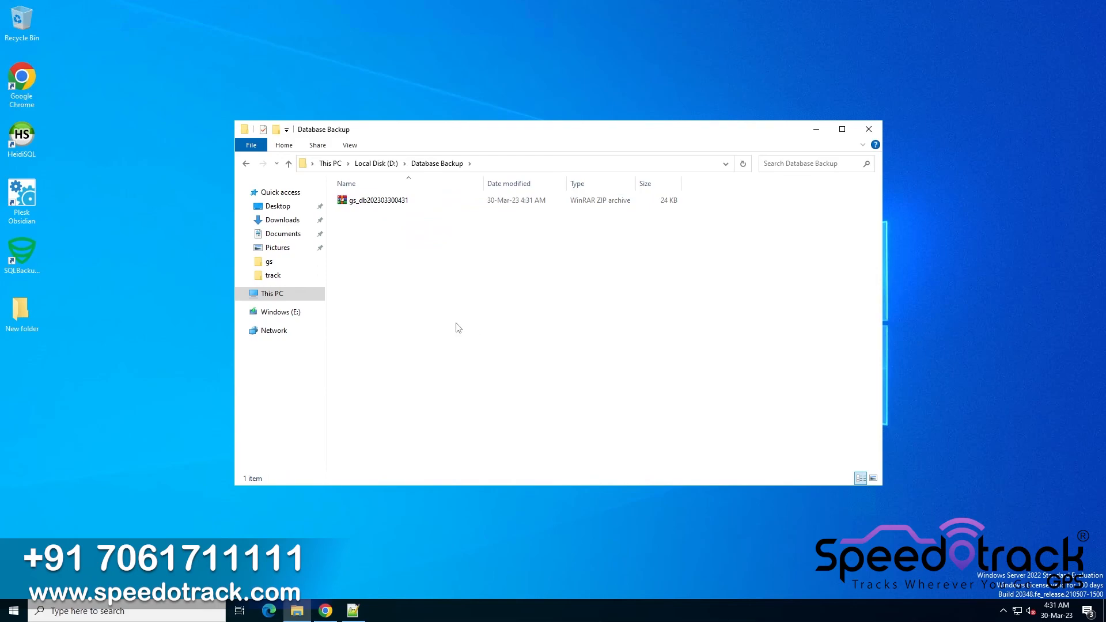